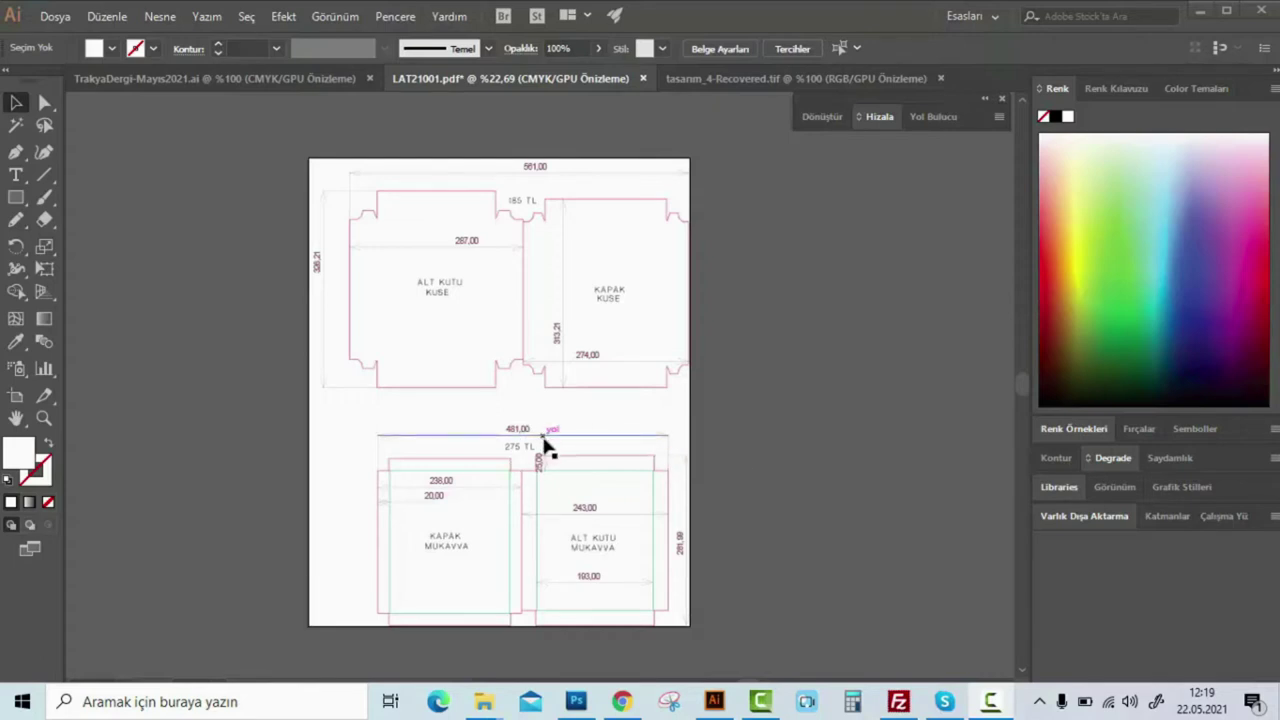
Place the cherry blossom image from tasarım_4 into LAT21001.pdf, scaled down beside the die-line
mouse_move(568, 437)
left_mouse_down()
mouse_move(608, 453)
mouse_move(623, 495)
left_mouse_up()
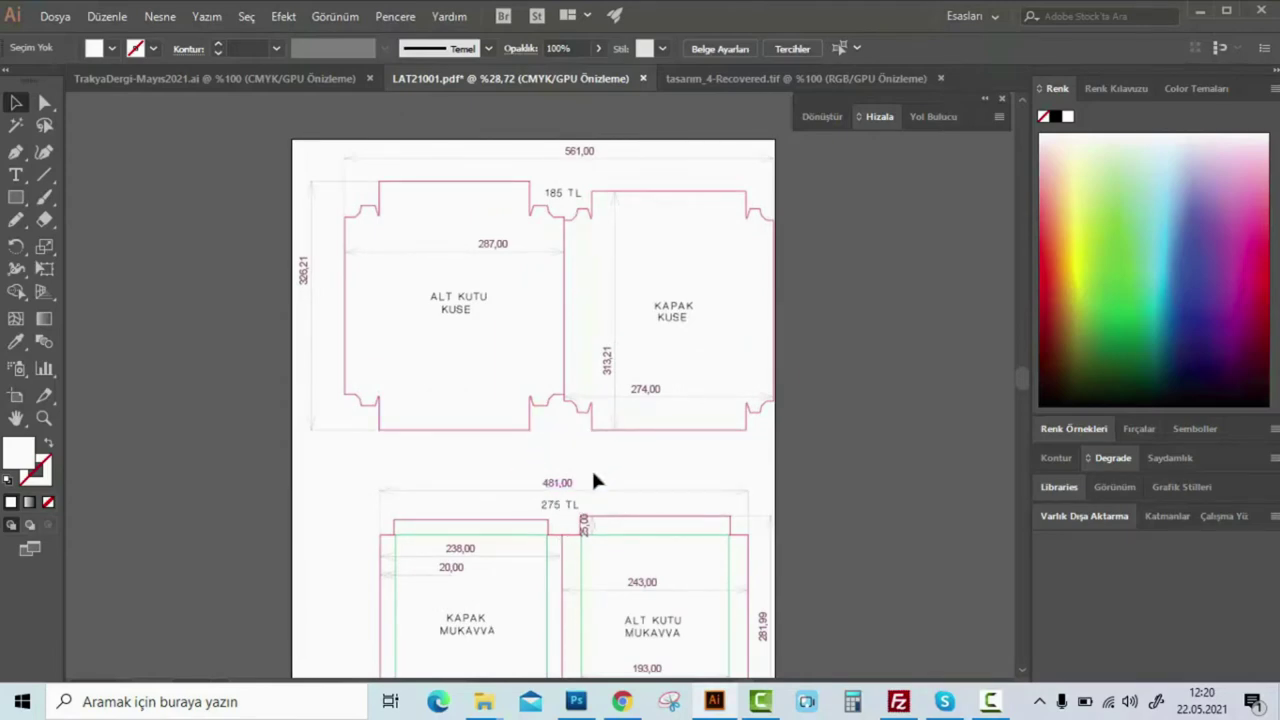
left_click(747, 82)
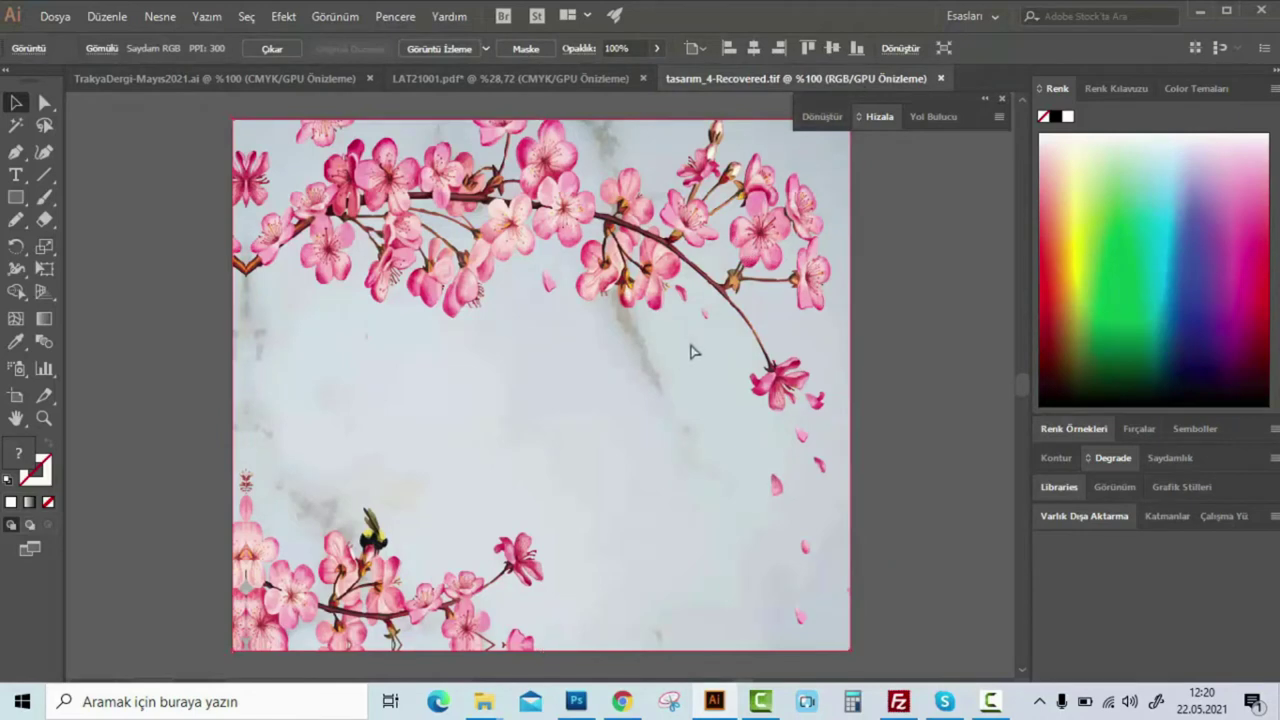
left_click(525, 82)
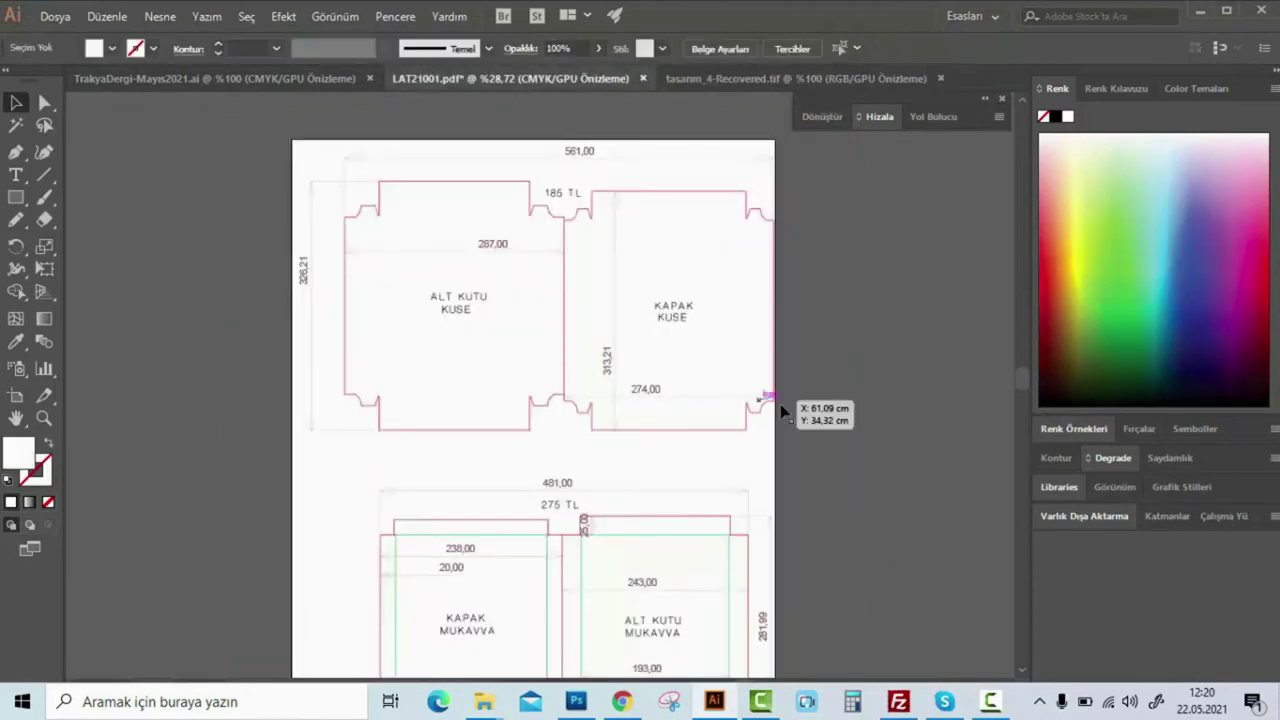
left_click_drag(749, 430, 710, 450)
mouse_move(590, 432)
left_mouse_down()
mouse_move(814, 428)
mouse_move(868, 468)
mouse_move(857, 465)
mouse_move(850, 310)
mouse_move(827, 240)
left_mouse_up()
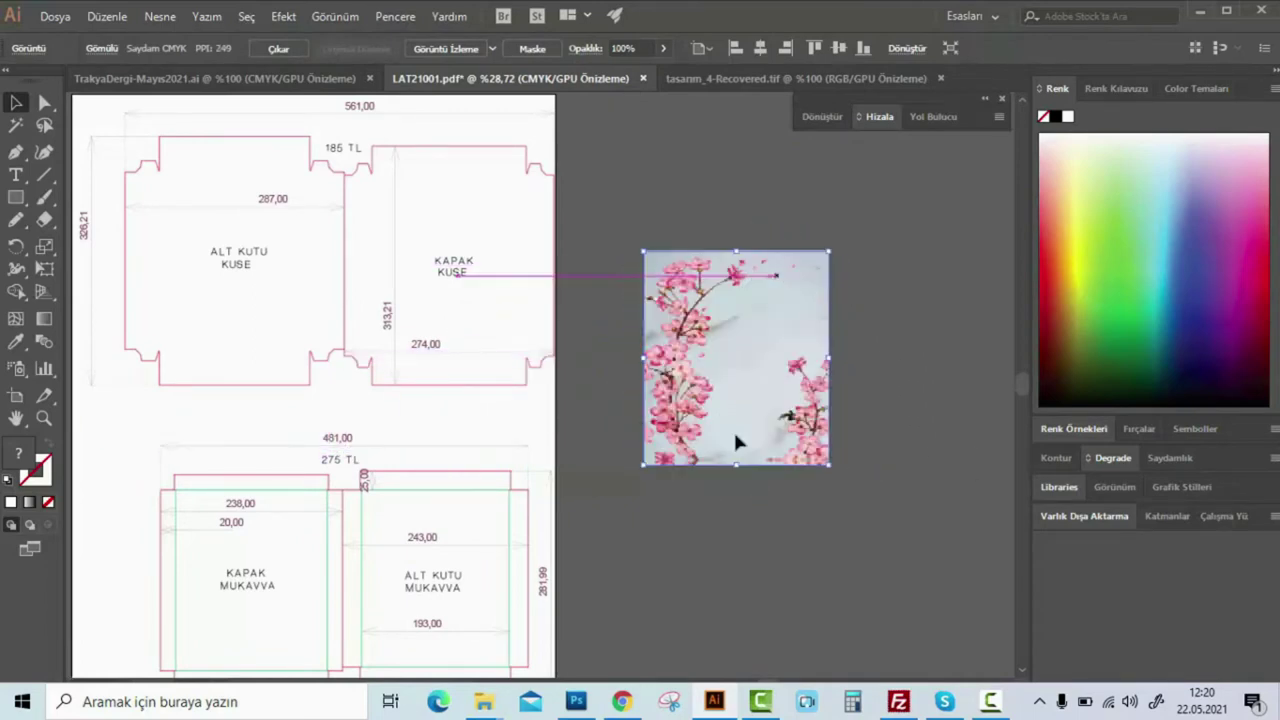
left_click(680, 484)
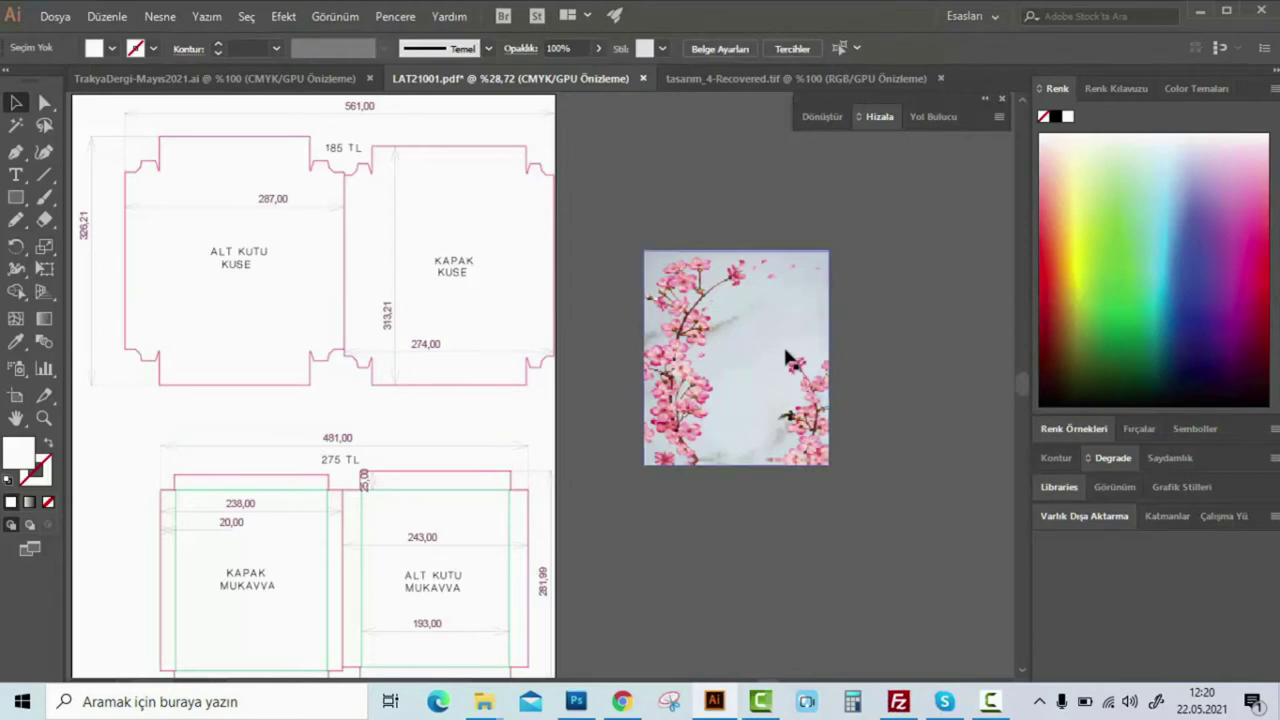
scroll(765, 408, "up", 2)
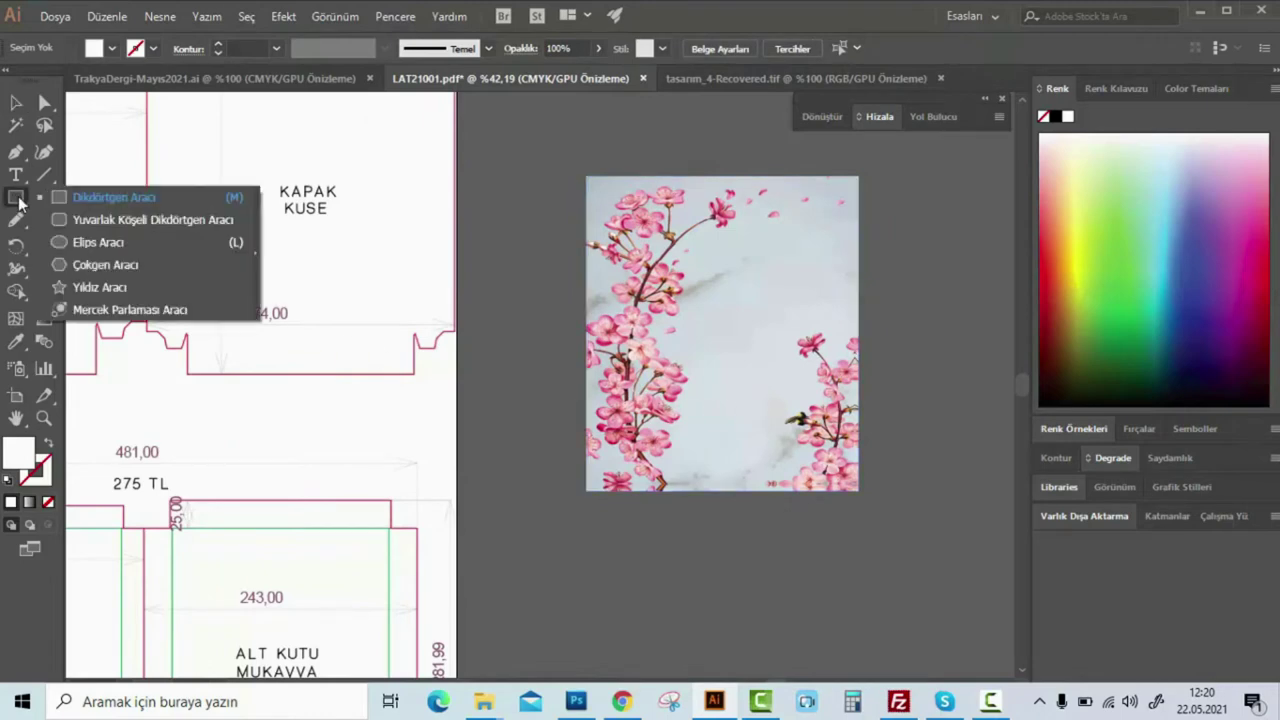
Draw a trial ellipse over the blossom image, then delete it
left_click_drag(20, 200, 100, 194)
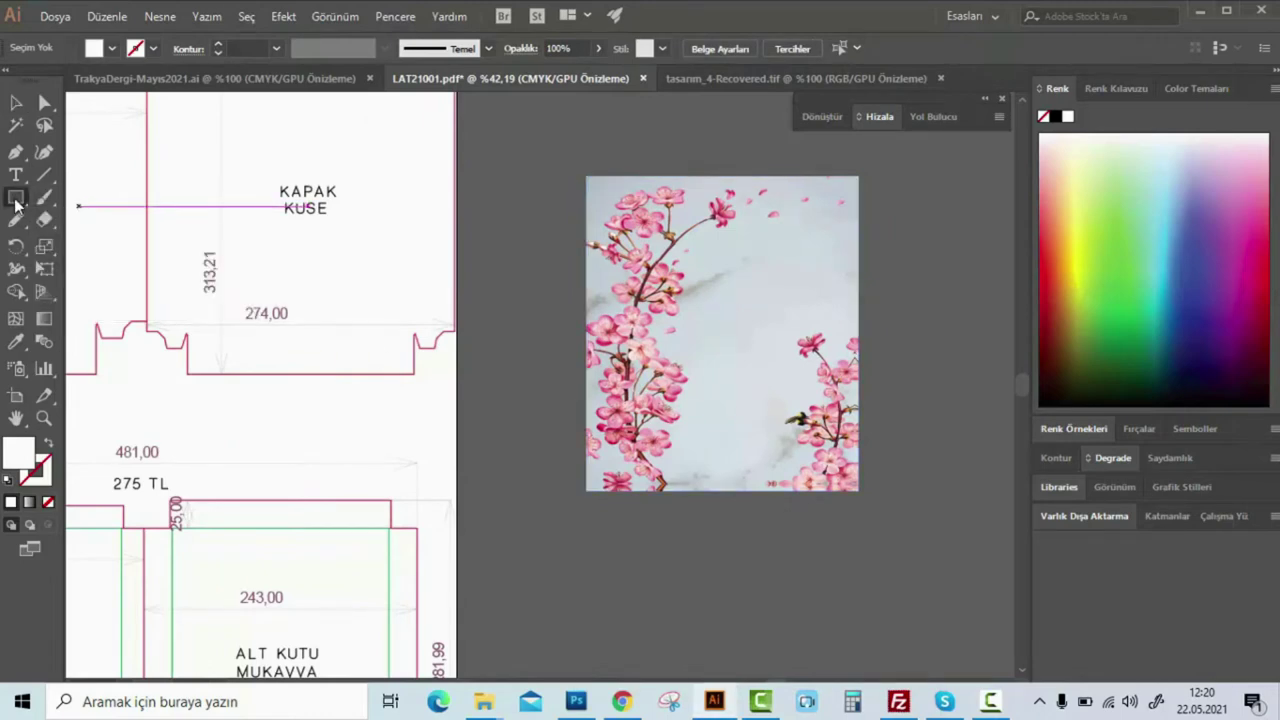
left_click_drag(16, 198, 84, 241)
left_click_drag(662, 256, 786, 393)
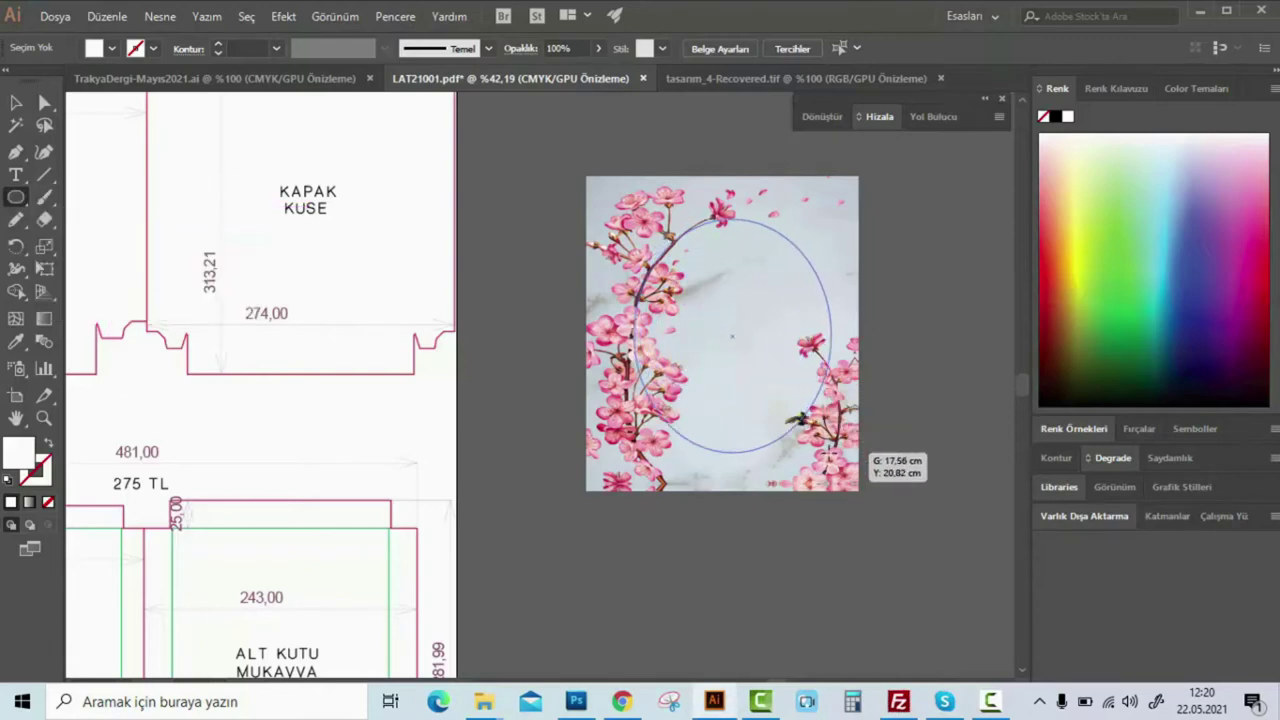
left_click_drag(786, 393, 782, 340)
key("p")
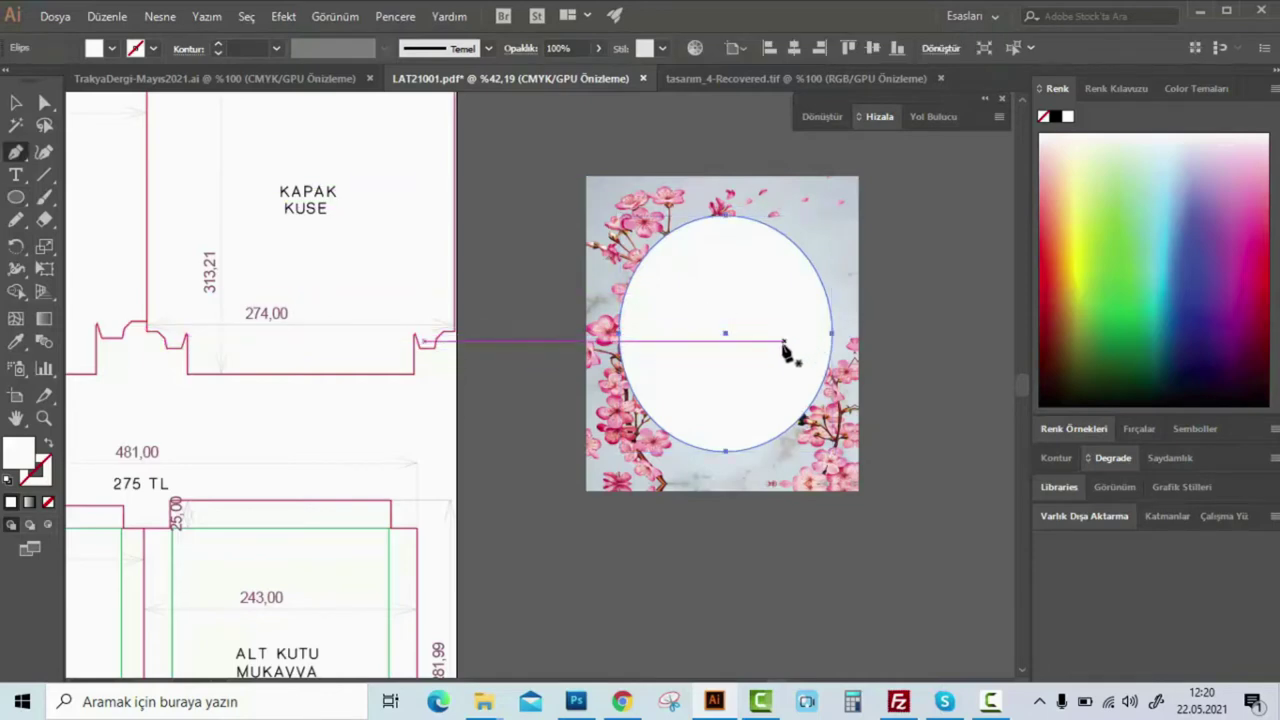
key("Delete")
Draw a closed rounded Pen path over the image and nudge it slightly down
left_click(668, 214)
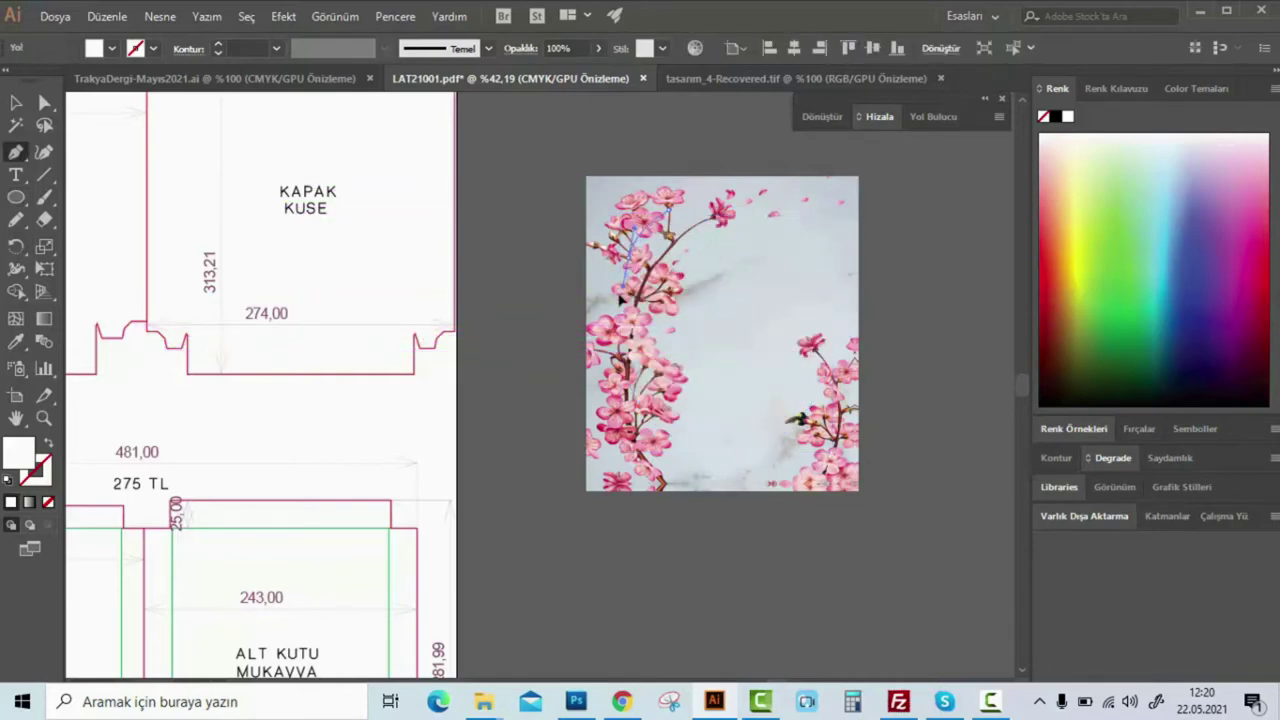
left_click_drag(720, 415, 806, 420)
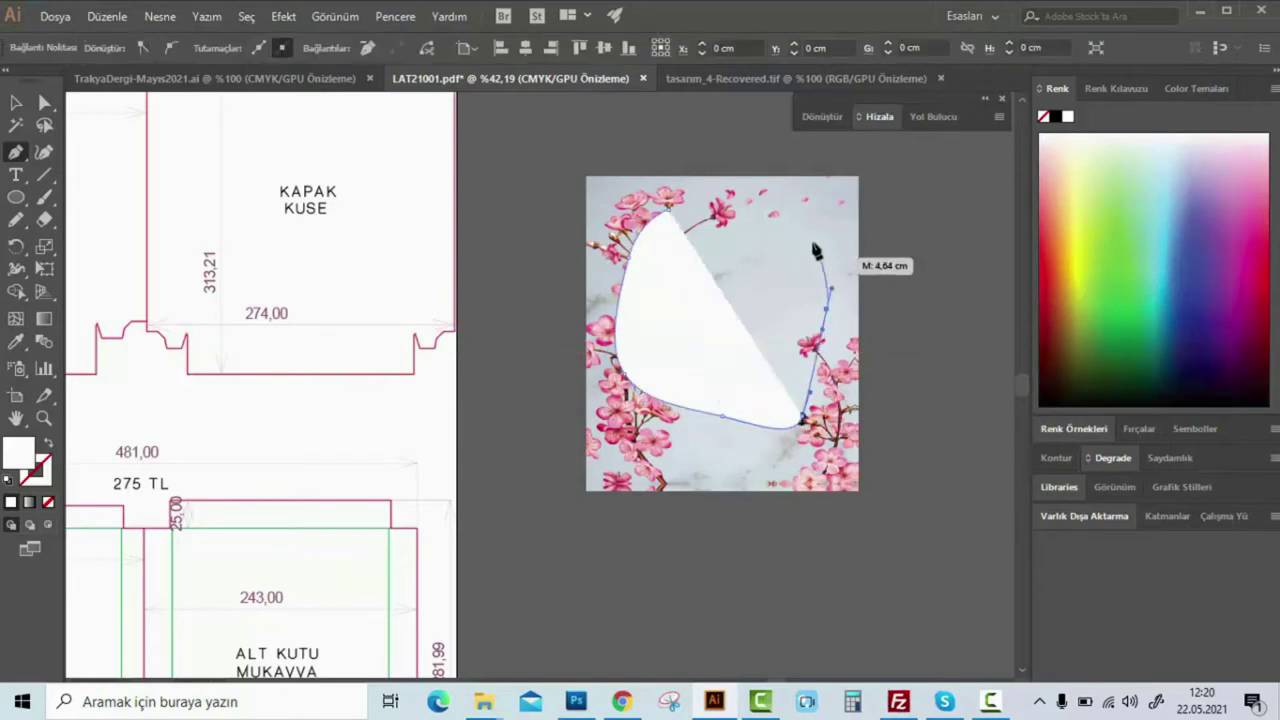
left_click_drag(820, 266, 774, 208)
mouse_move(668, 212)
left_mouse_down()
mouse_move(614, 228)
mouse_move(663, 214)
left_mouse_up()
key("v")
left_click_drag(789, 294, 786, 318)
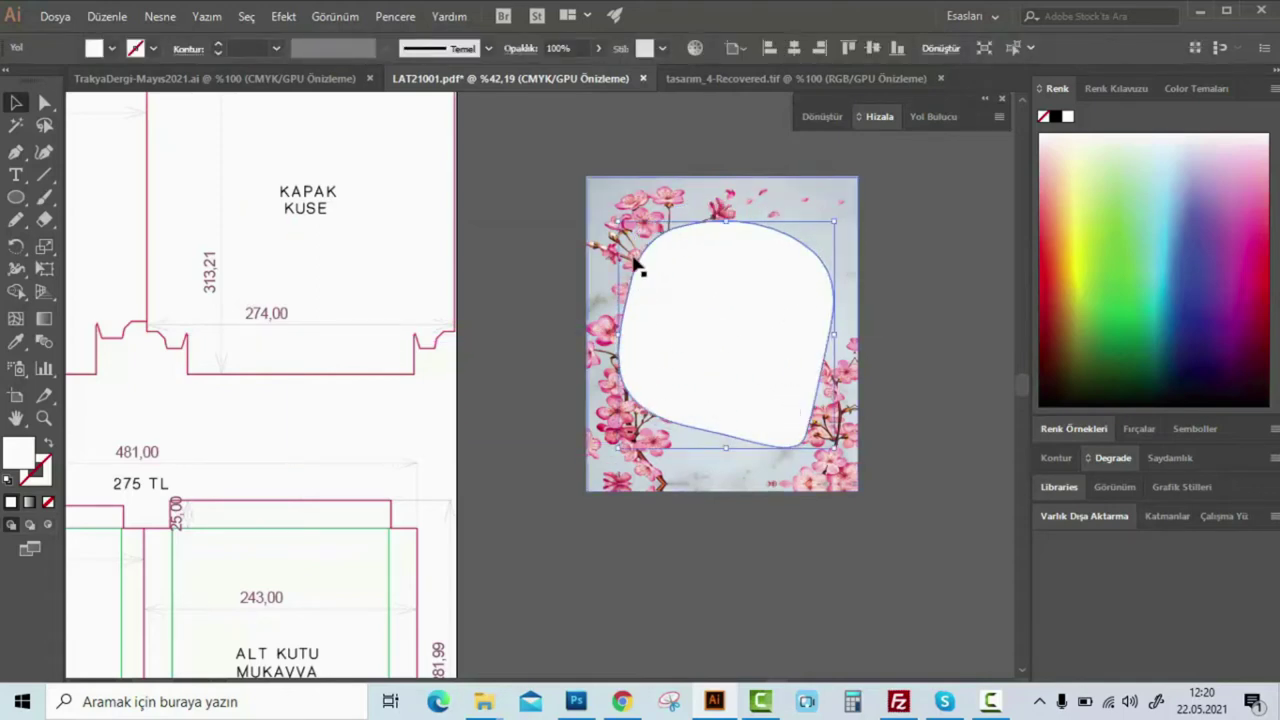
left_click(629, 457)
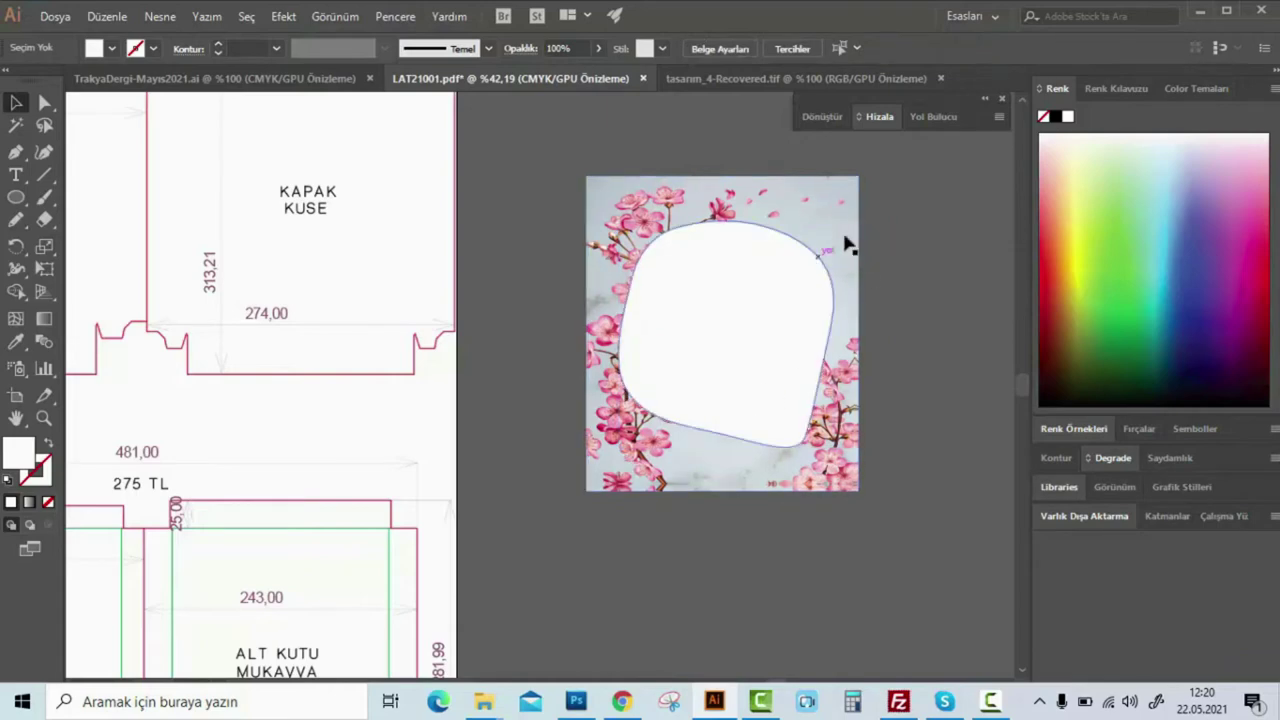
Select the rounded white shape together with the blossom image
left_click_drag(722, 215, 914, 258)
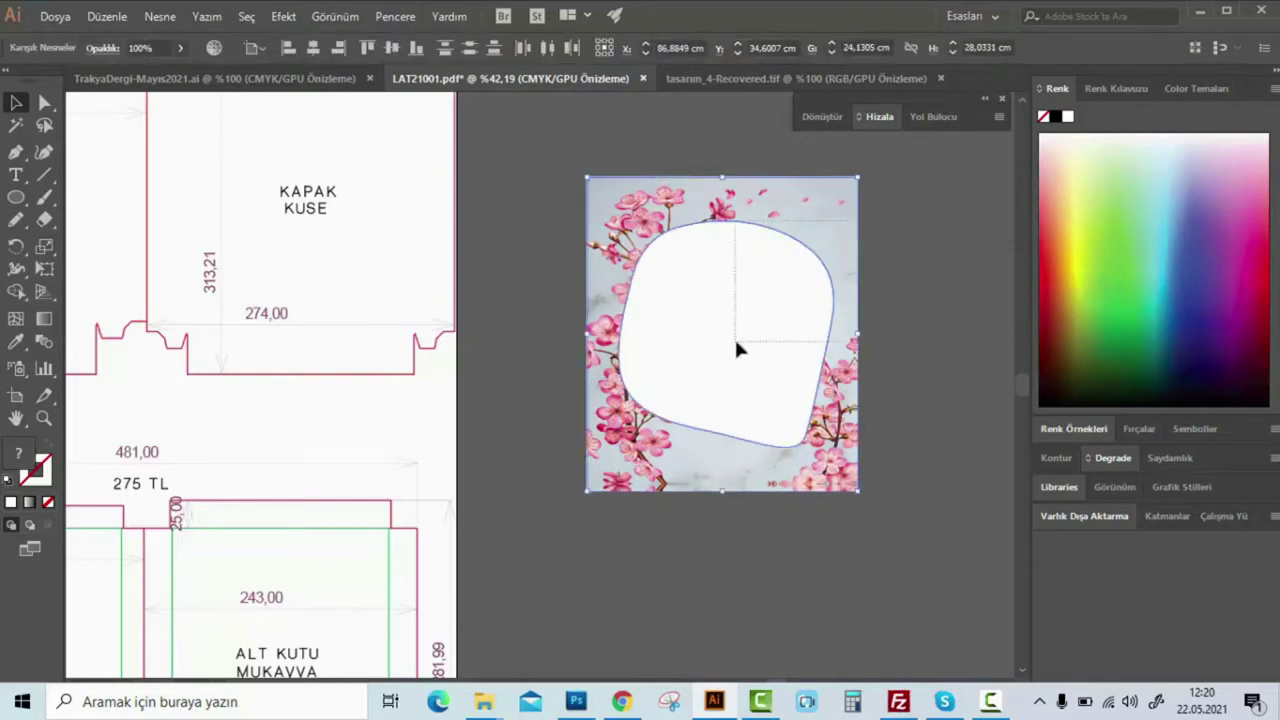
left_click(895, 319)
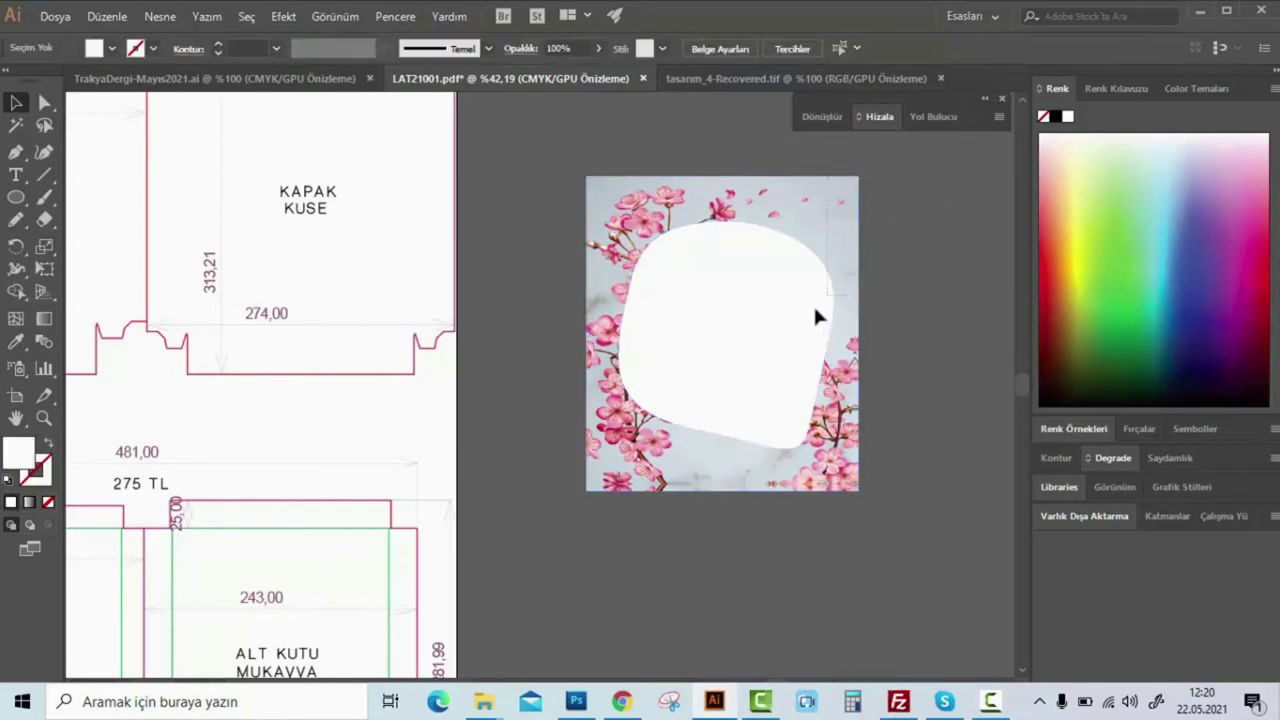
left_click(766, 364)
left_click(946, 303)
left_click(757, 318)
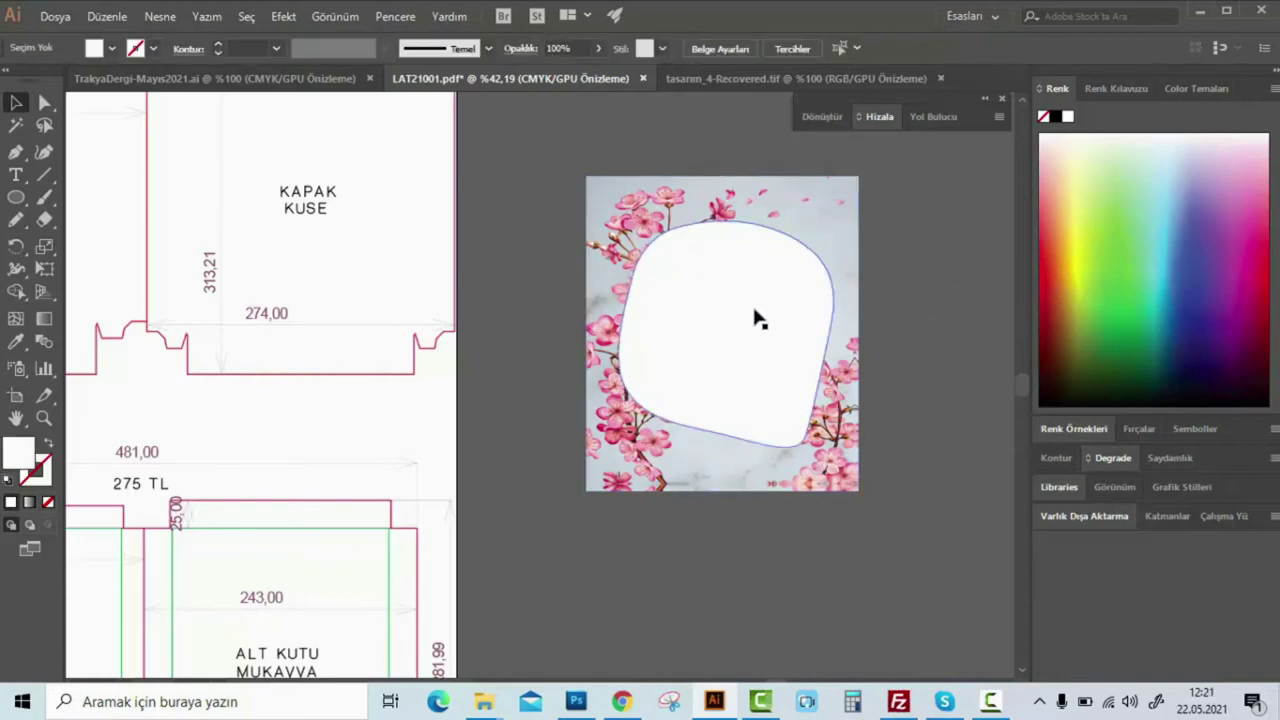
left_click(831, 209, "shift")
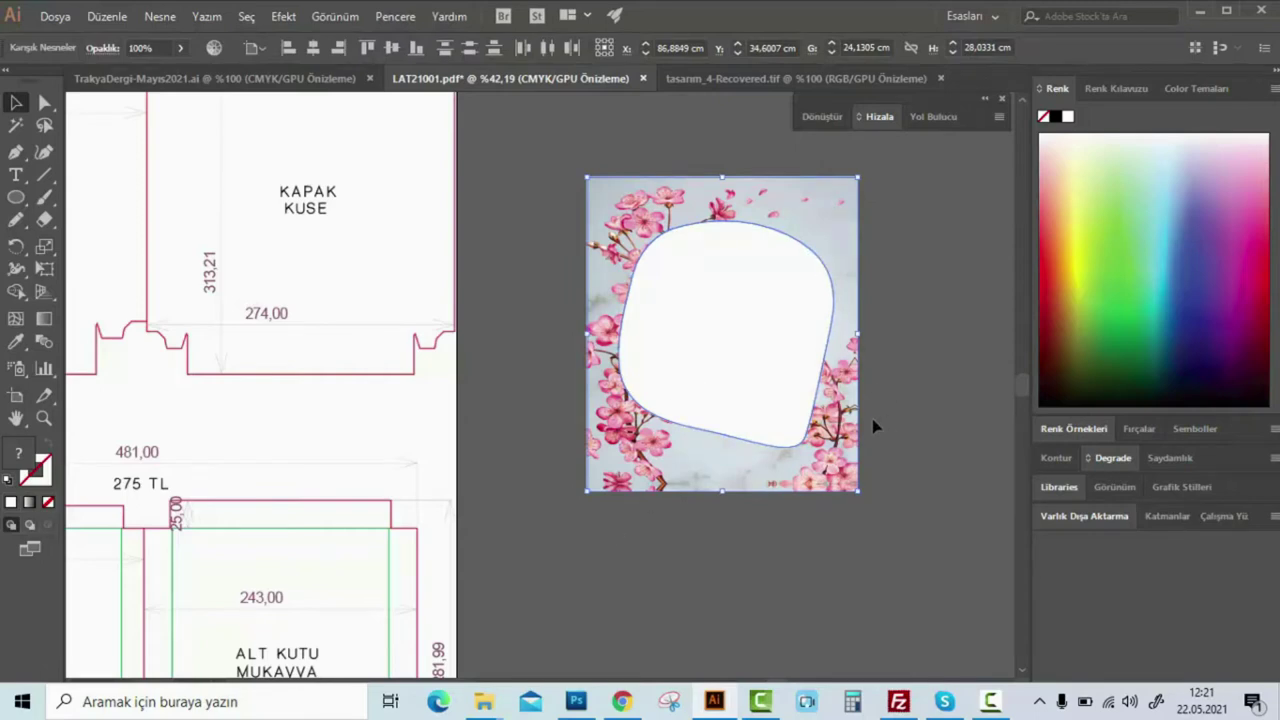
Clip the blossom image to the rounded shape with Kırpma Maskesi Oluştur
right_click(753, 284)
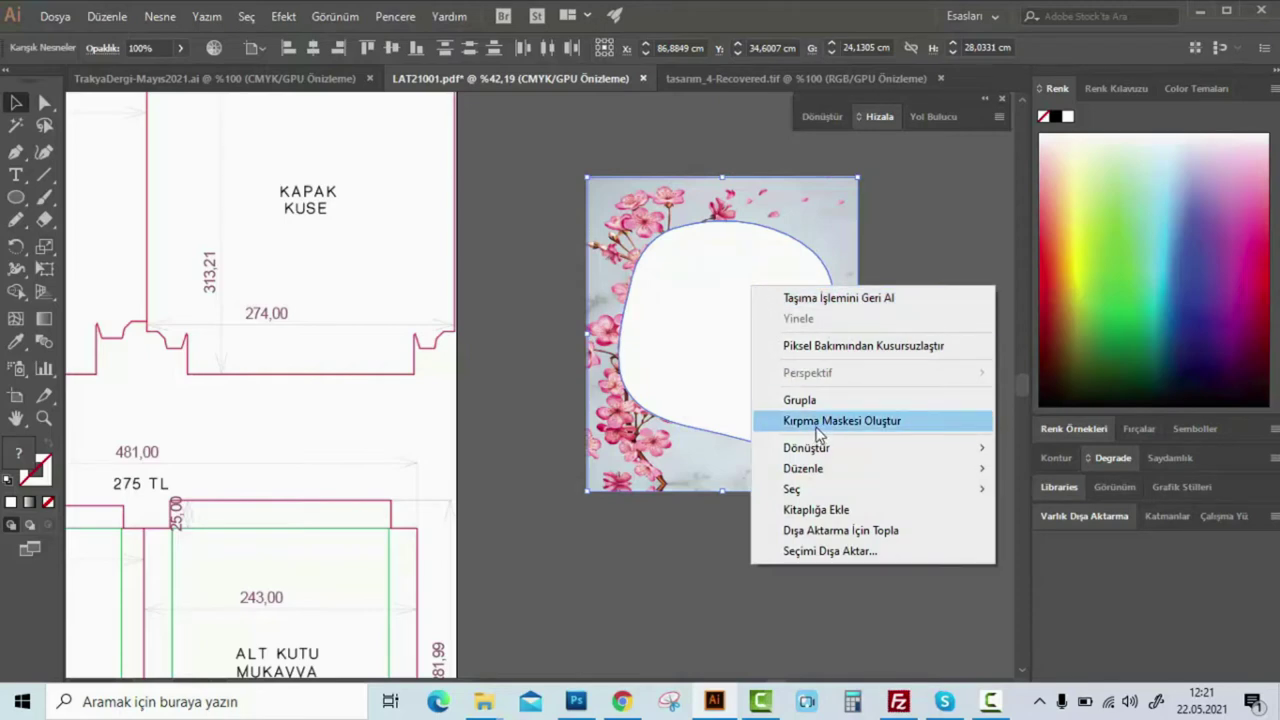
left_click(822, 421)
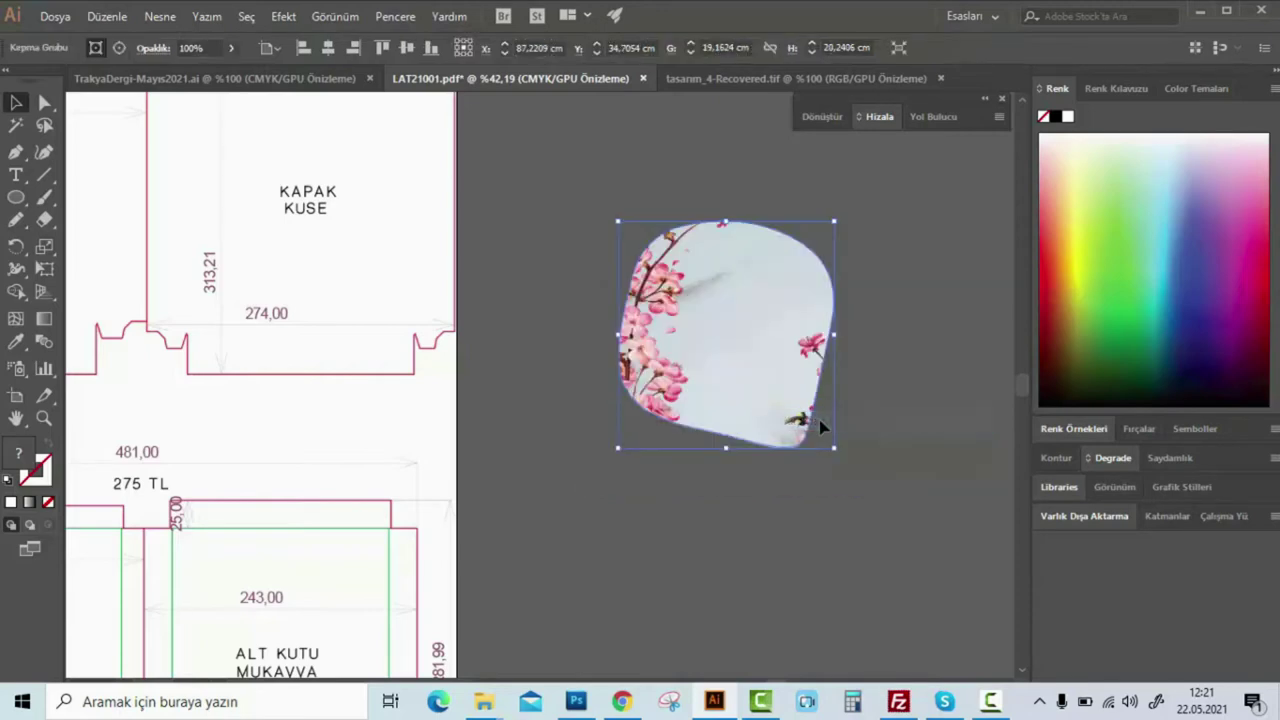
left_click(935, 322)
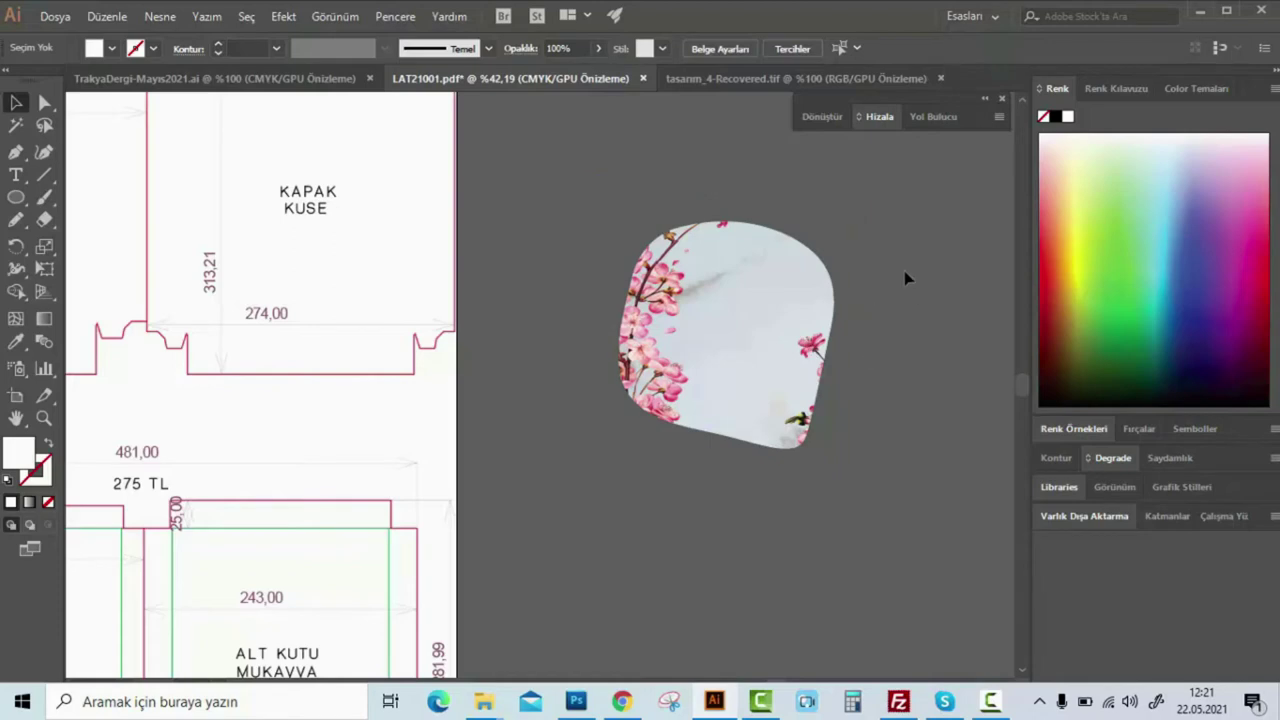
Release the clip, delete the rounded white shape, and pan back to the die-line
left_click(771, 340)
key("ctrl+alt+7")
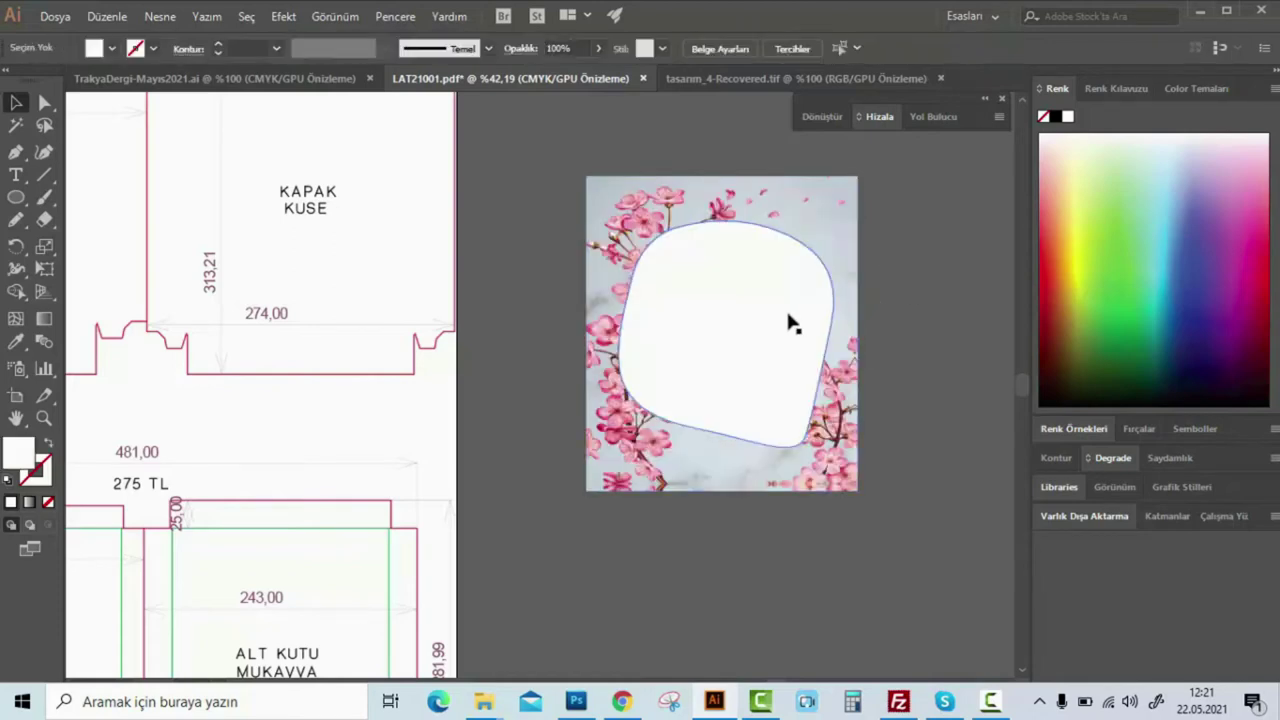
key("Delete")
left_click_drag(323, 403, 737, 371)
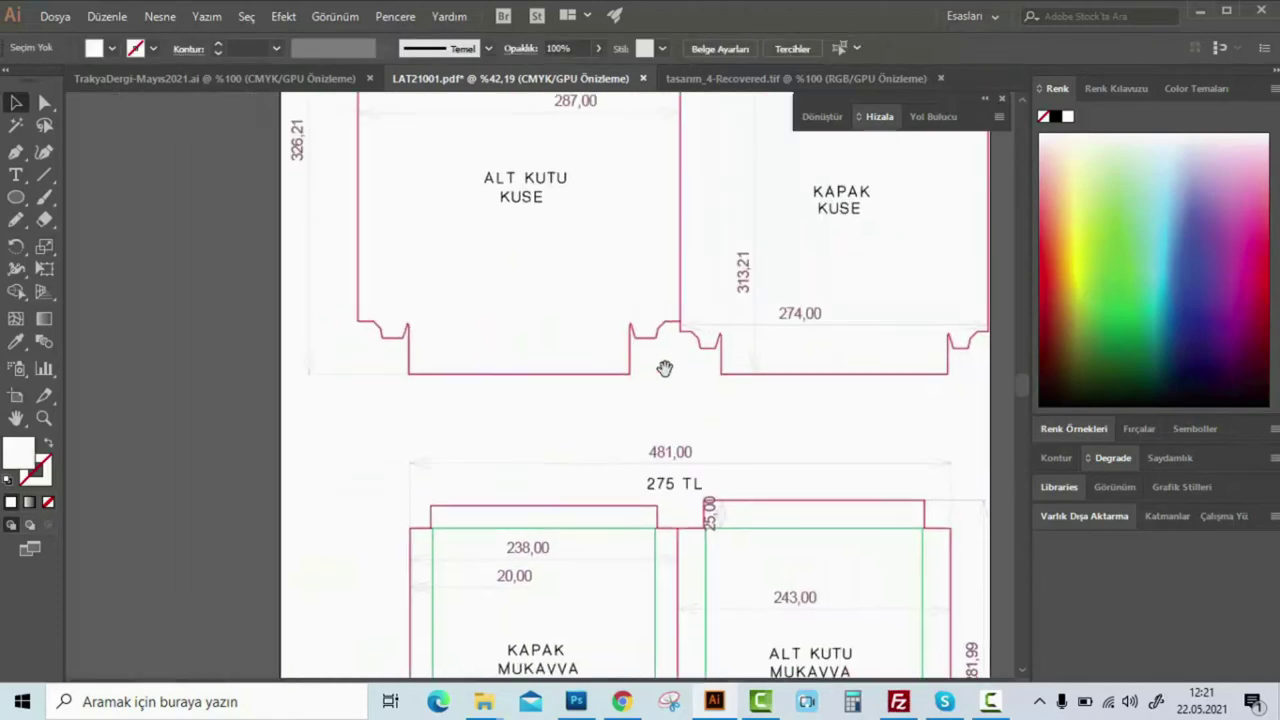
Zoom in on the die-line's notch peak, undoing an accidental line move
left_click_drag(428, 341, 766, 403)
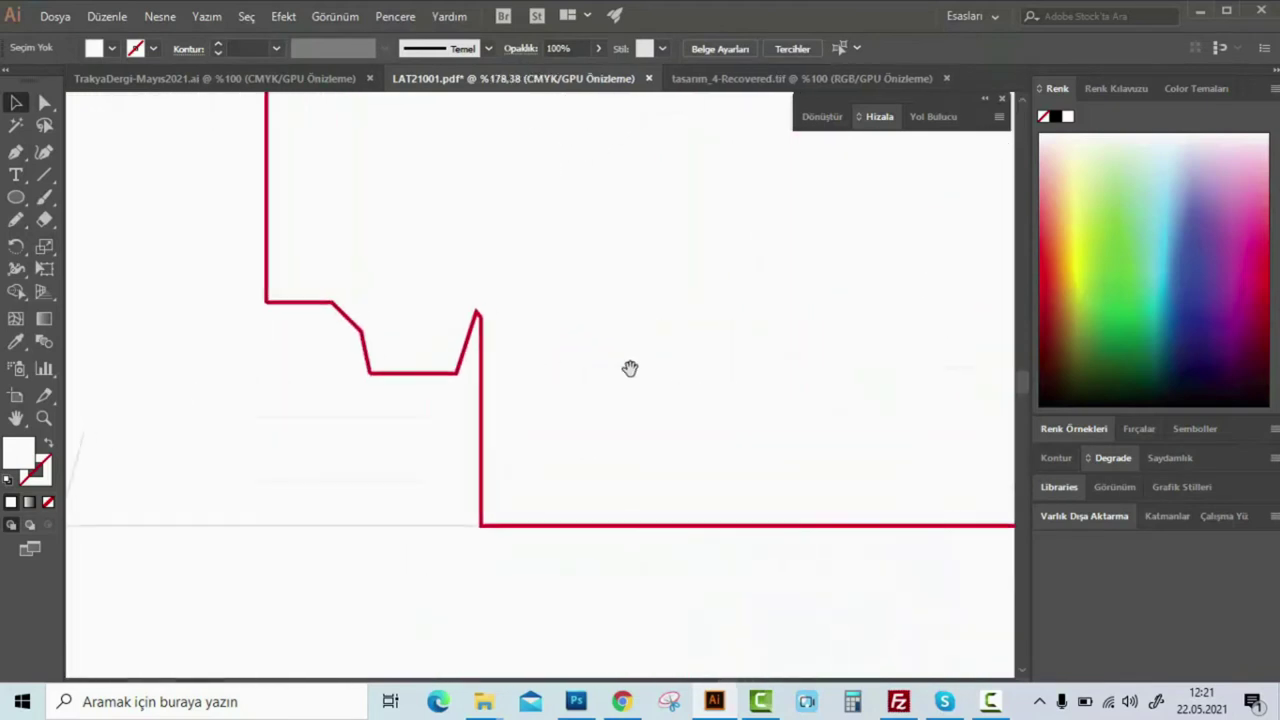
left_click_drag(482, 331, 877, 409)
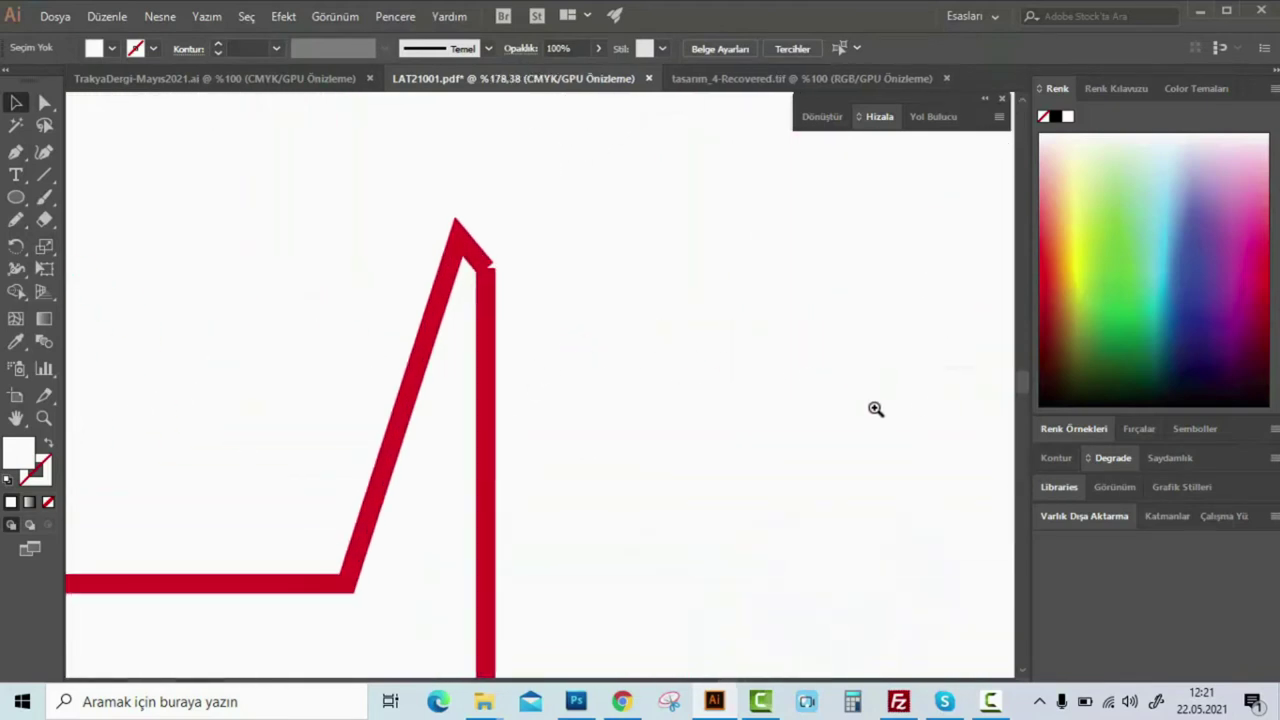
left_click_drag(484, 278, 558, 275)
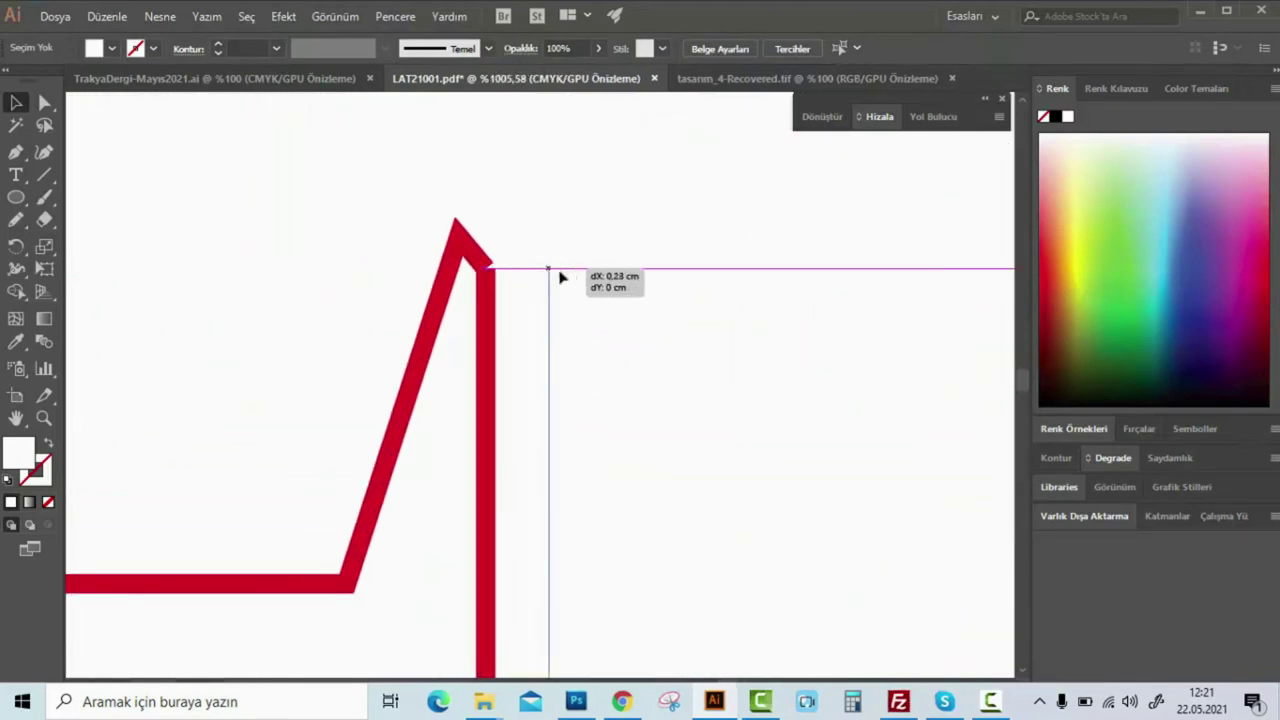
key("ctrl+z")
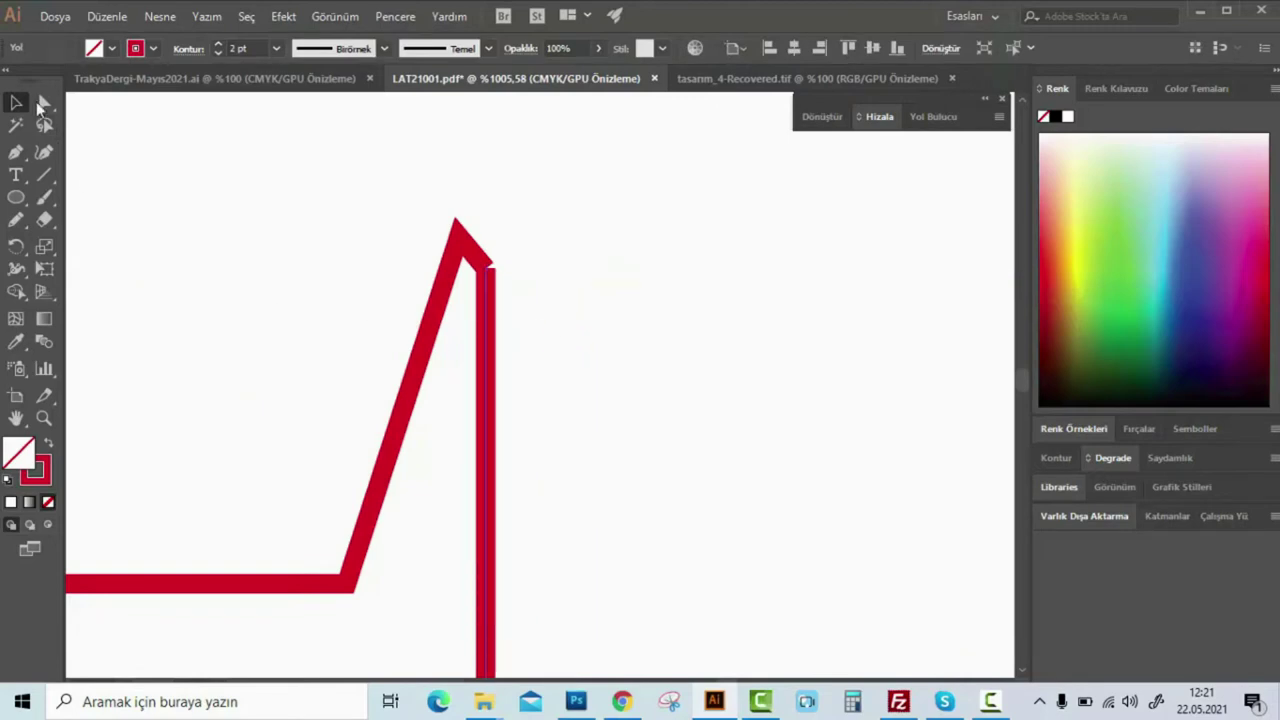
Join the open path points at the notch peak and pull the corner right
left_click(44, 102)
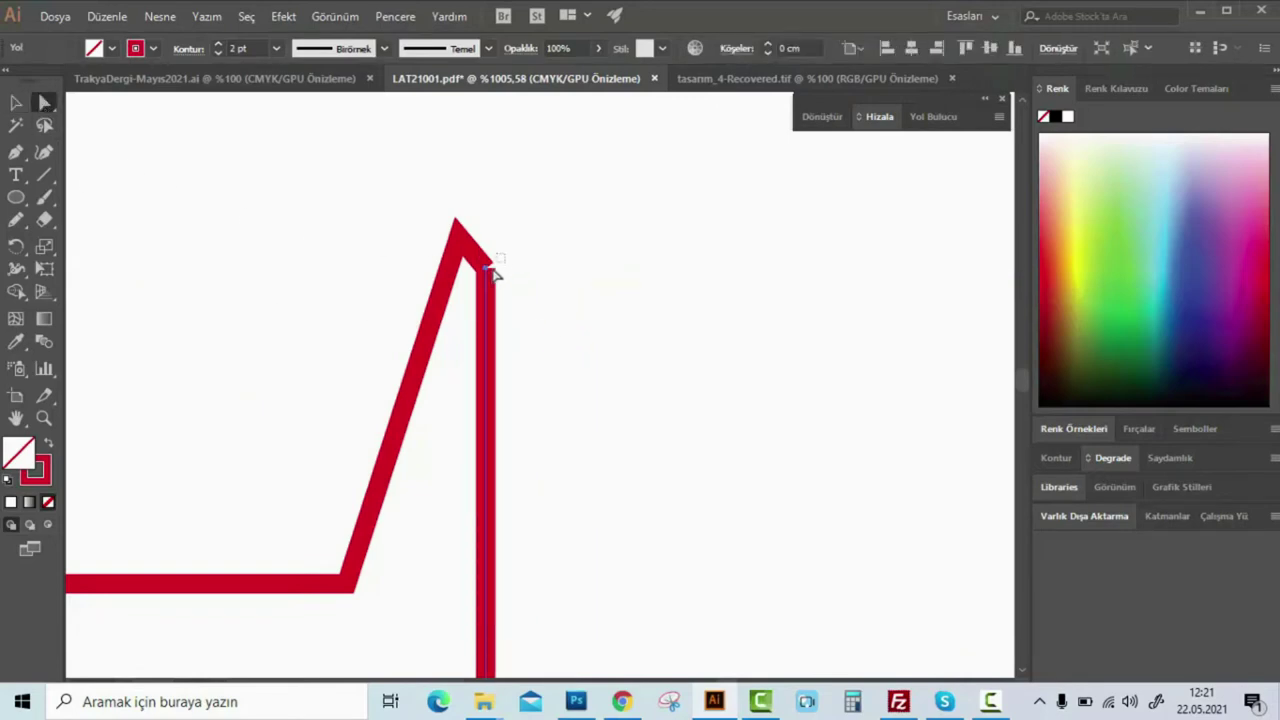
left_click(480, 290)
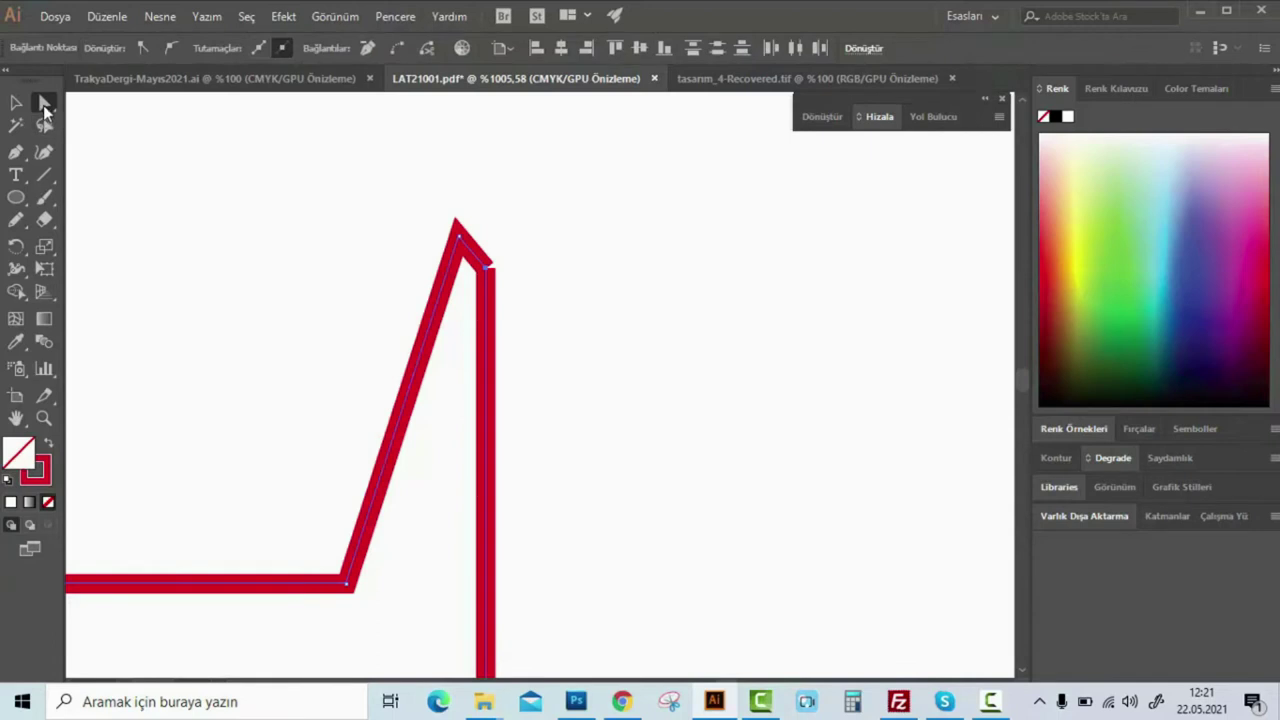
right_click(489, 278)
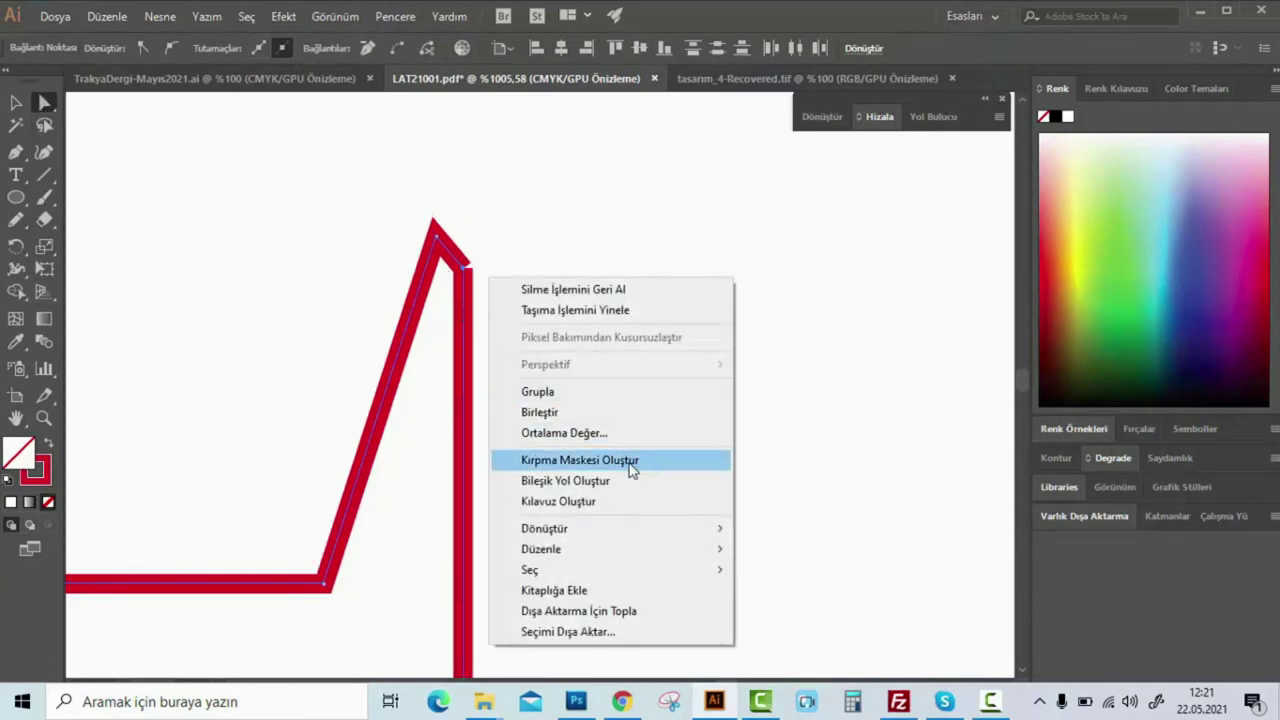
left_click(588, 414)
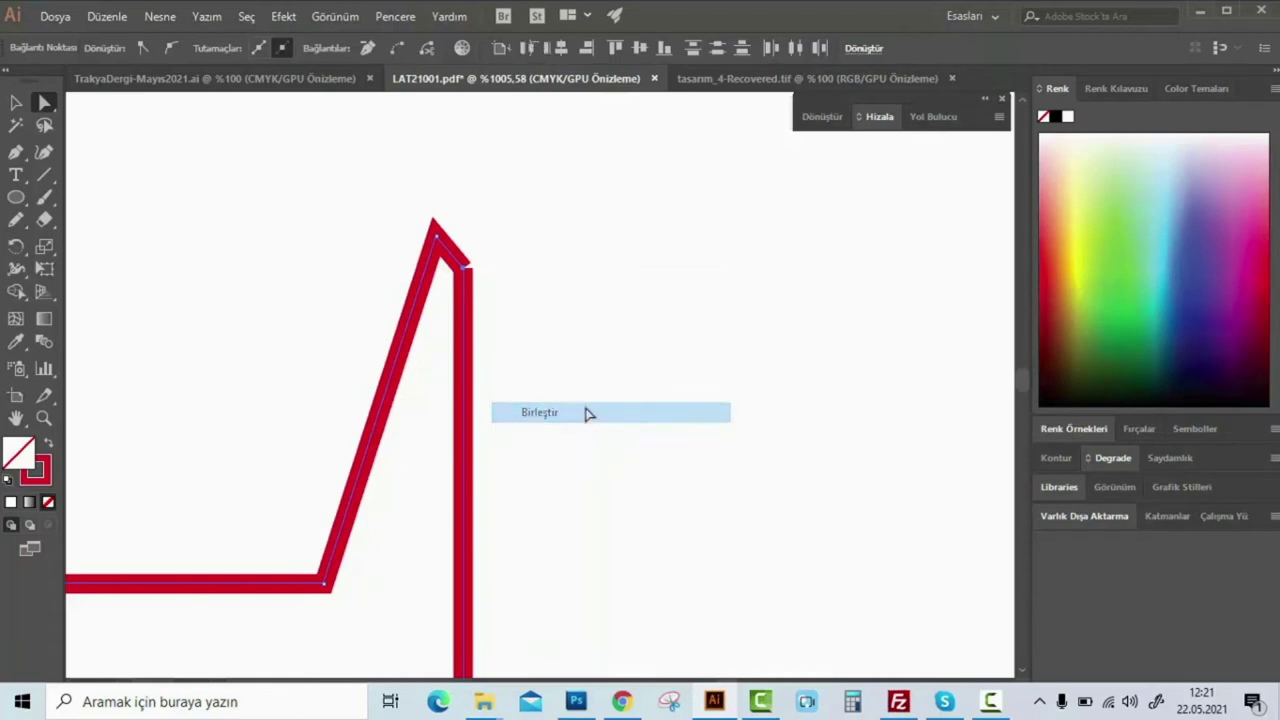
left_click(470, 284)
left_click_drag(467, 267, 511, 262)
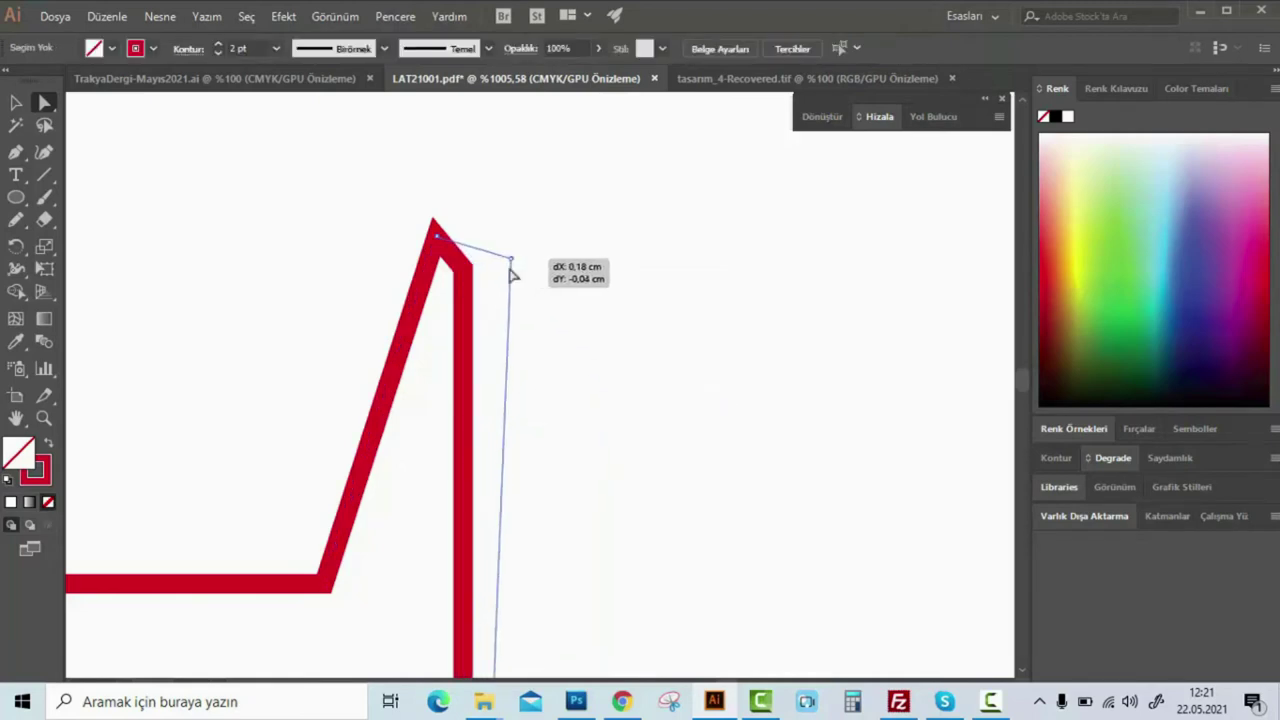
Join the two open endpoints at the tab's peak with Birleştir
scroll(812, 370, "down", 5)
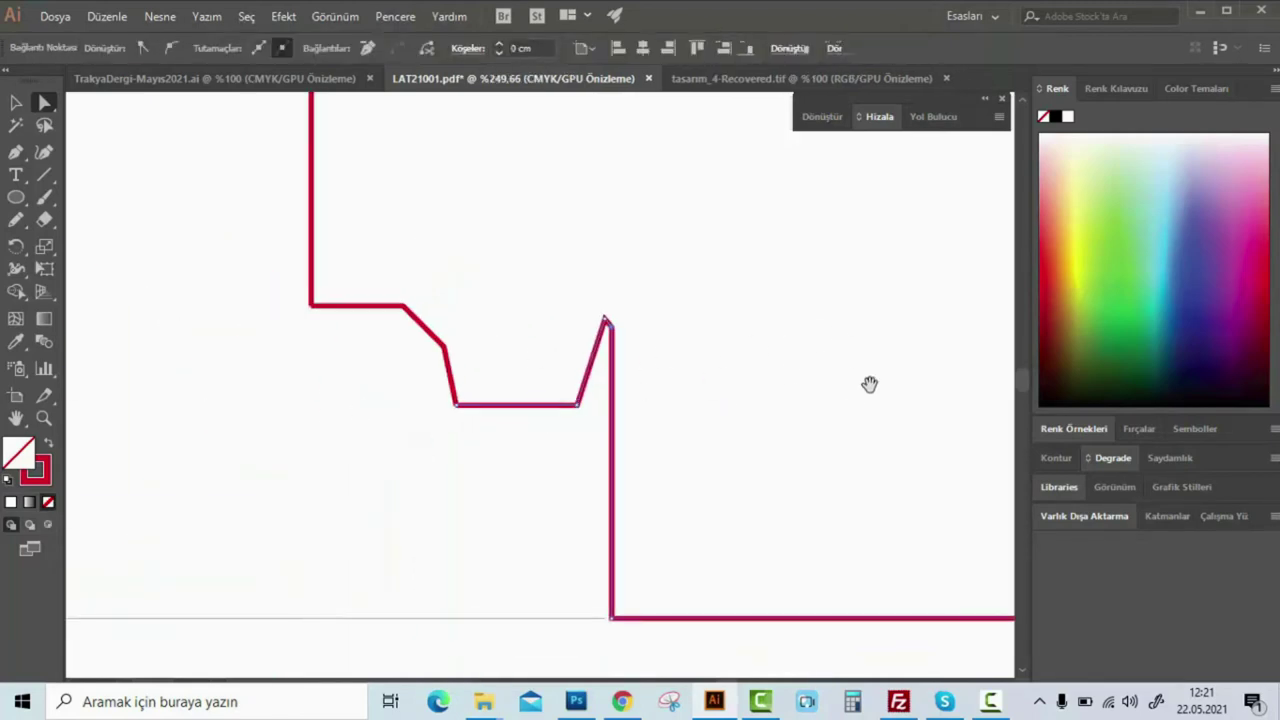
scroll(849, 378, "up", 3)
scroll(326, 366, "left", 5)
scroll(812, 368, "up", 3)
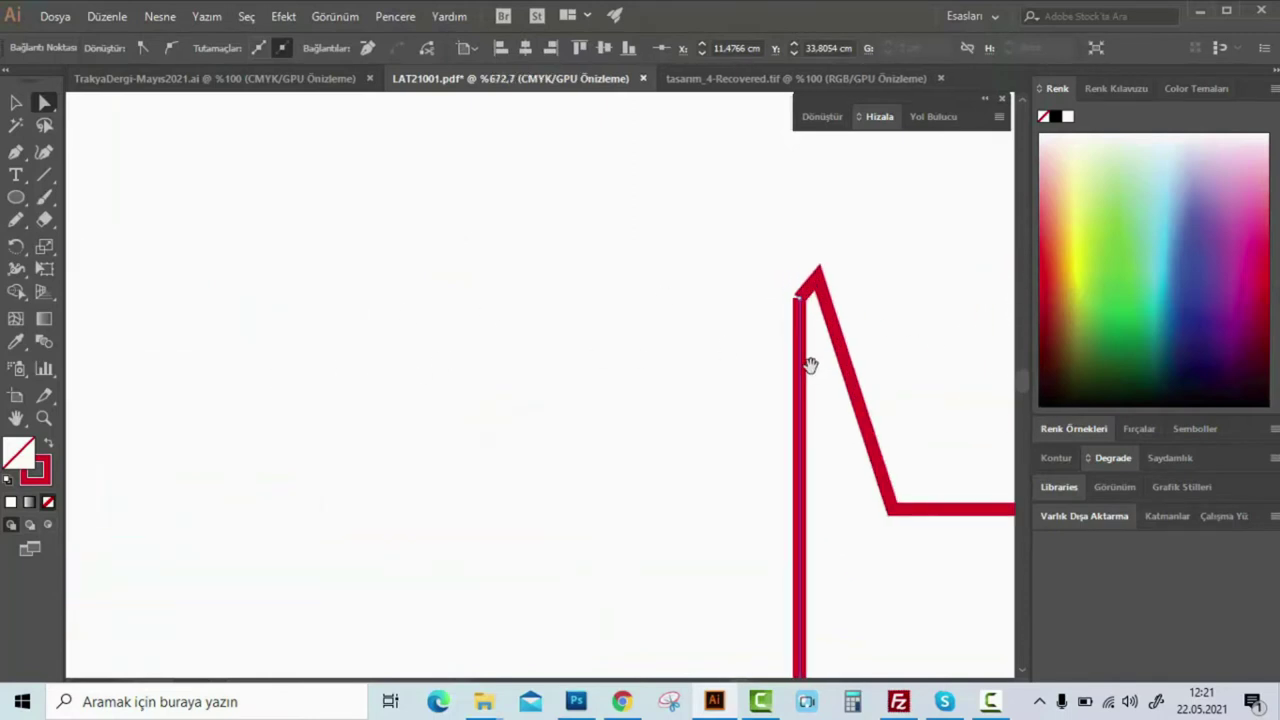
scroll(812, 368, "up", 2)
scroll(823, 414, "up", 2)
left_click_drag(706, 245, 775, 270)
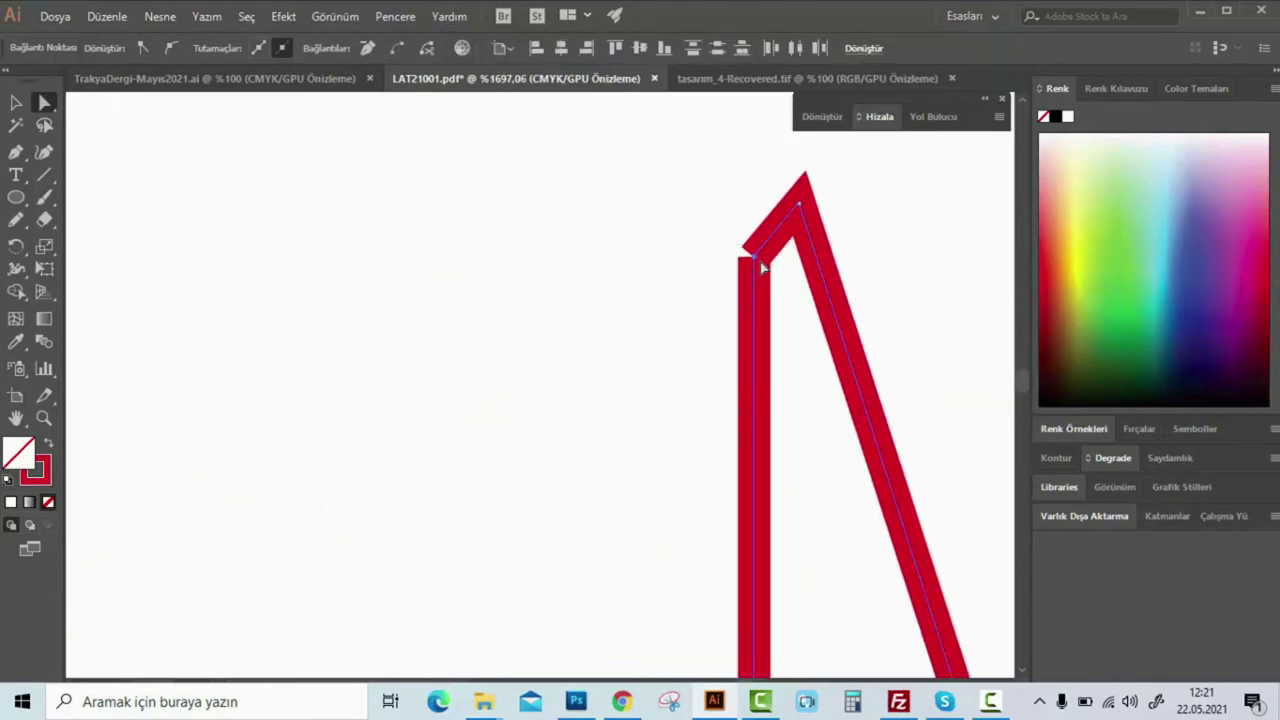
right_click(760, 258)
left_click(849, 393)
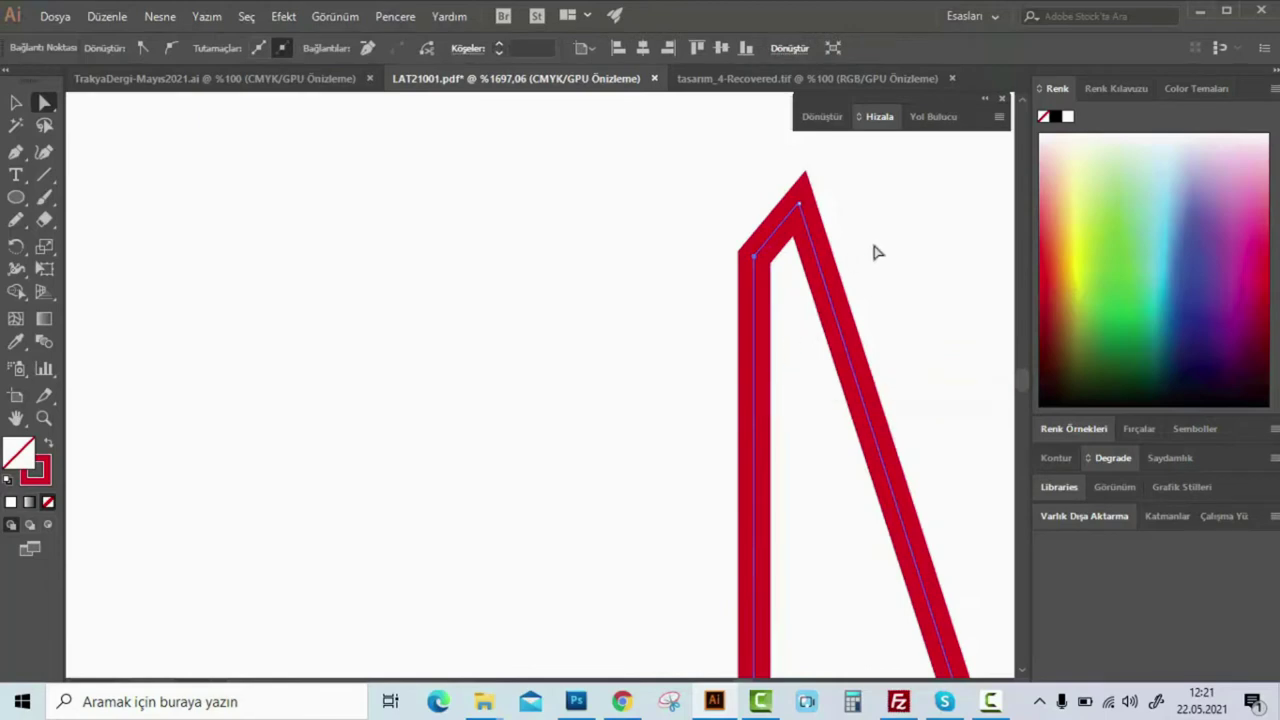
left_click(871, 251)
scroll(689, 240, "down", 5)
scroll(706, 289, "down", 3)
scroll(704, 298, "down", 2)
Select the red die-line and scroll to another stretch of it
key("v")
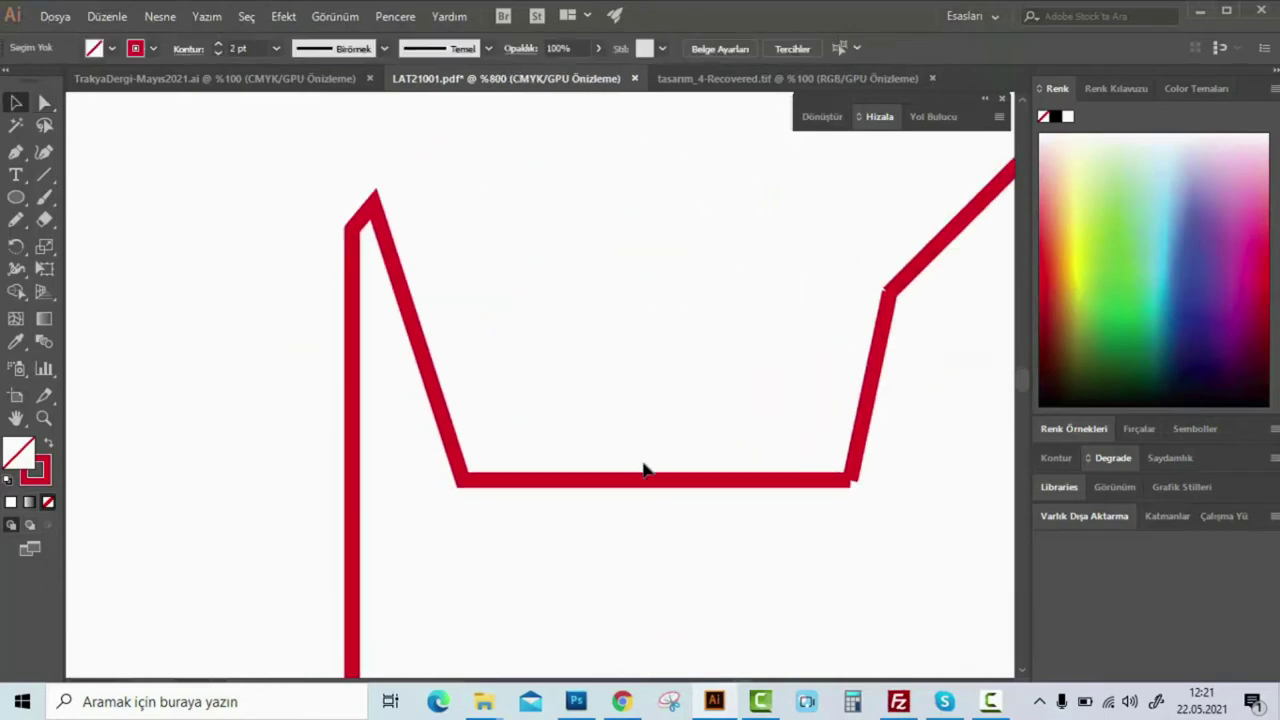
left_click(652, 480)
scroll(669, 406, "down", 1)
scroll(797, 387, "down", 1)
scroll(767, 400, "down", 1)
scroll(491, 484, "down", 1)
scroll(556, 469, "down", 2)
scroll(651, 463, "down", 2)
scroll(928, 508, "up", 1)
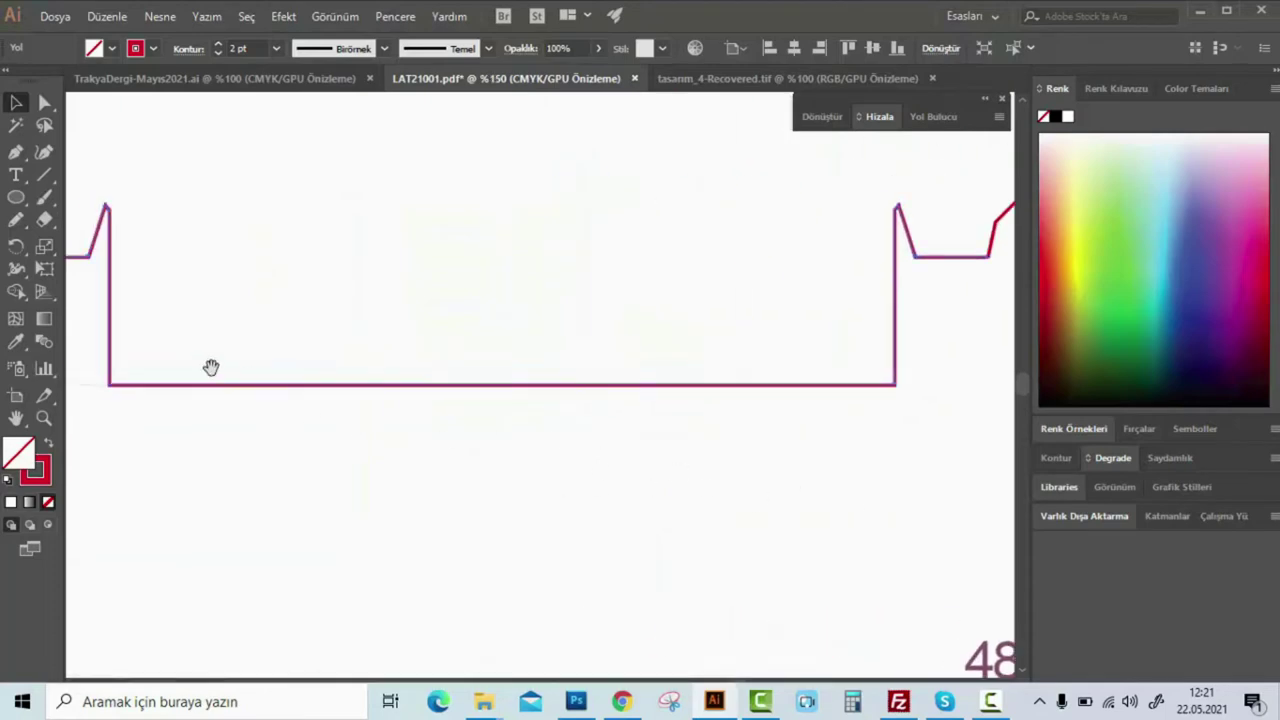
scroll(212, 366, "up", 2)
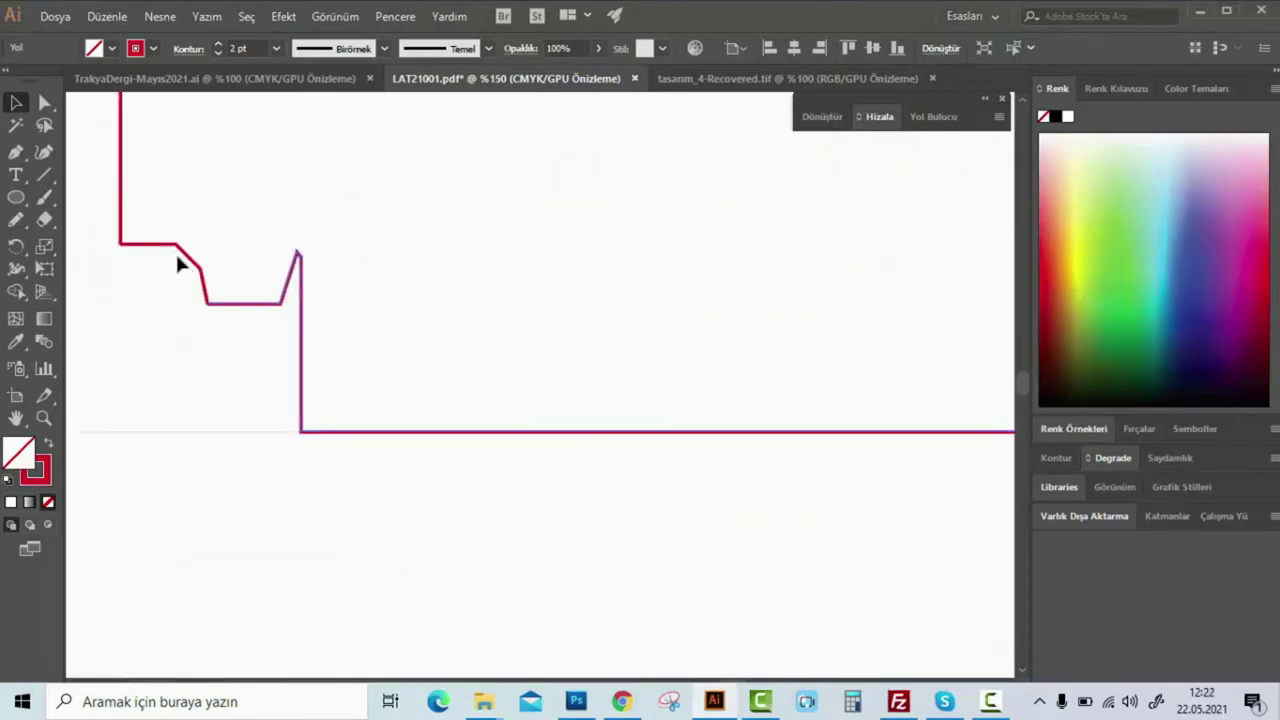
left_click_drag(809, 433, 690, 355)
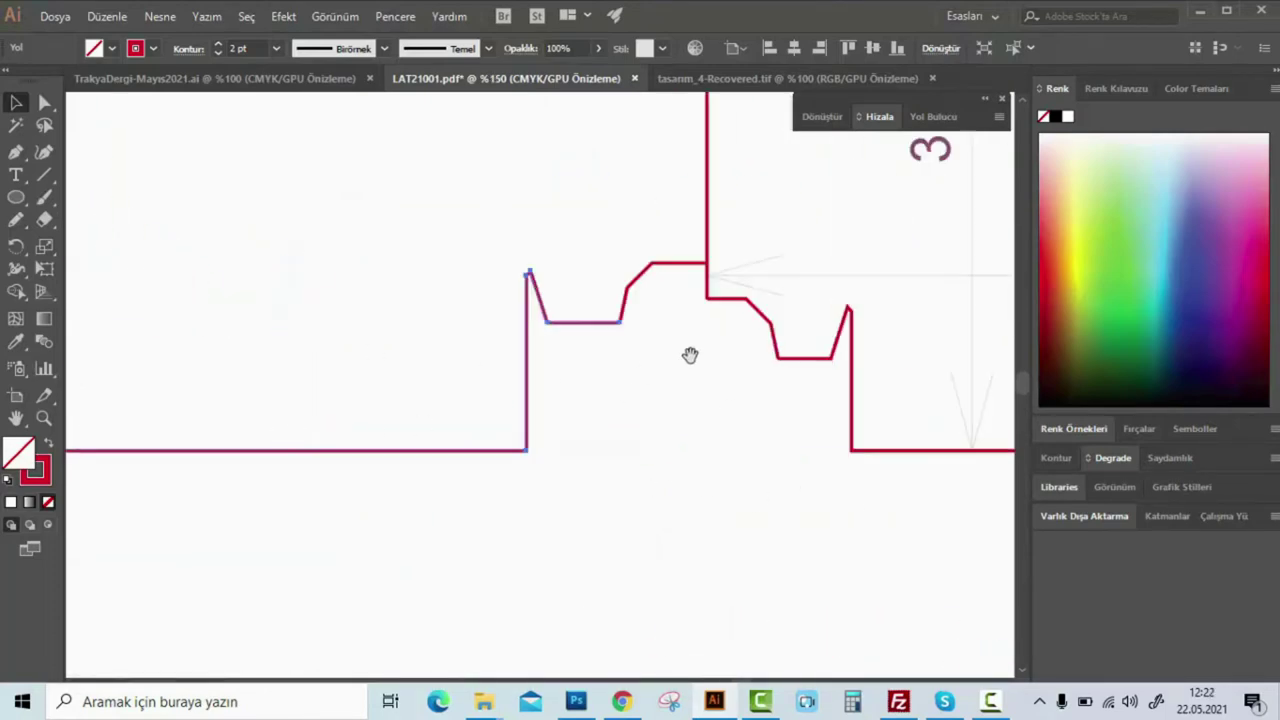
Zoom into a die-line corner and join its open ends at the corner anchor
key("z")
left_click(640, 320)
left_click(480, 420)
mouse_move(359, 487)
left_mouse_down()
mouse_move(709, 471)
mouse_move(635, 491)
left_mouse_up()
key("a")
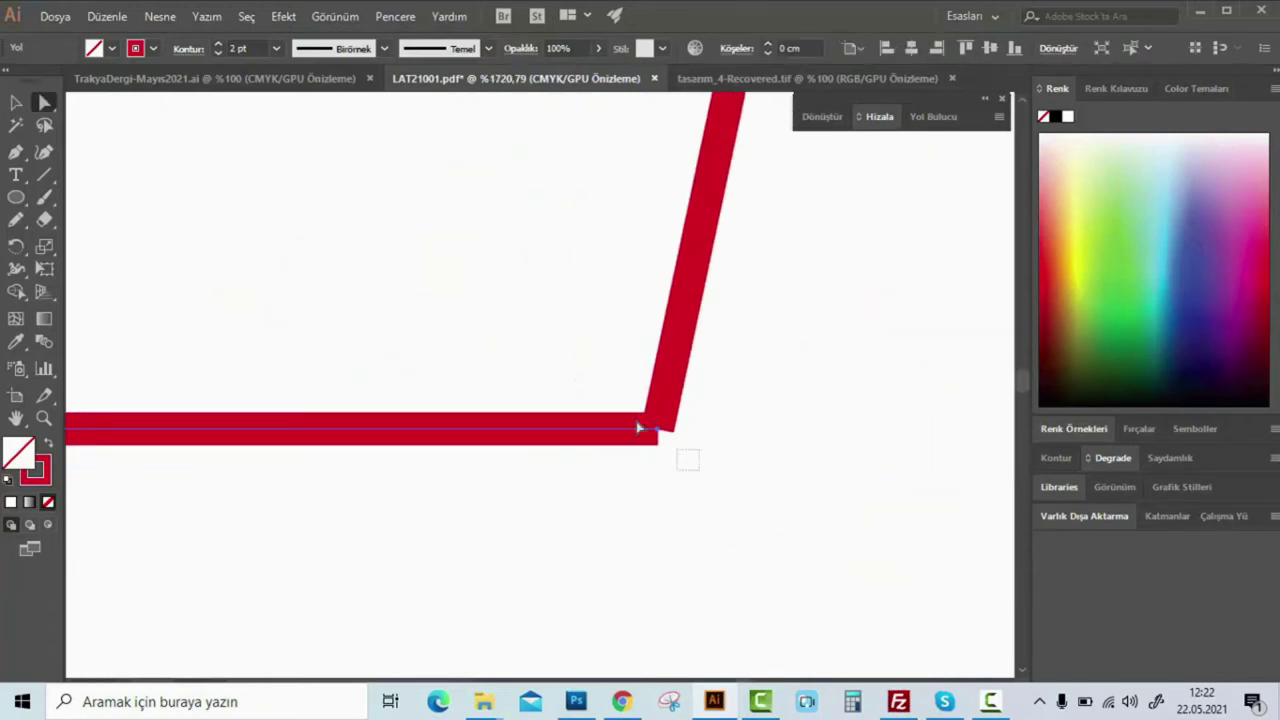
left_click(643, 421)
right_click(648, 398)
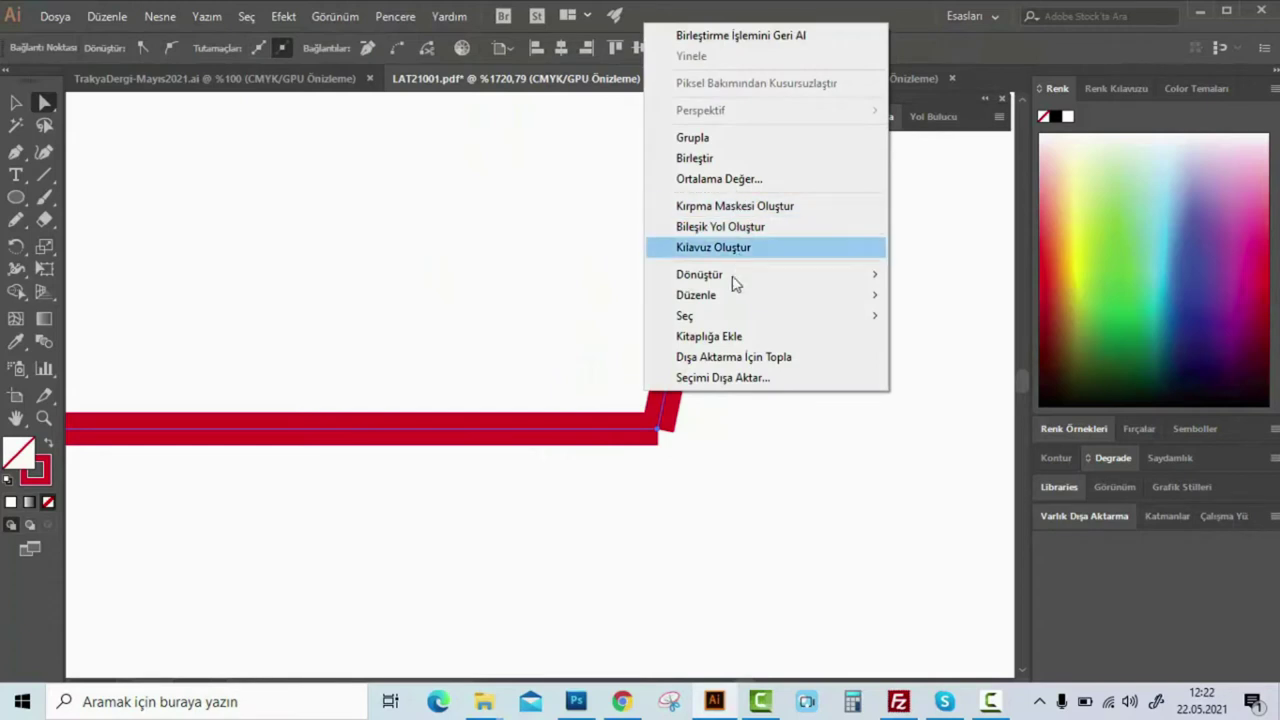
left_click(738, 158)
Recentre the corner and join the endpoints around it with Birleştir
left_click_drag(803, 368, 711, 408)
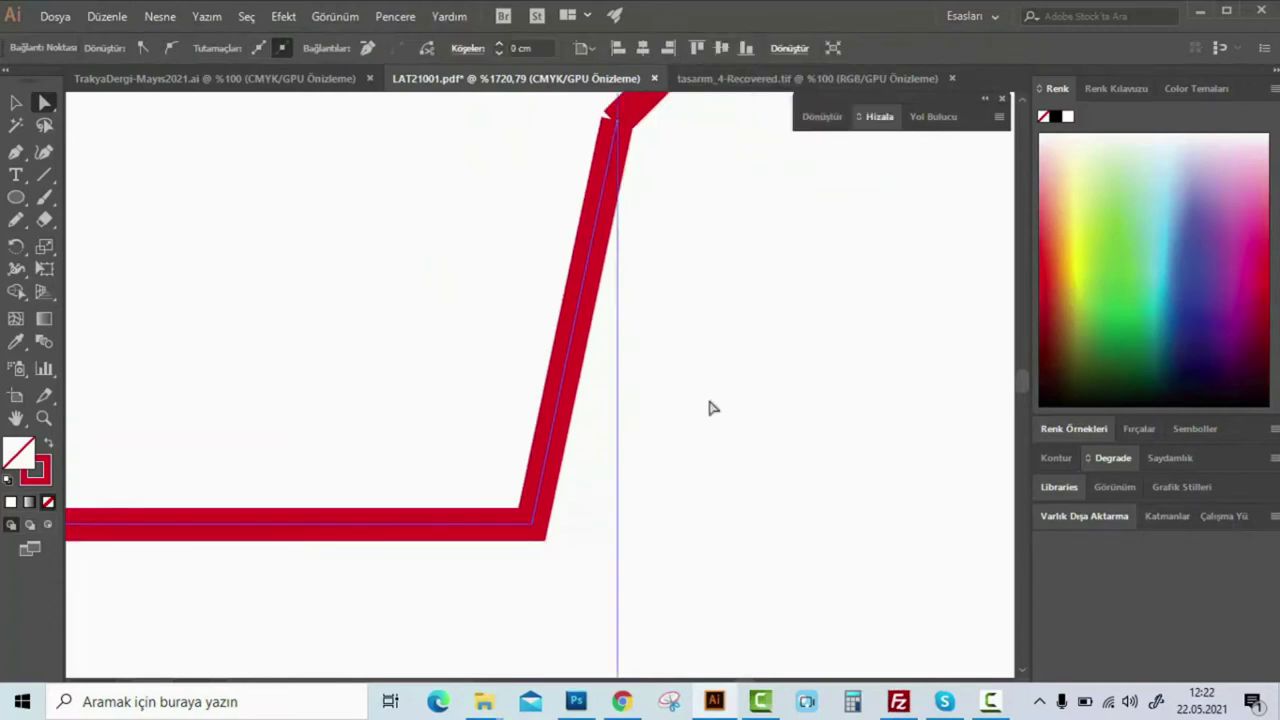
key("v")
left_click_drag(575, 318, 620, 494)
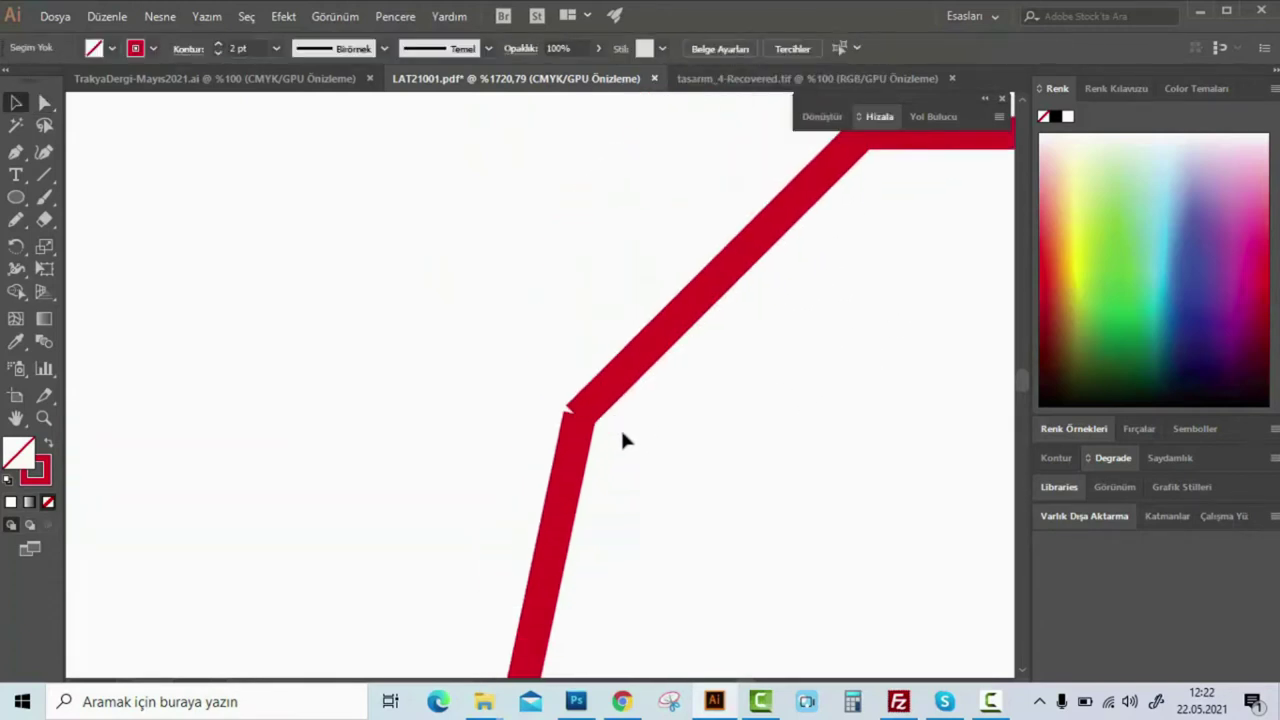
key("a")
left_click_drag(544, 382, 600, 452)
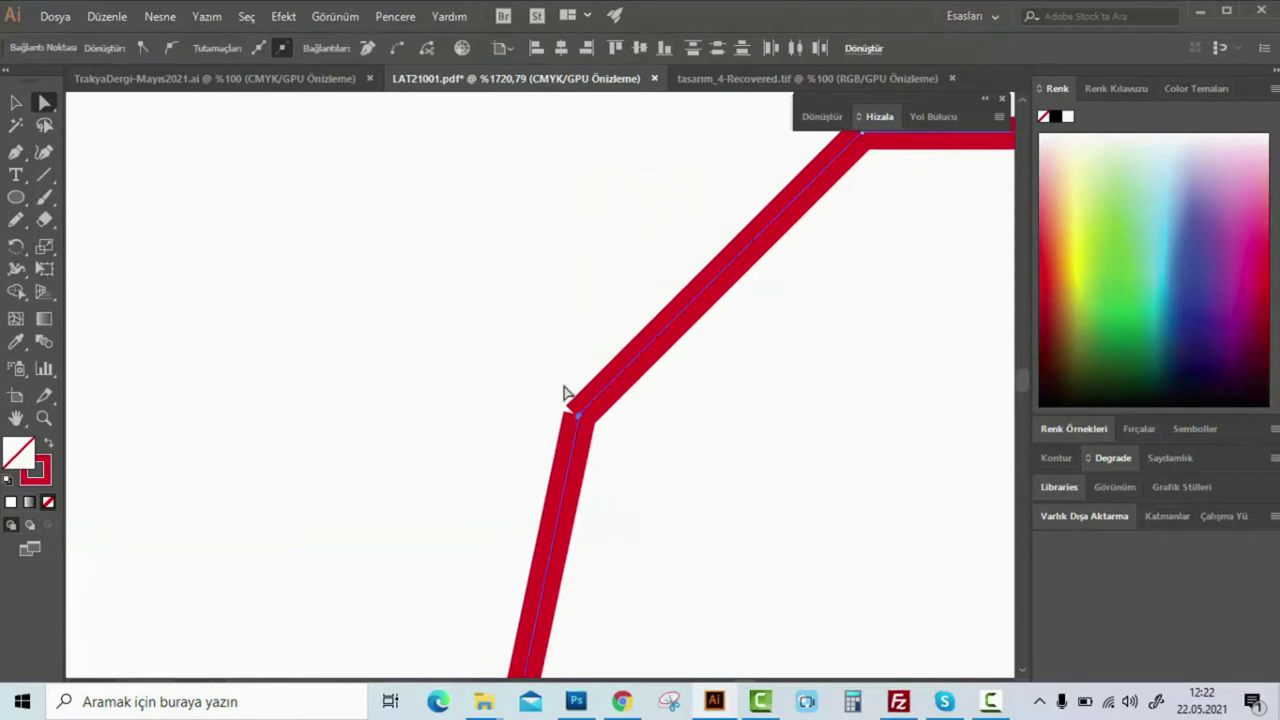
right_click(564, 393)
left_click(660, 152)
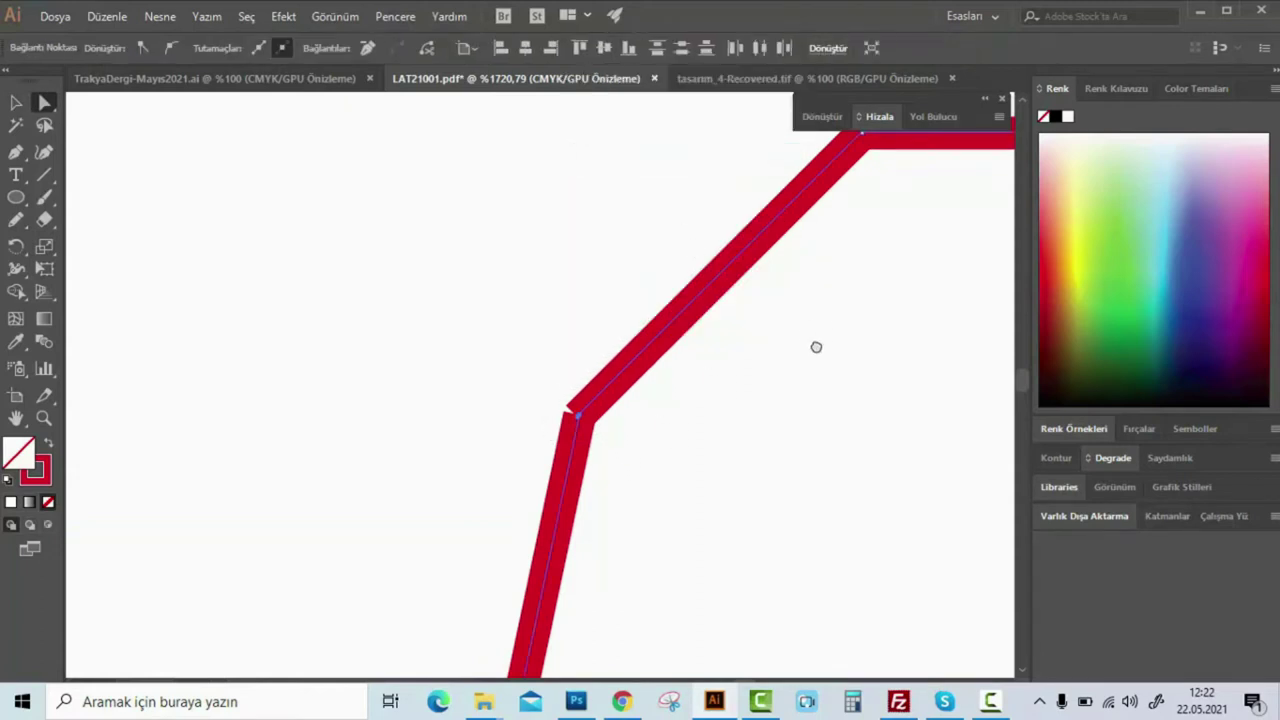
Attempt joining the endpoints at the next bend and dismiss the joining warning
left_click_drag(823, 340, 663, 460)
left_click(413, 534)
left_click(418, 537)
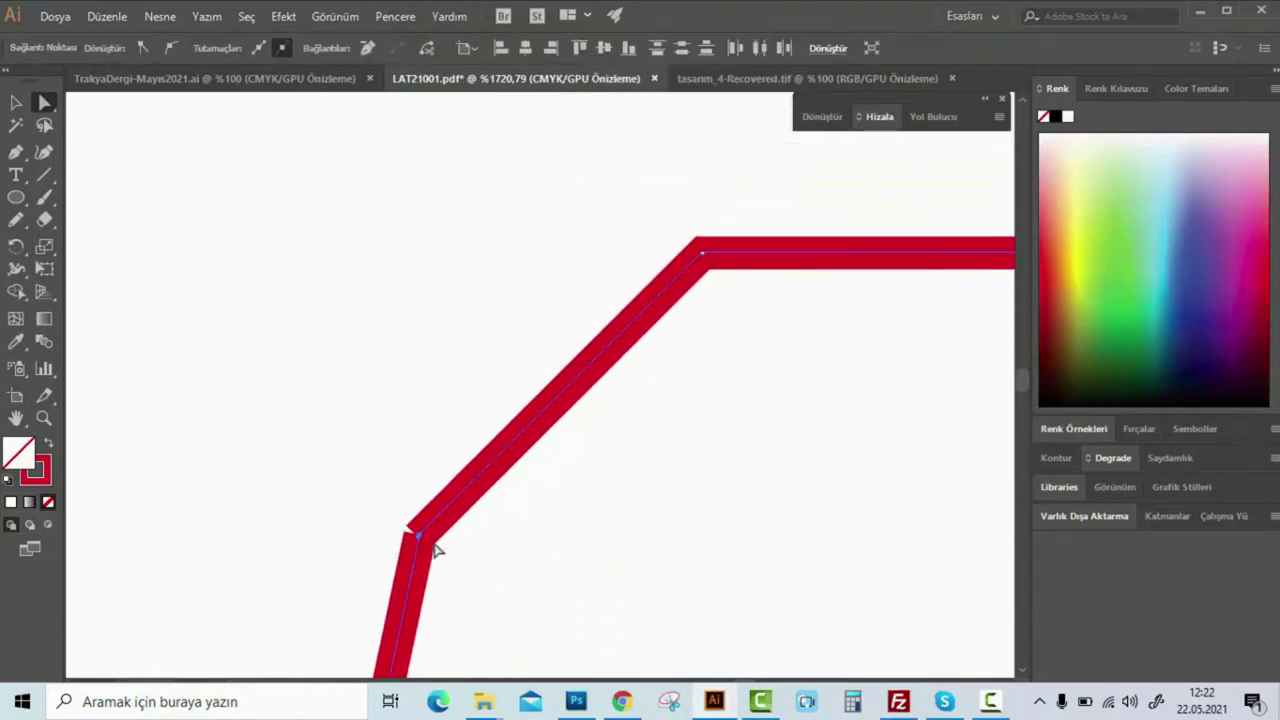
right_click(428, 528)
left_click(512, 294)
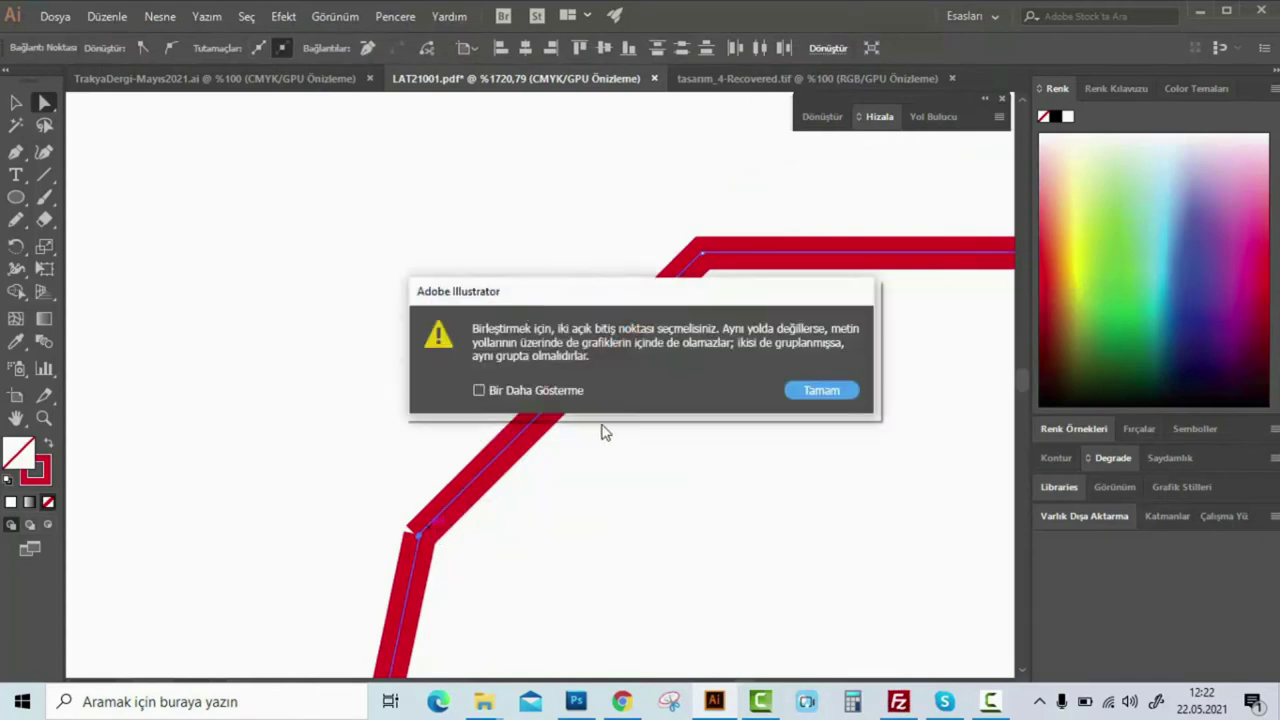
left_click(832, 391)
left_click(362, 530)
Join the ends at the bend, then reposition its corner anchor to reshape it
left_click(418, 538)
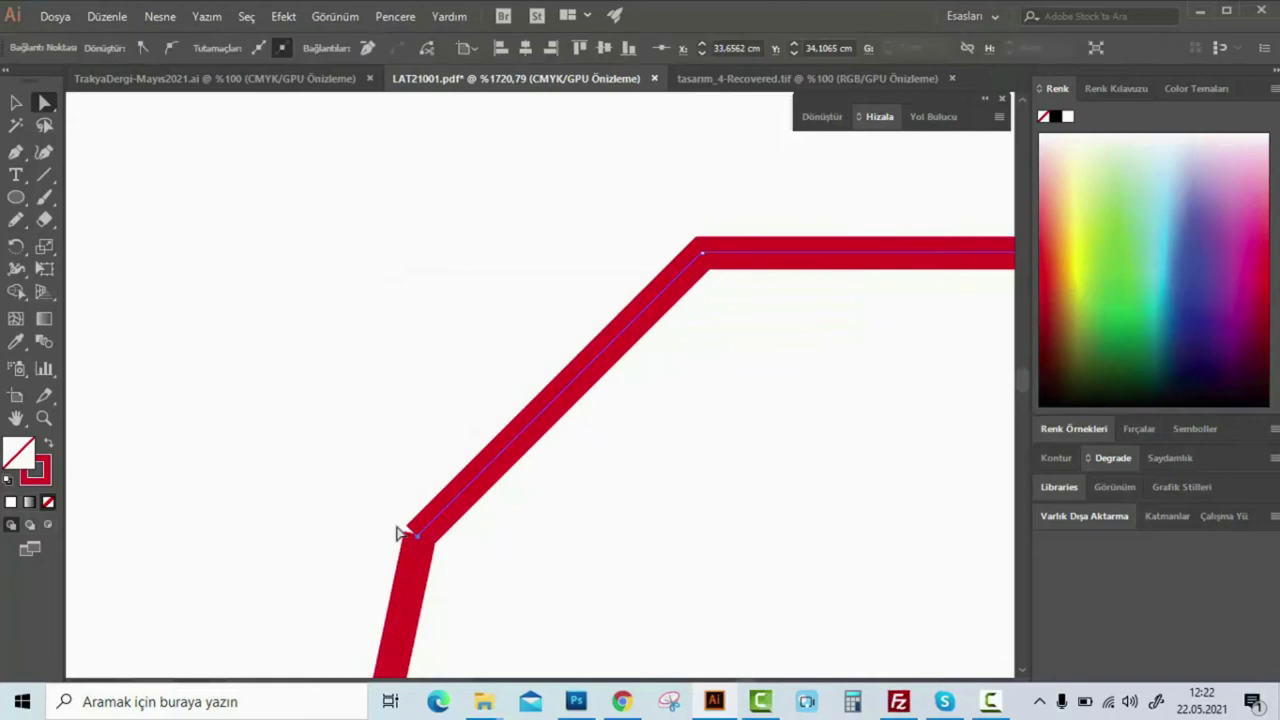
key("Left")
key("Left")
right_click(401, 532)
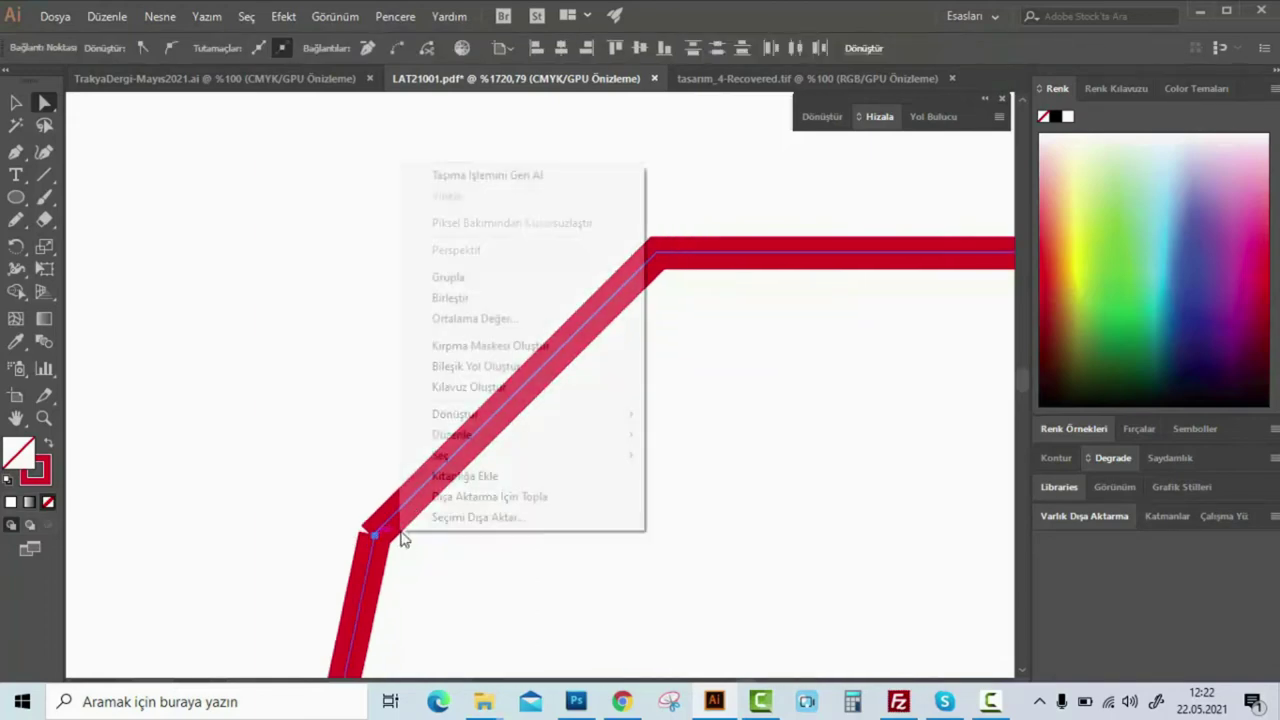
left_click(484, 298)
mouse_move(410, 557)
left_mouse_down()
mouse_move(543, 500)
mouse_move(738, 481)
left_mouse_up()
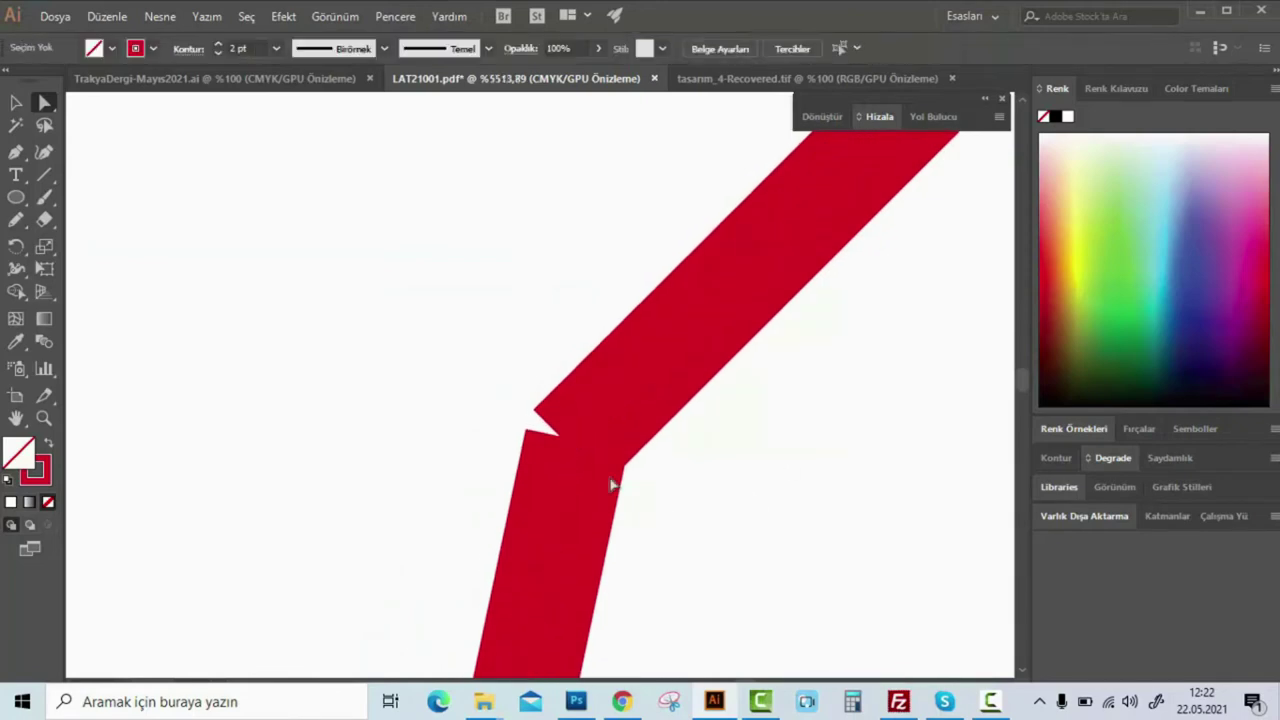
left_click(566, 452)
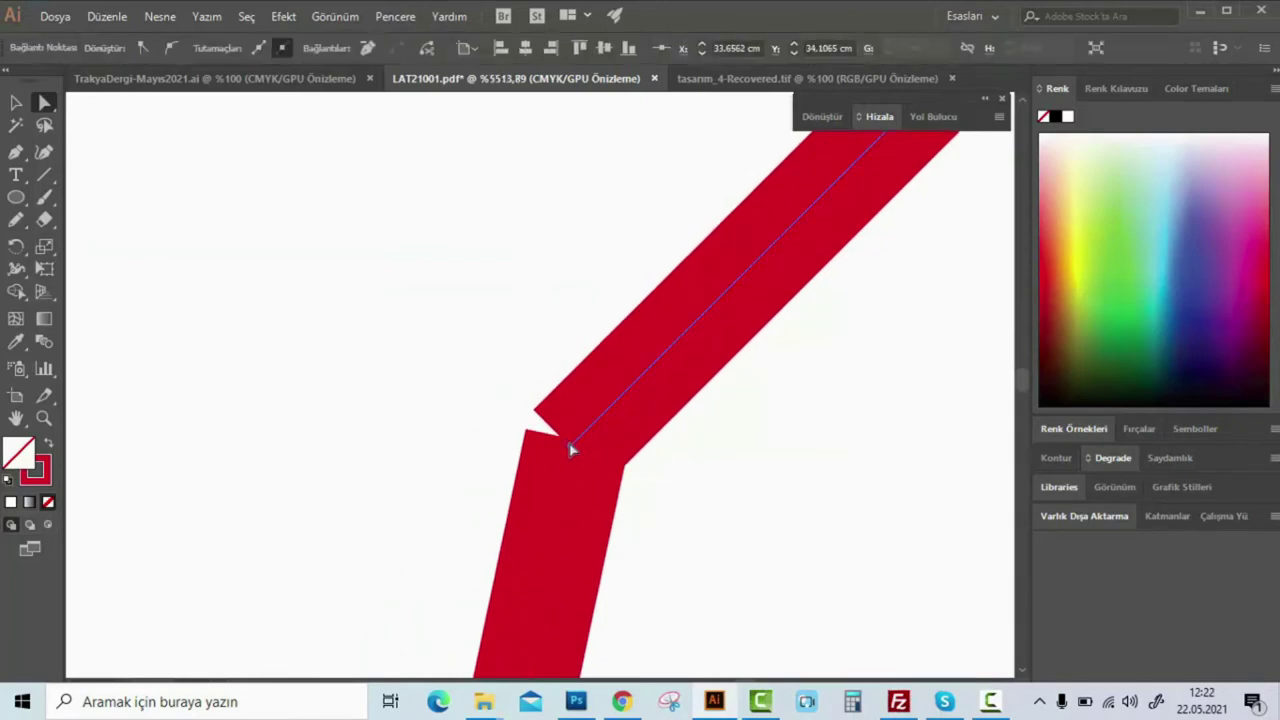
left_click_drag(570, 450, 595, 421)
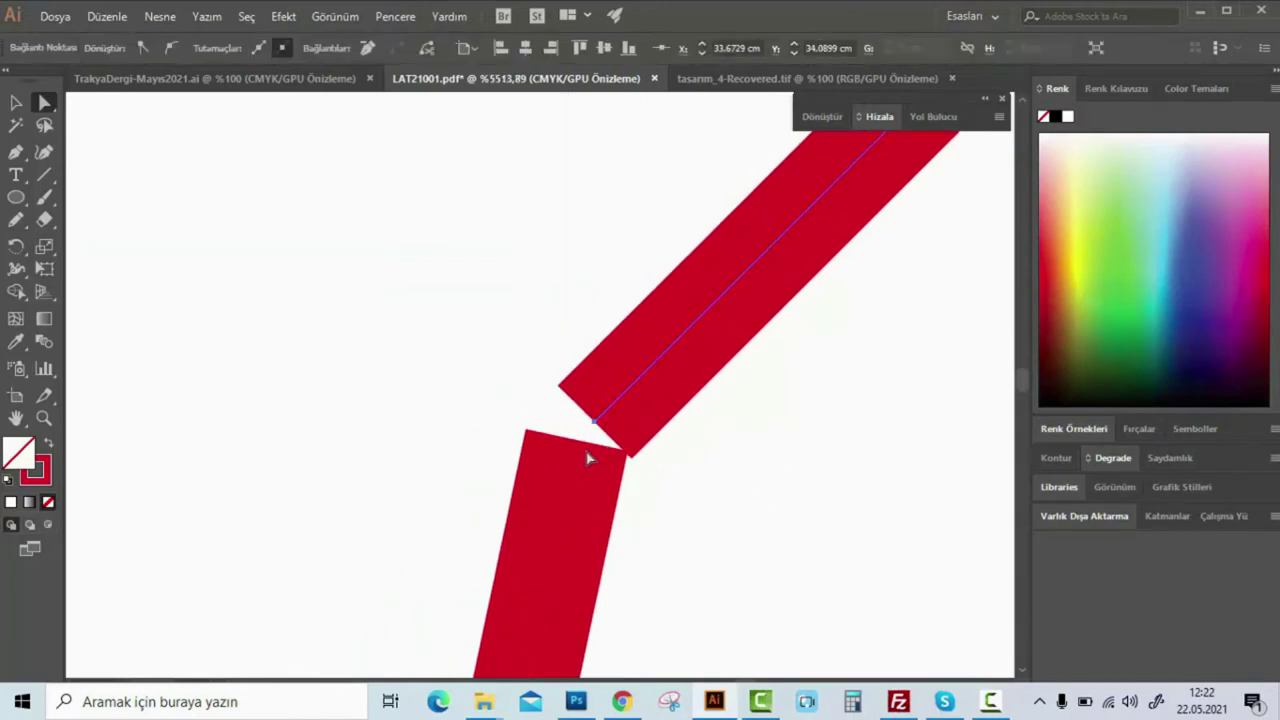
mouse_move(588, 458)
left_mouse_down()
mouse_move(583, 487)
mouse_move(564, 446)
left_mouse_up()
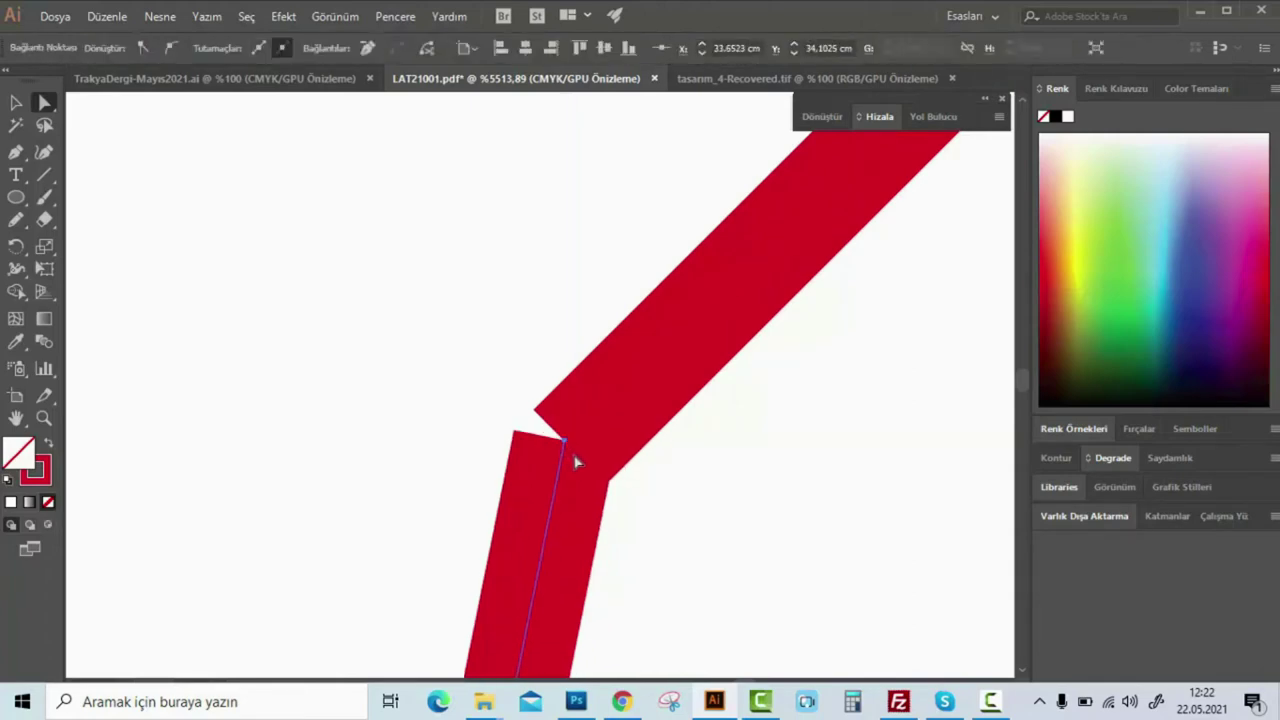
Join the bend's two remaining open ends into one shape and tidy the corner anchor
left_click(592, 463)
key("Left")
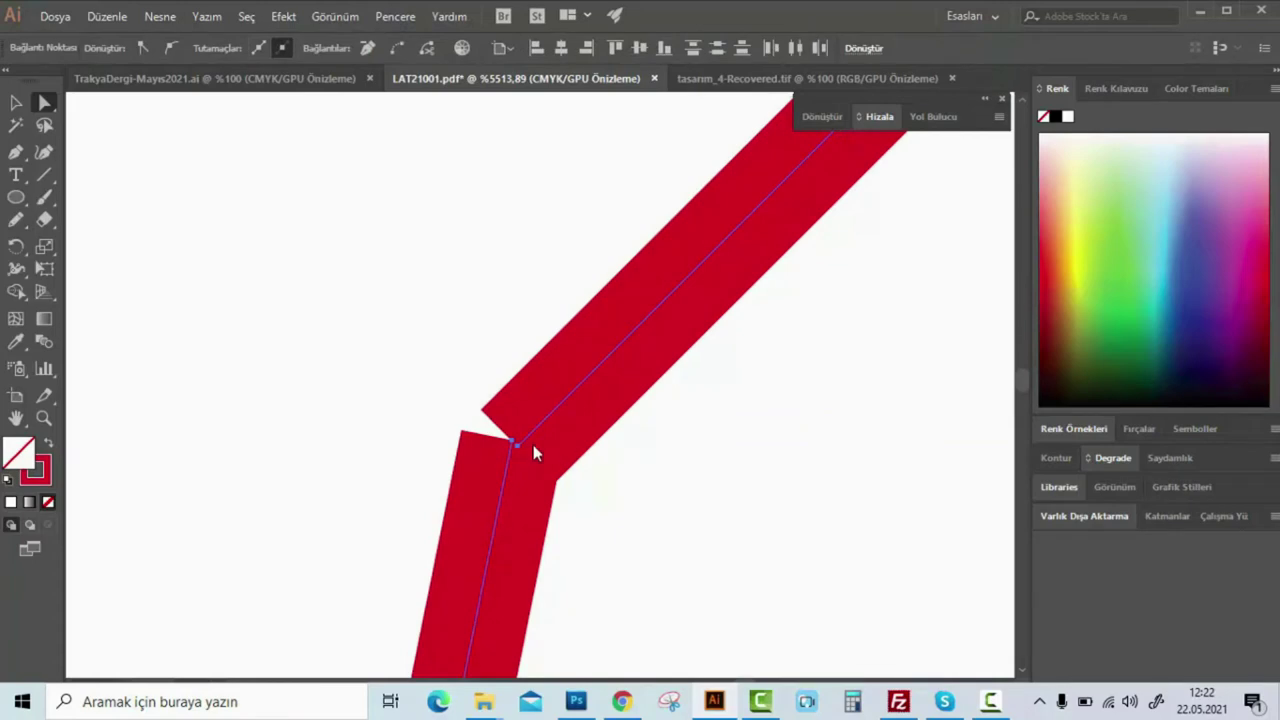
right_click(535, 453)
left_click(605, 212)
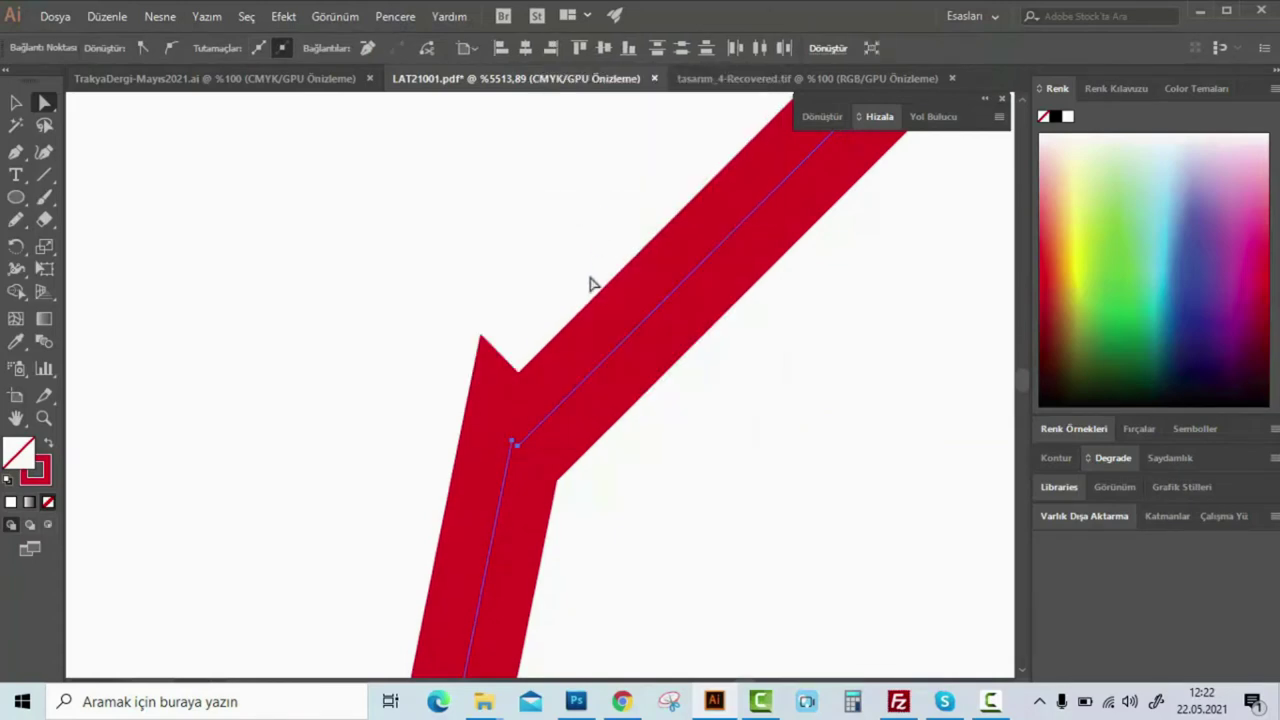
left_click_drag(514, 443, 517, 449)
left_click(566, 500)
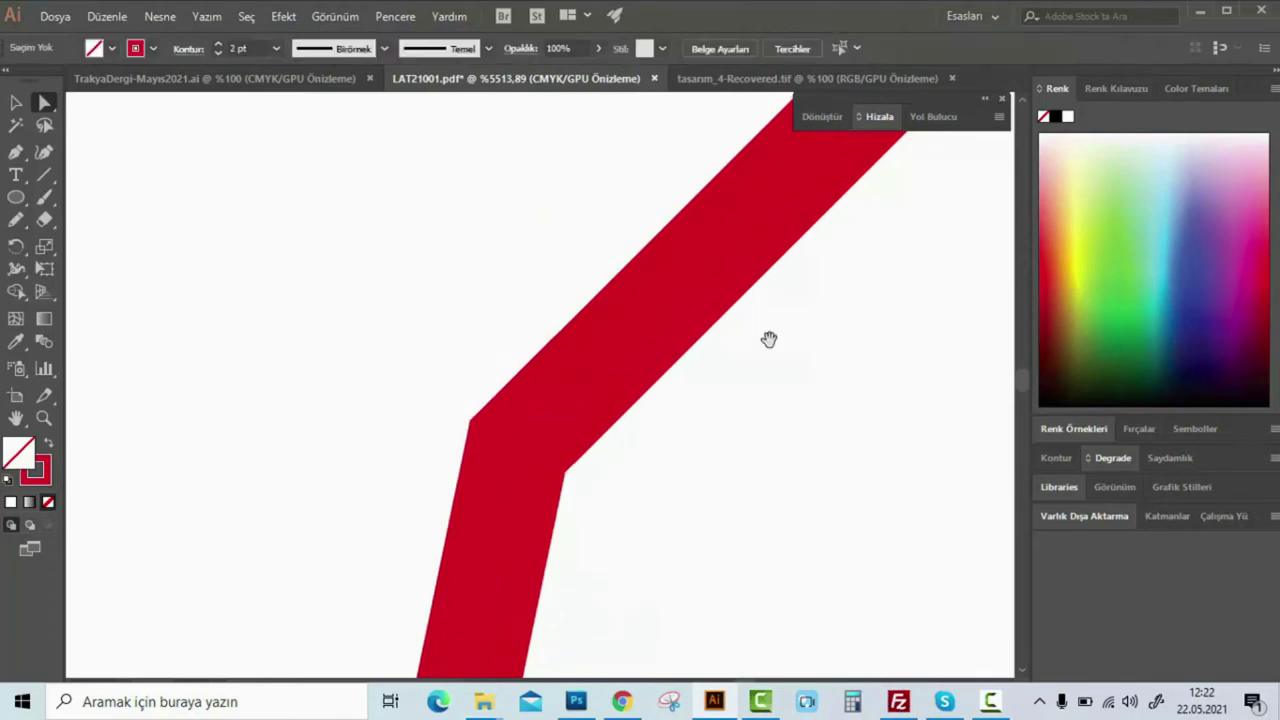
left_click(457, 390, "ctrl+alt")
scroll(457, 390, "down", 3)
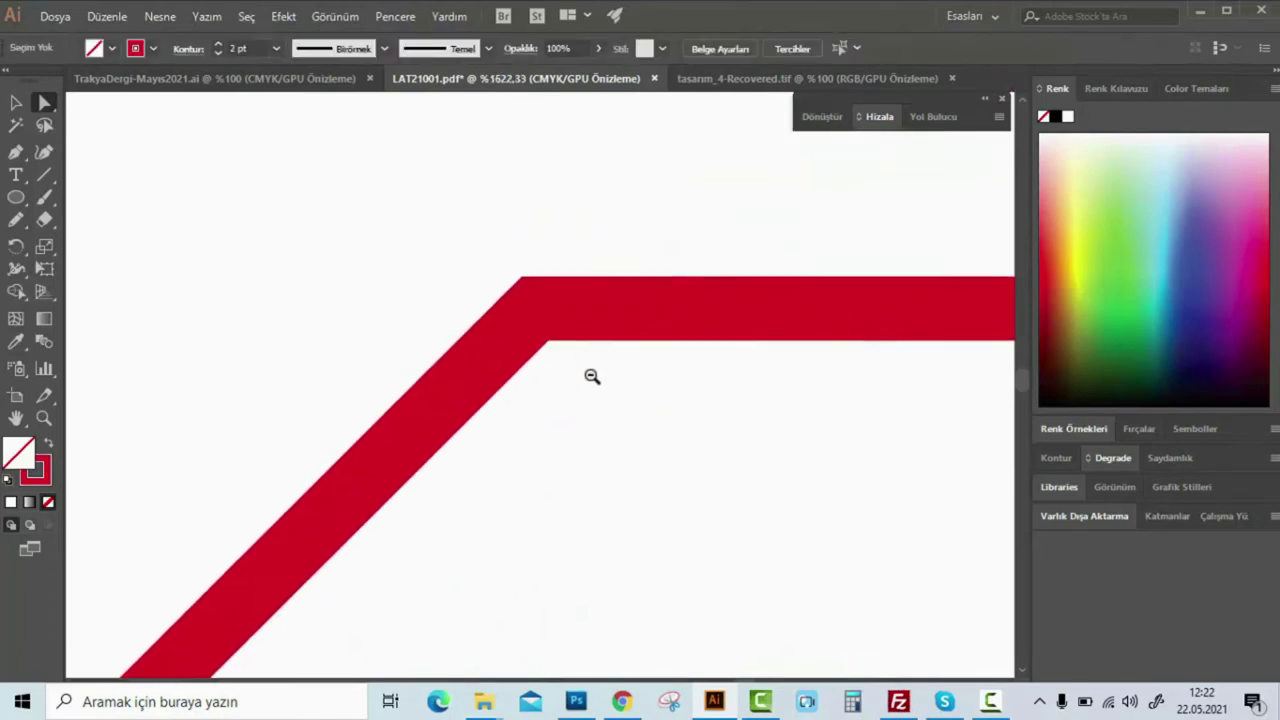
Shorten the horizontal red die-line by dragging its end anchor to the left
scroll(626, 380, "down", 3)
left_click(694, 336)
left_click_drag(754, 329, 540, 408)
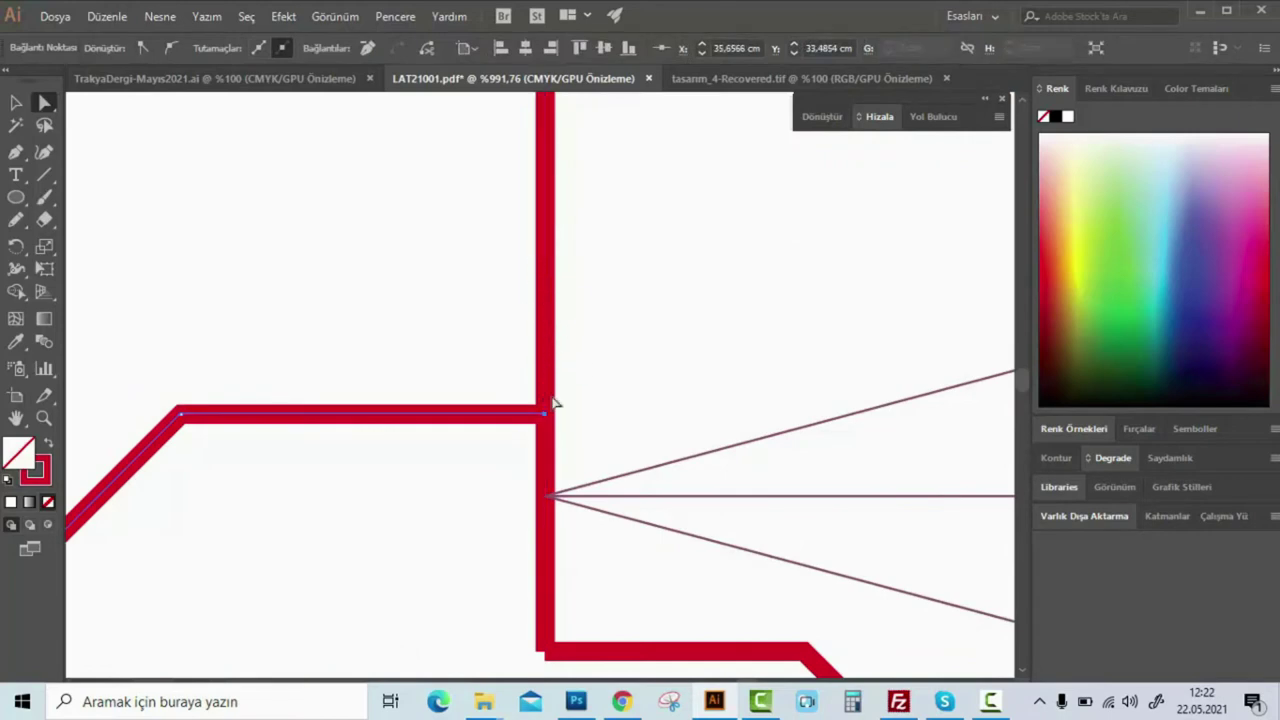
left_click_drag(545, 413, 469, 413)
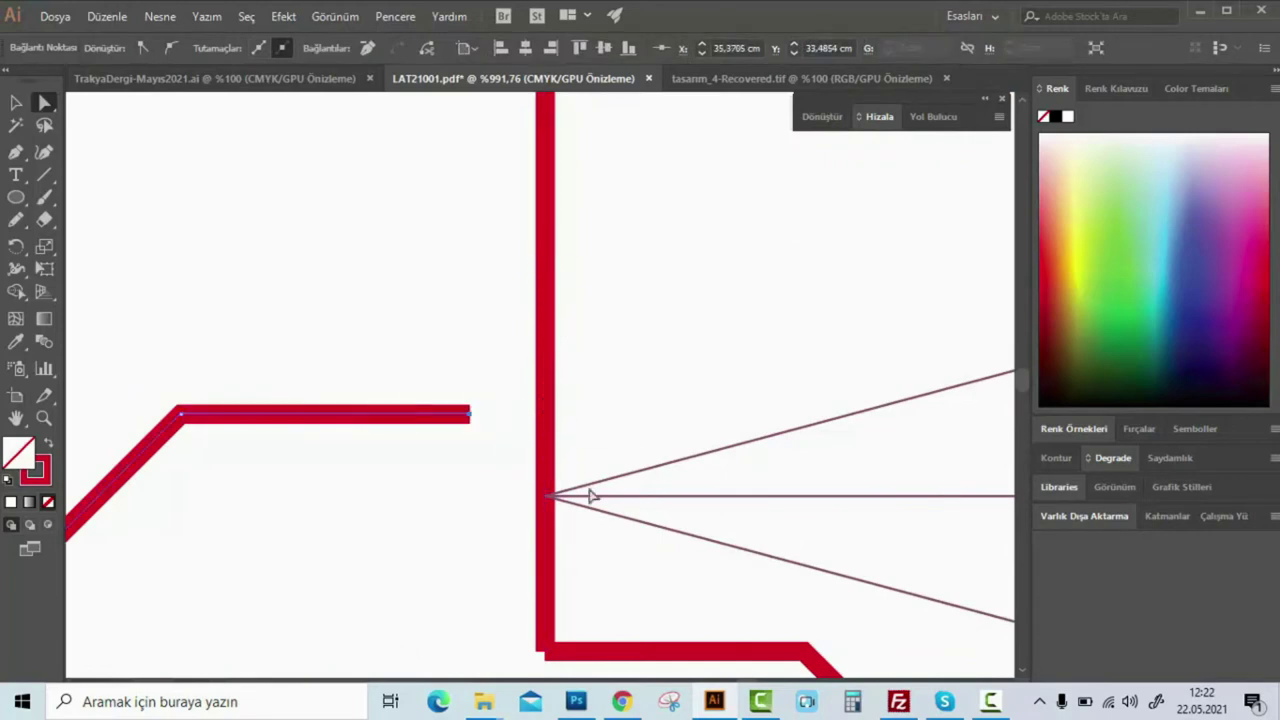
scroll(563, 400, "down", 2)
scroll(766, 343, "down", 2)
scroll(583, 340, "down", 2)
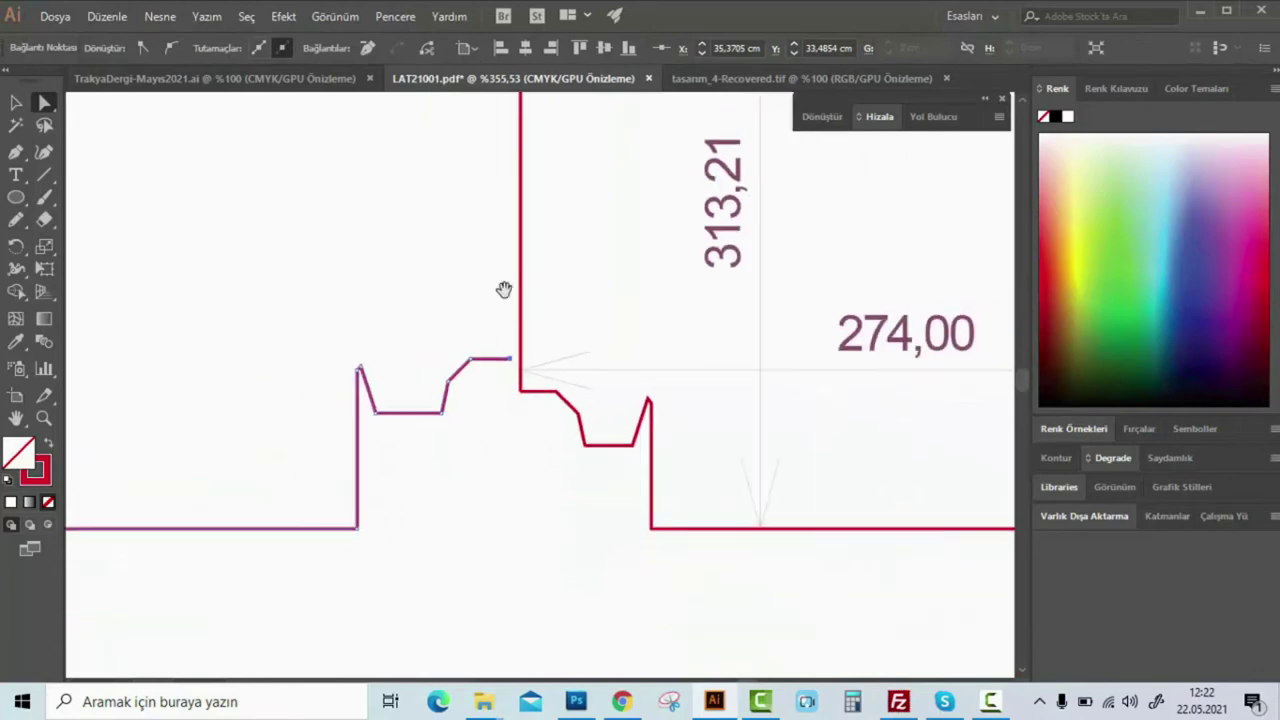
left_click_drag(544, 194, 506, 417)
scroll(366, 371, "down", 2)
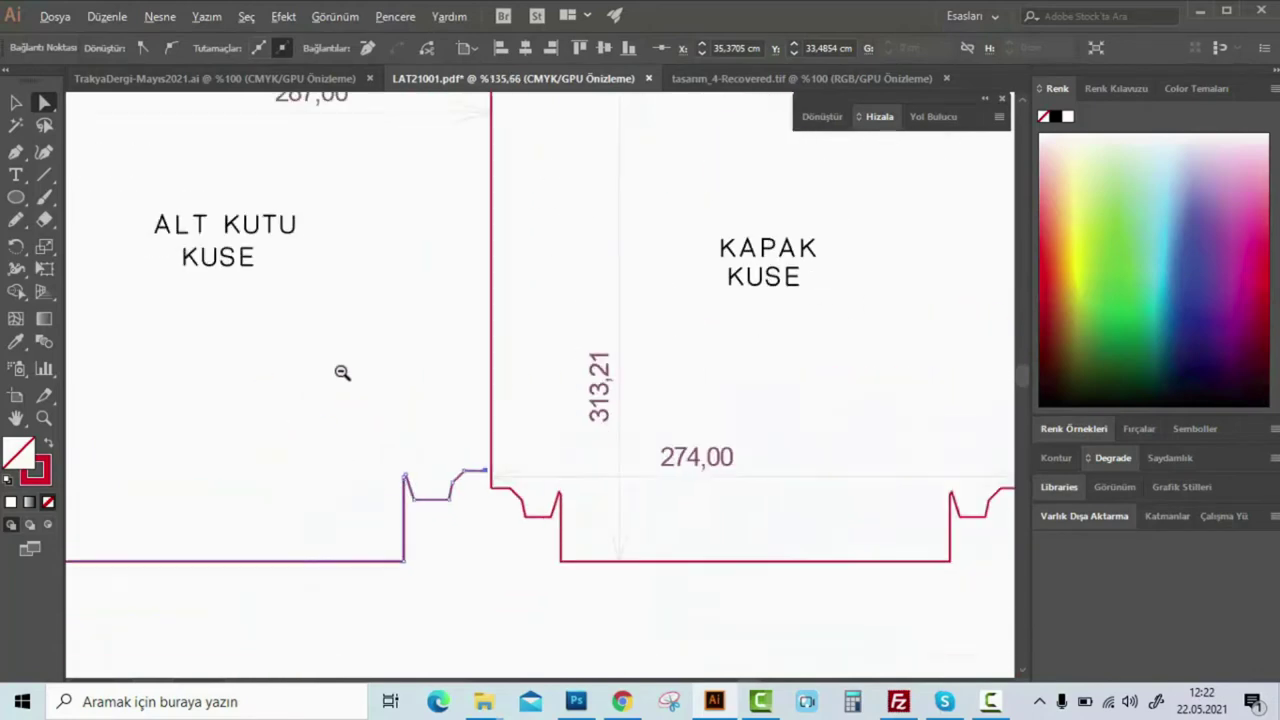
scroll(593, 541, "down", 2)
scroll(551, 363, "up", 1)
scroll(749, 457, "up", 2)
scroll(614, 354, "up", 2)
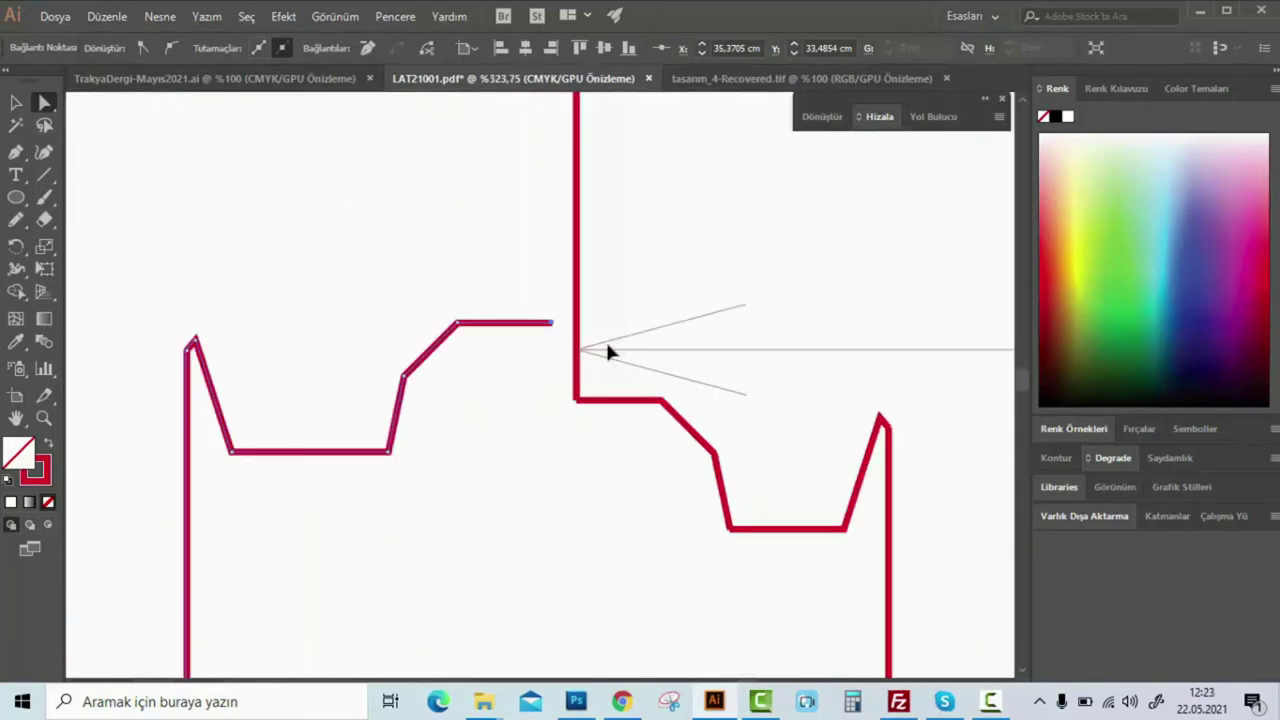
With the Pen tool, continue the die-line from the corner anchor and the horizontal bar's end
key("p")
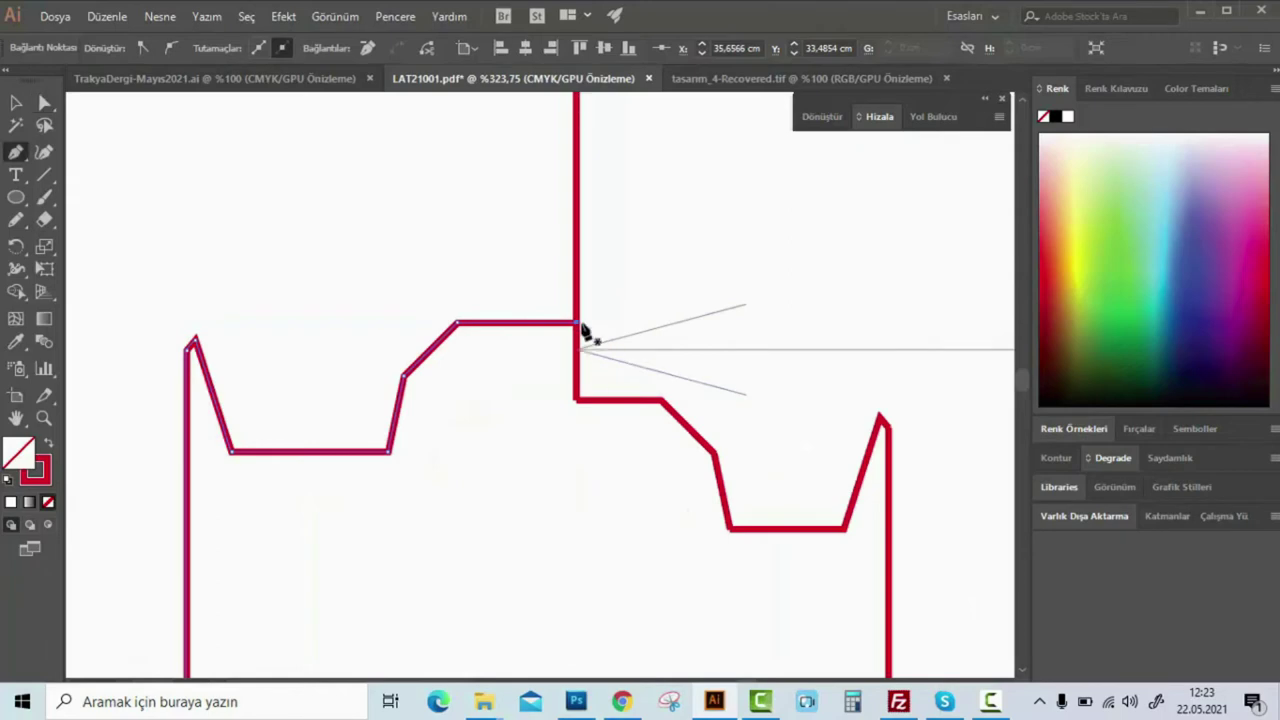
left_click(577, 322)
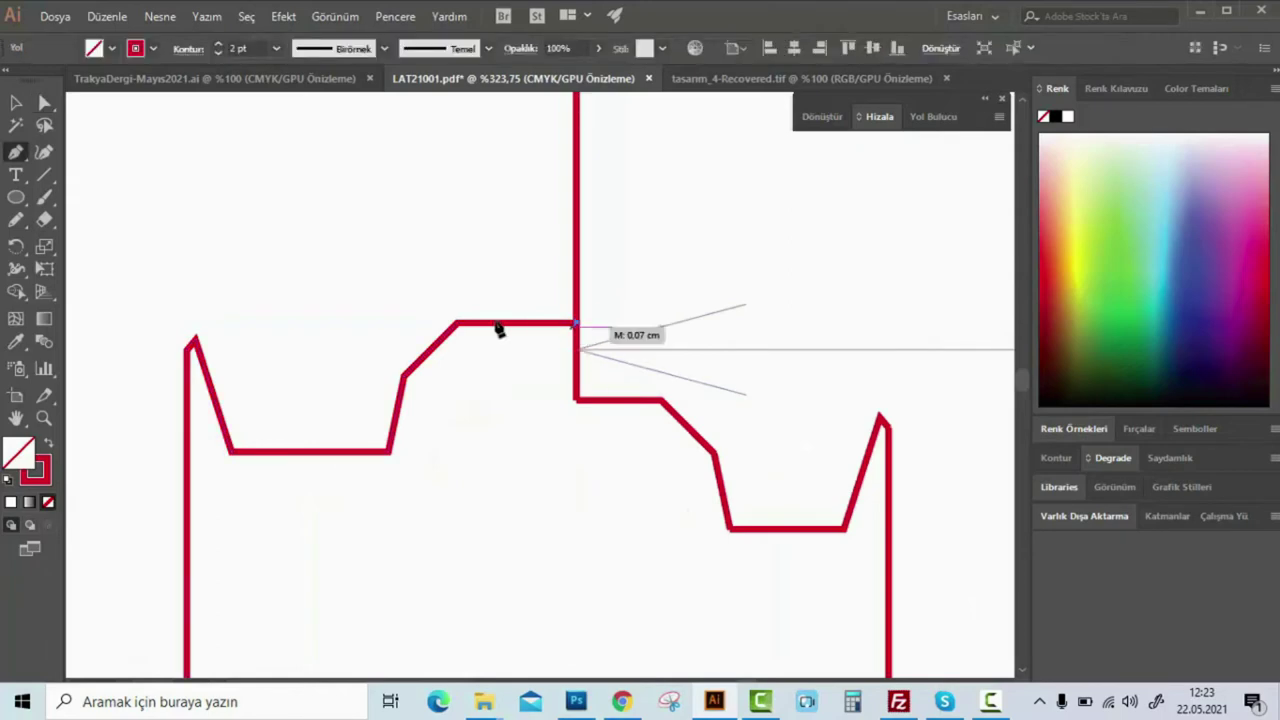
mouse_move(634, 183)
left_mouse_down()
mouse_move(657, 294)
mouse_move(672, 299)
left_mouse_up()
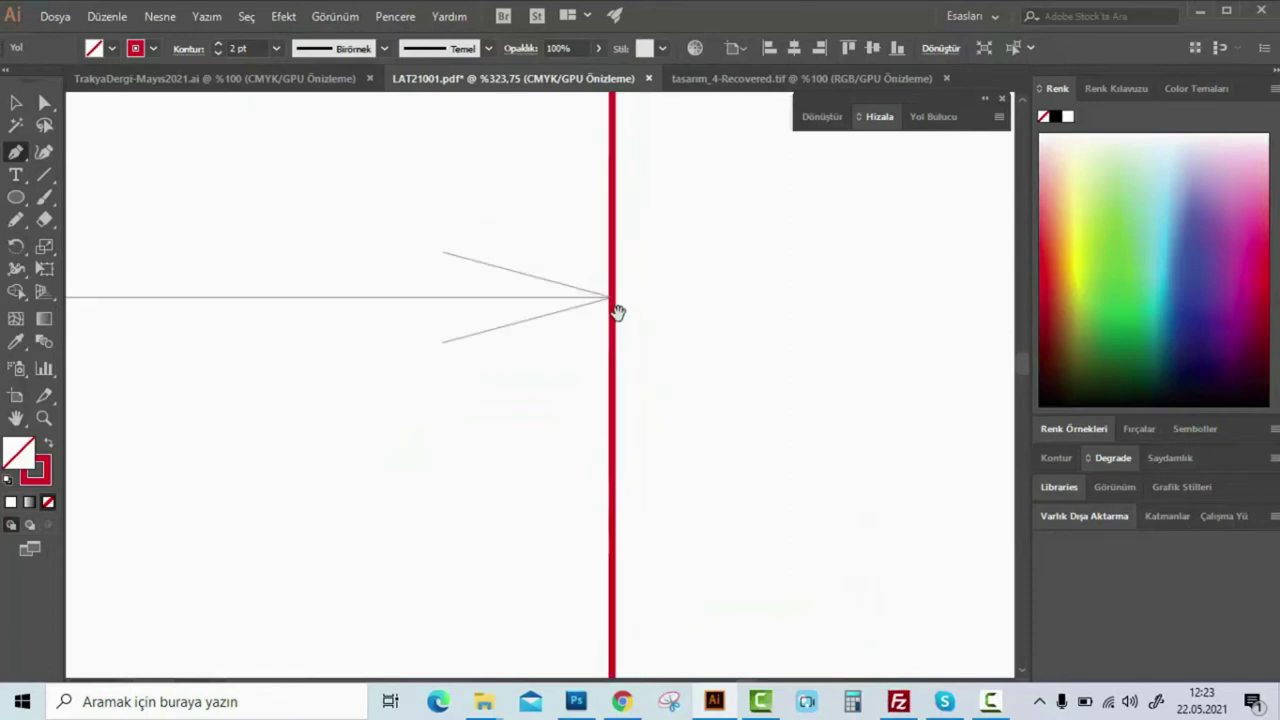
scroll(656, 297, "up", 5)
scroll(656, 297, "up", 1)
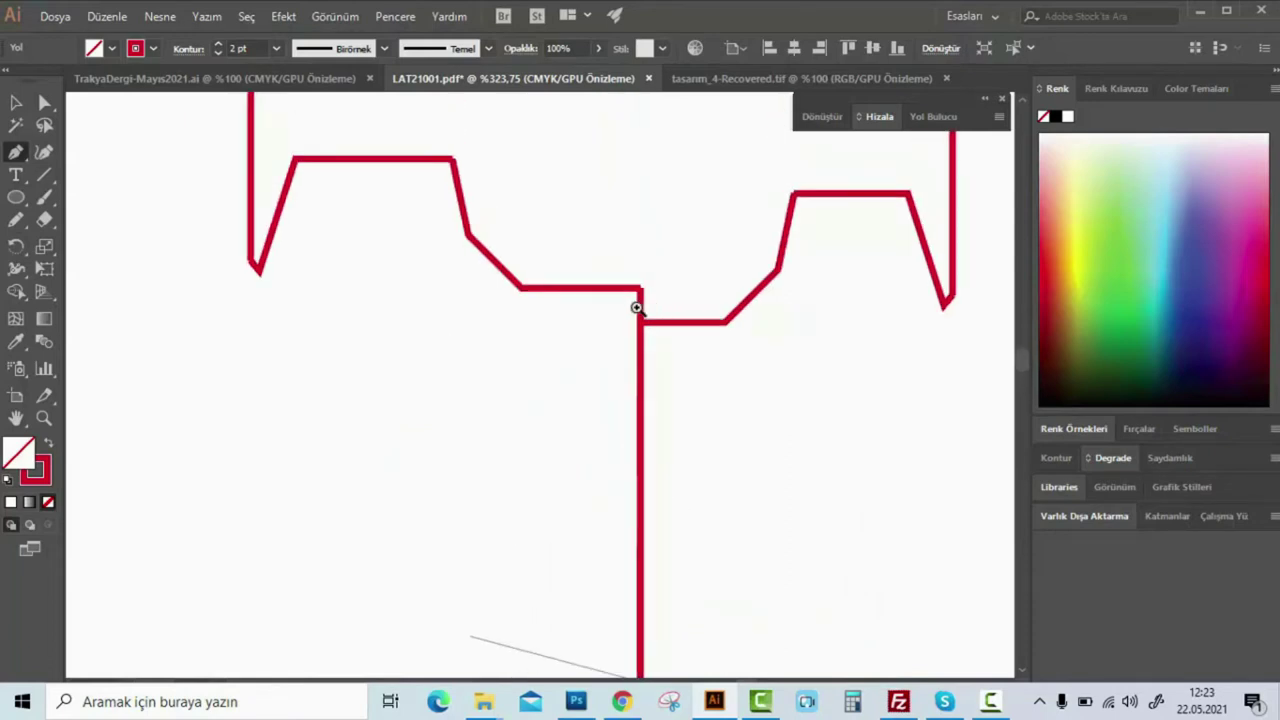
scroll(637, 308, "up", 5)
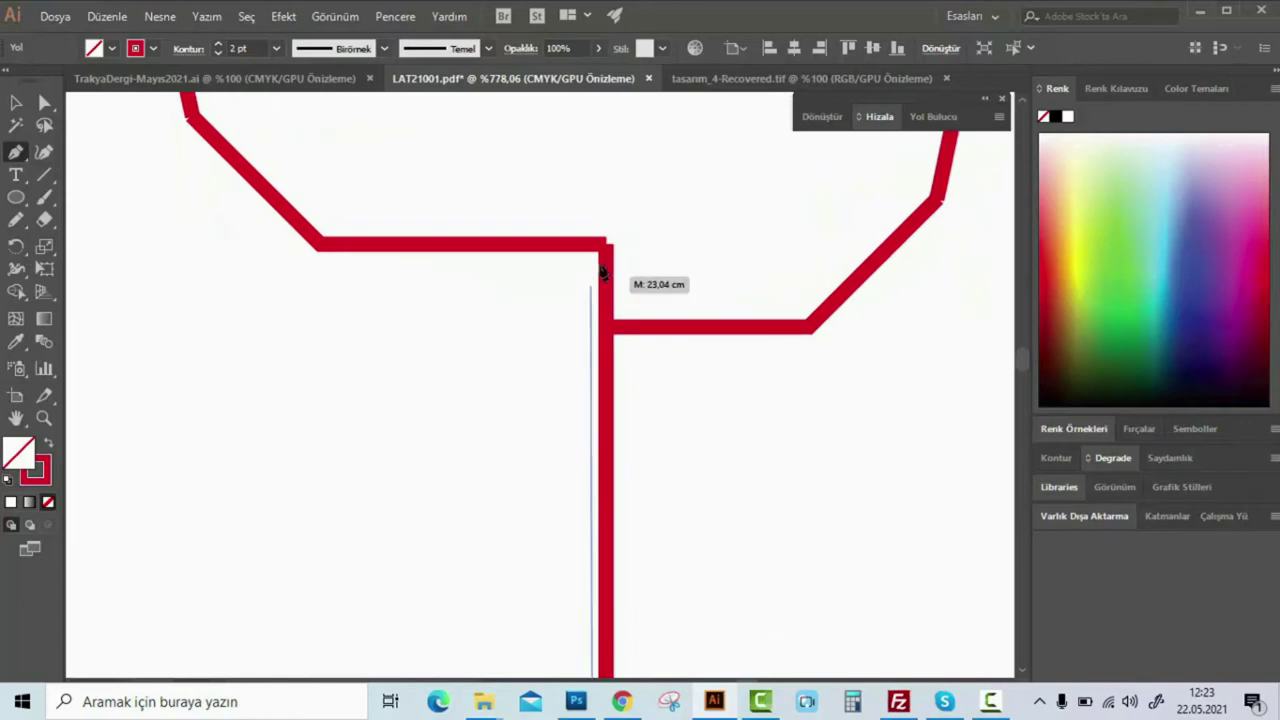
left_click_drag(614, 337, 534, 408)
scroll(534, 408, "up", 3)
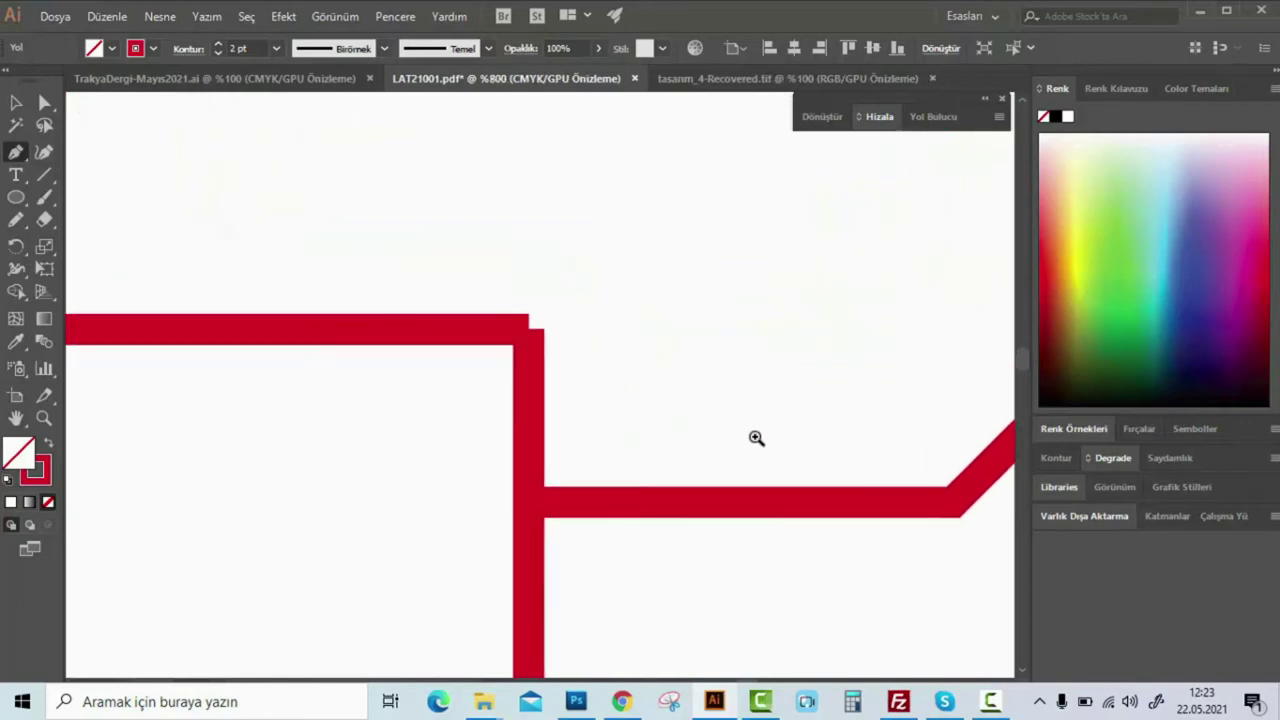
scroll(533, 328, "up", 3)
left_click(530, 318)
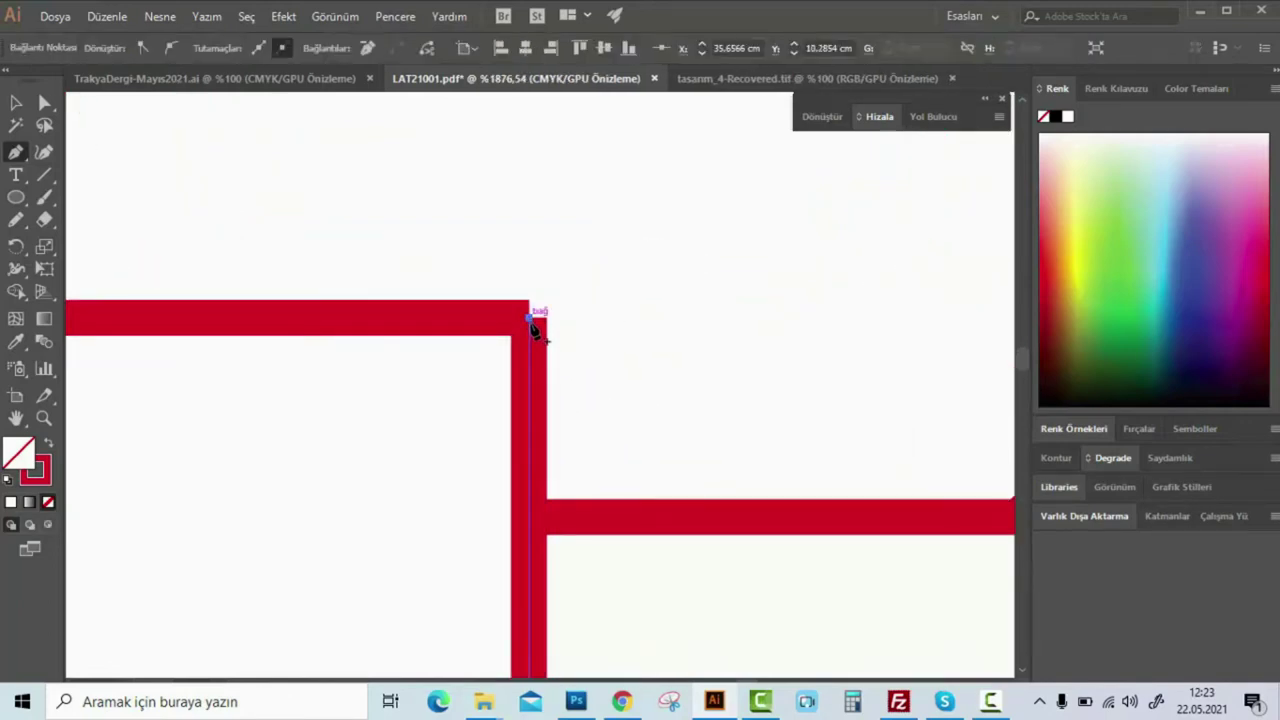
left_click(530, 322)
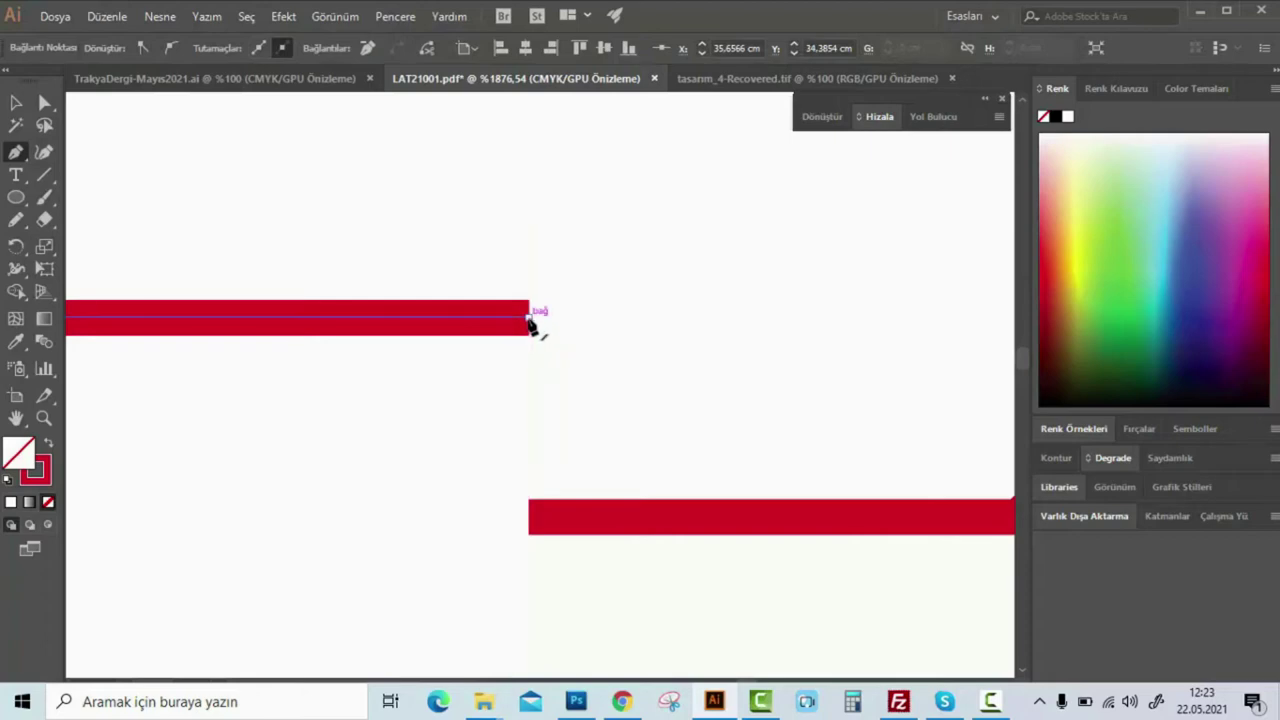
Finish the current path and draw a vertical die-line up from the notch anchor
scroll(249, 391, "down", 4)
scroll(300, 369, "down", 3)
scroll(437, 178, "down", 2)
scroll(480, 178, "down", 3)
scroll(530, 200, "down", 2)
scroll(551, 300, "down", 2)
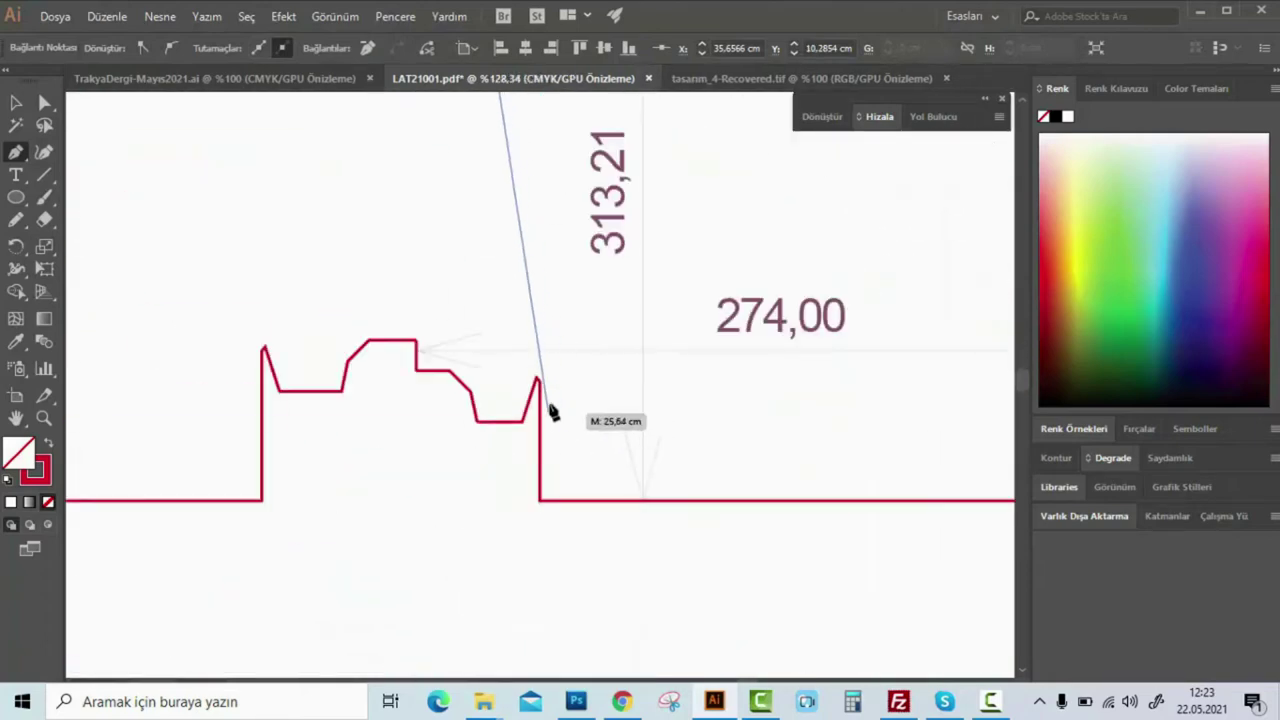
left_click(566, 408, "ctrl")
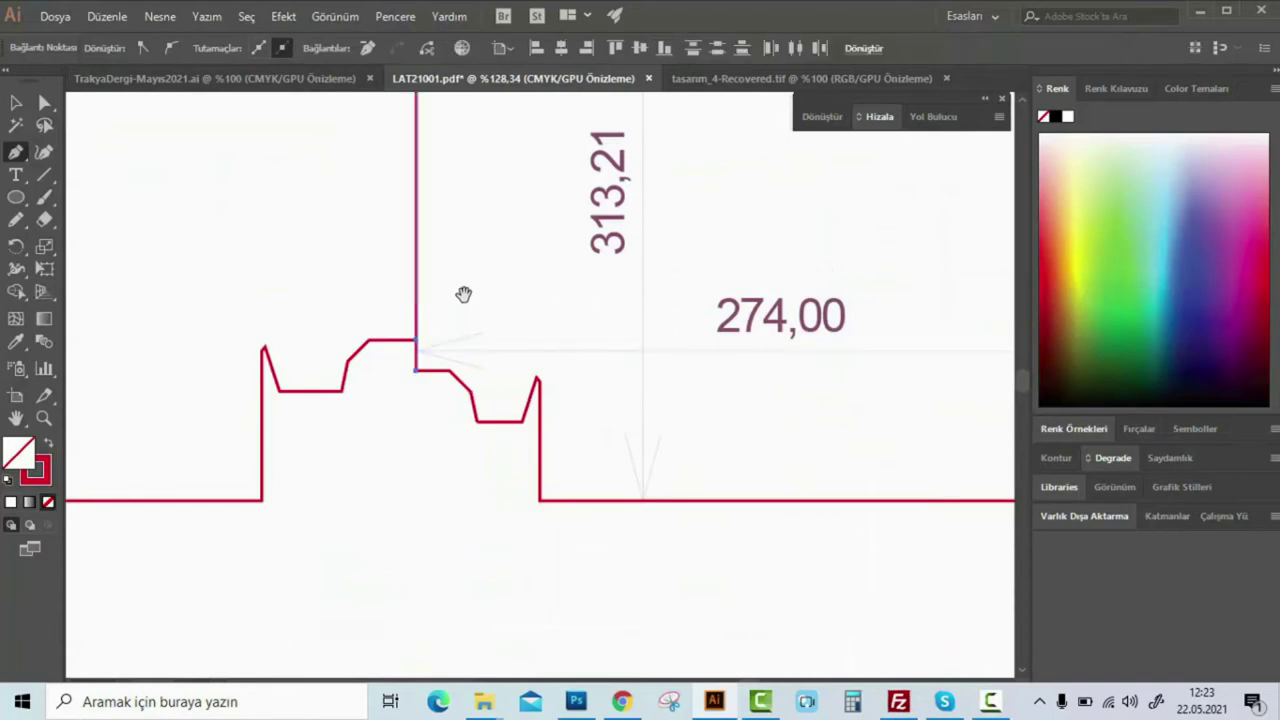
left_click_drag(446, 350, 604, 453)
key("ctrl+z")
key("ctrl+shift+z")
Delete the misplaced vertical segment at the notch anchor junction
left_click_drag(583, 324, 581, 369)
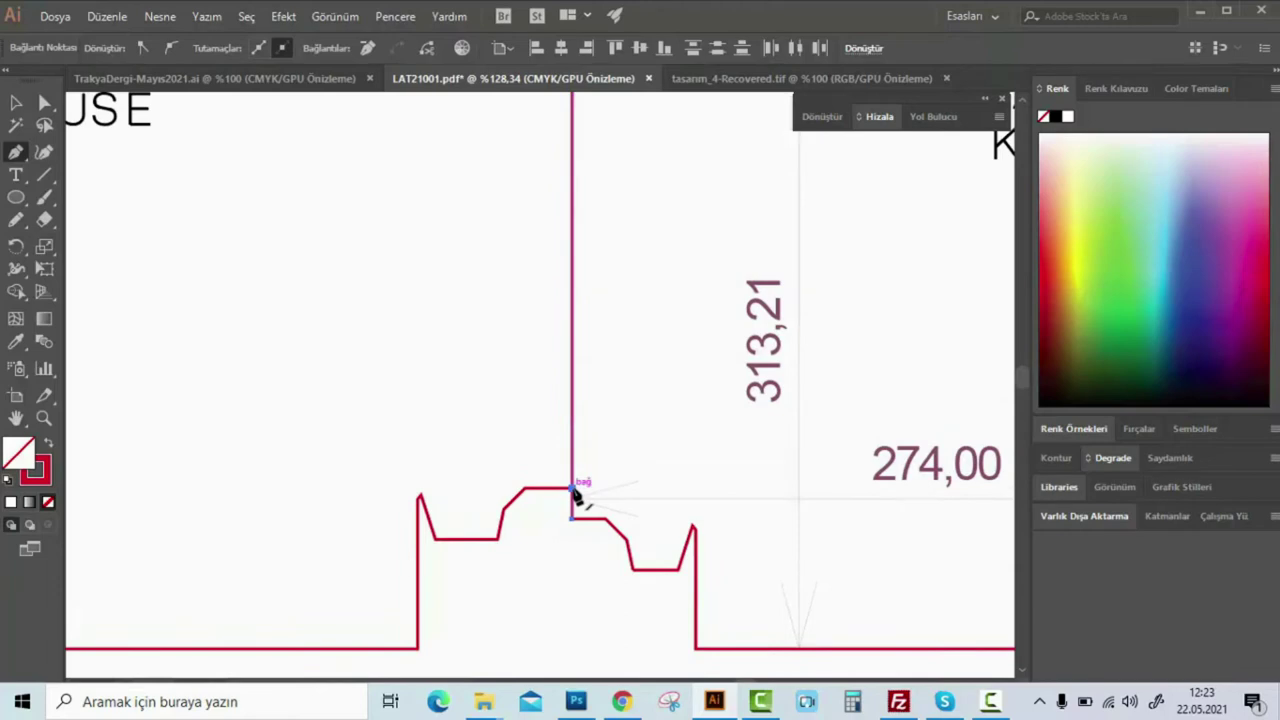
left_click_drag(652, 480, 689, 423)
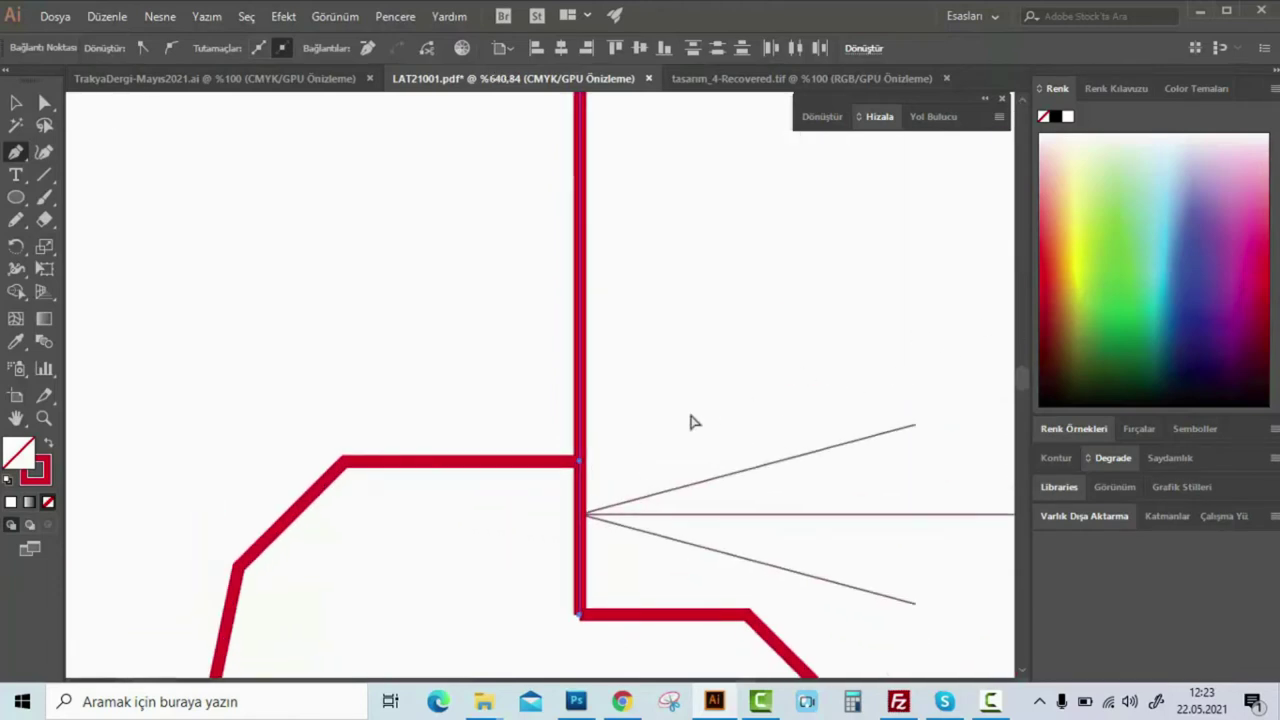
left_click_drag(580, 472, 599, 481)
left_click(610, 405, "ctrl")
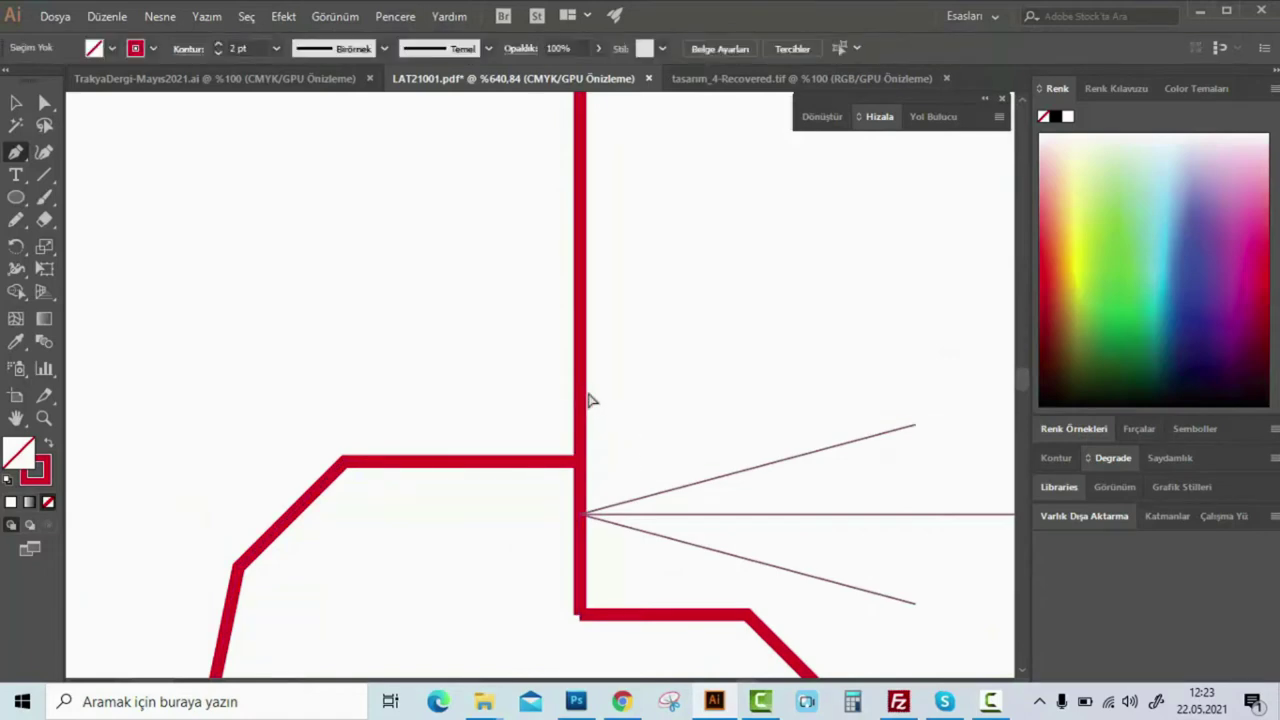
left_click_drag(580, 466, 550, 466)
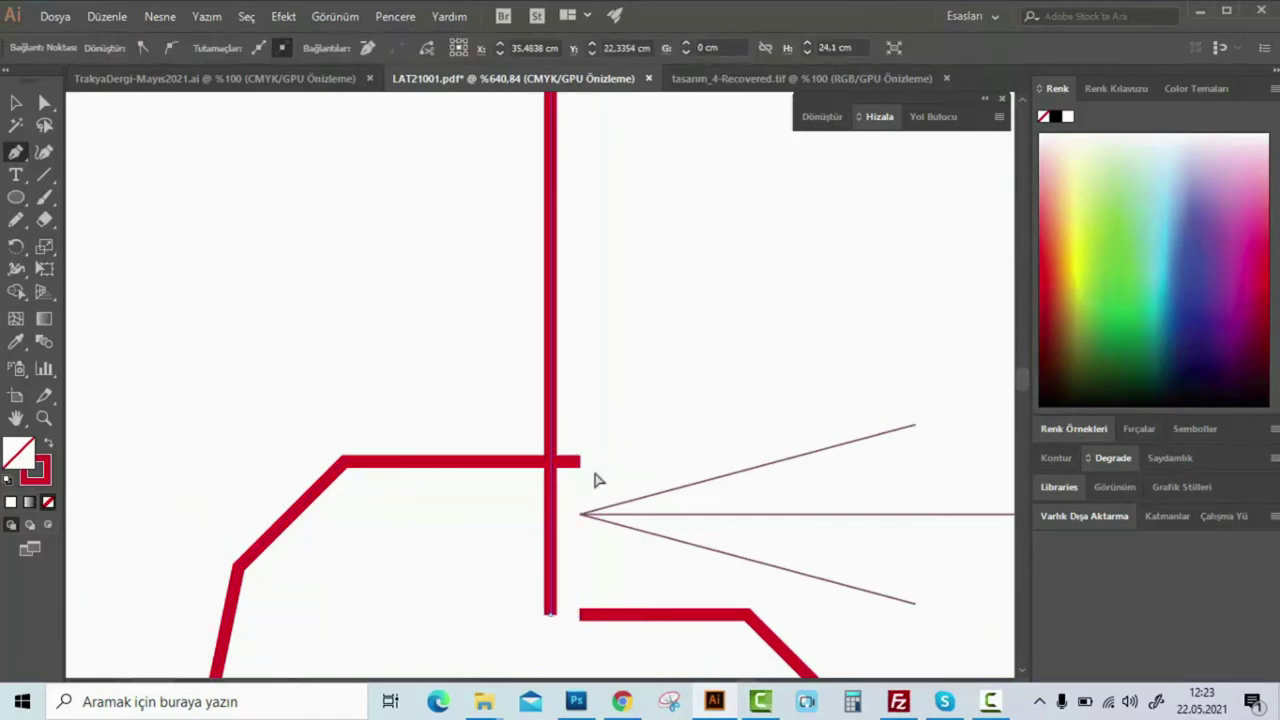
key("Delete")
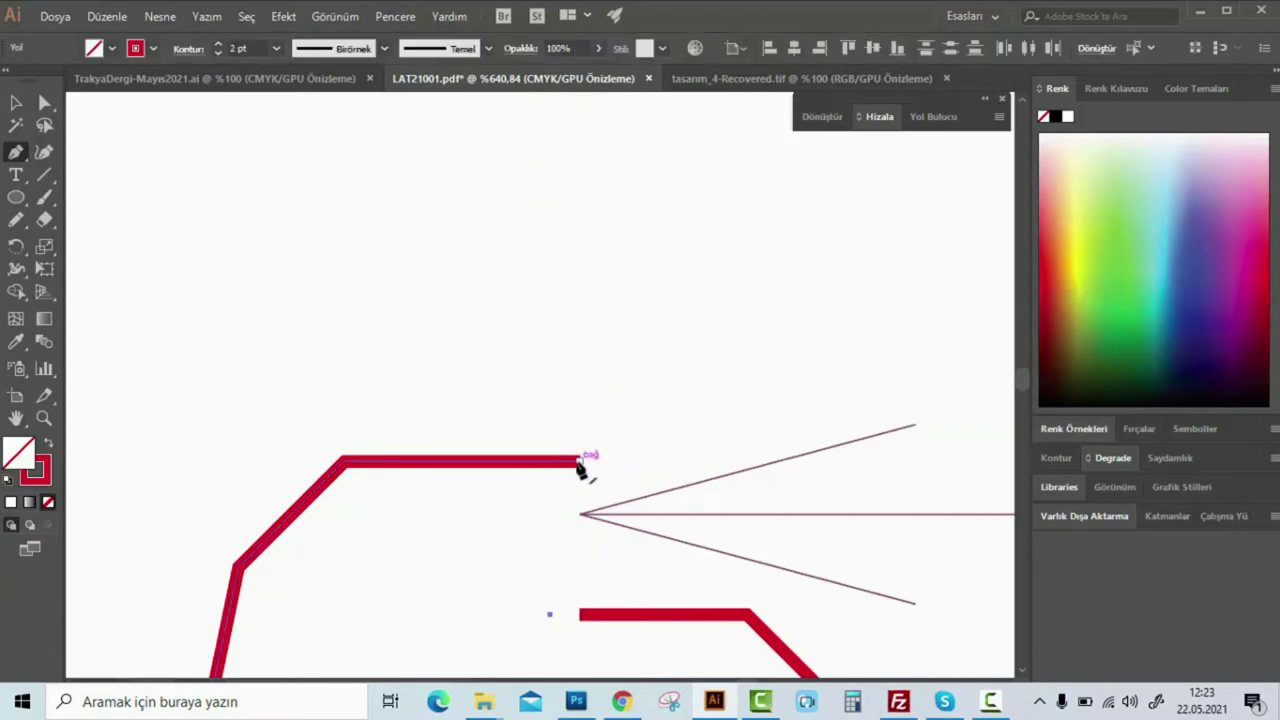
scroll(474, 294, "down", 3)
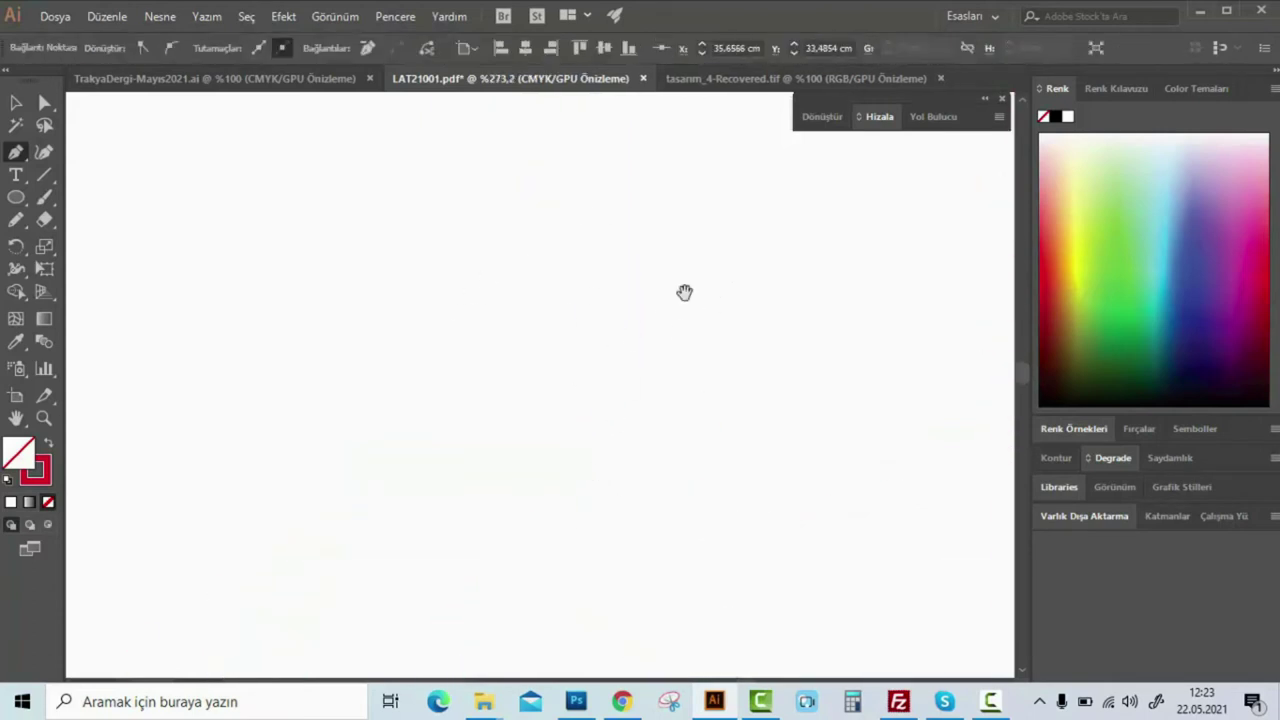
scroll(629, 286, "up", 2)
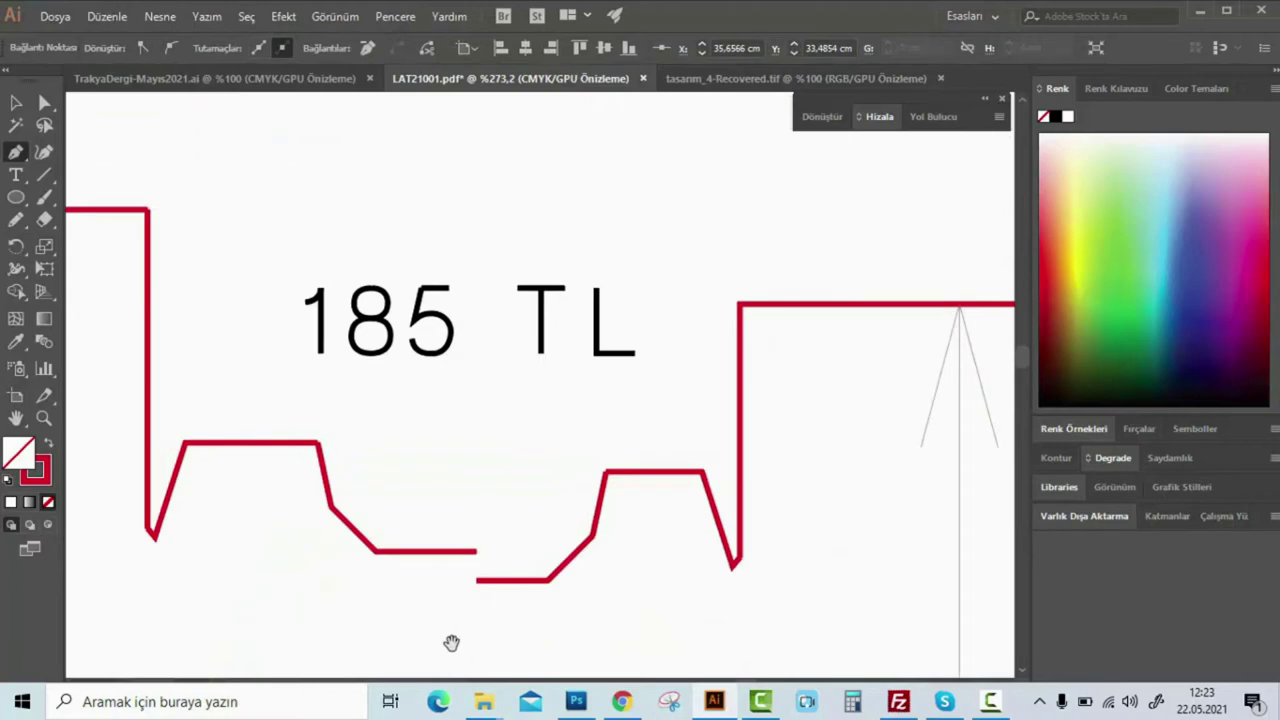
scroll(826, 577, "up", 2)
Redraw the vertical edge down from the upper path and join it to the lower horizontal edge
left_click(518, 310)
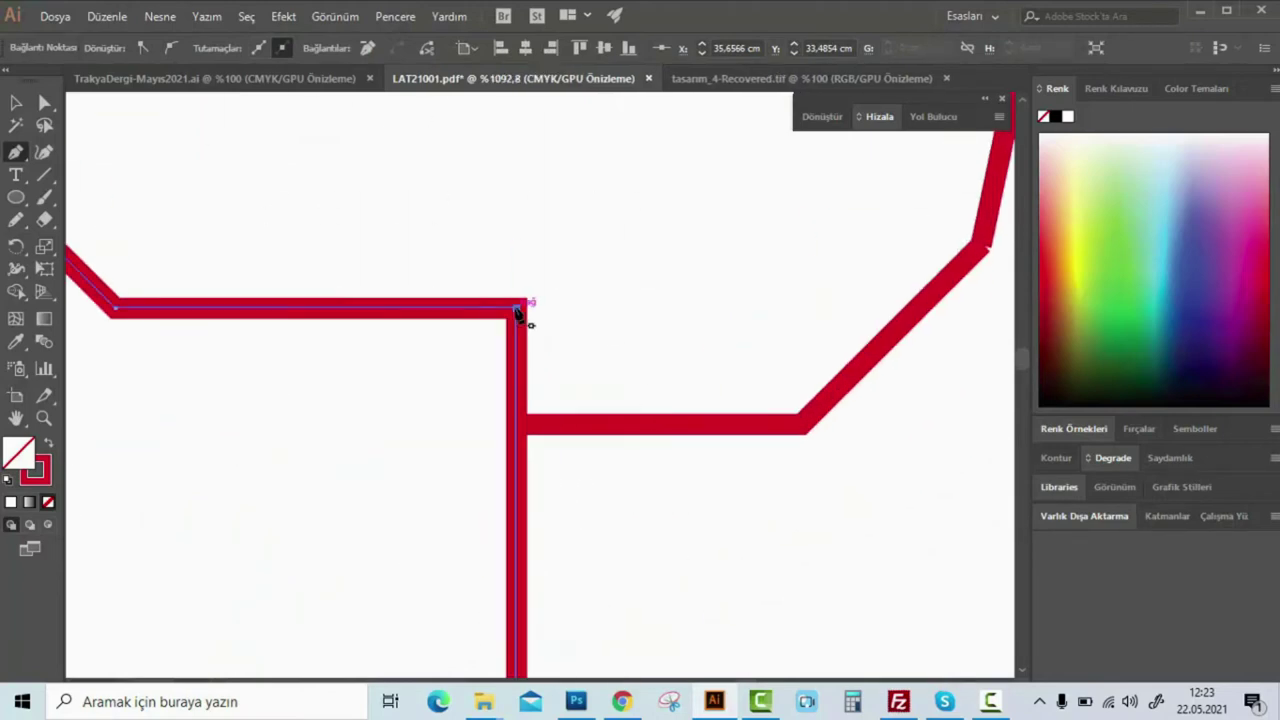
left_click(557, 362, "ctrl")
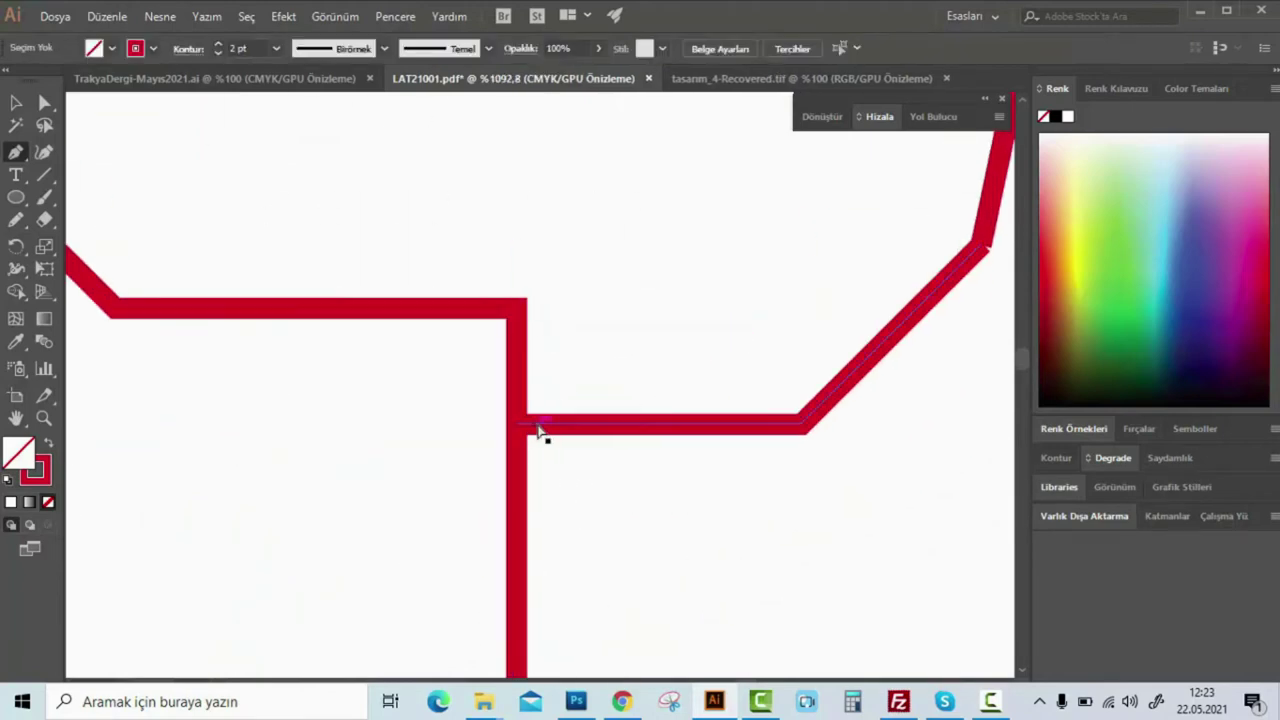
left_click(536, 427)
scroll(562, 254, "down", 5)
scroll(257, 451, "down", 5)
scroll(457, 400, "up", 3)
scroll(568, 159, "down", 5)
scroll(560, 429, "up", 3)
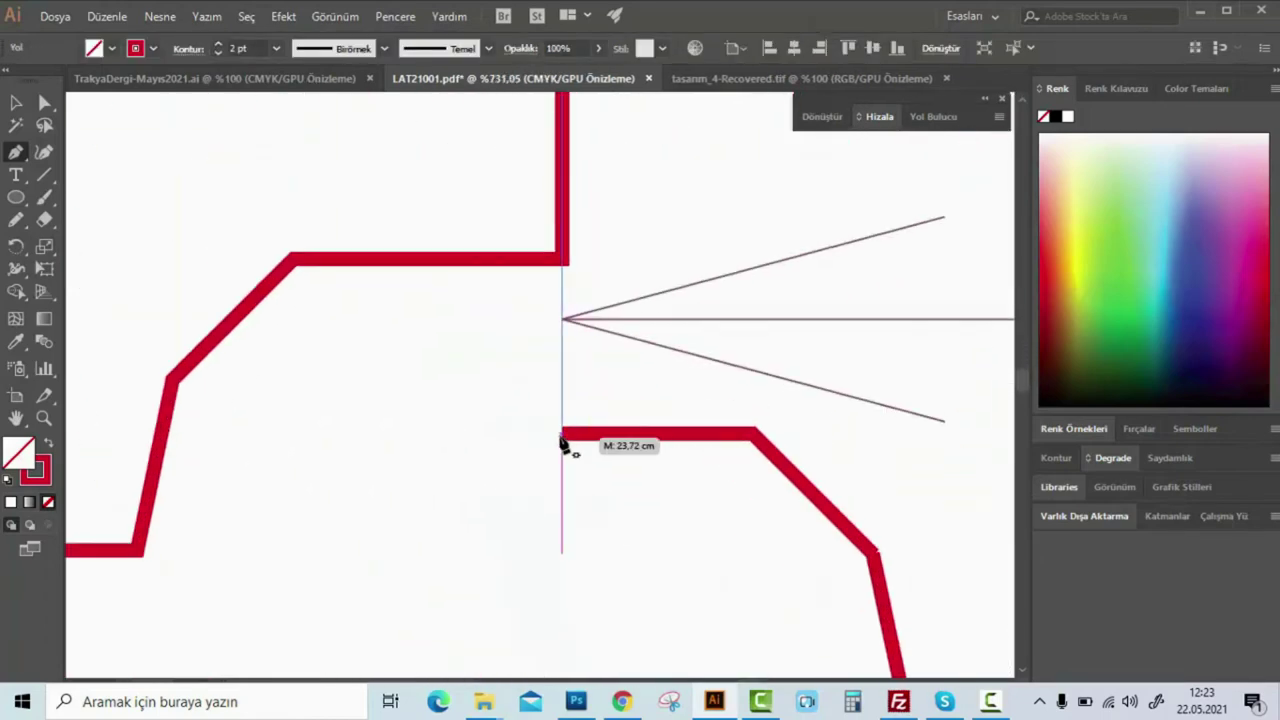
left_click(562, 433)
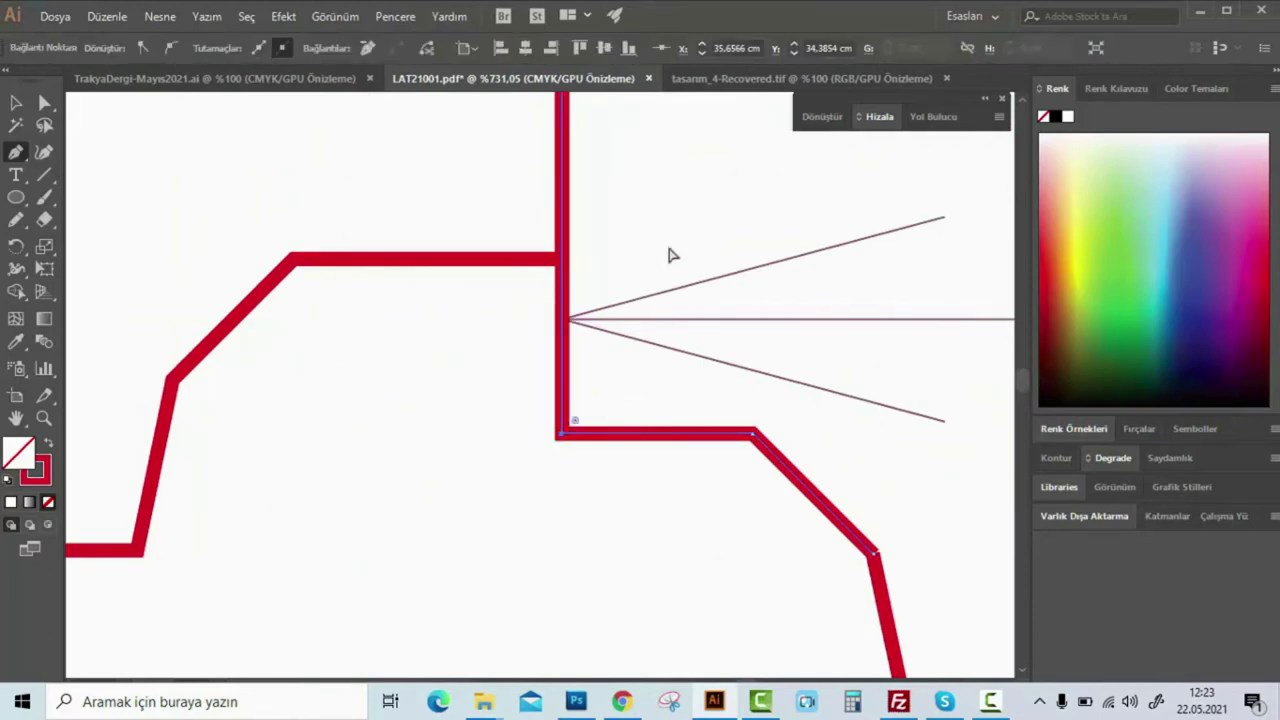
scroll(626, 400, "down", 2)
scroll(263, 371, "down", 5)
scroll(463, 363, "down", 3)
scroll(526, 382, "down", 2)
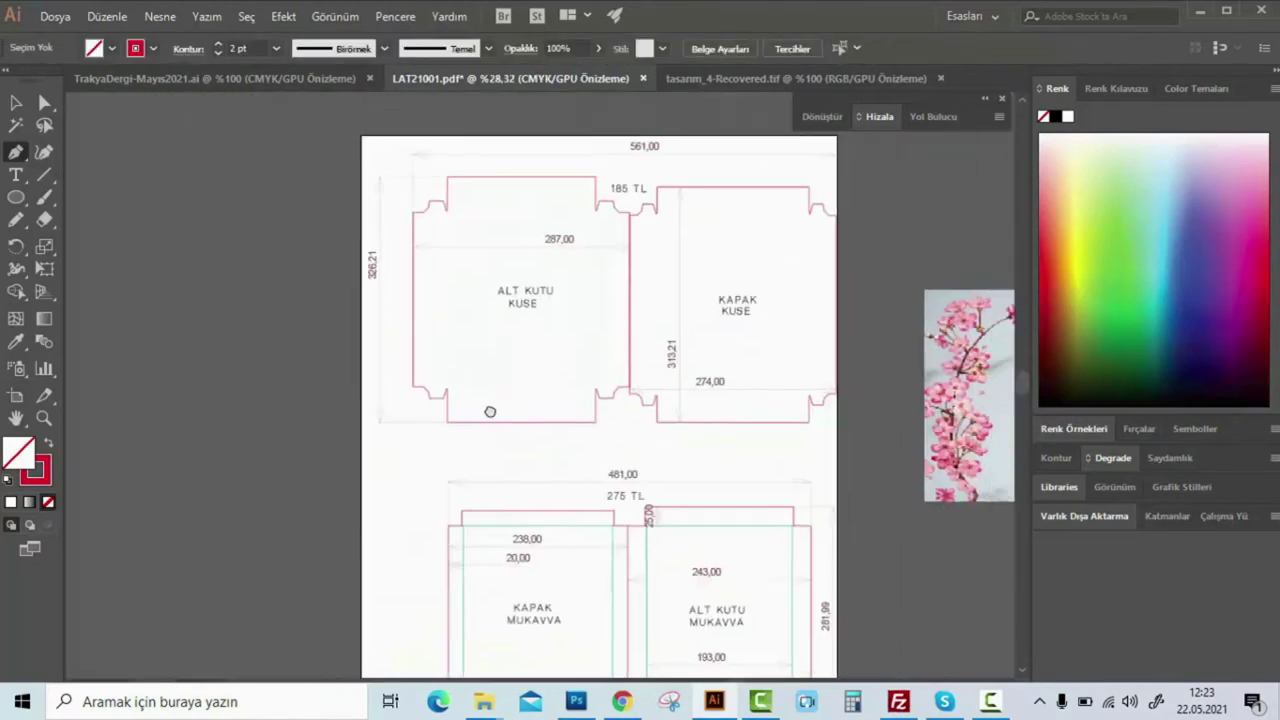
Test-move the left and right panel paths, undo the moves, and zoom in on the corner
scroll(563, 380, "up", 3)
key("v")
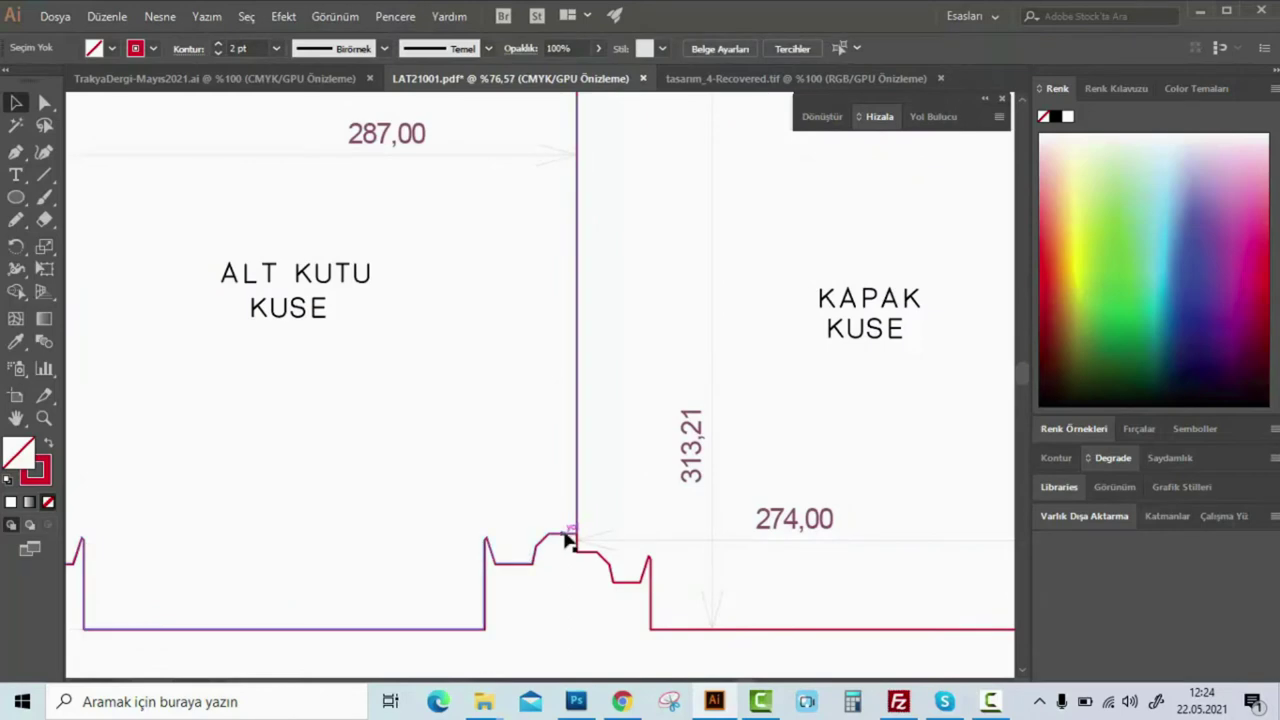
left_click_drag(566, 540, 471, 540)
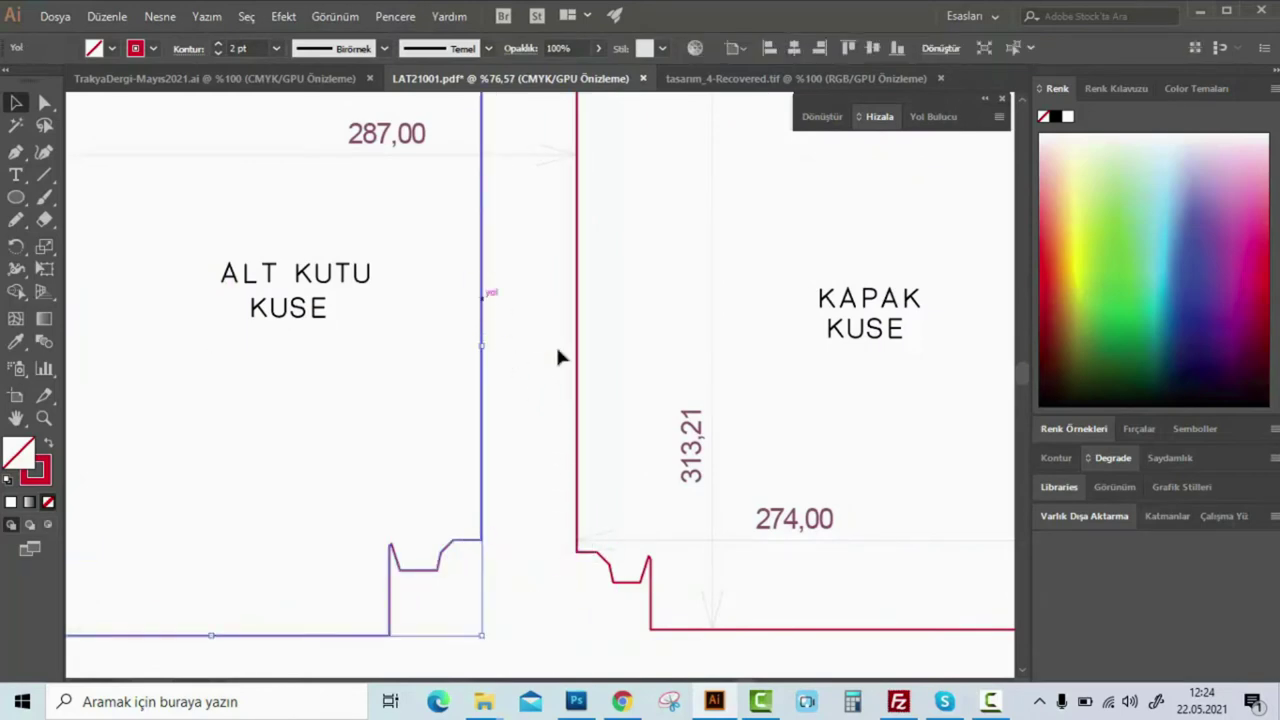
left_click_drag(577, 400, 641, 372)
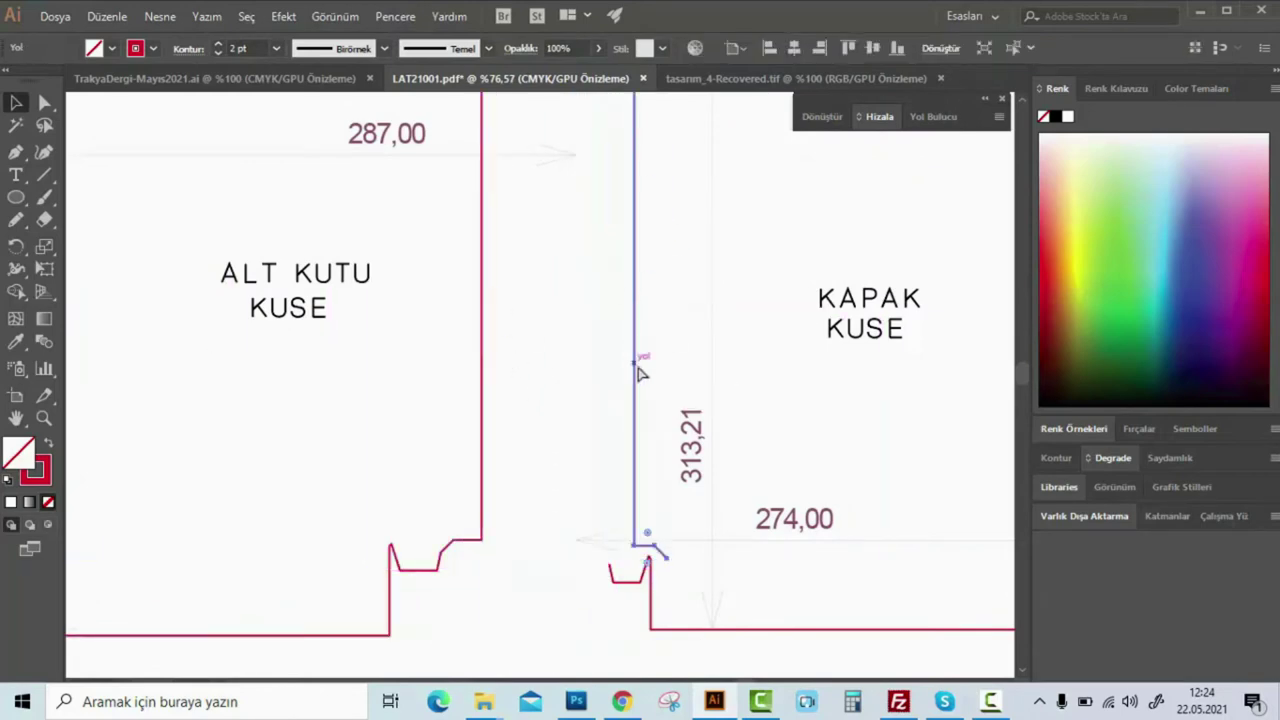
key("ctrl+z")
key("ctrl+z")
scroll(661, 335, "up", 3)
left_click(634, 366, "ctrl")
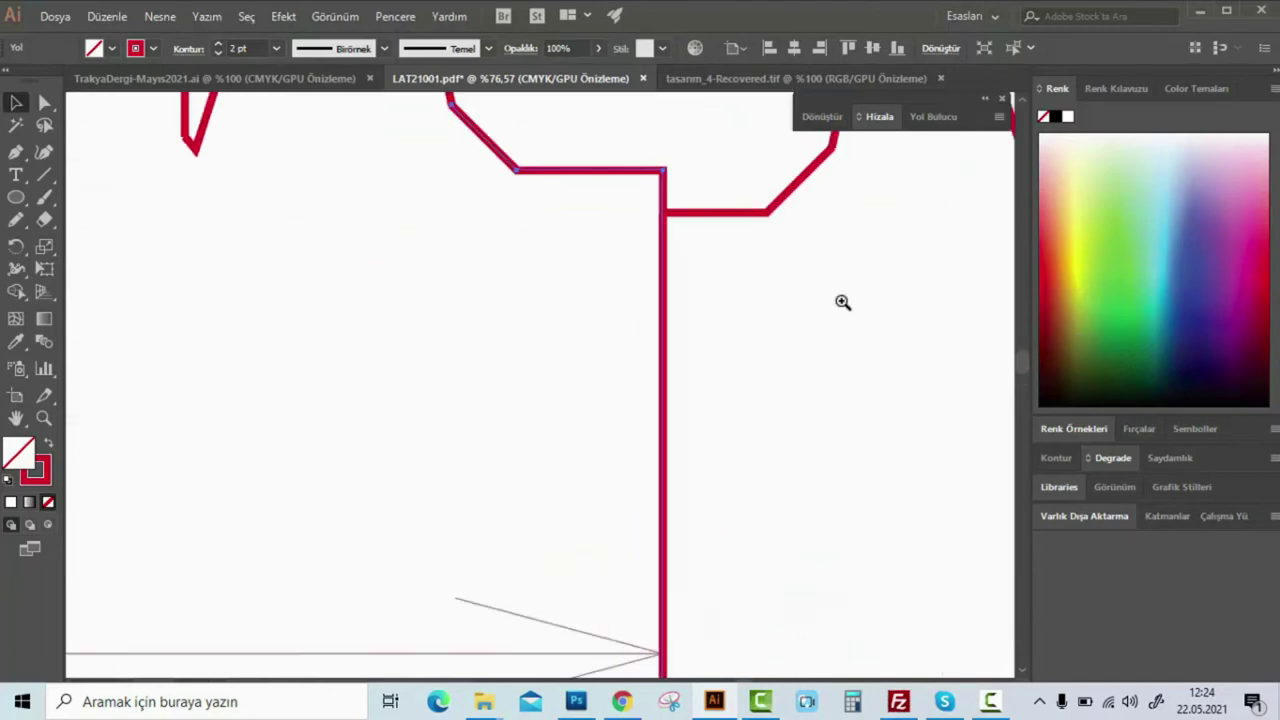
left_click(597, 386, "ctrl")
left_click(646, 446, "ctrl")
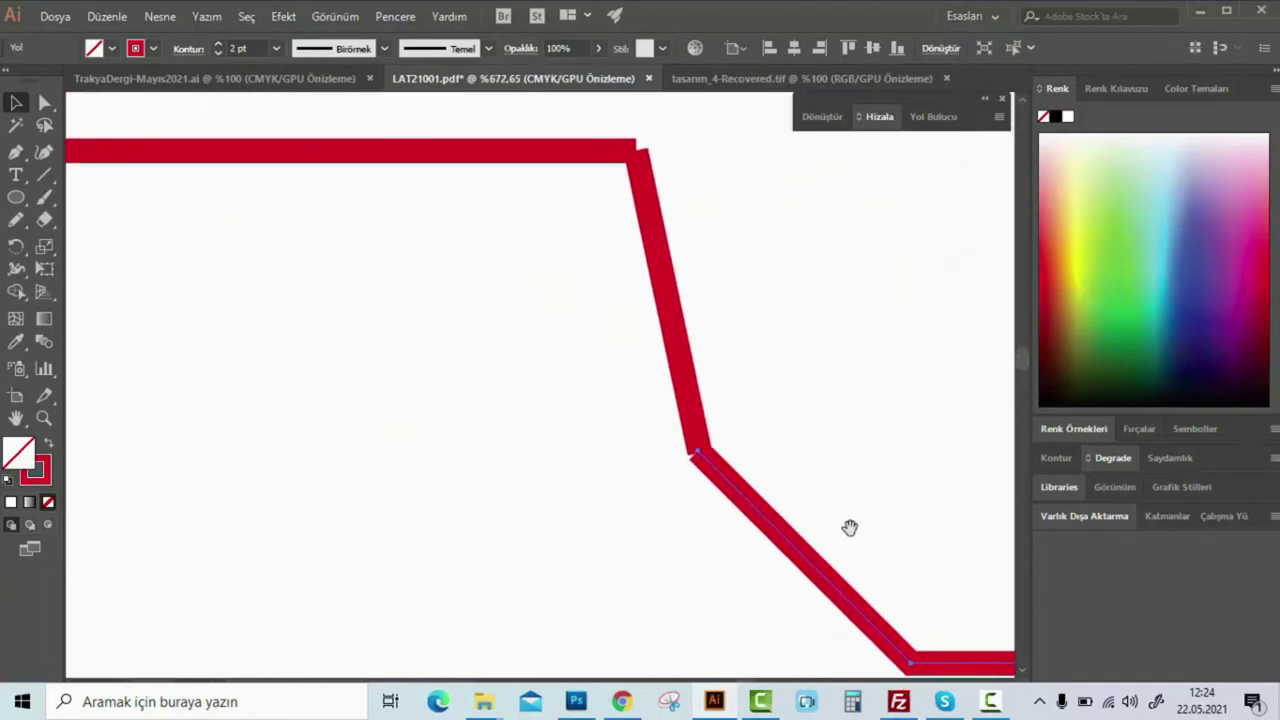
Join the endpoints at the first two corner gaps with Direct Selection and Join (Birleştir)
key("a")
left_click_drag(710, 438, 712, 432)
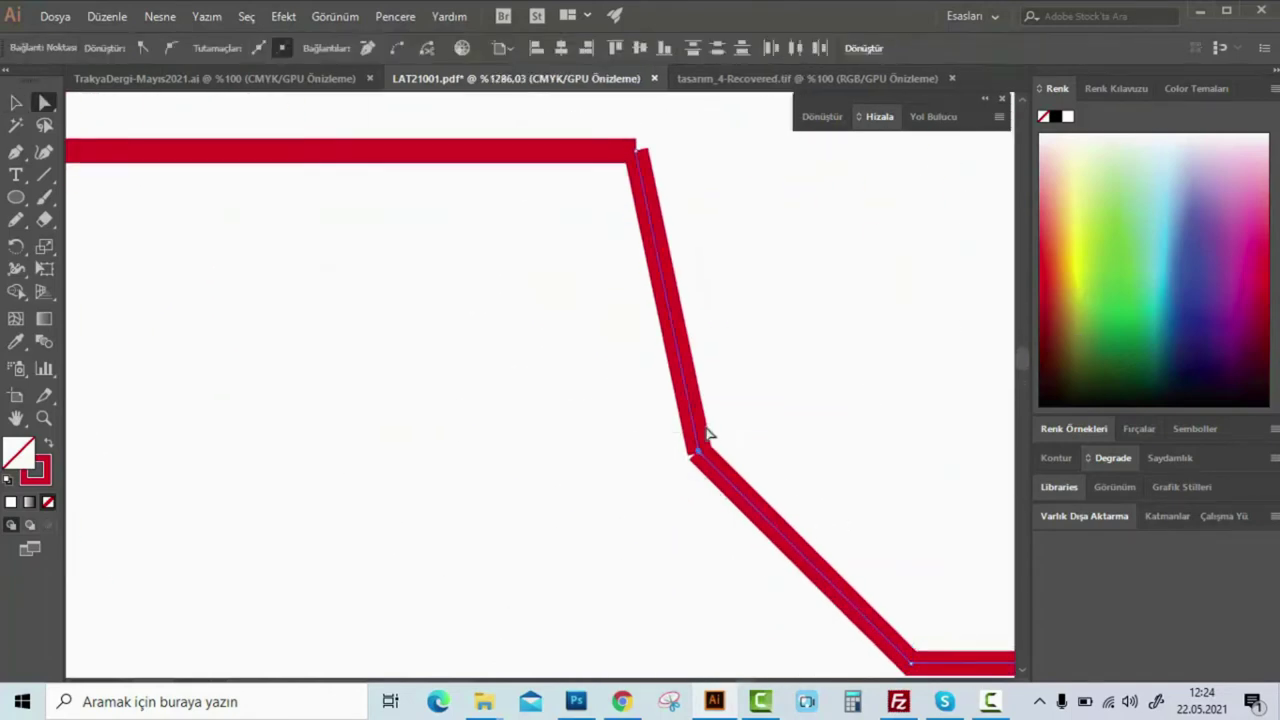
right_click(688, 440)
mouse_move(740, 339)
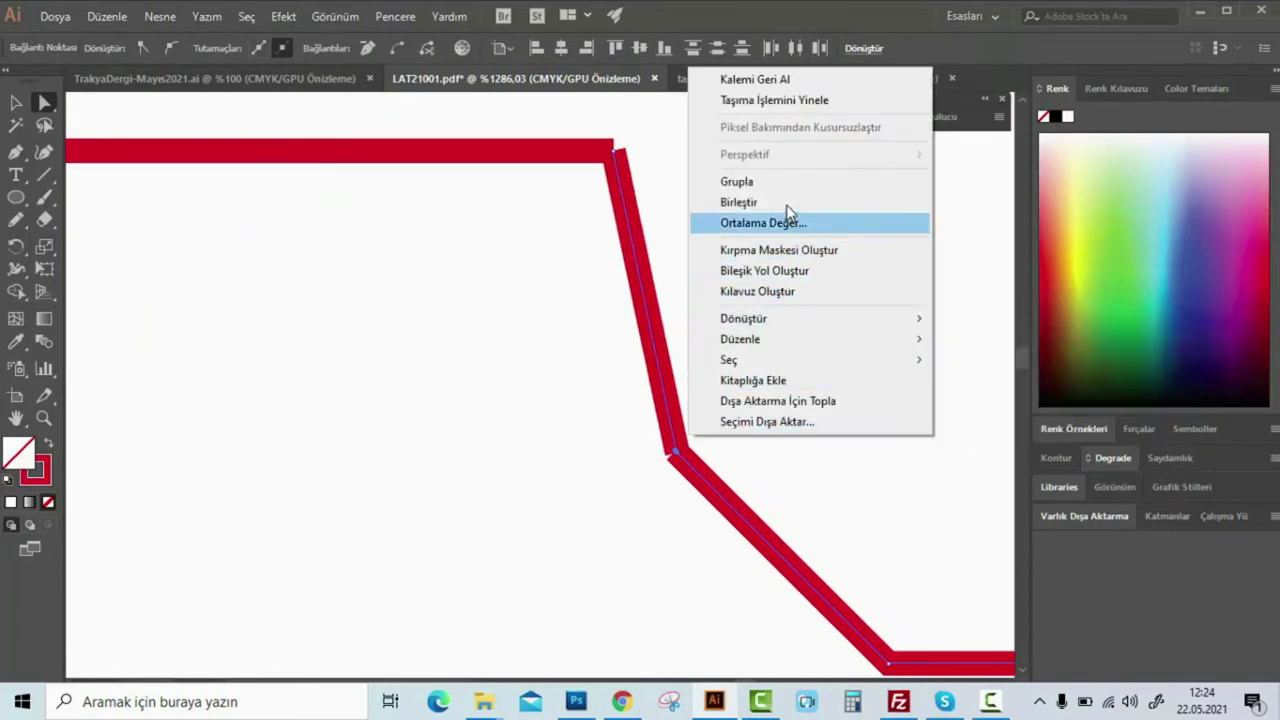
left_click(750, 202)
scroll(616, 320, "down", 5)
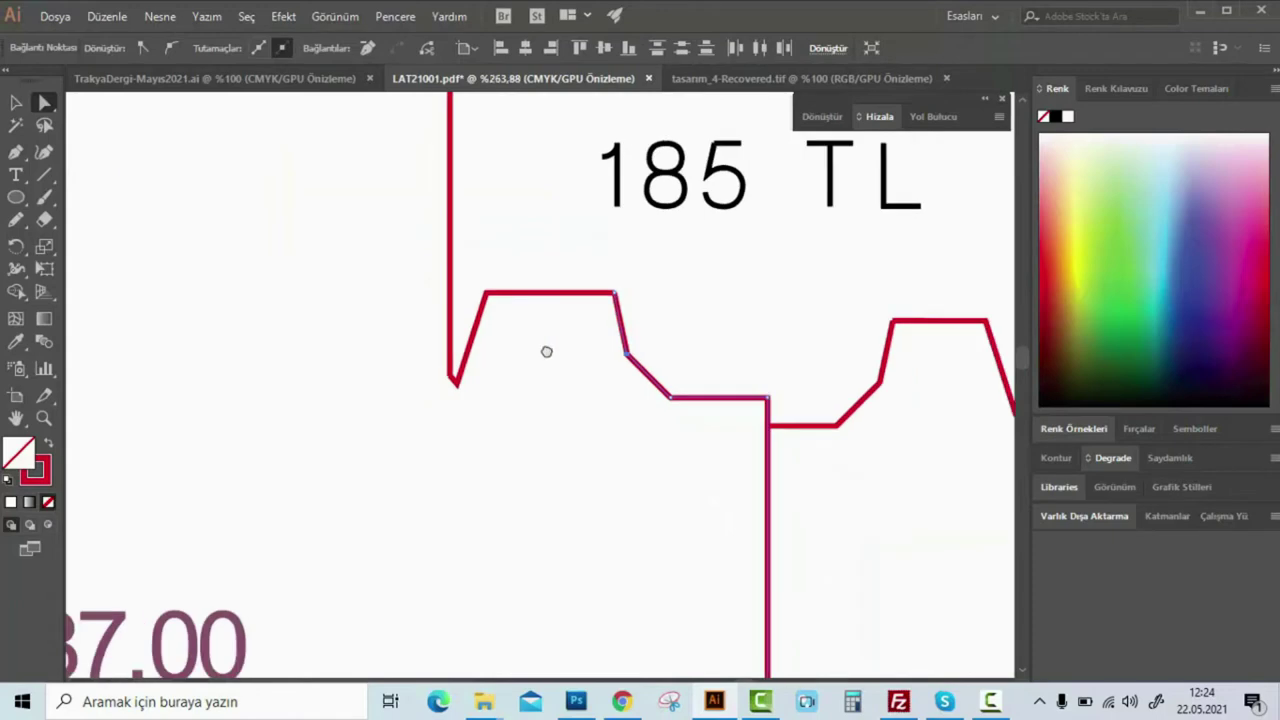
left_click_drag(586, 458, 773, 296)
left_click(549, 440)
left_click_drag(482, 457, 735, 315)
right_click(694, 350)
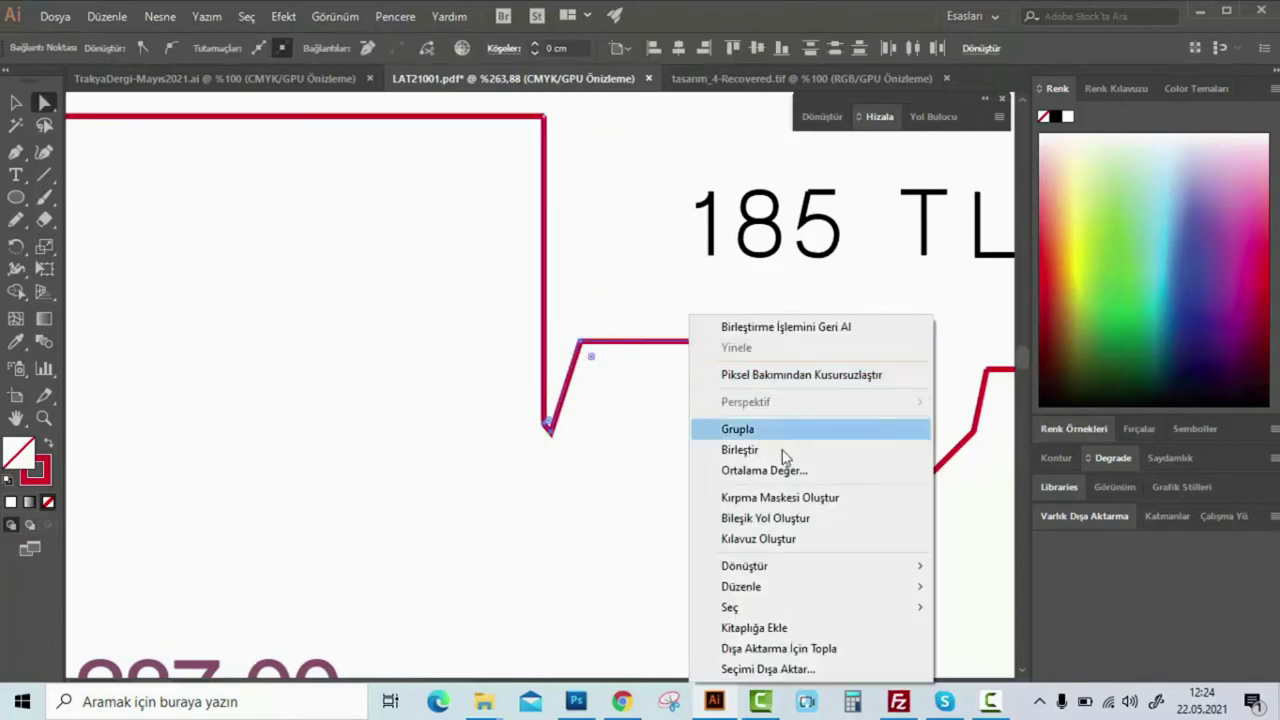
left_click(740, 449)
left_click(811, 387)
left_click(668, 330)
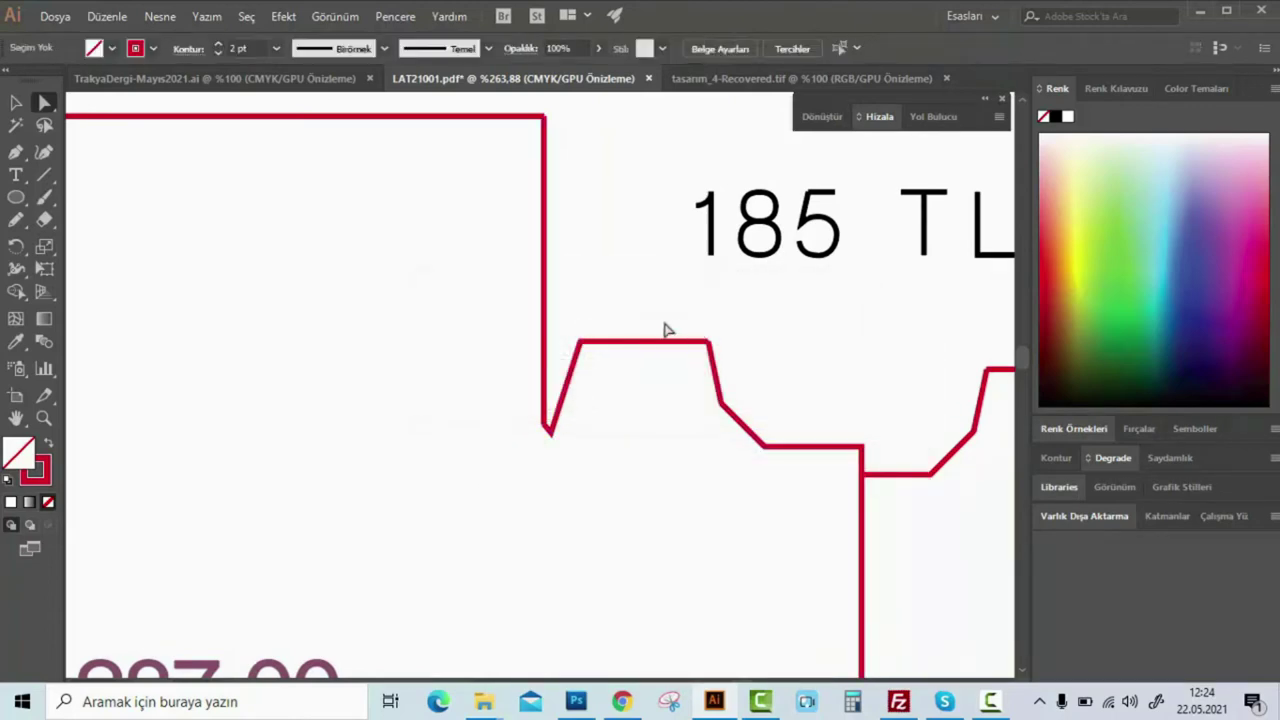
Join the endpoints at the notch junction and at the bottom corner
left_click(716, 360)
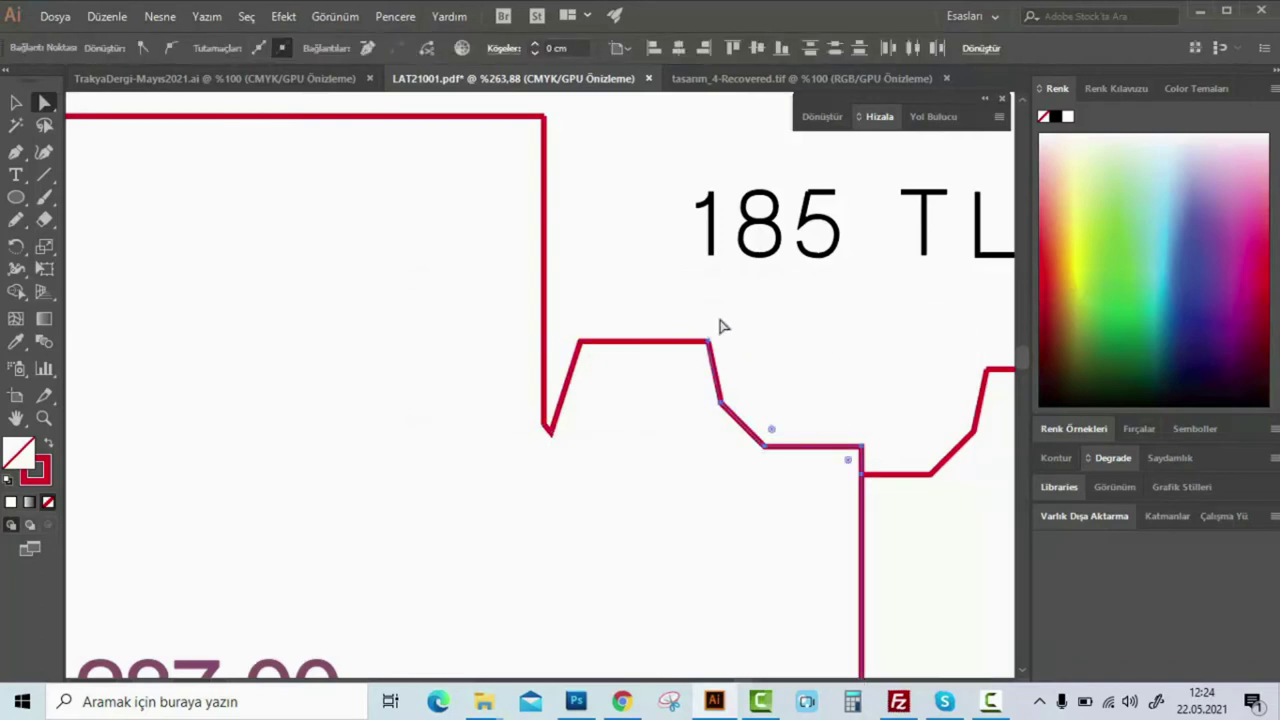
left_click_drag(697, 307, 714, 349)
right_click(716, 328)
left_click(770, 450)
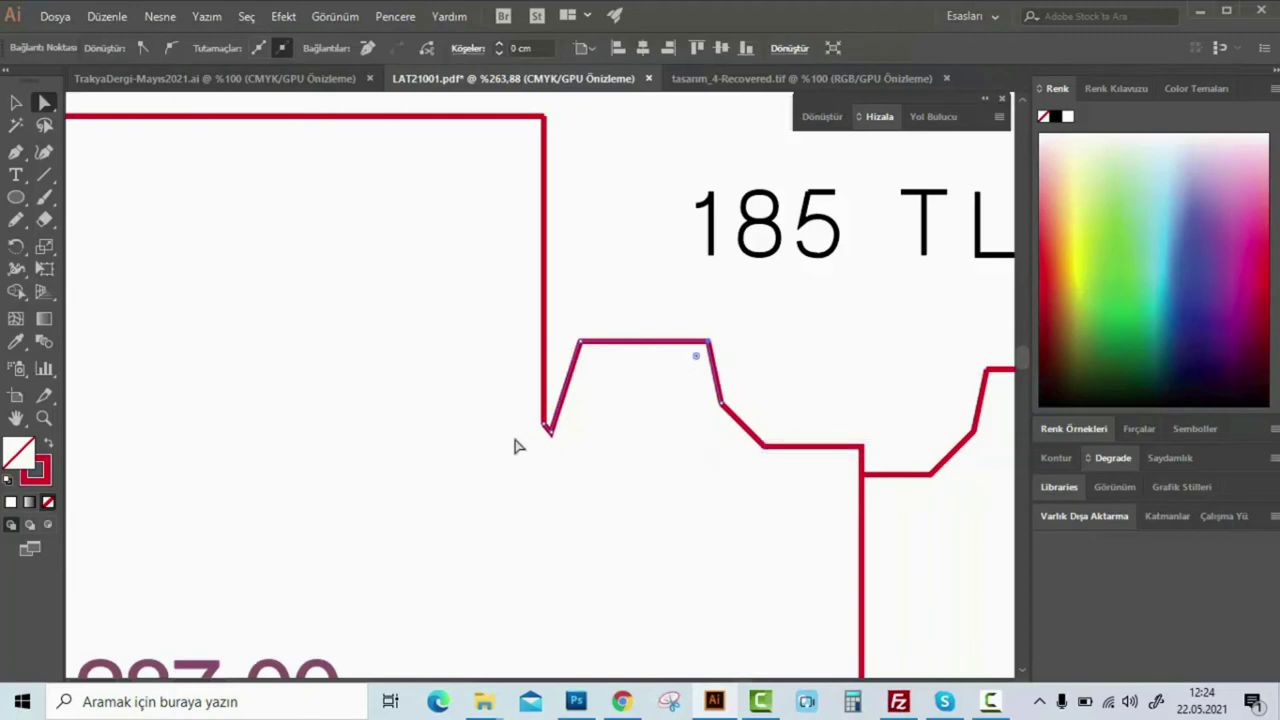
left_click_drag(537, 429, 860, 354)
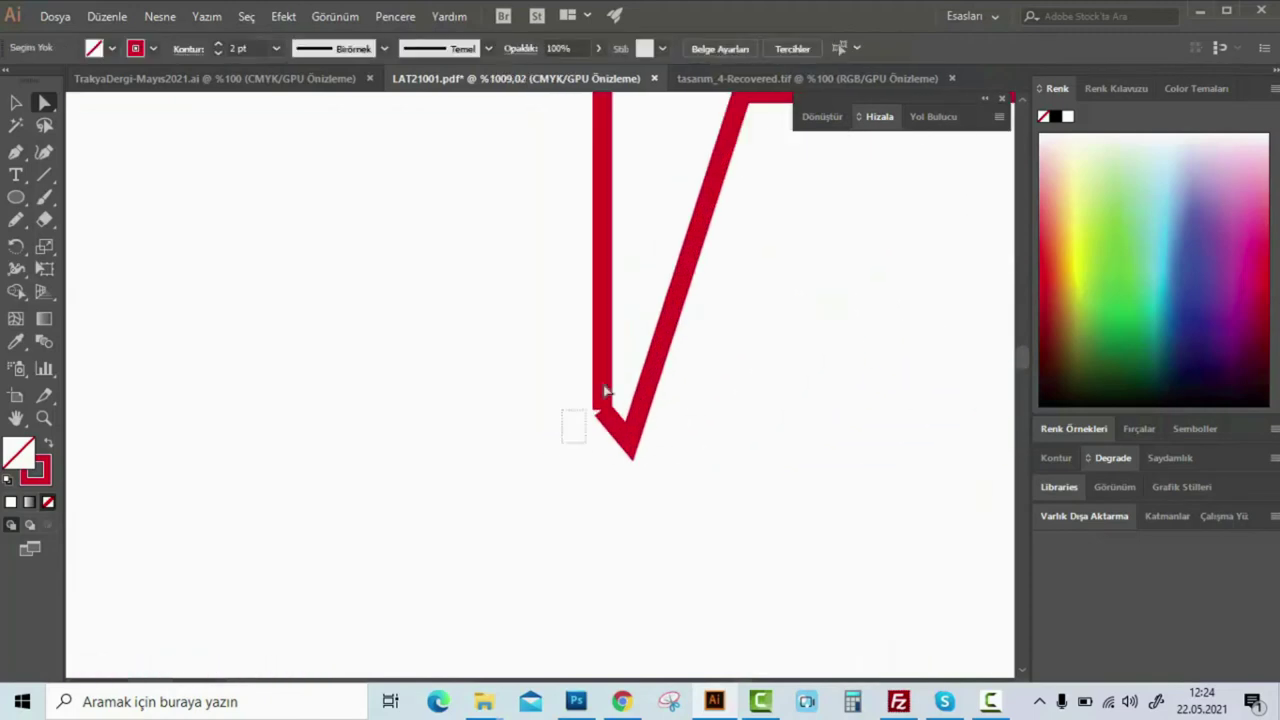
right_click(591, 339)
left_click(657, 449)
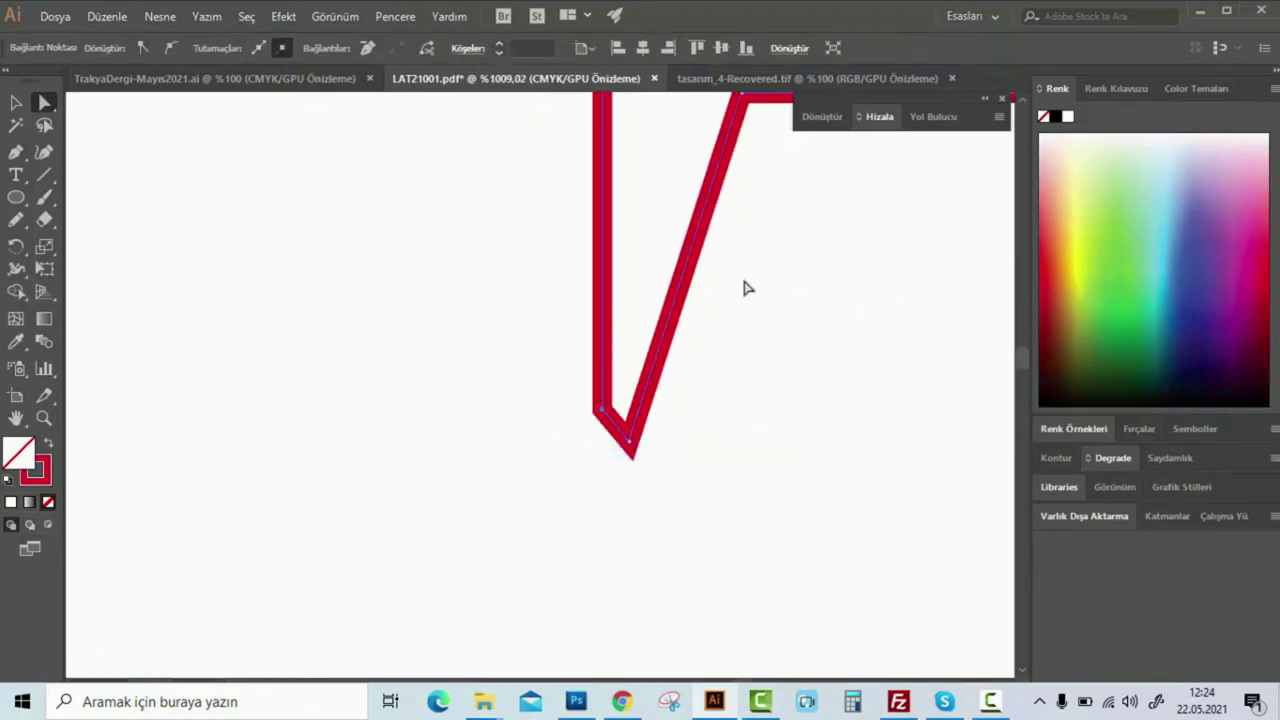
left_click(727, 321)
Join the endpoints at the top-right corner and at the pointed V-notch tip
scroll(727, 321, "up", 5)
scroll(763, 629, "up", 3)
scroll(617, 363, "up", 3)
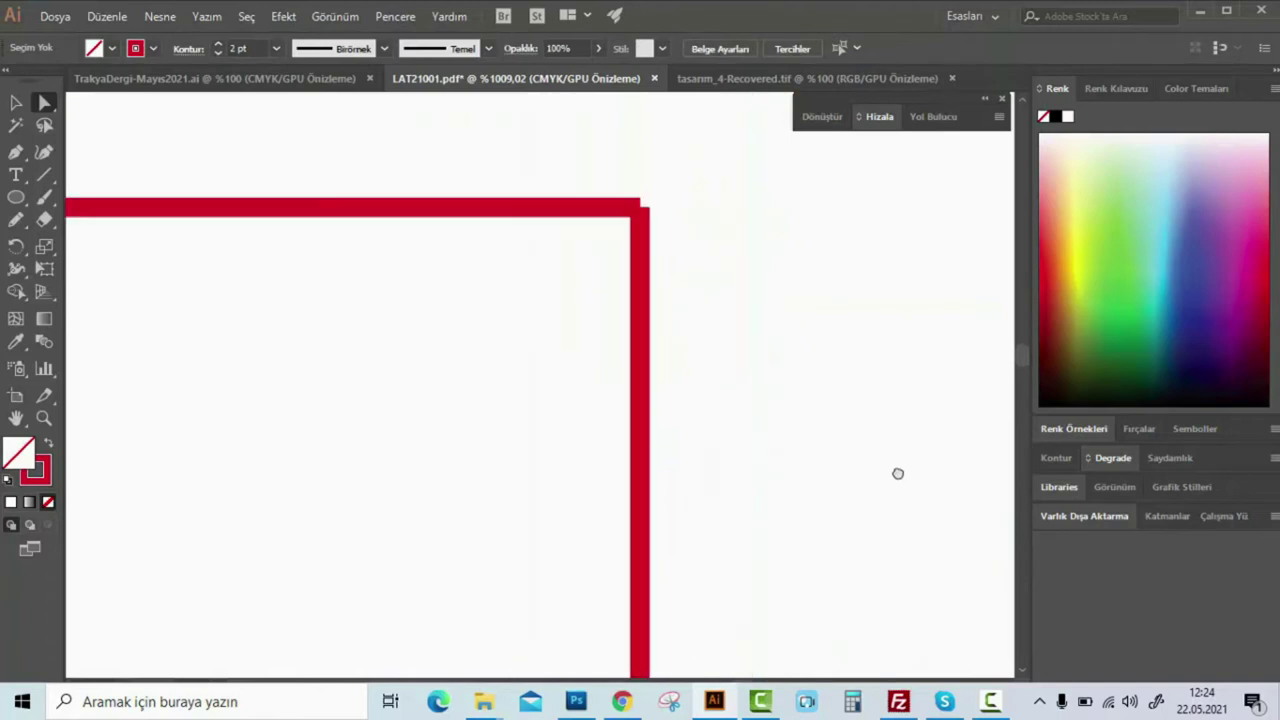
scroll(911, 483, "up", 2)
right_click(790, 293)
left_click(842, 416)
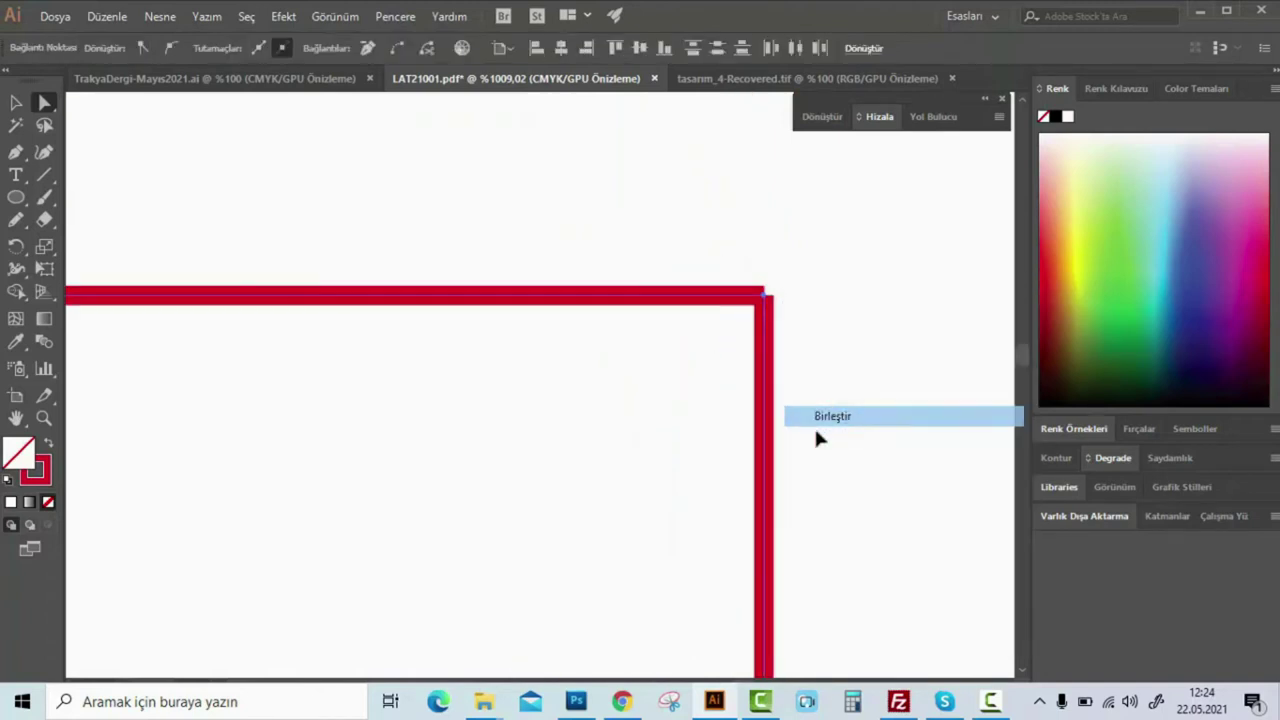
scroll(709, 381, "down", 3)
scroll(369, 351, "up", 2)
scroll(369, 351, "down", 3)
scroll(606, 351, "left", 3)
scroll(620, 226, "down", 2)
scroll(743, 380, "down", 2)
scroll(739, 420, "up", 3)
scroll(739, 420, "up", 3)
scroll(739, 420, "right", 2)
left_click_drag(686, 420, 640, 377)
right_click(671, 317)
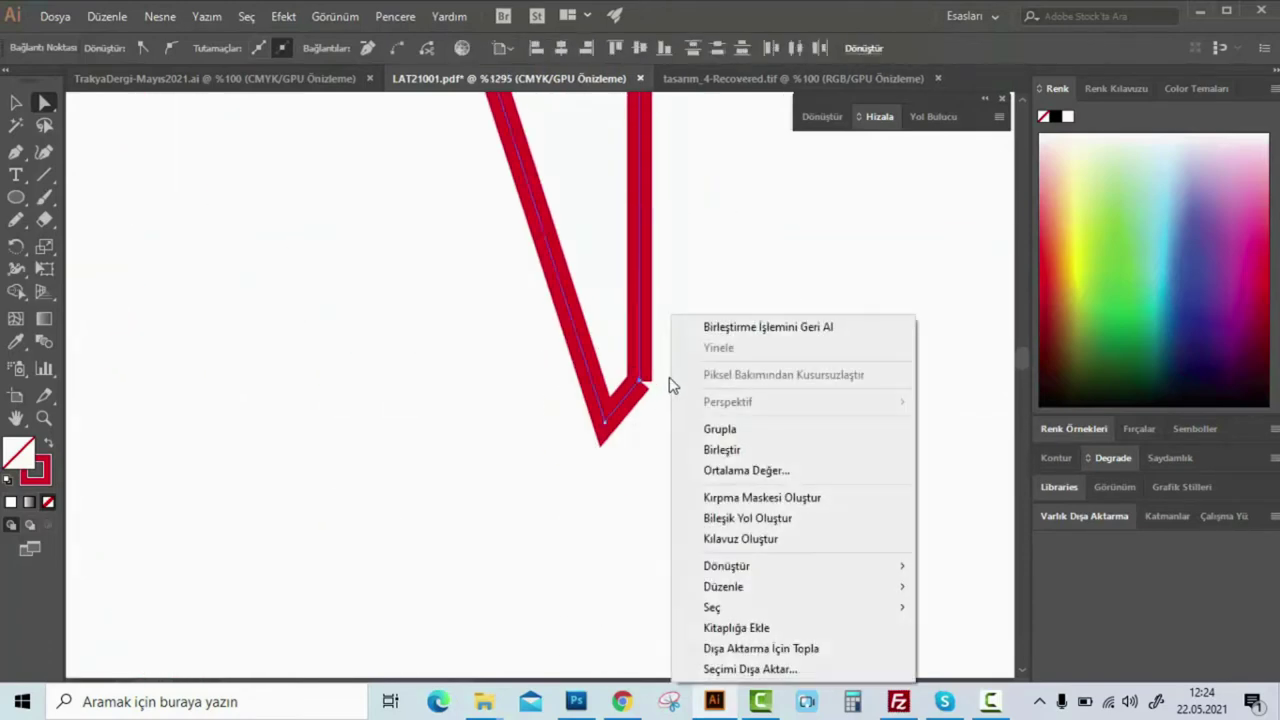
left_click(775, 453)
Join the endpoints at the die-line's top-left corner
scroll(757, 469, "down", 2)
scroll(414, 434, "down", 2)
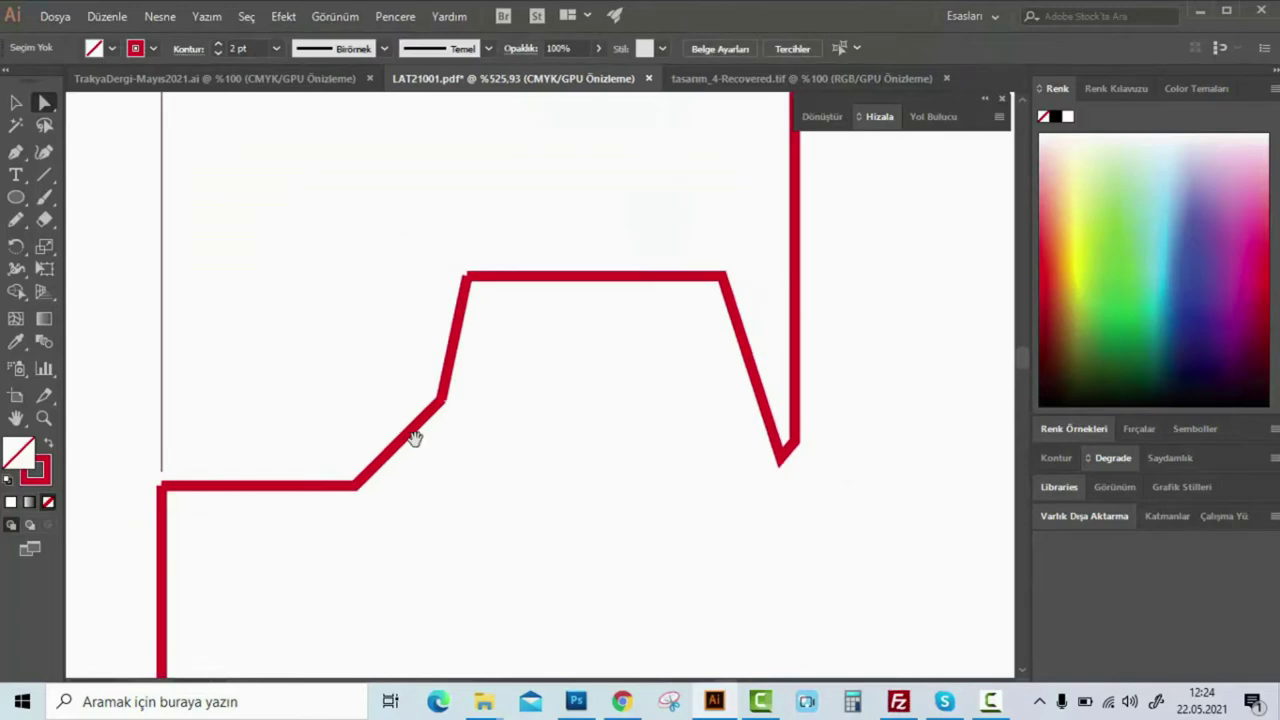
scroll(672, 298, "left", 3)
left_click_drag(718, 325, 723, 312)
key("ctrl+a")
right_click(712, 343)
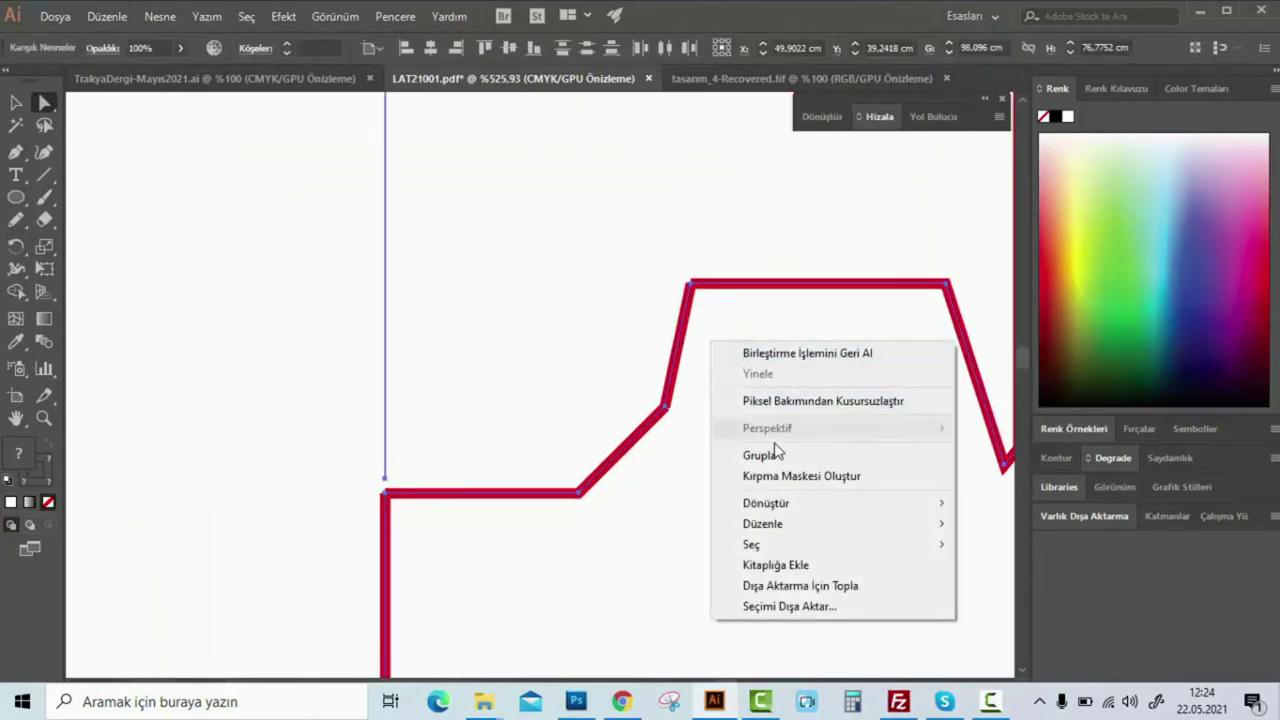
left_click(668, 270)
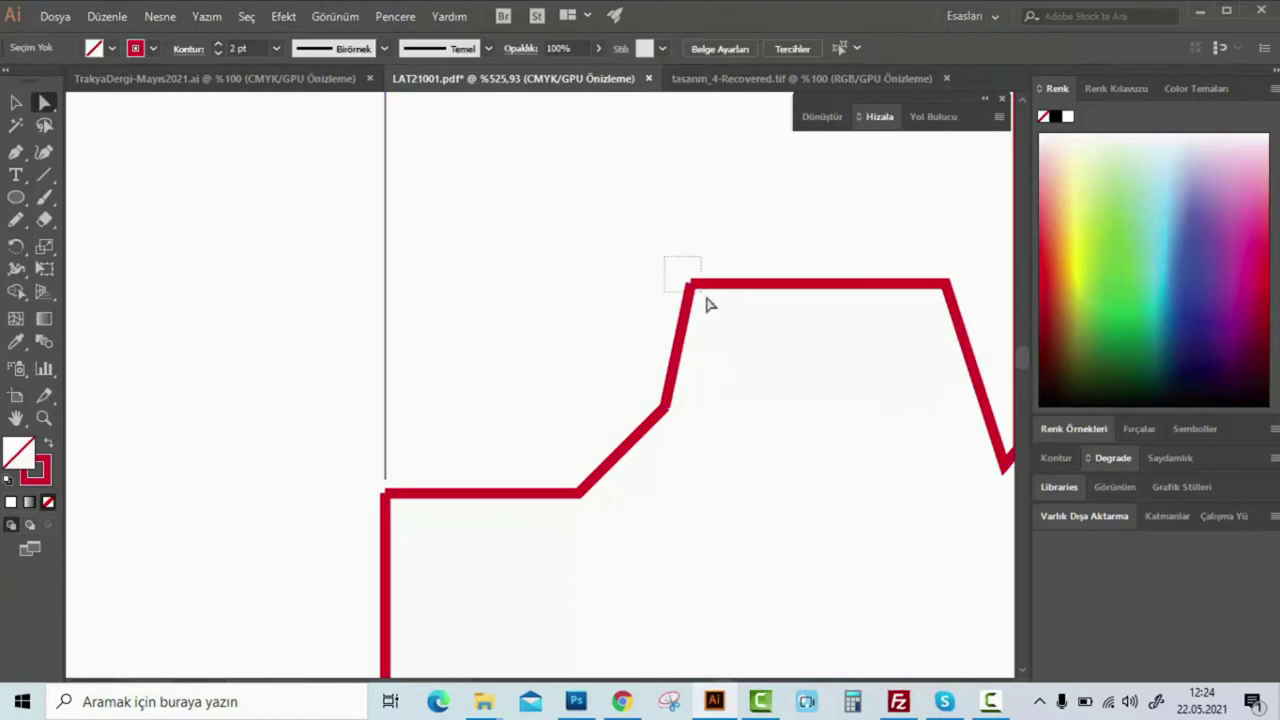
left_click_drag(708, 303, 710, 316)
right_click(700, 296)
left_click(761, 425)
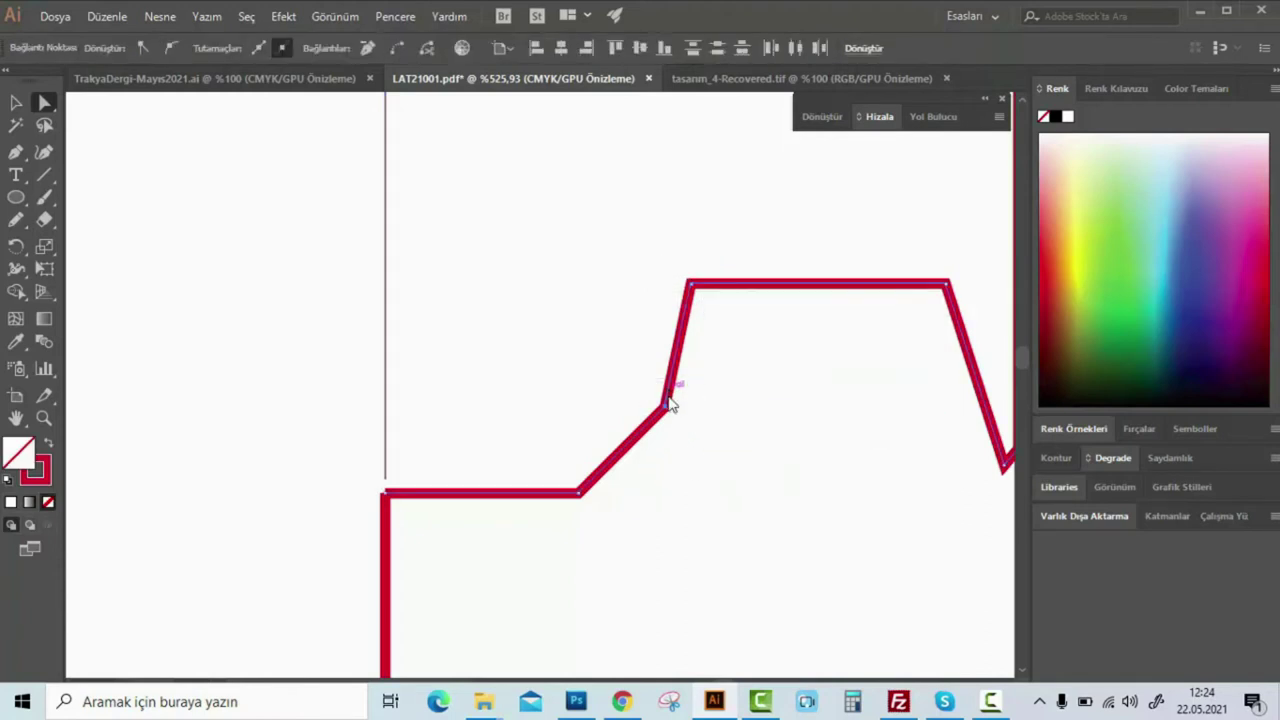
Join the path's remaining open ends, including the vertical line's corner endpoint
right_click(671, 400)
left_click(746, 160)
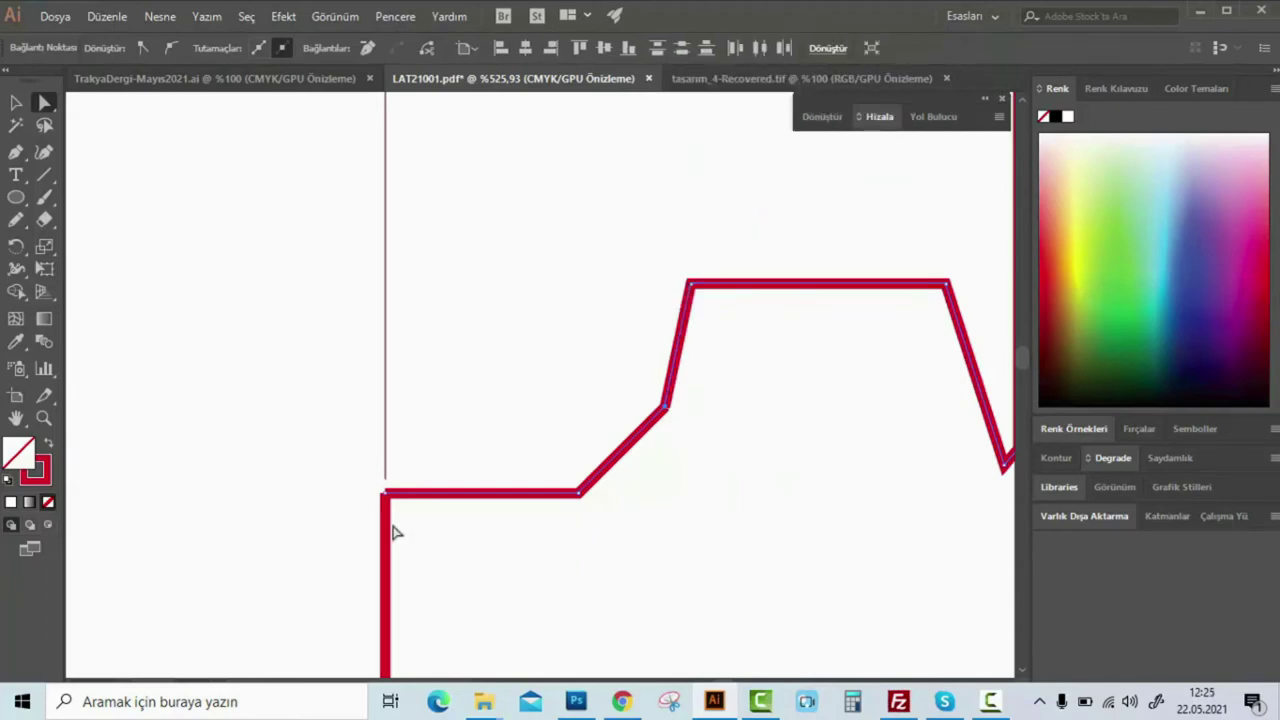
left_click_drag(410, 515, 370, 511)
left_click(399, 483)
right_click(391, 505)
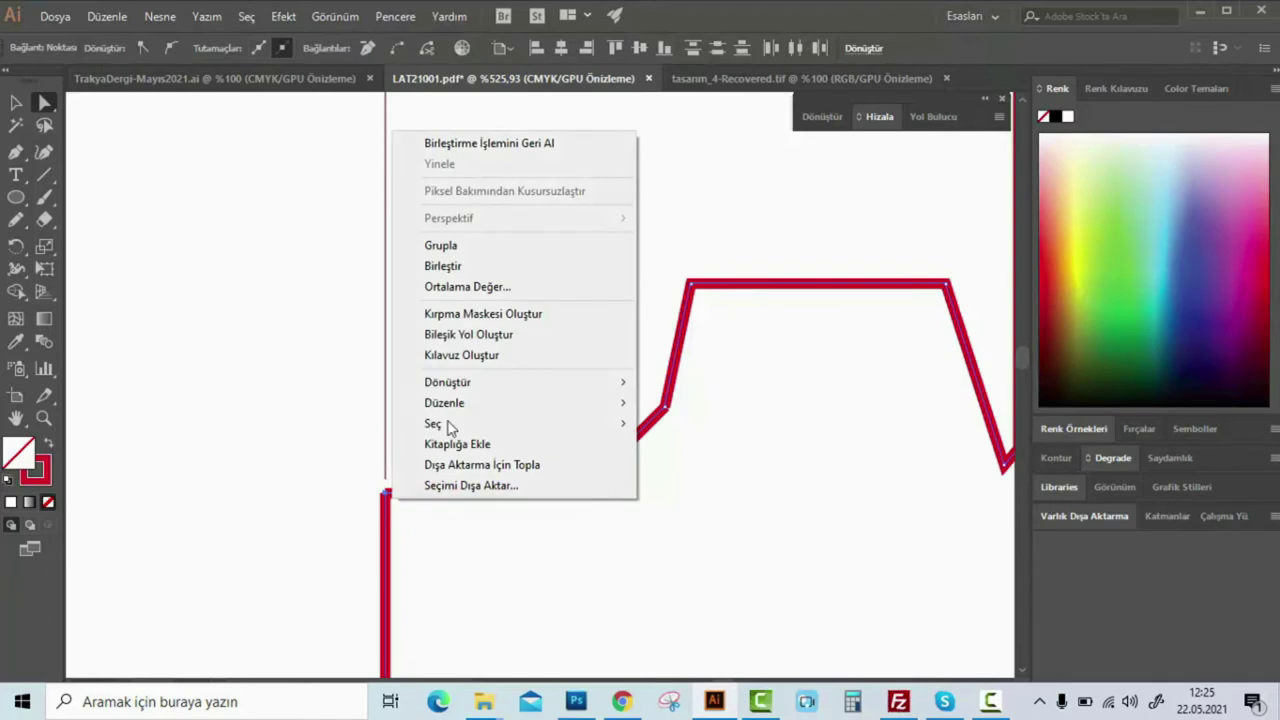
left_click(511, 264)
left_click(520, 567)
Join the endpoints at the lower corner and the bottom corner of the vertical line
mouse_move(529, 631)
left_mouse_down()
mouse_move(600, 177)
mouse_move(517, 369)
mouse_move(548, 542)
mouse_move(520, 460)
mouse_move(546, 206)
mouse_move(471, 446)
mouse_move(500, 487)
mouse_move(479, 125)
left_mouse_up()
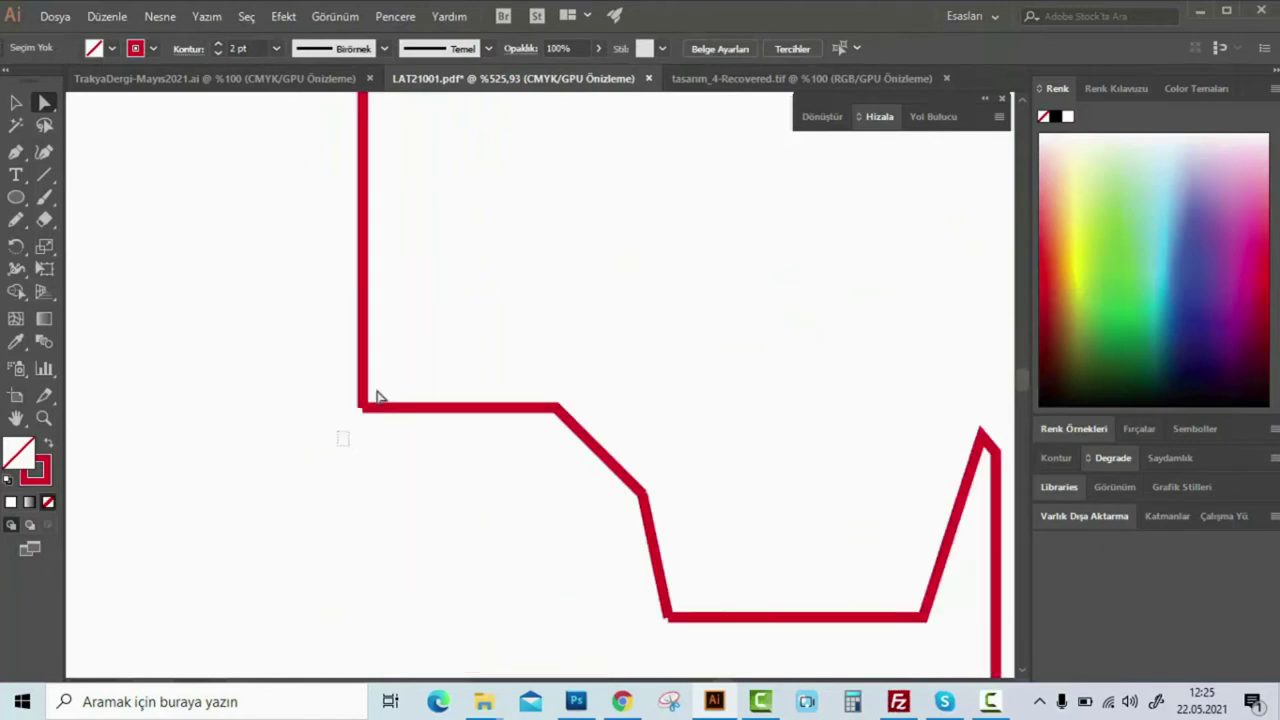
left_click_drag(340, 440, 400, 370)
right_click(364, 407)
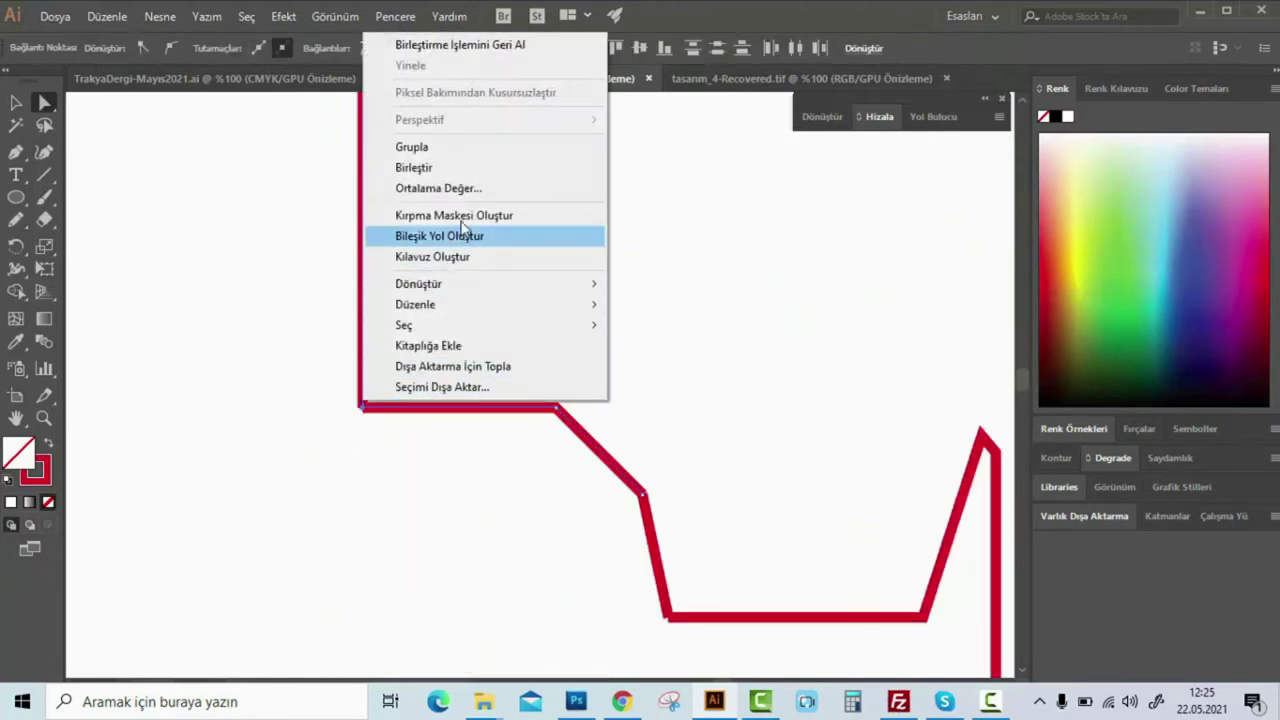
left_click(505, 168)
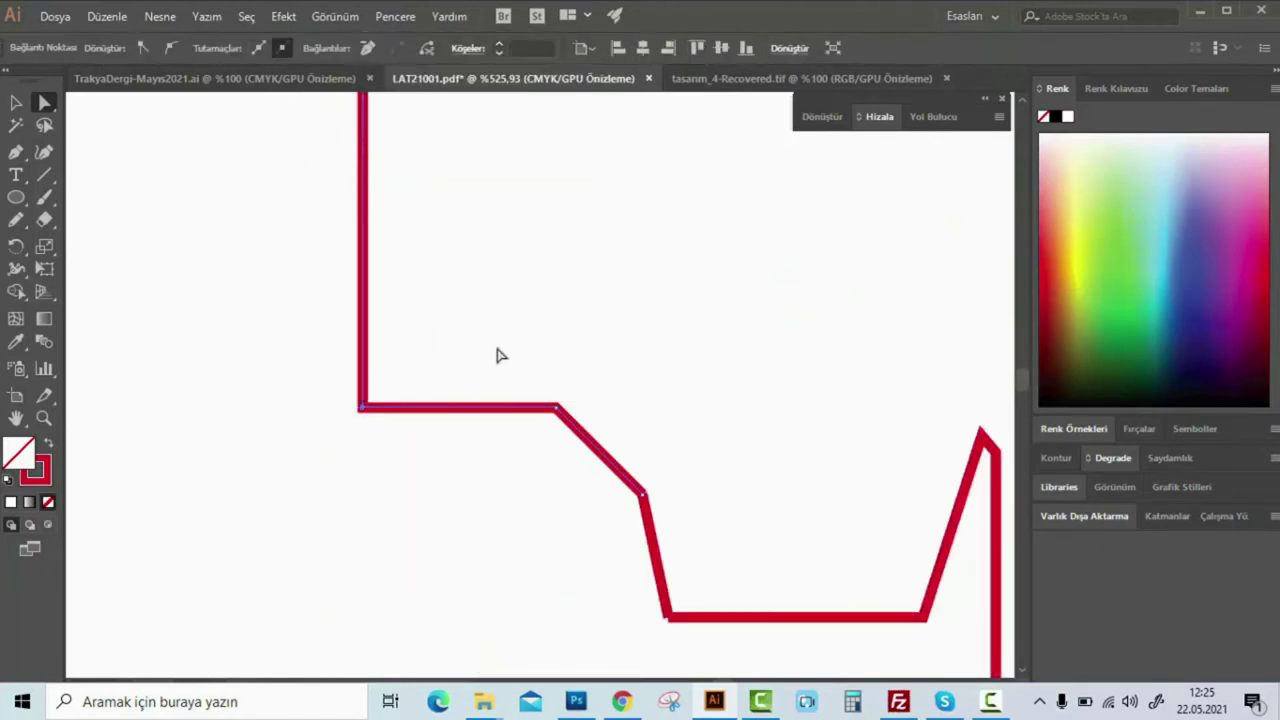
left_click(645, 503)
right_click(645, 503)
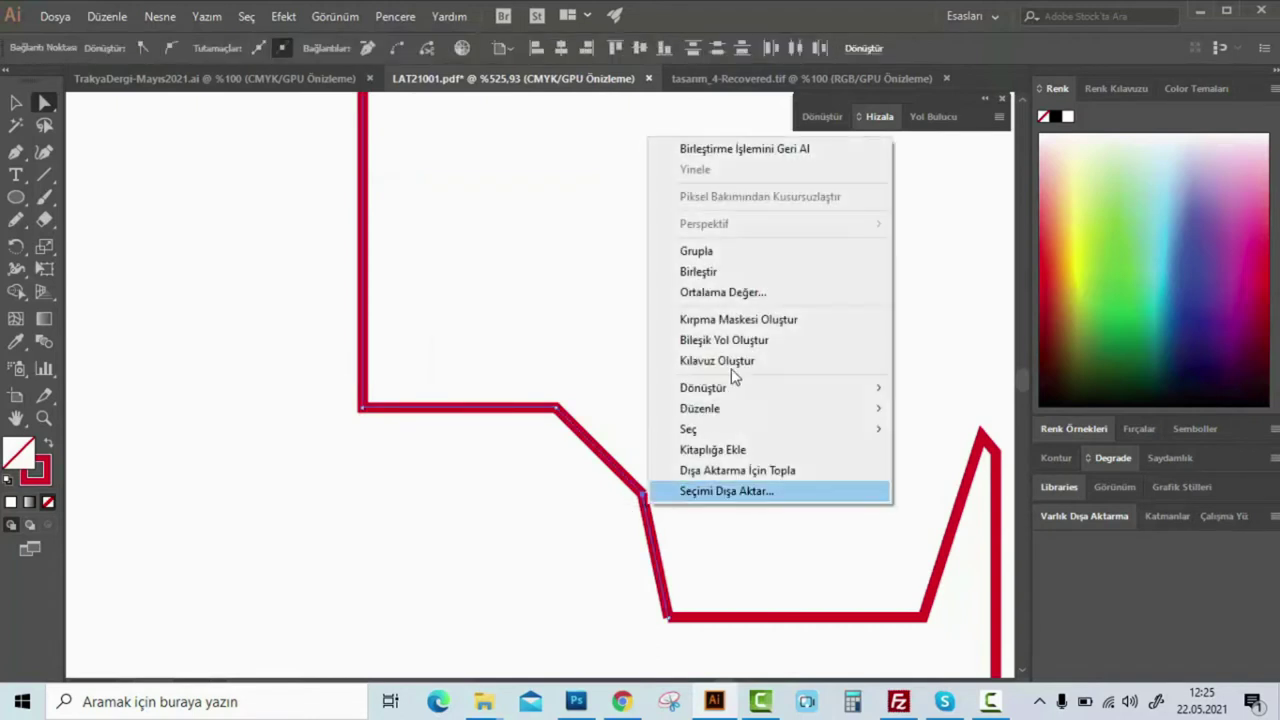
left_click(740, 271)
left_click_drag(649, 640, 688, 603)
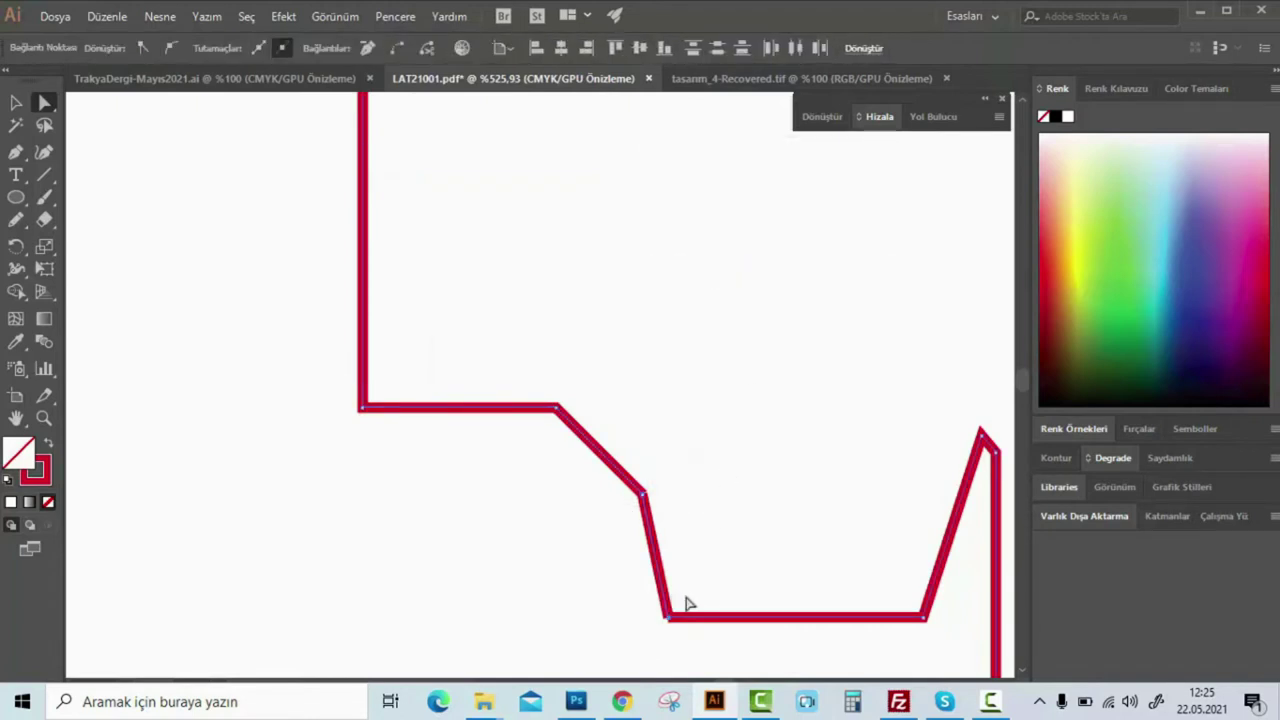
right_click(674, 622)
left_click(745, 383)
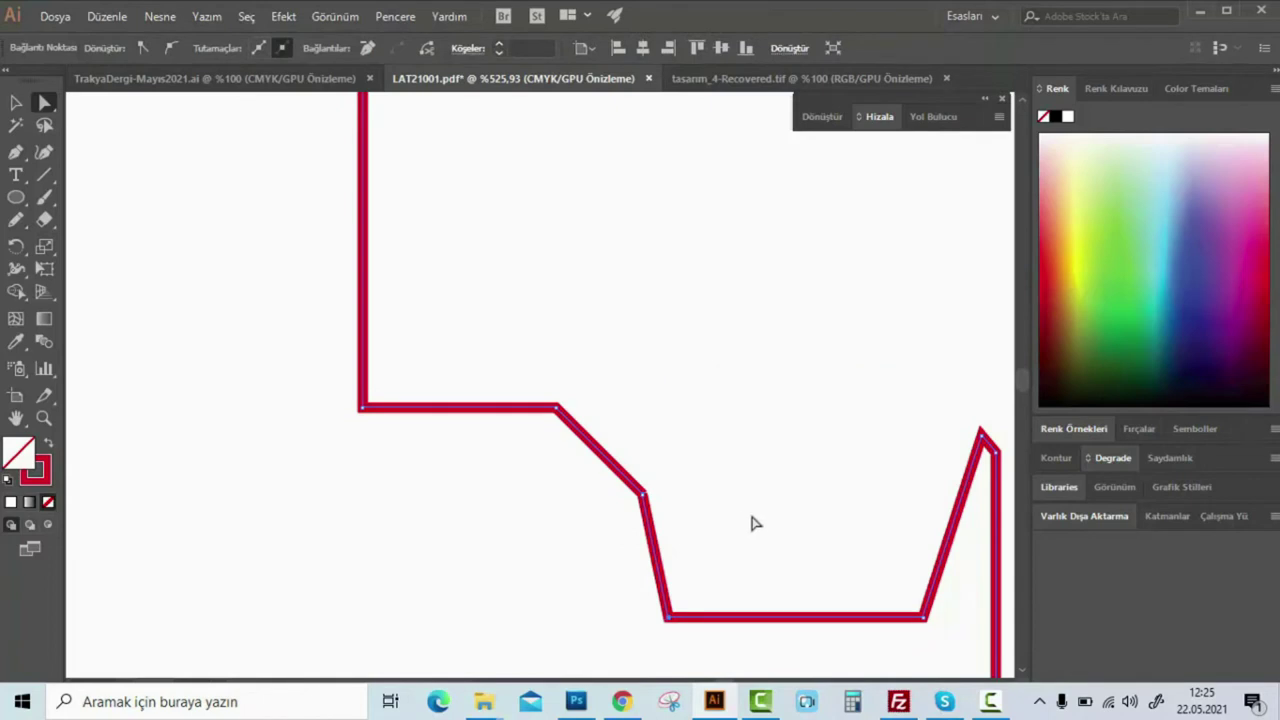
Select the red die-line and zoom out to check the whole ALT KUTU panel outline
left_click_drag(902, 516, 720, 451)
left_click(707, 535)
left_click(665, 562)
scroll(780, 440, "down", 2)
scroll(772, 397, "down", 2)
scroll(772, 397, "down", 3)
mouse_move(826, 368)
left_mouse_down()
mouse_move(746, 380)
mouse_move(720, 423)
mouse_move(748, 466)
mouse_move(628, 423)
mouse_move(677, 457)
mouse_move(686, 446)
left_mouse_up()
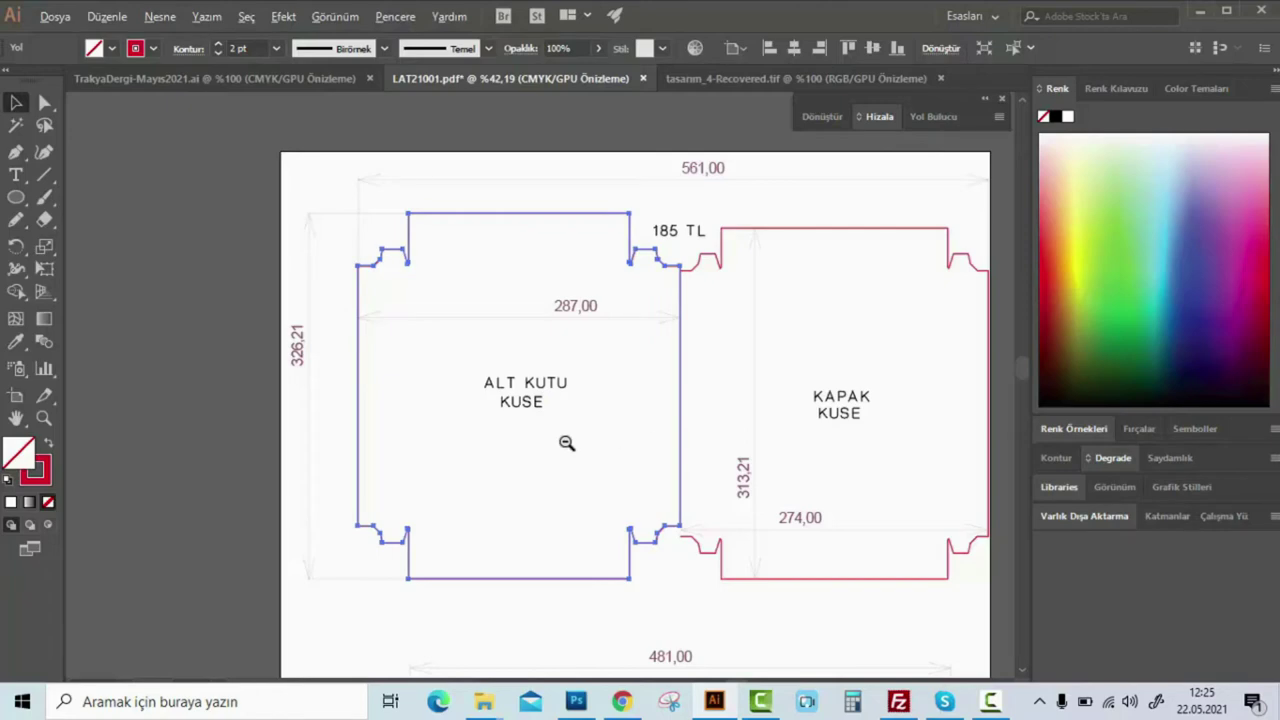
scroll(625, 441, "down", 2)
scroll(600, 491, "down", 1)
scroll(891, 466, "up", 3)
scroll(705, 348, "up", 1)
scroll(705, 348, "down", 3)
scroll(705, 348, "right", 2)
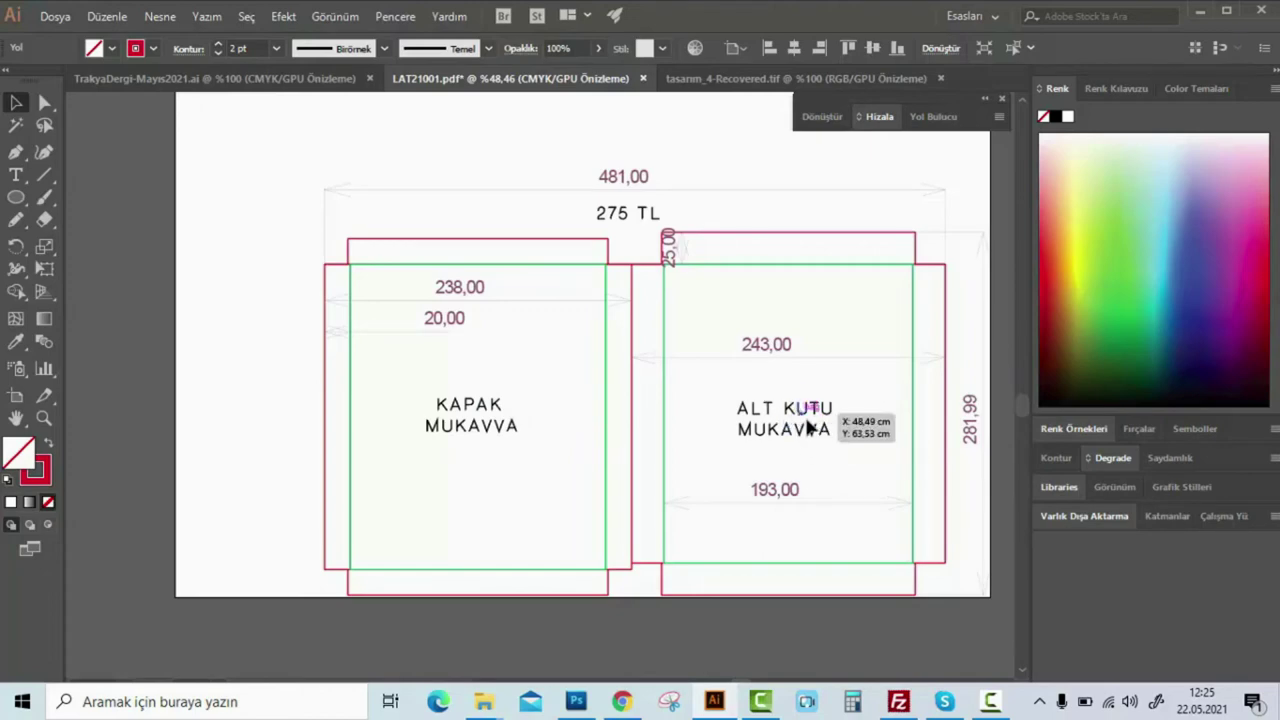
left_click_drag(739, 326, 745, 345)
scroll(705, 357, "up", 5)
scroll(705, 357, "left", 1)
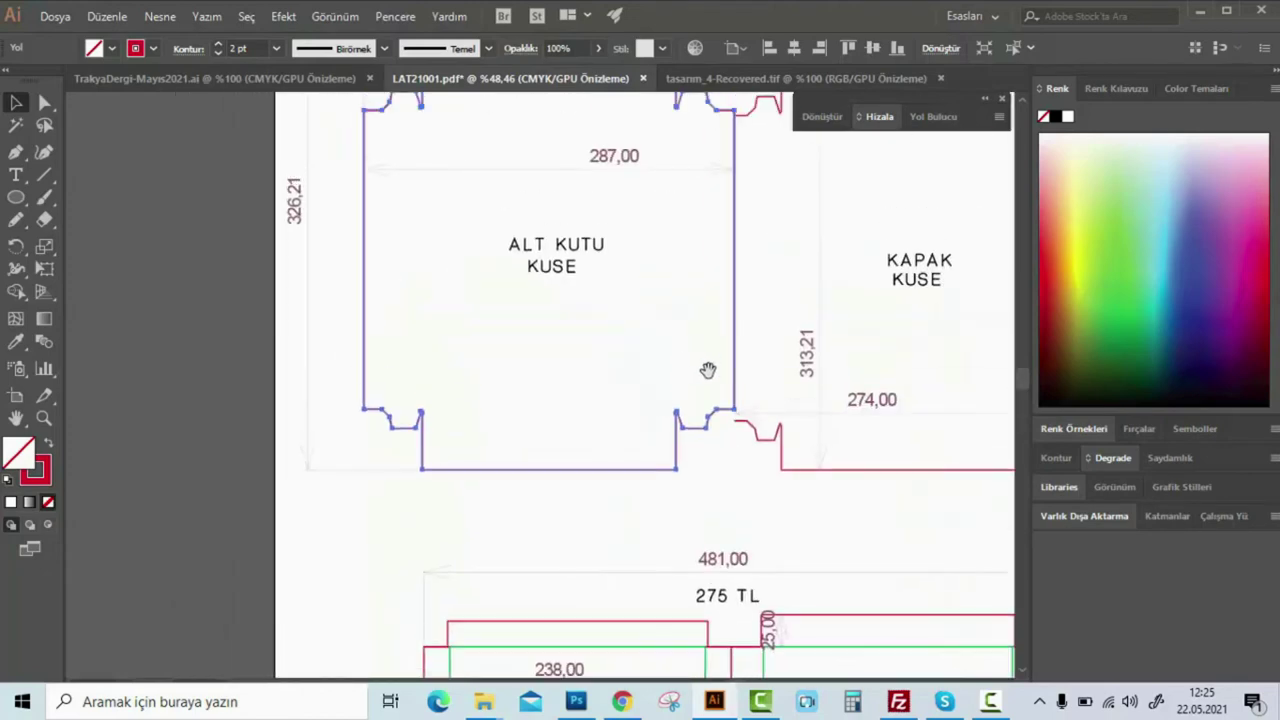
scroll(600, 335, "up", 1)
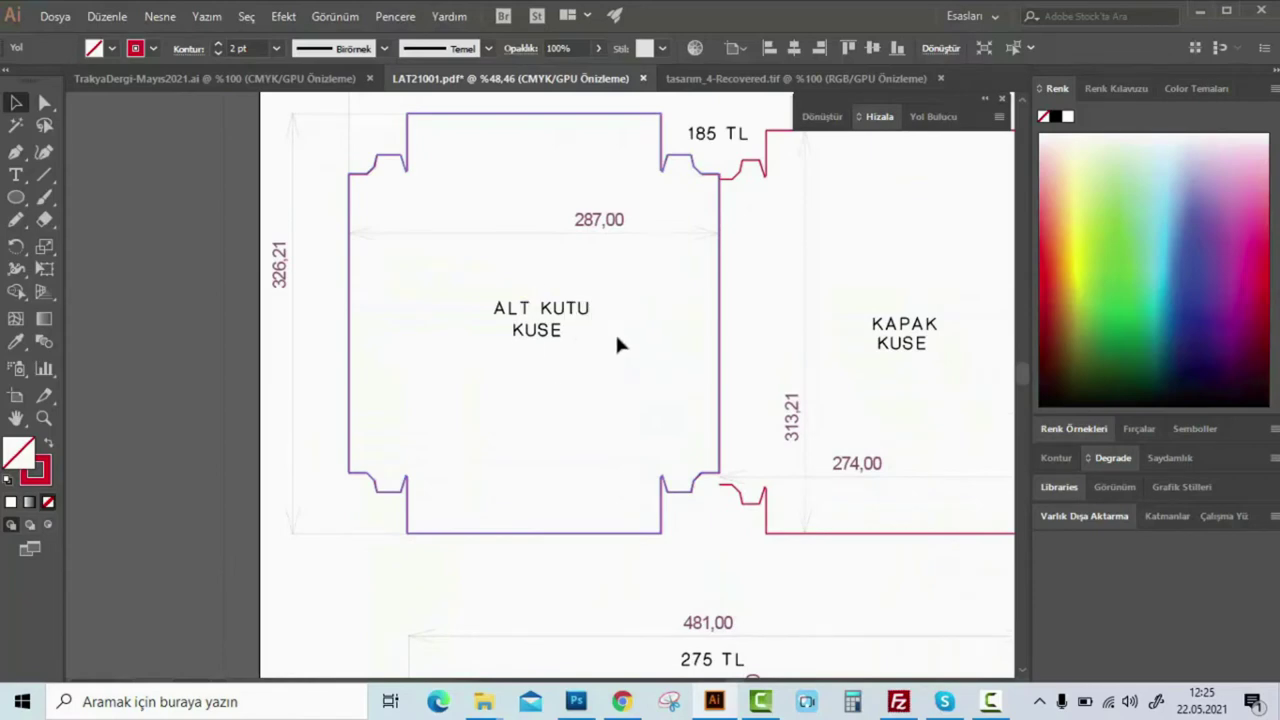
scroll(614, 457, "down", 2)
scroll(711, 491, "down", 3)
scroll(700, 483, "down", 1)
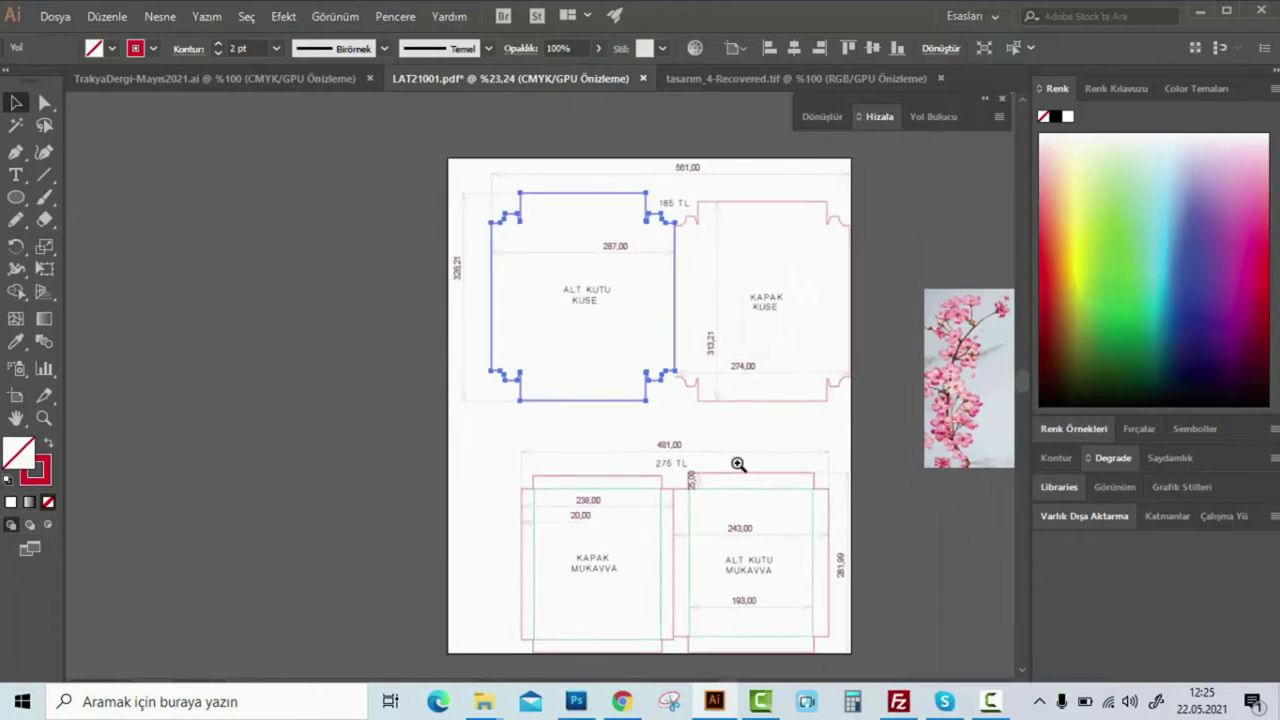
scroll(737, 464, "up", 1)
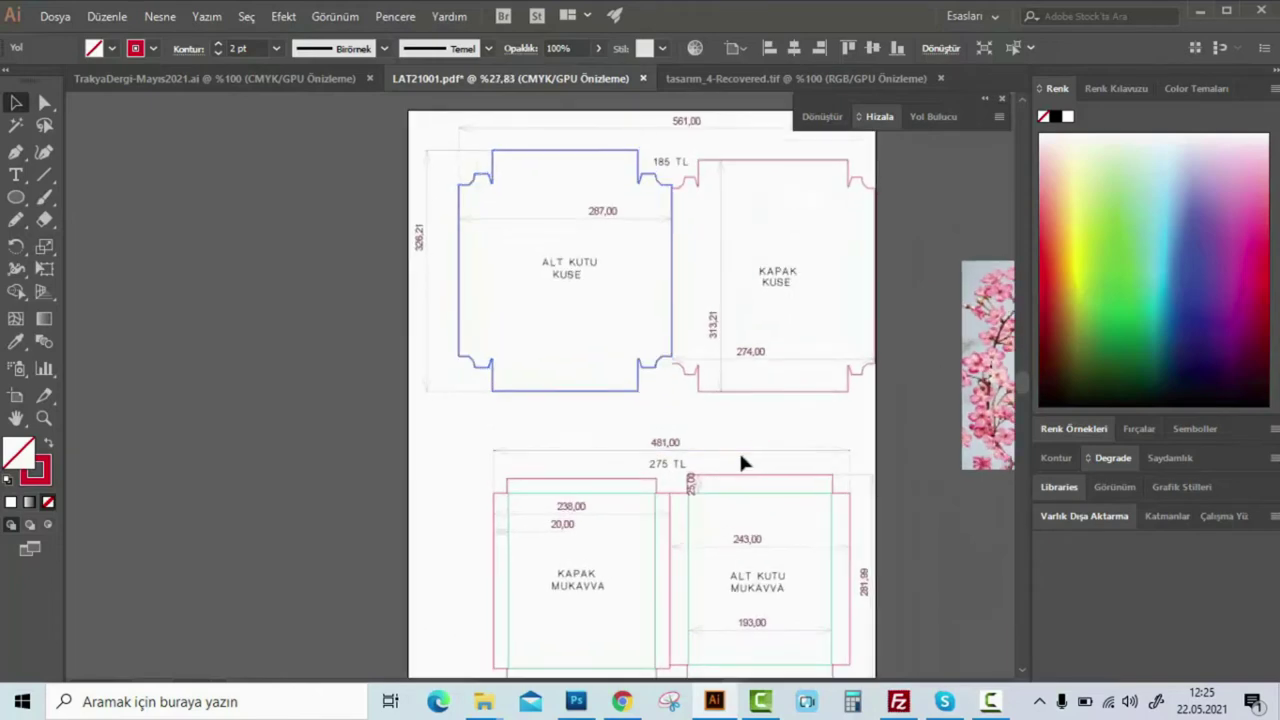
left_click_drag(755, 480, 600, 420)
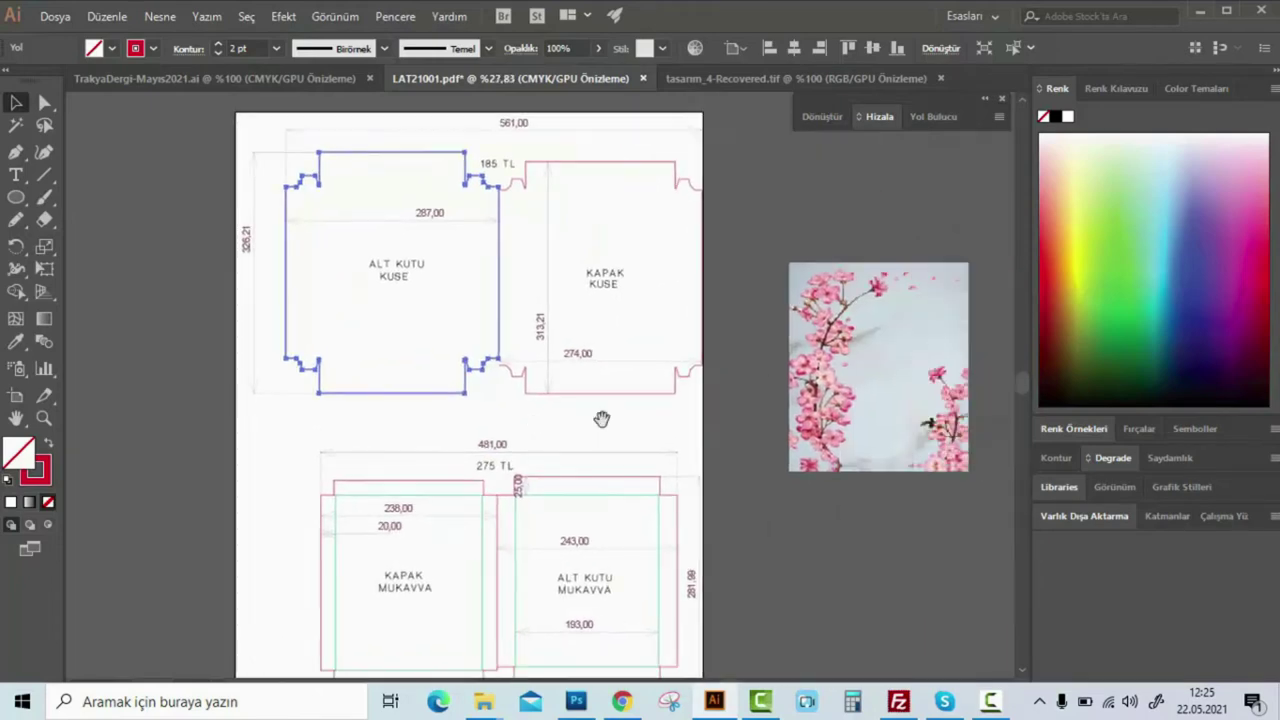
scroll(589, 406, "down", 1)
scroll(634, 420, "down", 1)
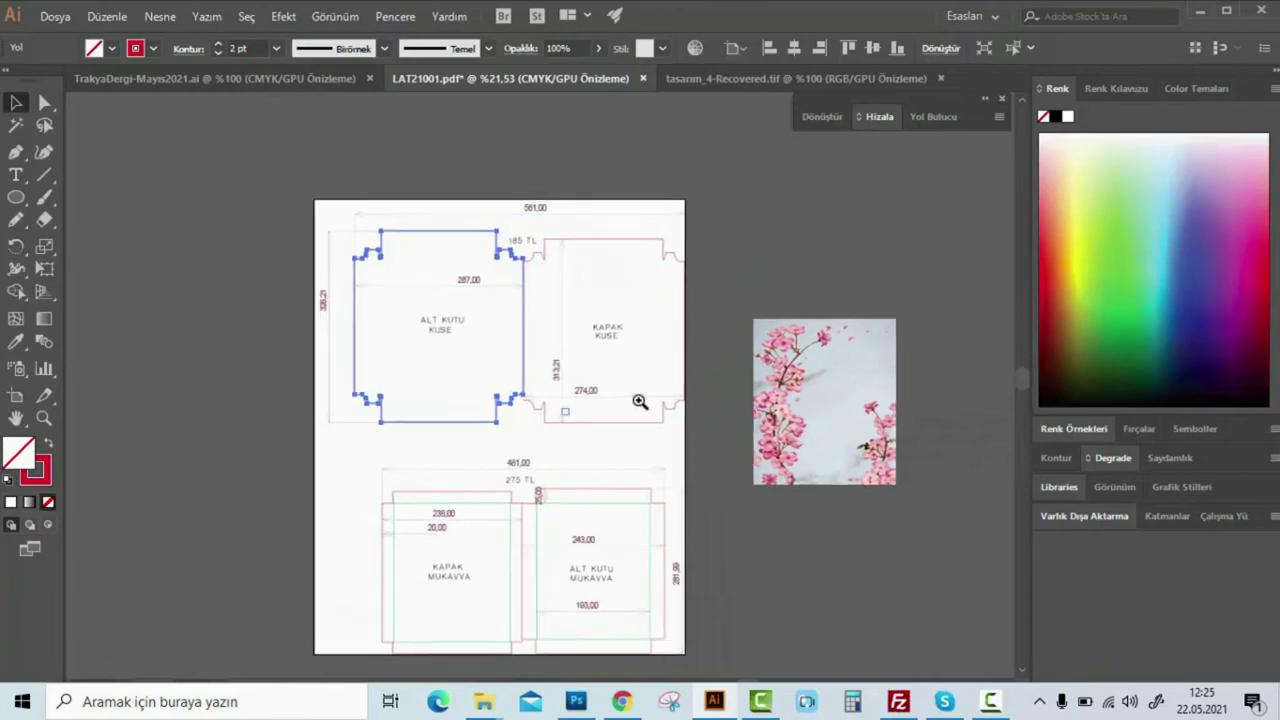
scroll(620, 410, "up", 1)
scroll(600, 417, "up", 1)
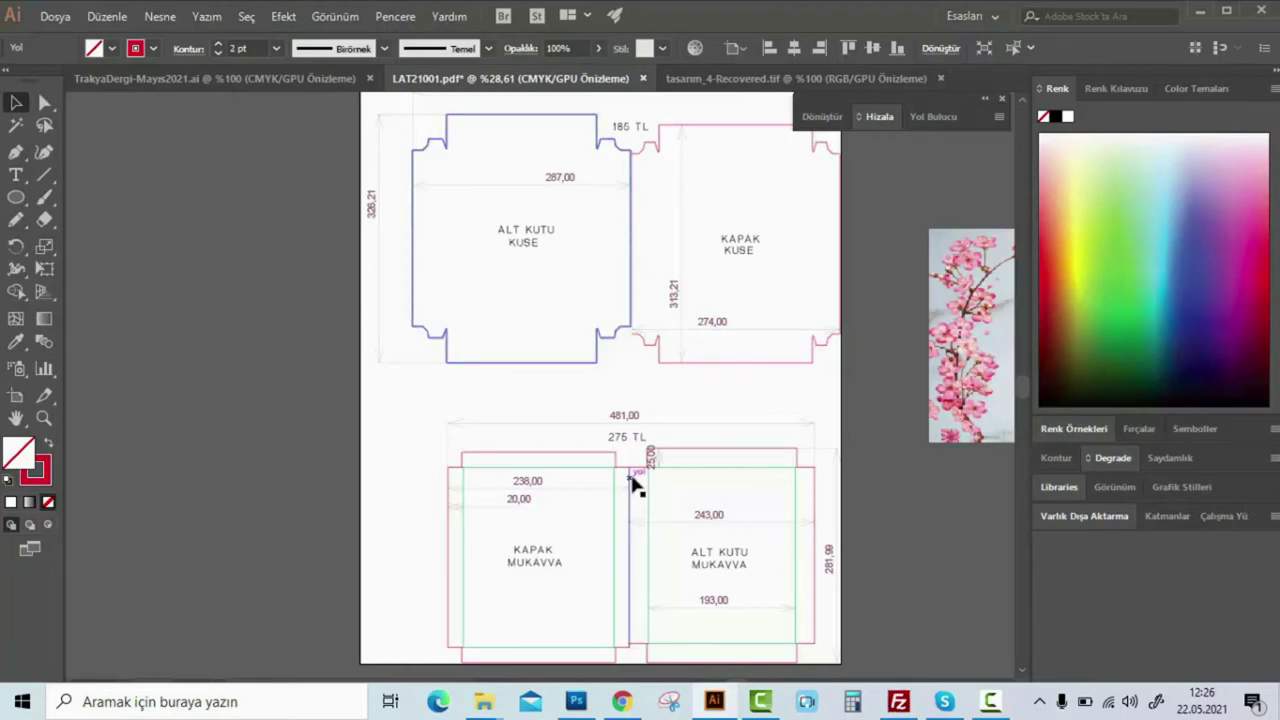
left_click_drag(623, 371, 694, 337)
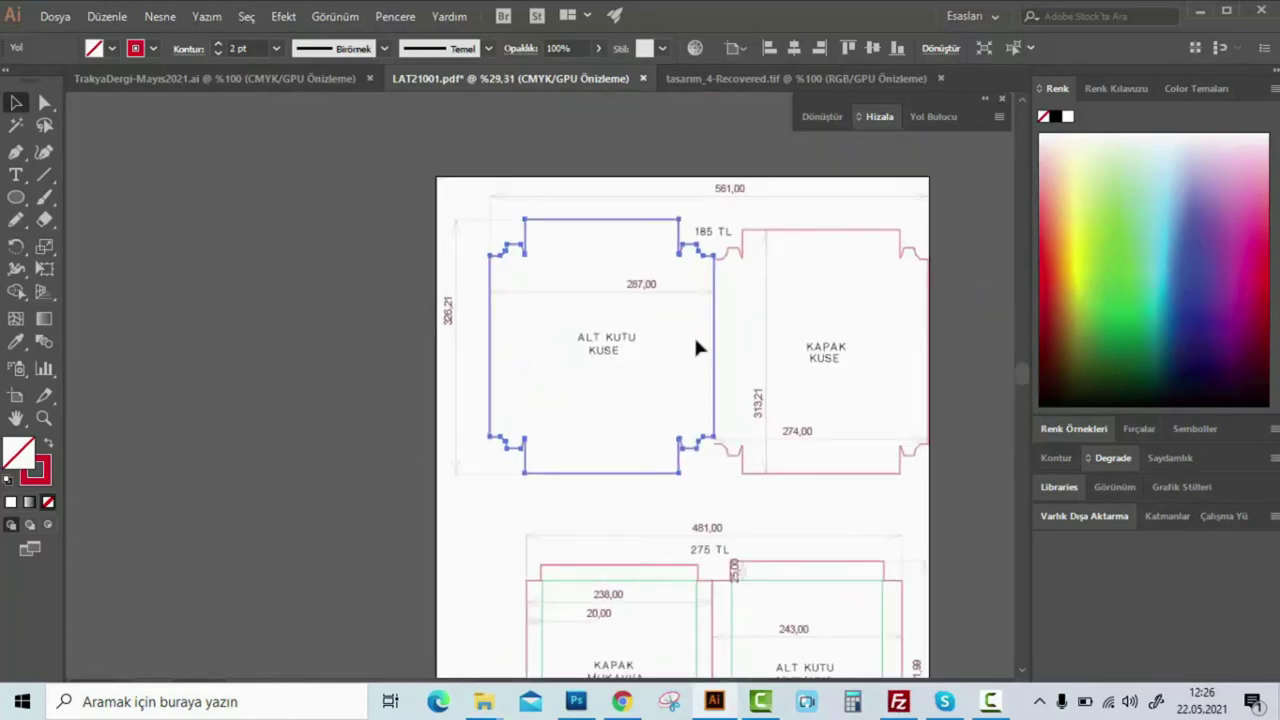
left_click(745, 215)
left_click_drag(657, 291, 714, 289)
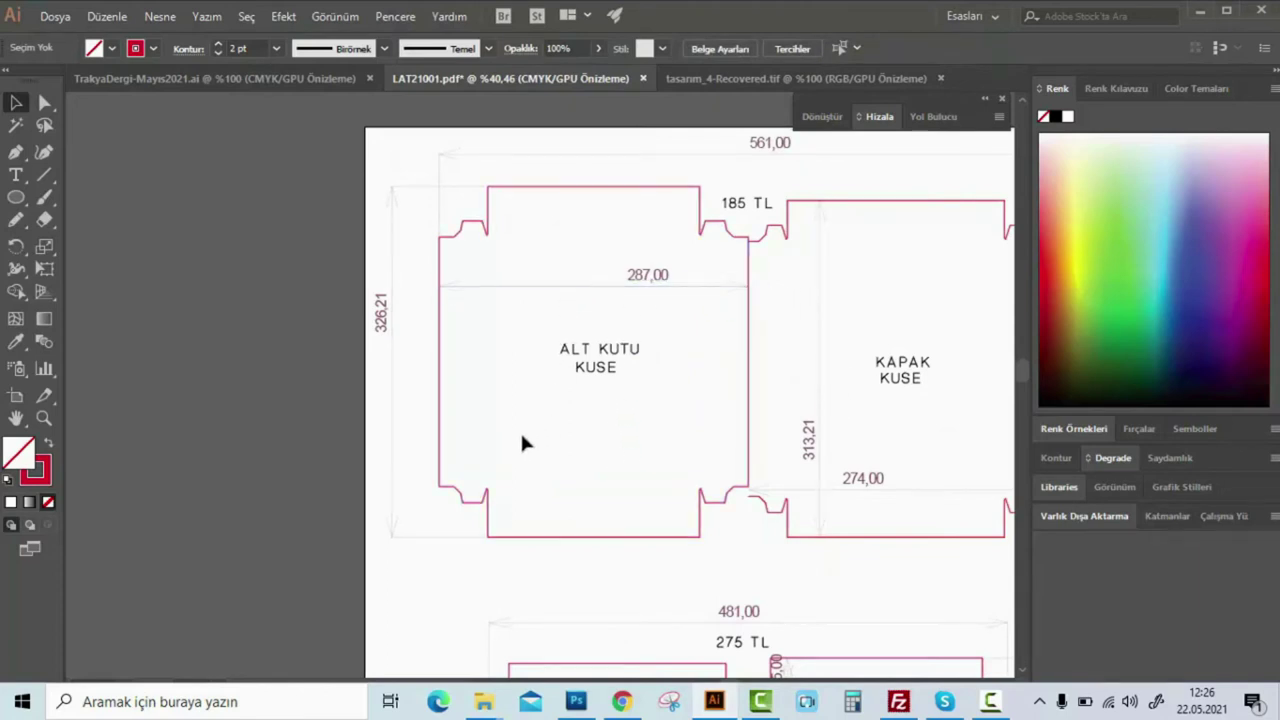
Draw a vertical arrow inside the ALT KUTU panel
left_click(556, 473)
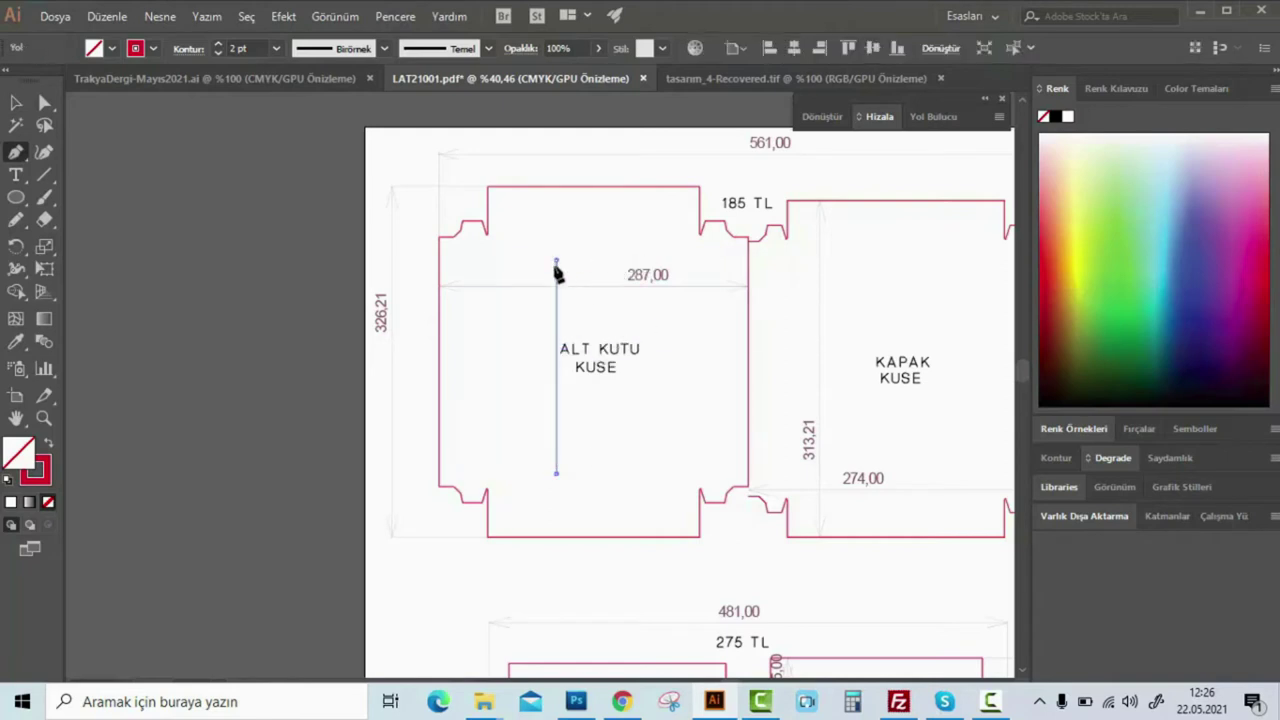
left_click(556, 262)
scroll(561, 275, "up", 2)
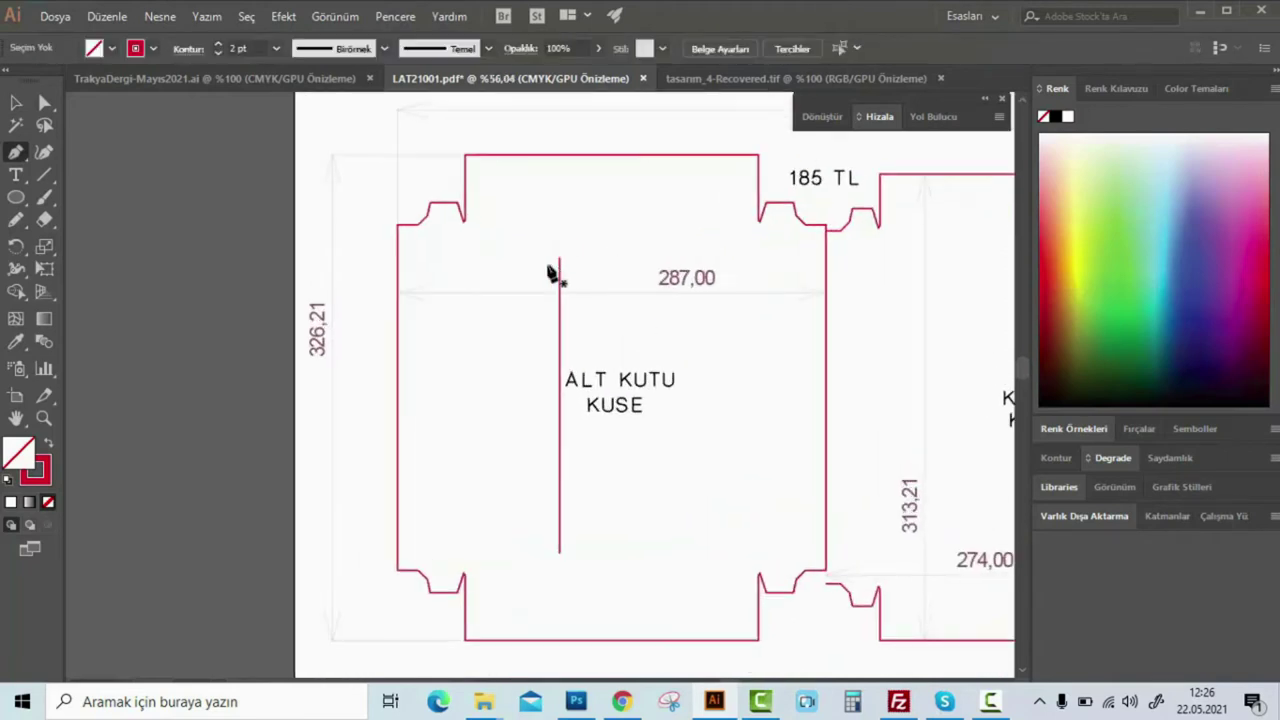
mouse_move(557, 263)
left_mouse_down()
mouse_move(572, 278)
mouse_move(536, 308)
mouse_move(543, 286)
left_mouse_up()
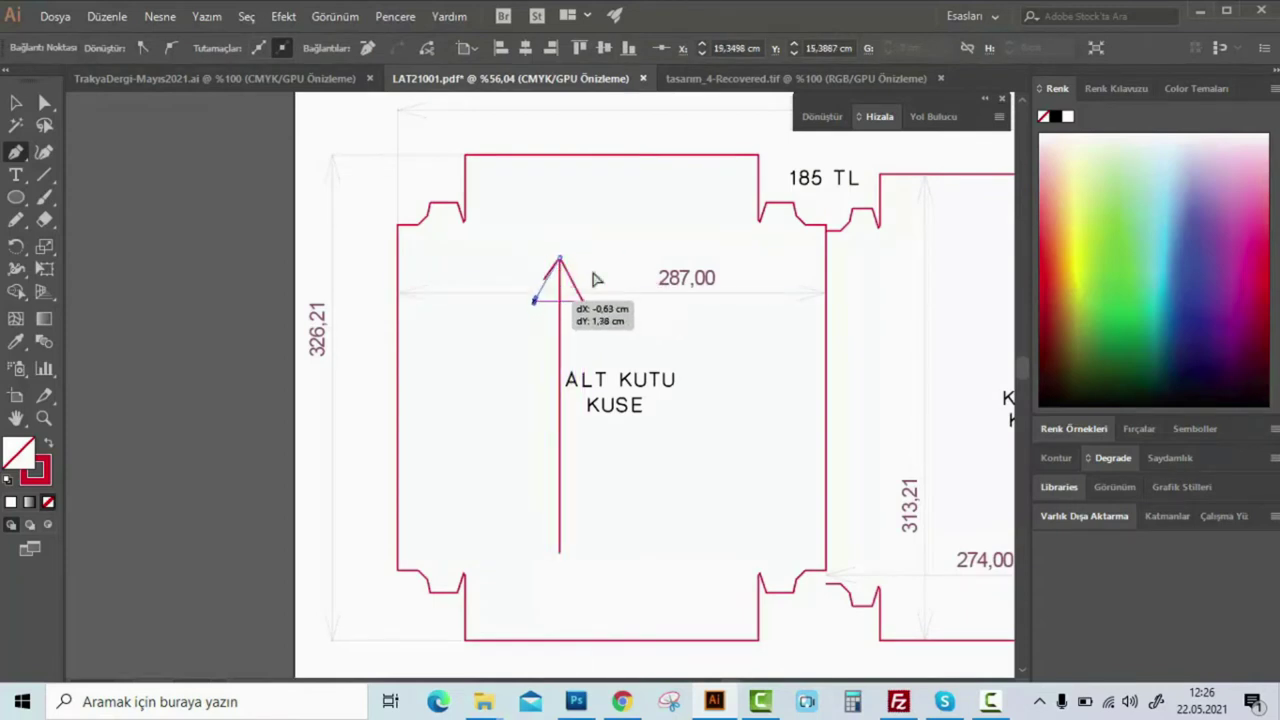
left_click(748, 620, "ctrl")
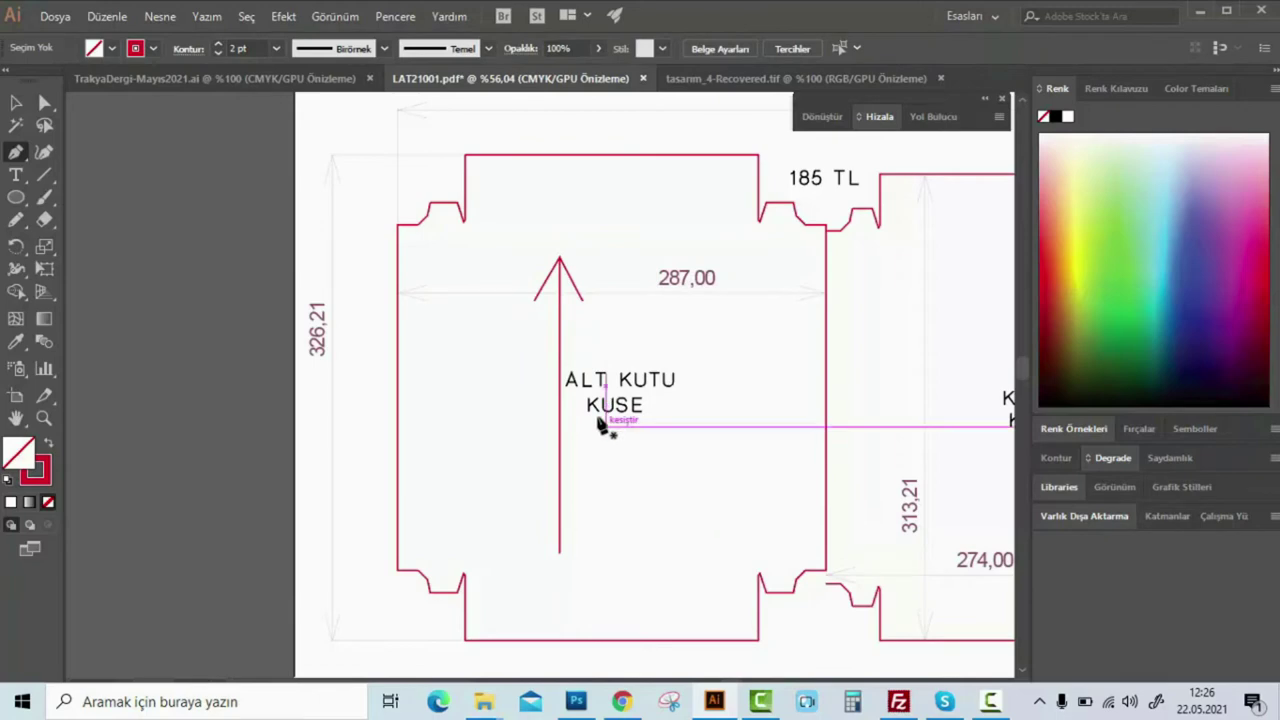
Select and delete the arrow, leaving only the ALT KUTU KUSE label and dimension lines
key("v")
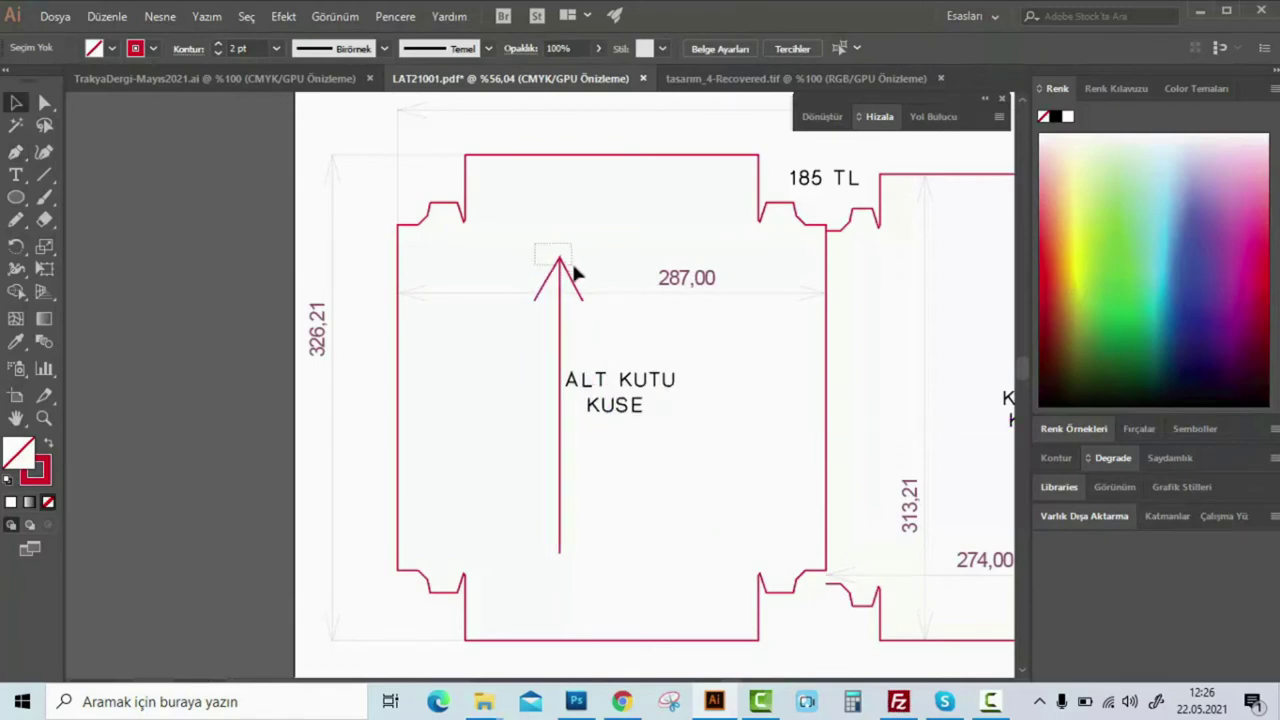
left_click(575, 275)
key("Delete")
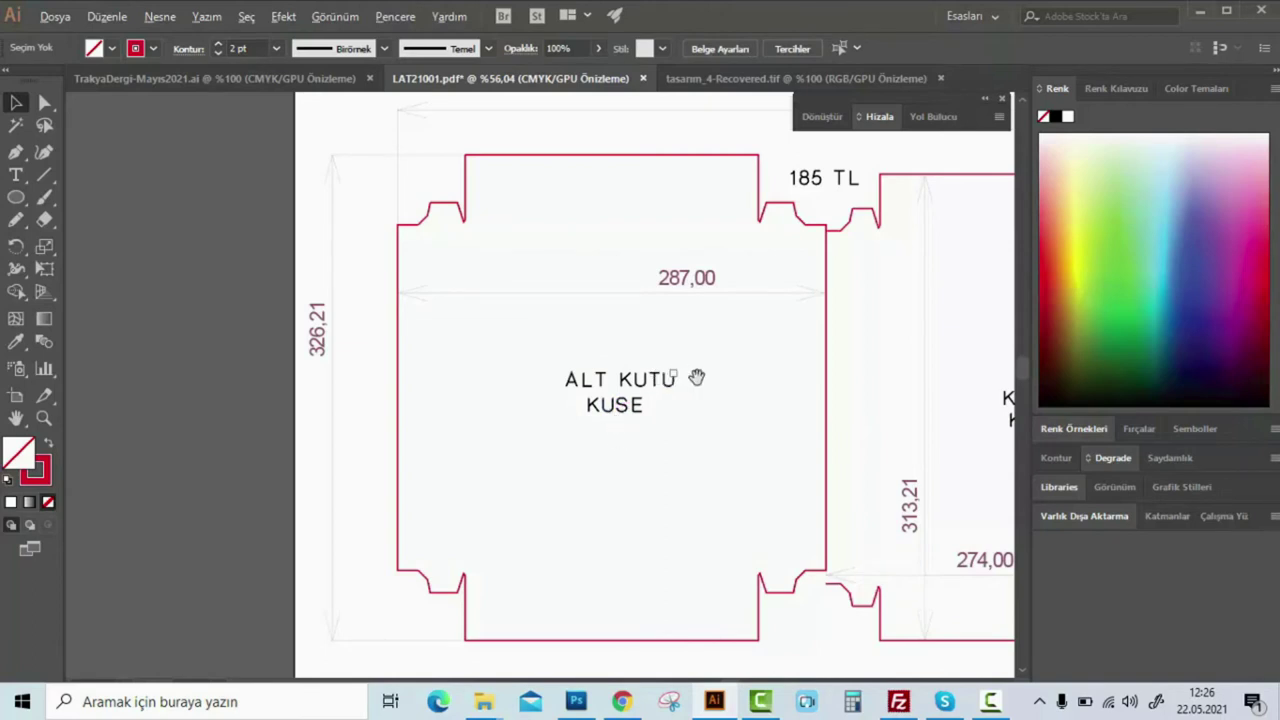
left_click_drag(693, 377, 658, 342)
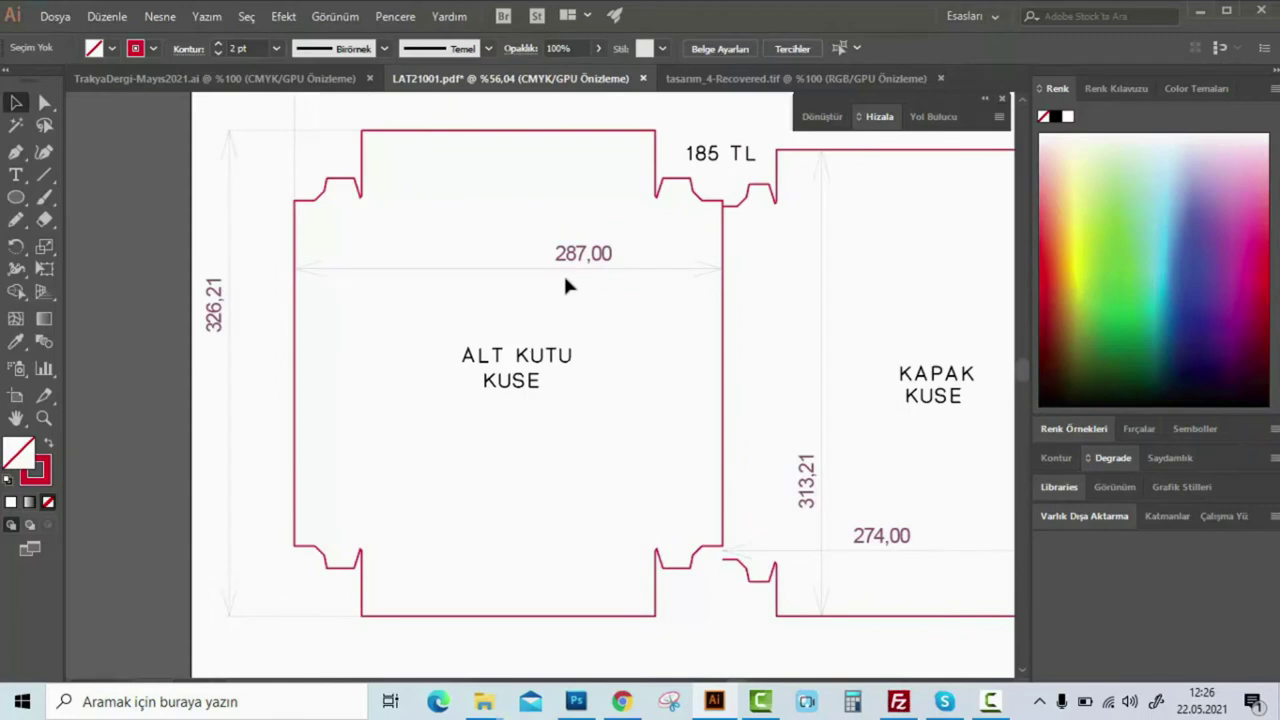
scroll(714, 377, "down", 1)
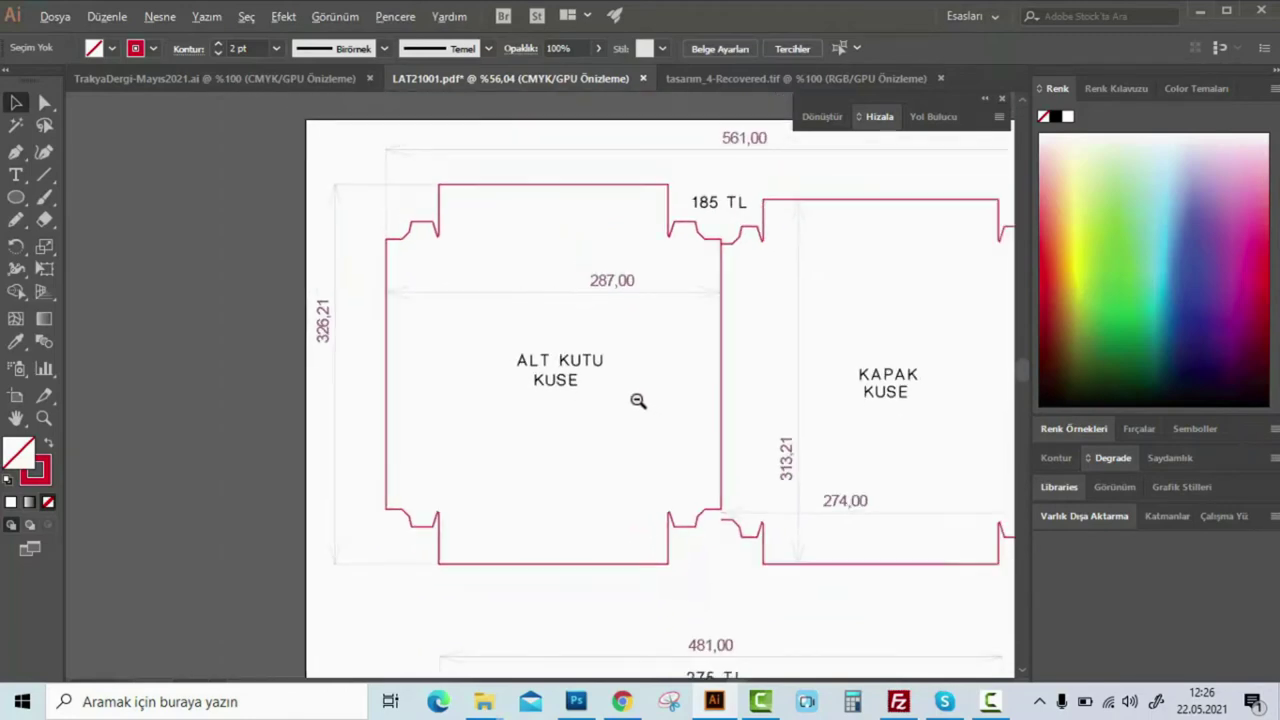
Enlarge the cherry blossom image and position it over the ALT KUTU panel
scroll(640, 400, "down", 1)
scroll(663, 423, "down", 1)
scroll(858, 450, "down", 1)
mouse_move(803, 457)
left_mouse_down()
mouse_move(400, 347)
mouse_move(410, 355)
left_mouse_up()
left_click_drag(561, 271, 593, 234)
mouse_move(482, 298)
left_mouse_down()
mouse_move(546, 303)
mouse_move(632, 260)
mouse_move(570, 254)
left_mouse_up()
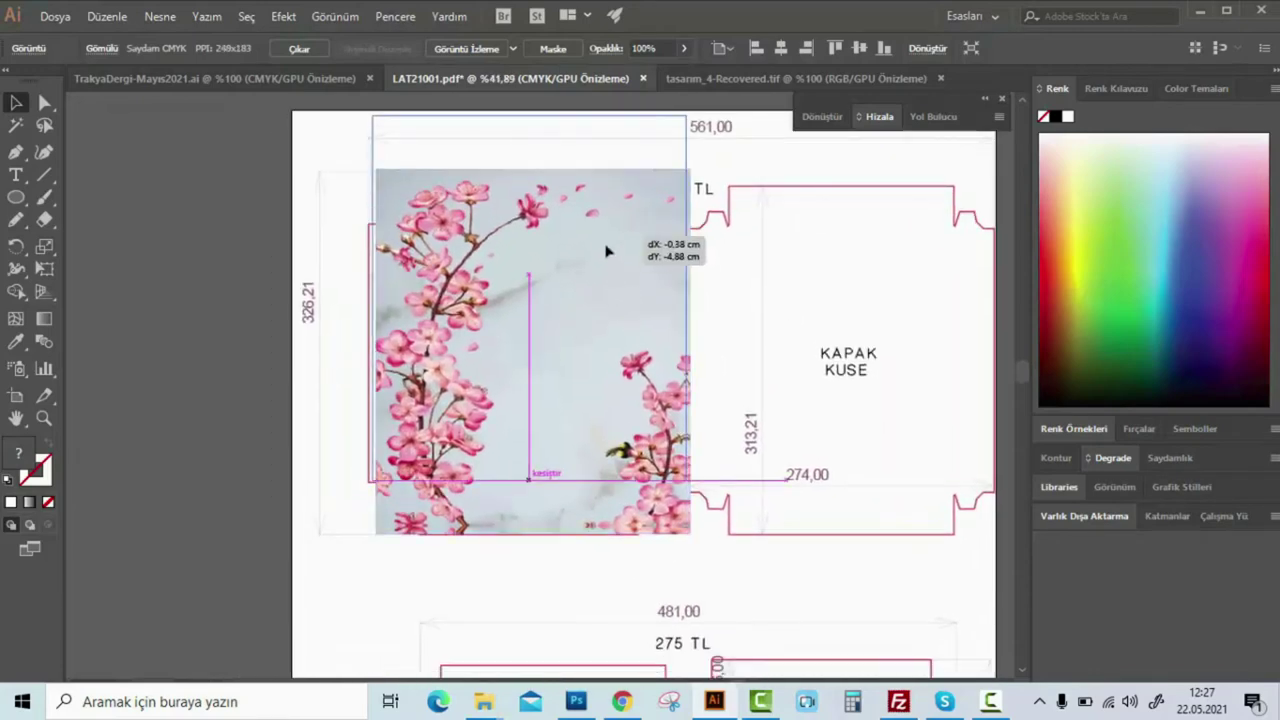
left_click_drag(478, 453, 408, 540)
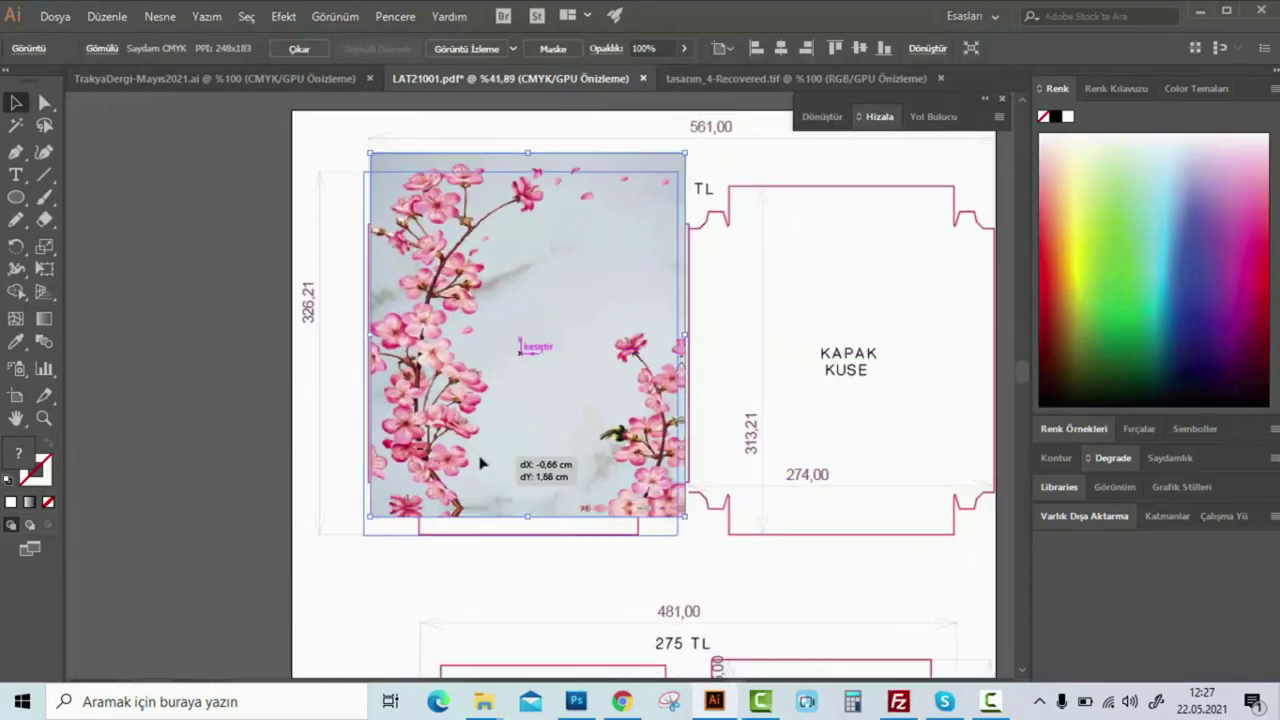
Send the image behind the die lines and stretch it to cover the whole panel
right_click(480, 287)
mouse_move(535, 417)
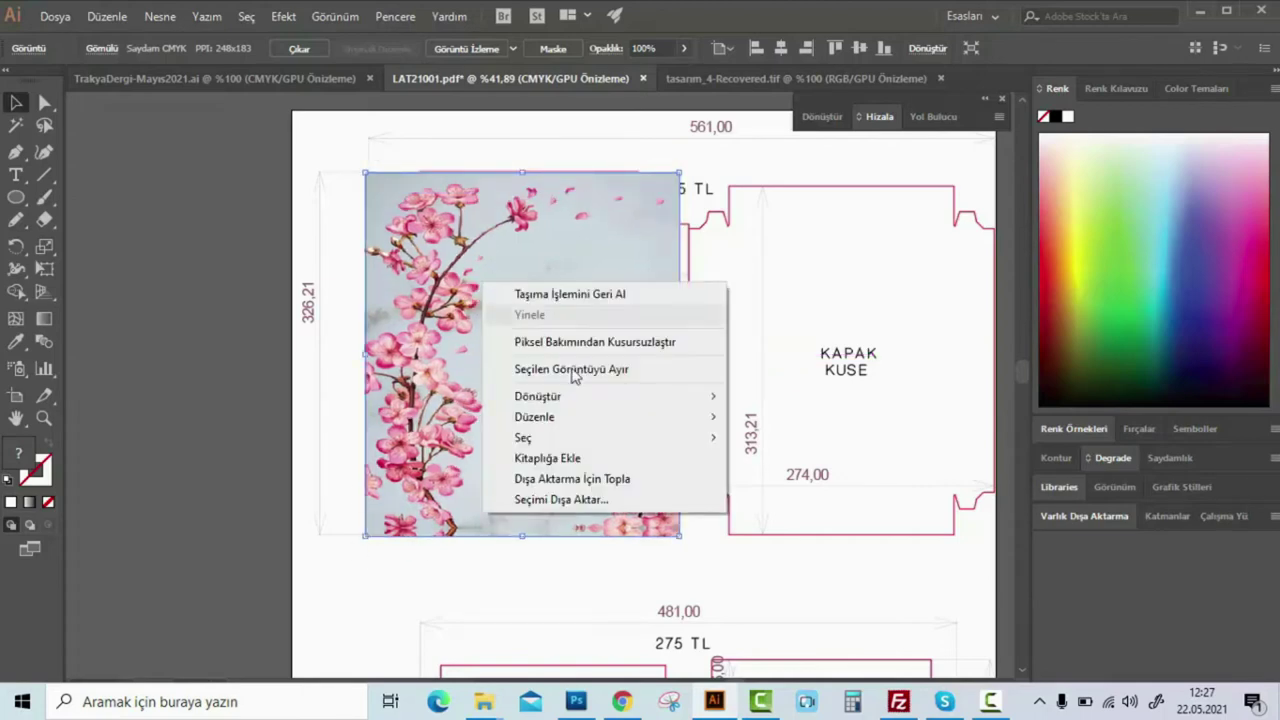
left_click(805, 479)
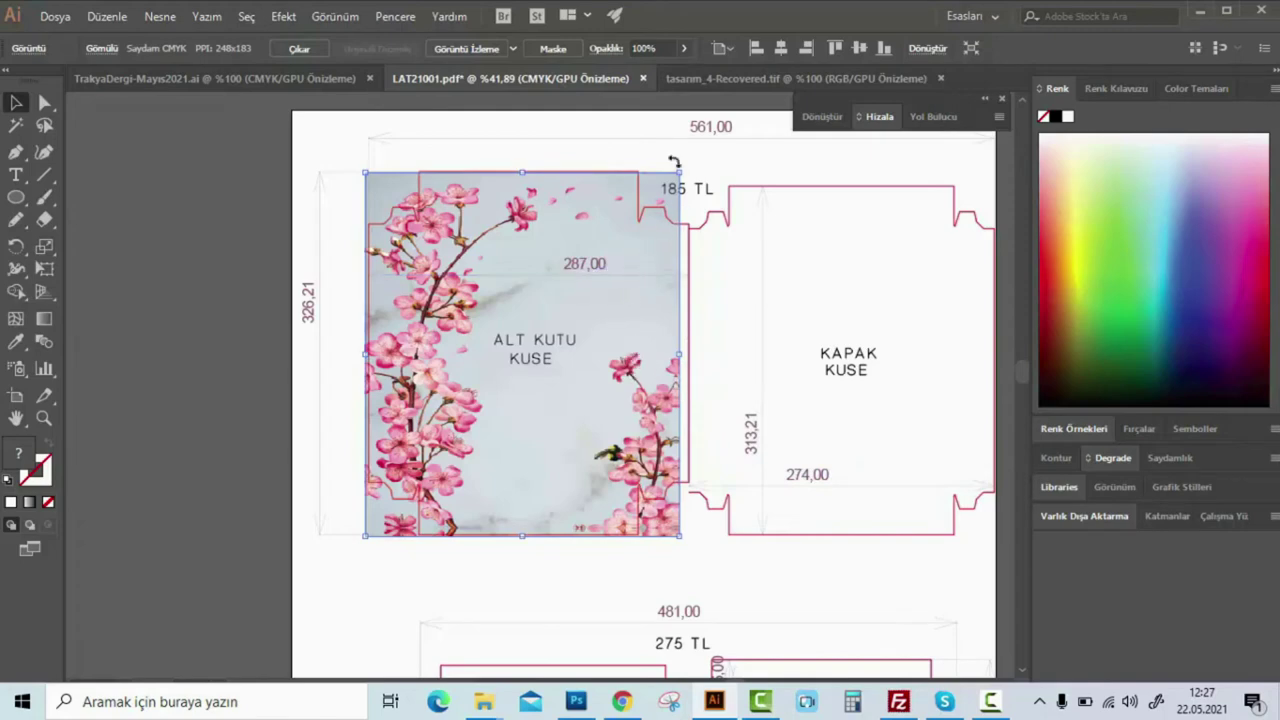
left_click_drag(684, 172, 695, 224)
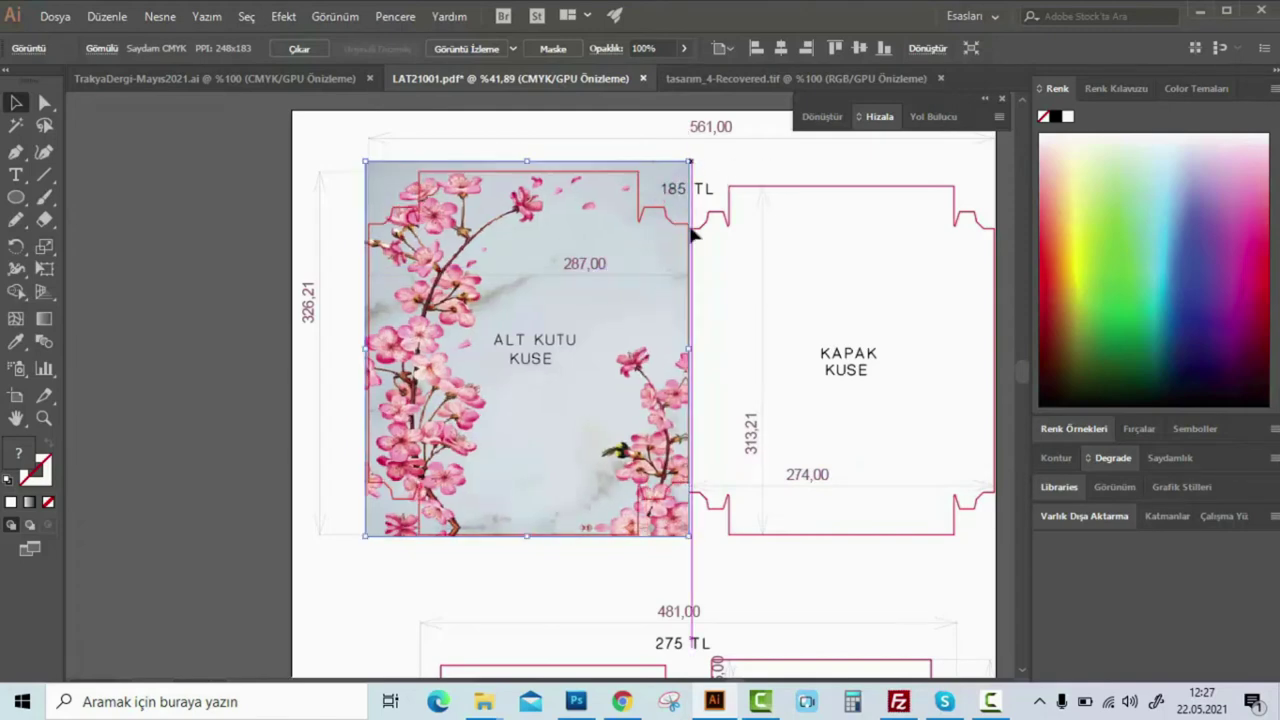
left_click_drag(688, 161, 689, 160)
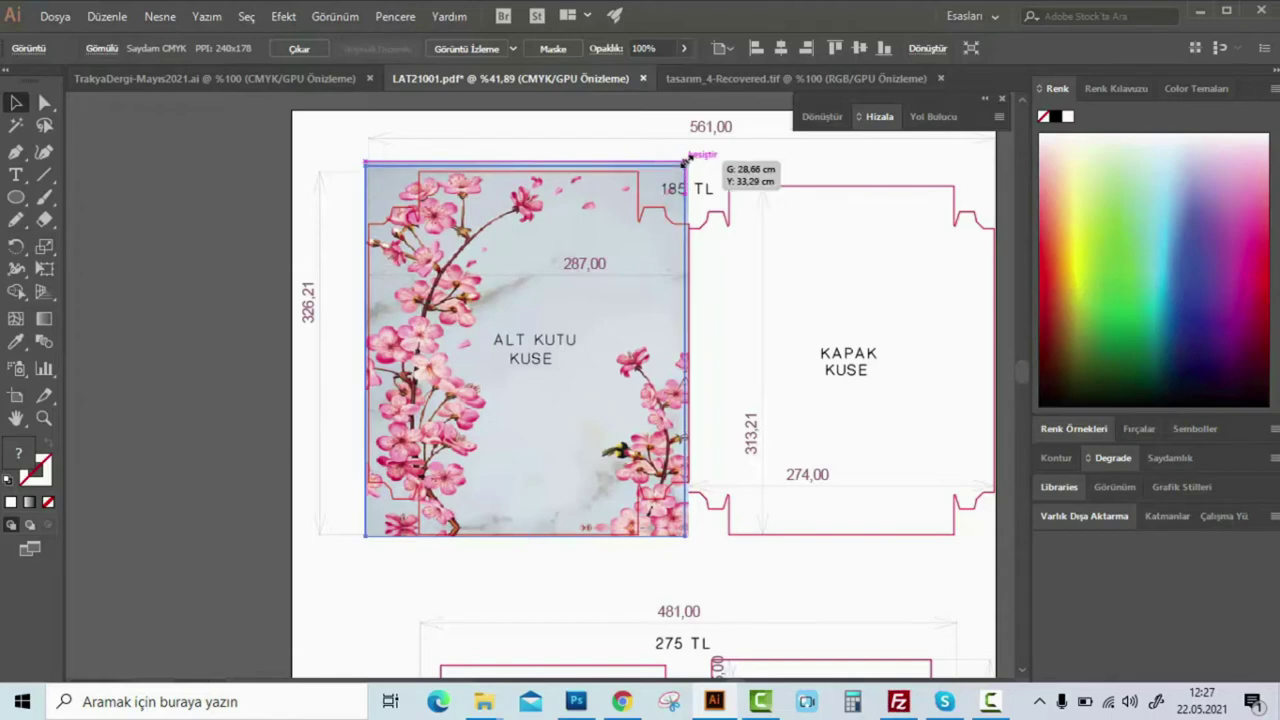
left_click_drag(689, 157, 689, 157)
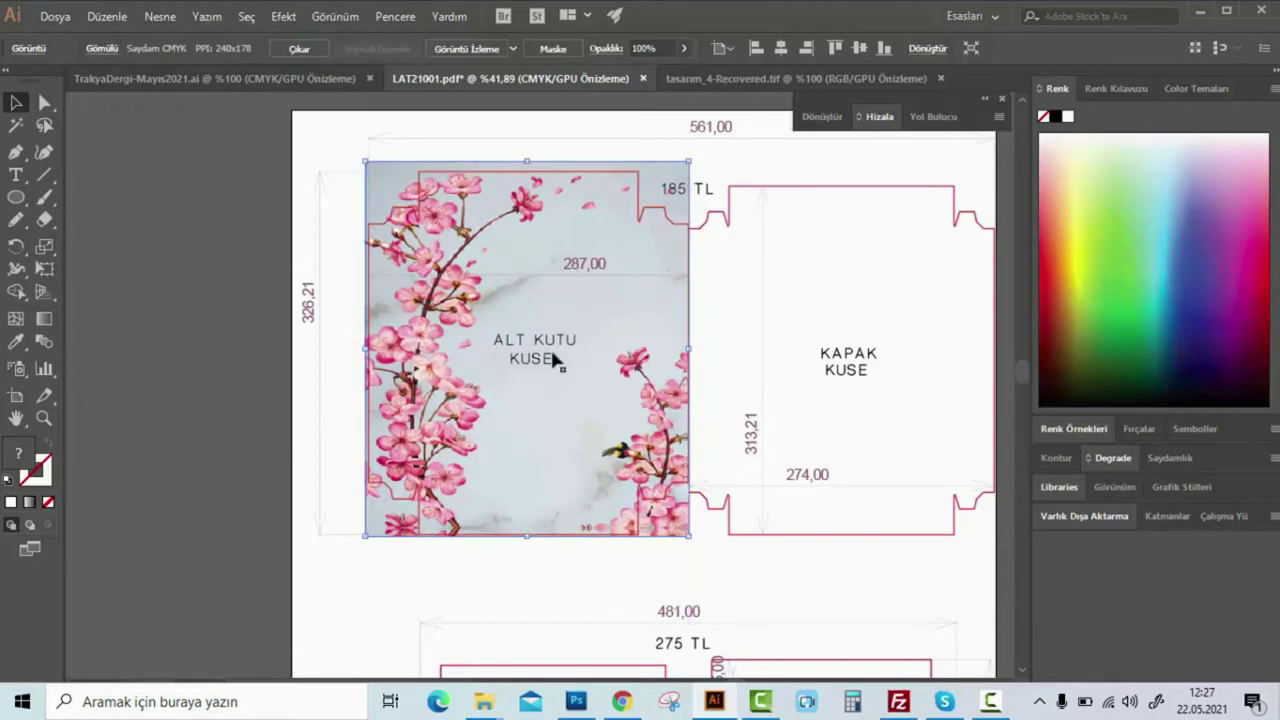
Alt-drag a spare copy of the image off the artboard
scroll(551, 311, "down", 2)
left_click_drag(423, 312, 855, 312)
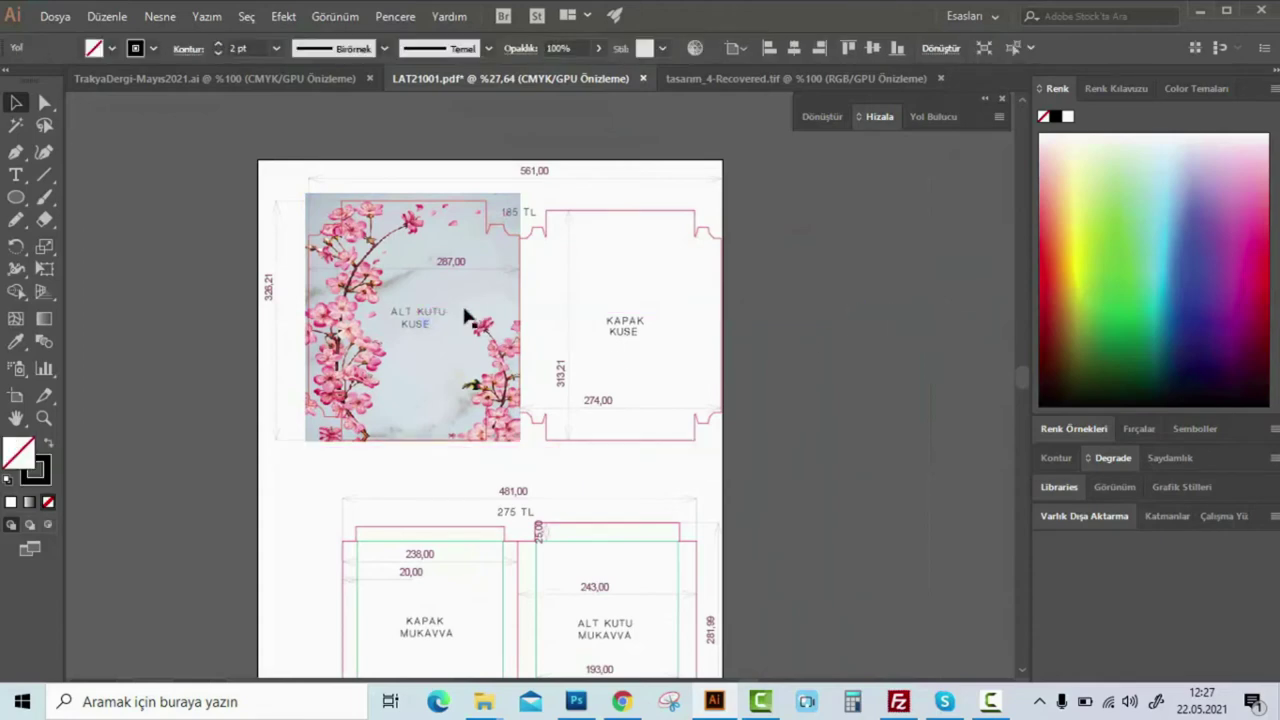
left_click_drag(601, 272, 966, 272)
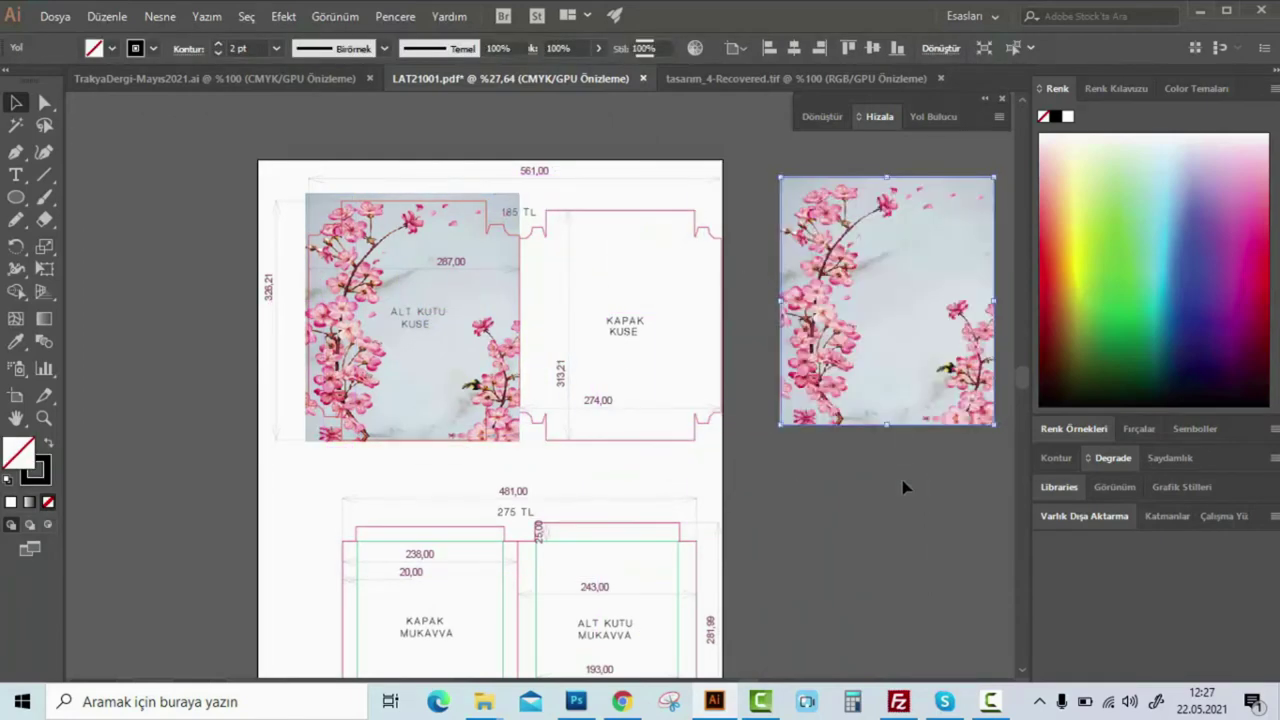
Select the ALT KUTU die-line outline plus the flower image and apply Make Clipping Mask
left_click(875, 514)
scroll(543, 274, "up", 4)
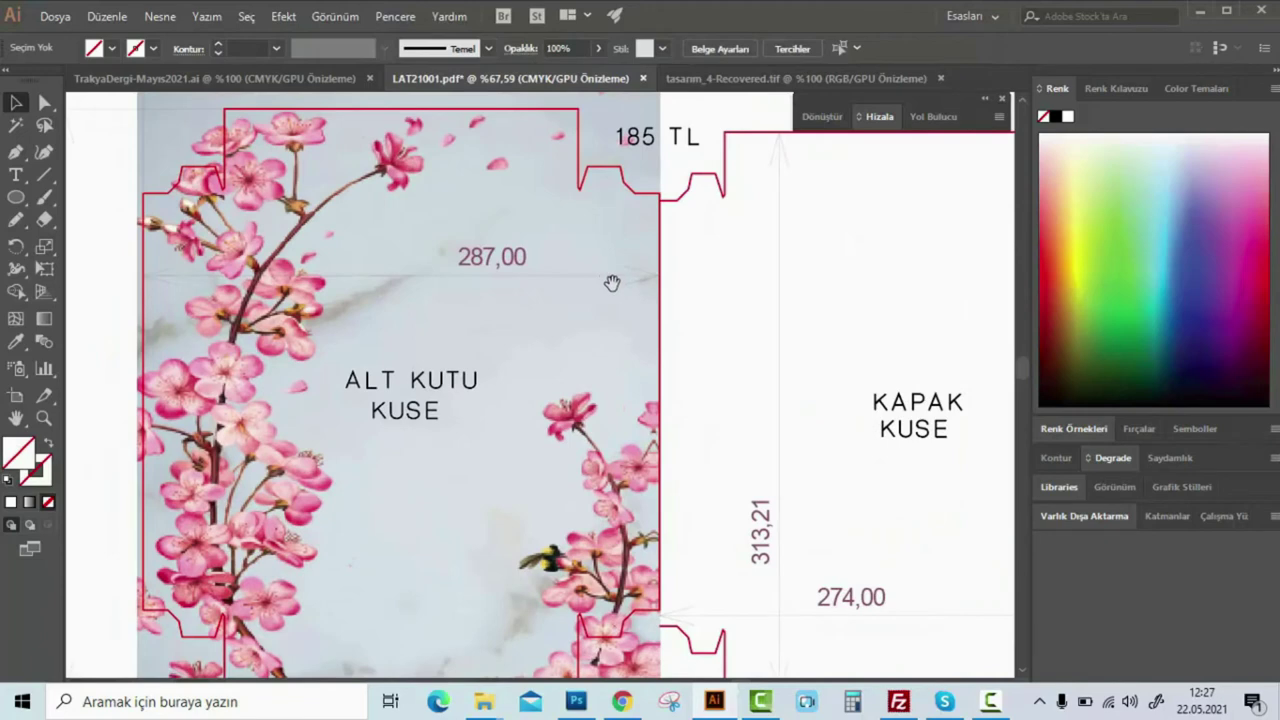
scroll(608, 274, "up", 1)
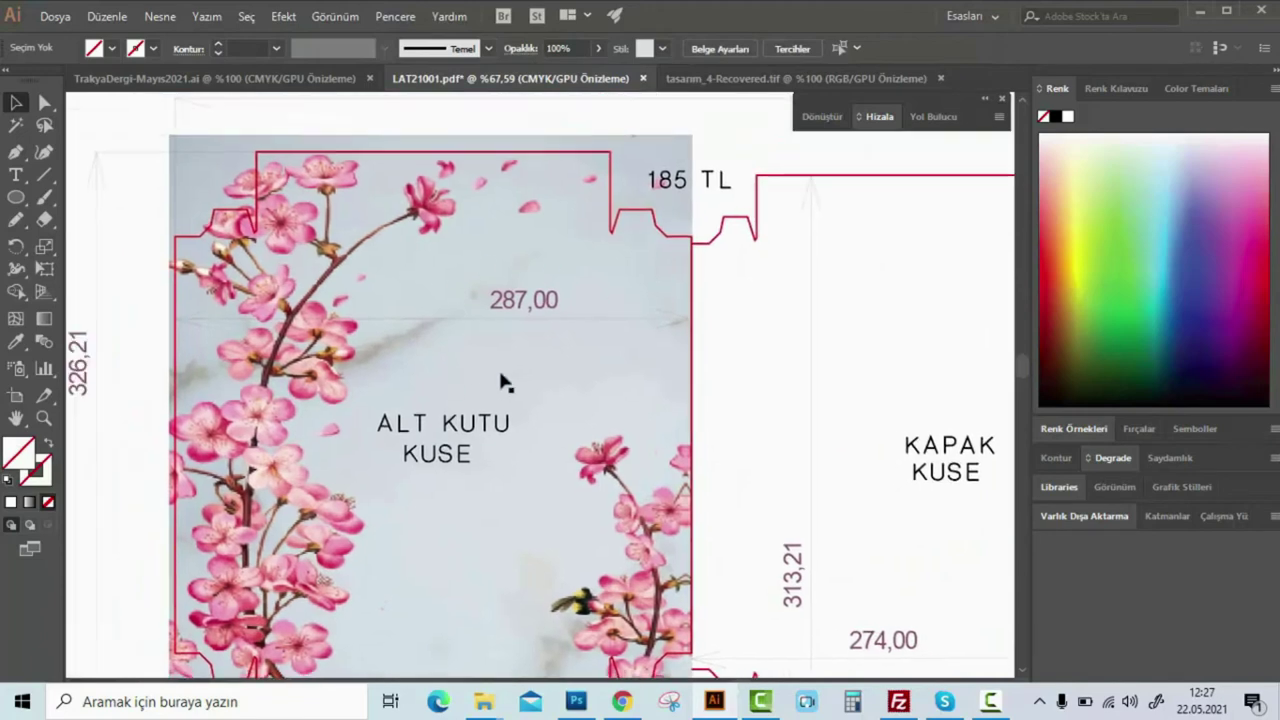
left_click(535, 153)
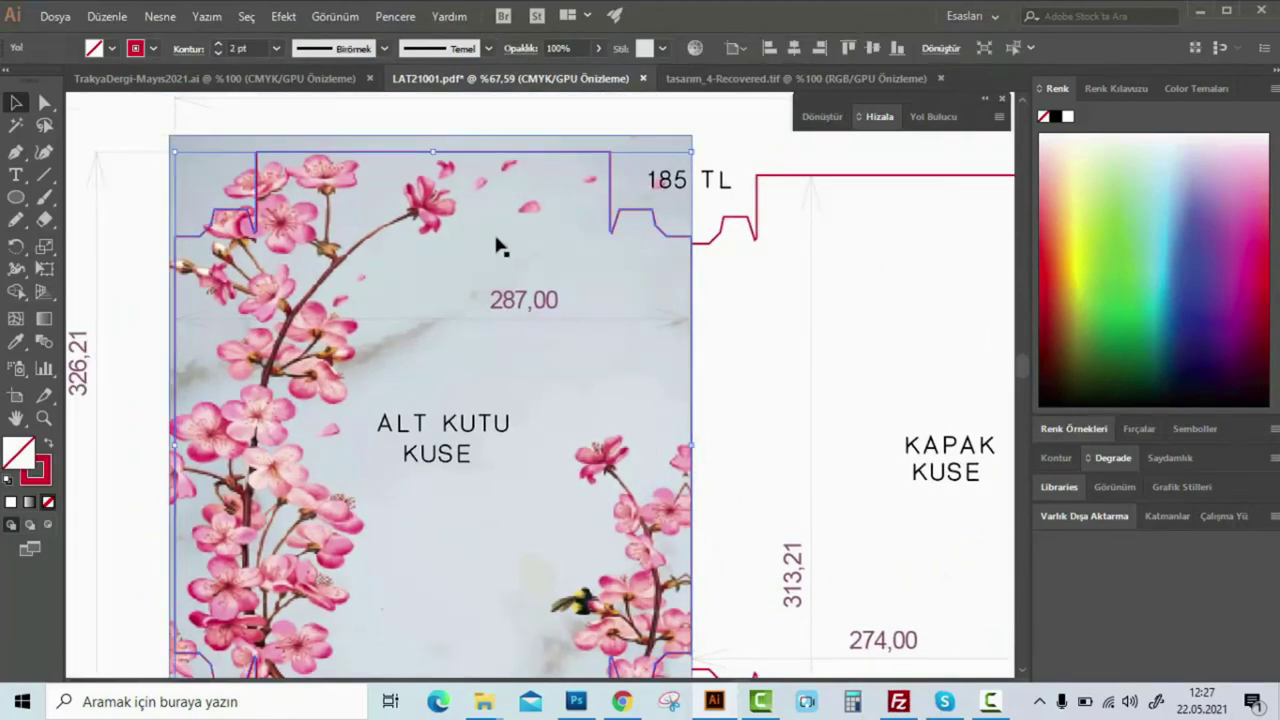
left_click(658, 182, "shift")
right_click(530, 210)
left_click(623, 341)
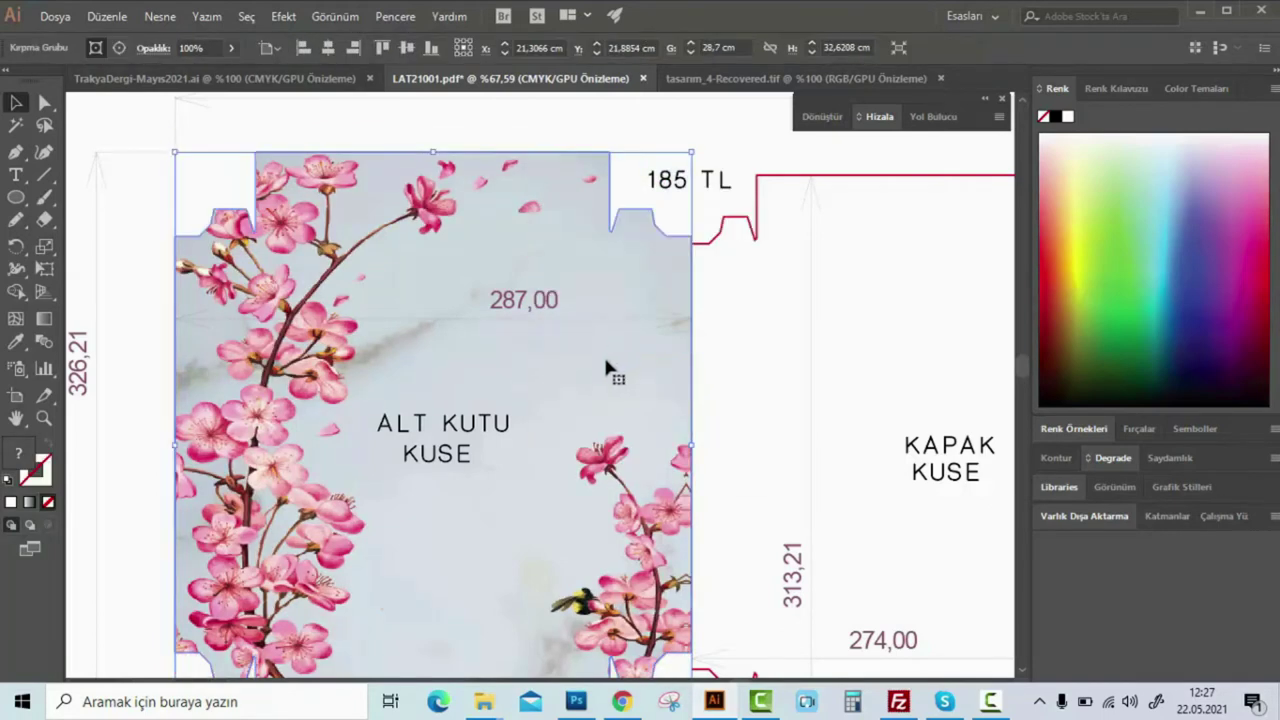
scroll(605, 368, "down", 2)
left_click(940, 190)
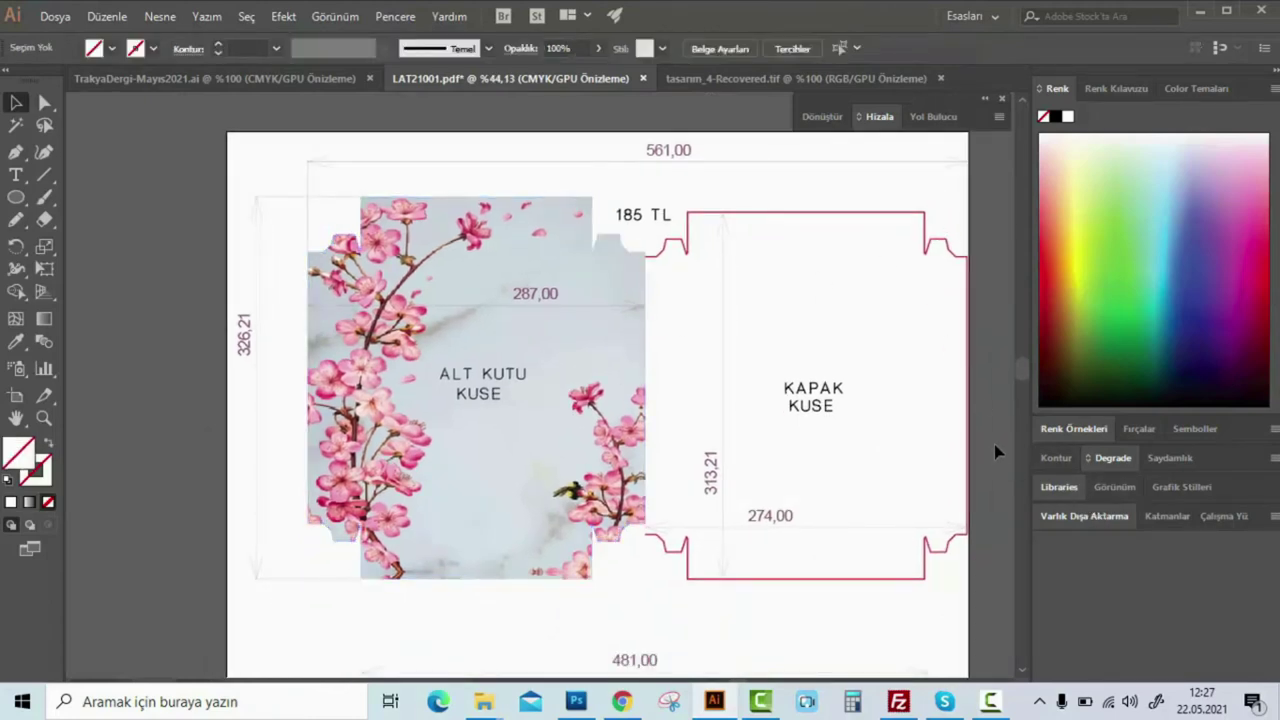
scroll(995, 446, "left", 1)
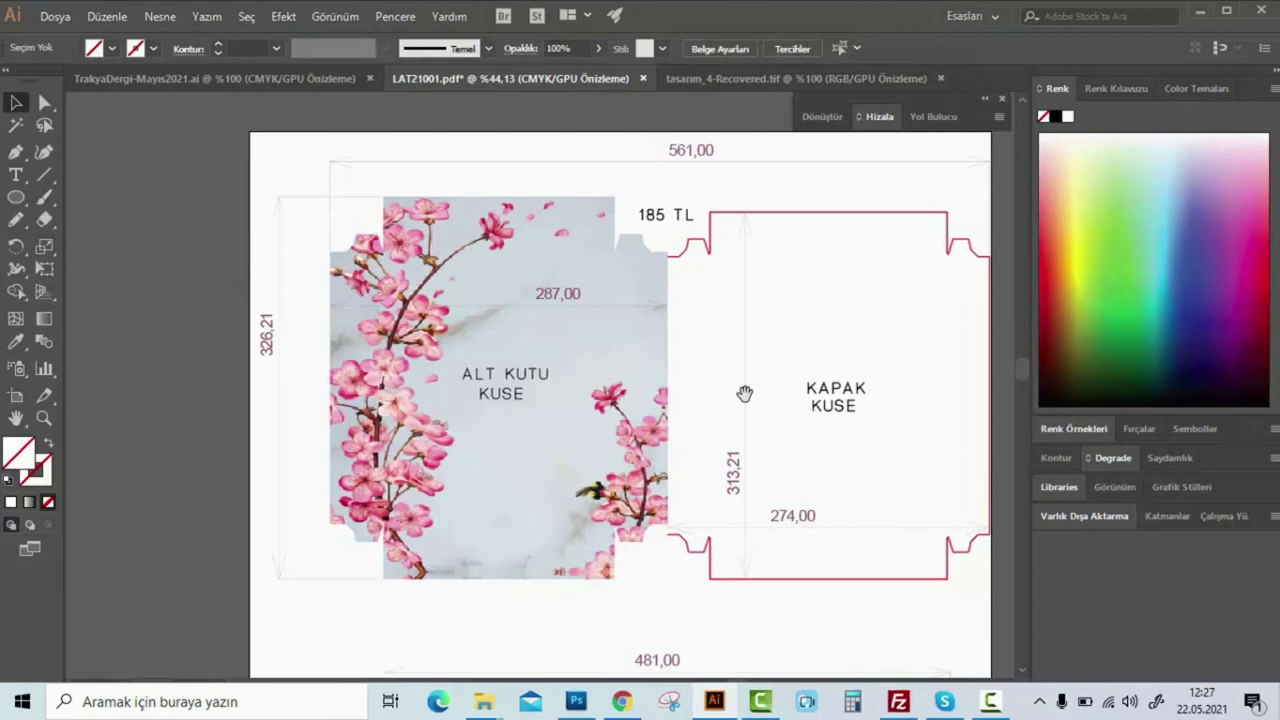
Zoom in on the die-line gap at the KAPAK panel's top edge and select its open end
left_click_drag(745, 393, 500, 349)
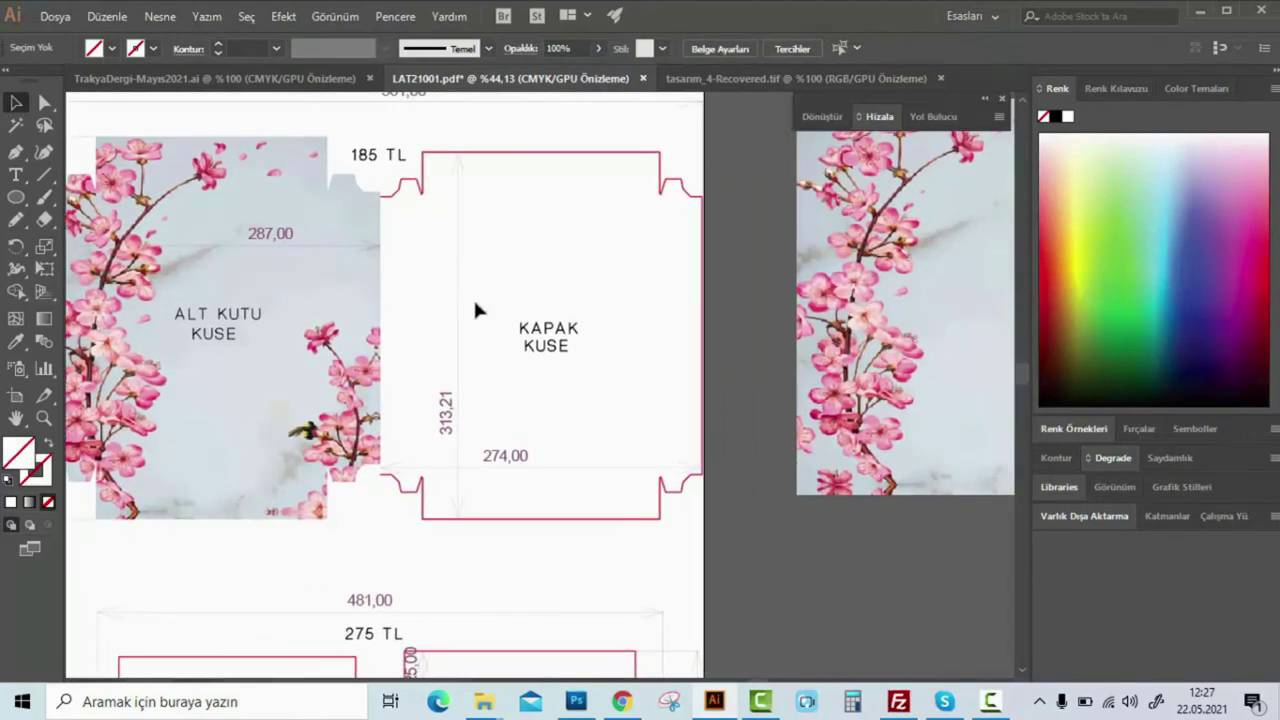
left_click_drag(399, 233, 600, 257)
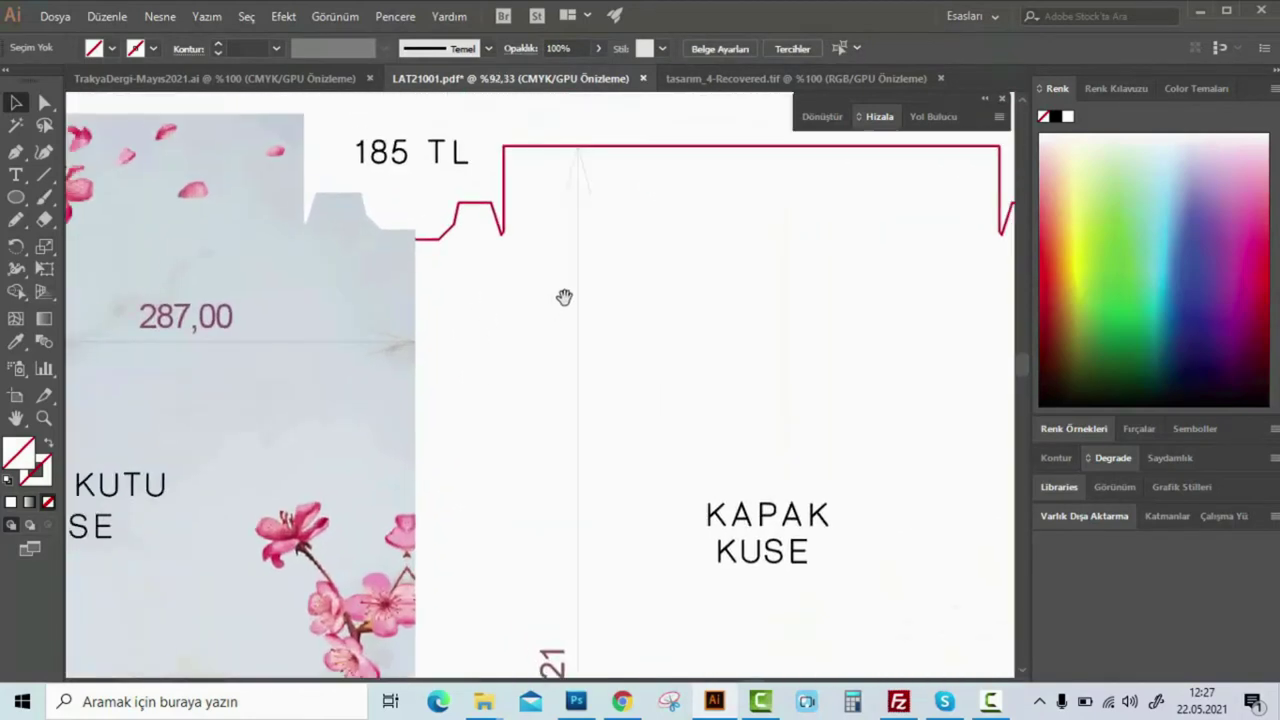
left_click_drag(465, 222, 750, 360)
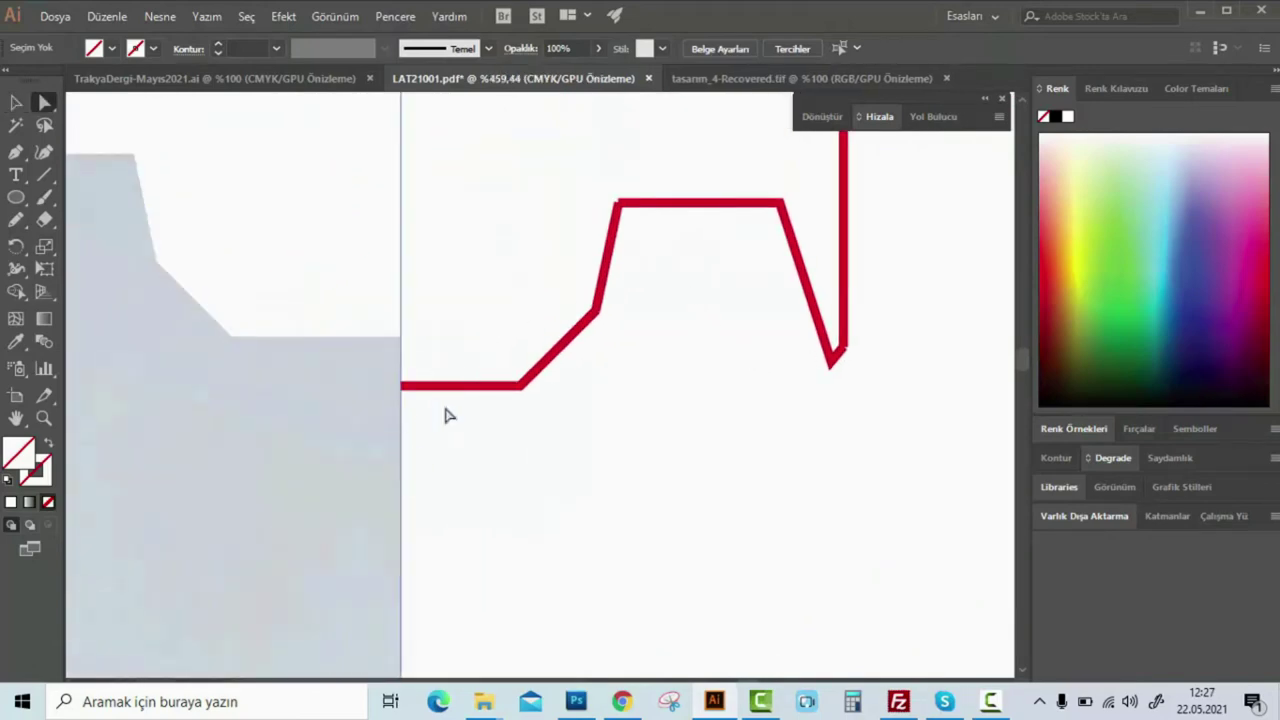
left_click(500, 388)
scroll(508, 414, "down", 2)
scroll(546, 320, "down", 2)
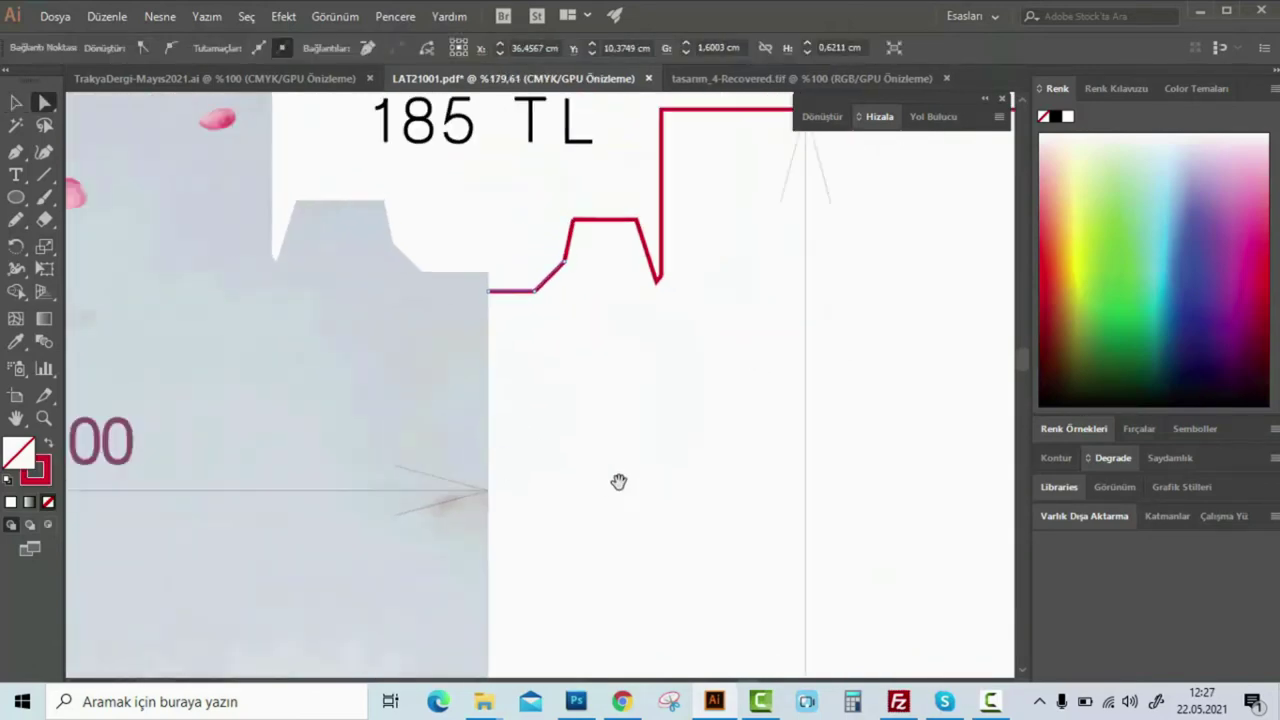
scroll(606, 480, "down", 2)
scroll(644, 357, "down", 2)
scroll(594, 466, "down", 1)
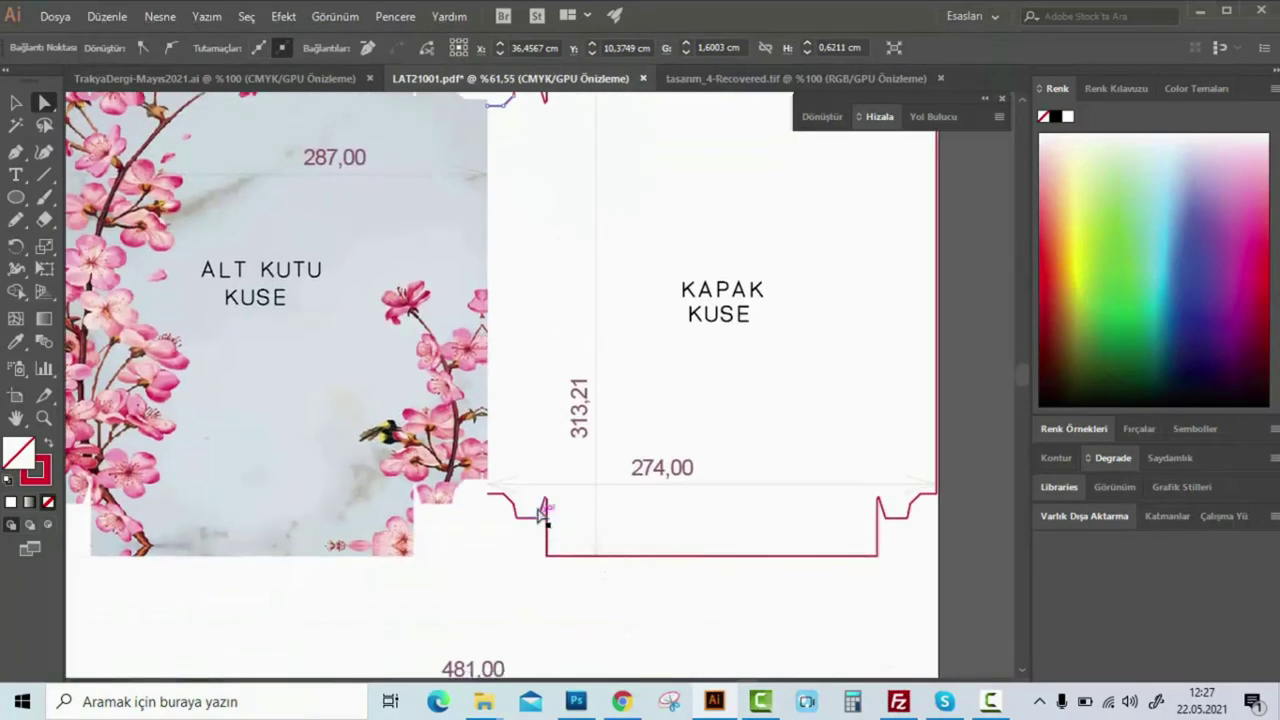
left_click_drag(497, 500, 551, 503)
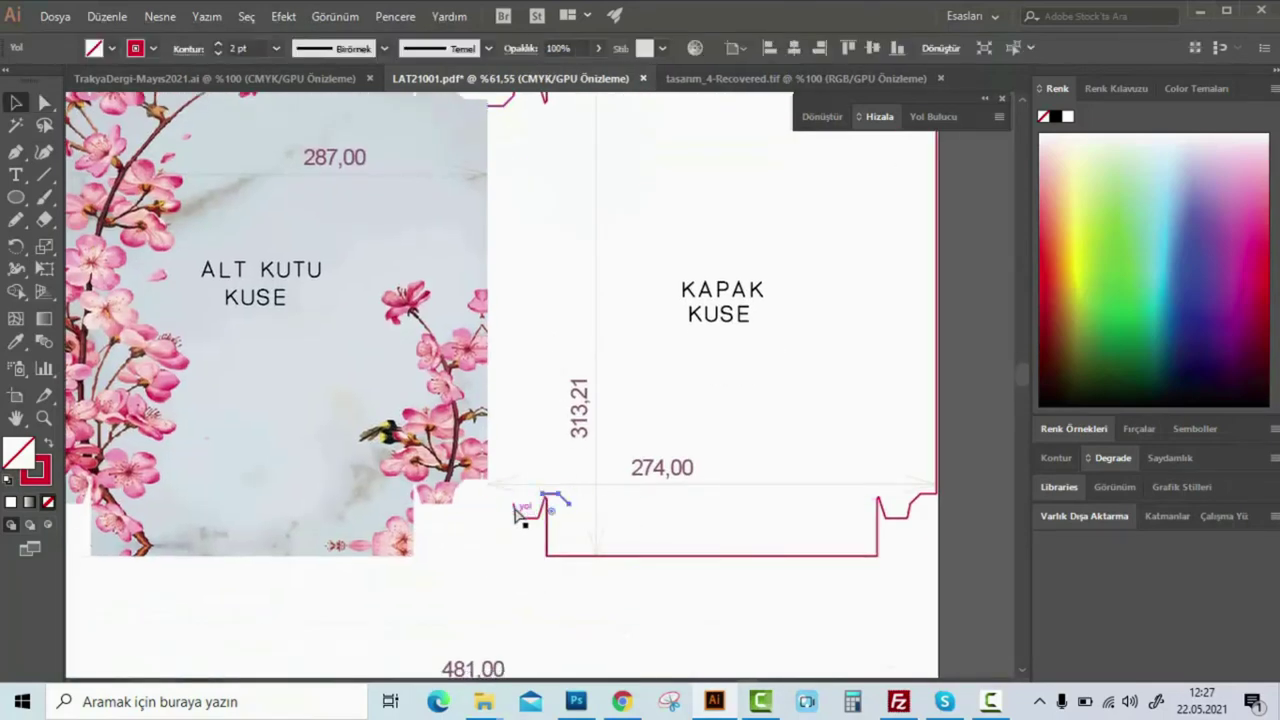
scroll(523, 514, "up", 2)
scroll(657, 465, "up", 1)
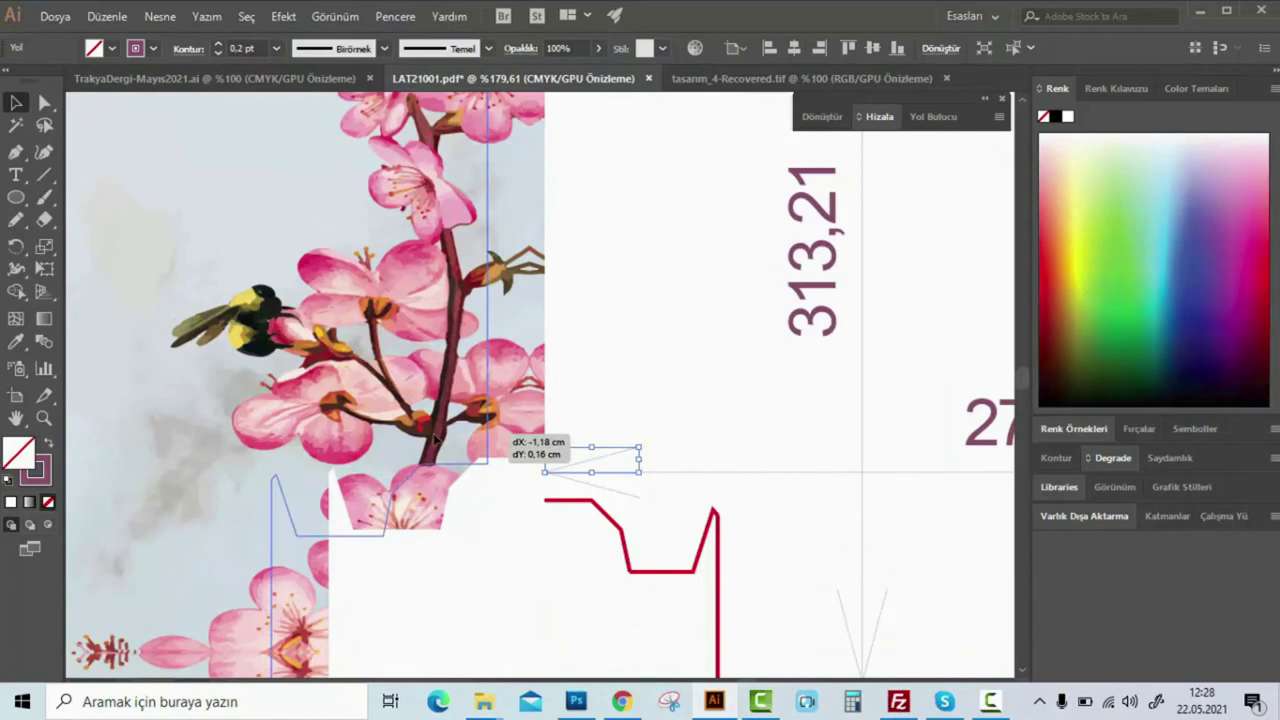
left_click_drag(540, 466, 363, 466)
key("ctrl+z")
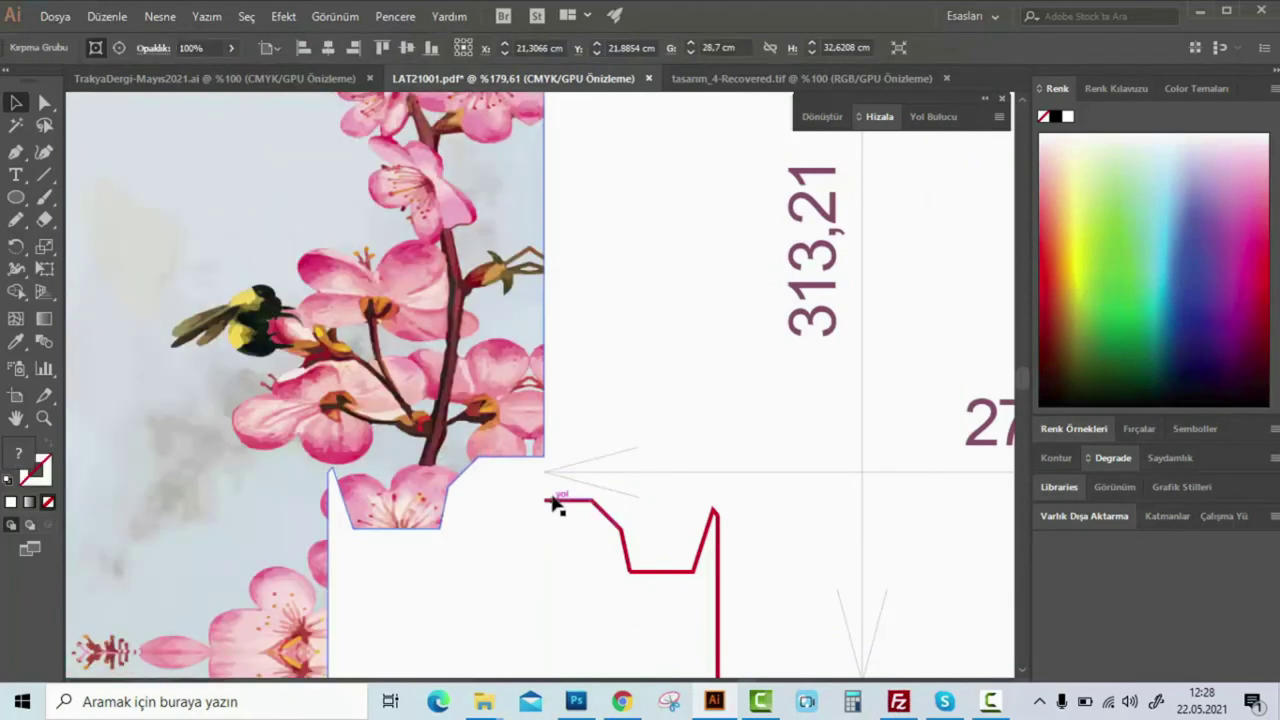
Continue the red die-line from its open end with the Pen tool
key("p")
left_click(548, 503)
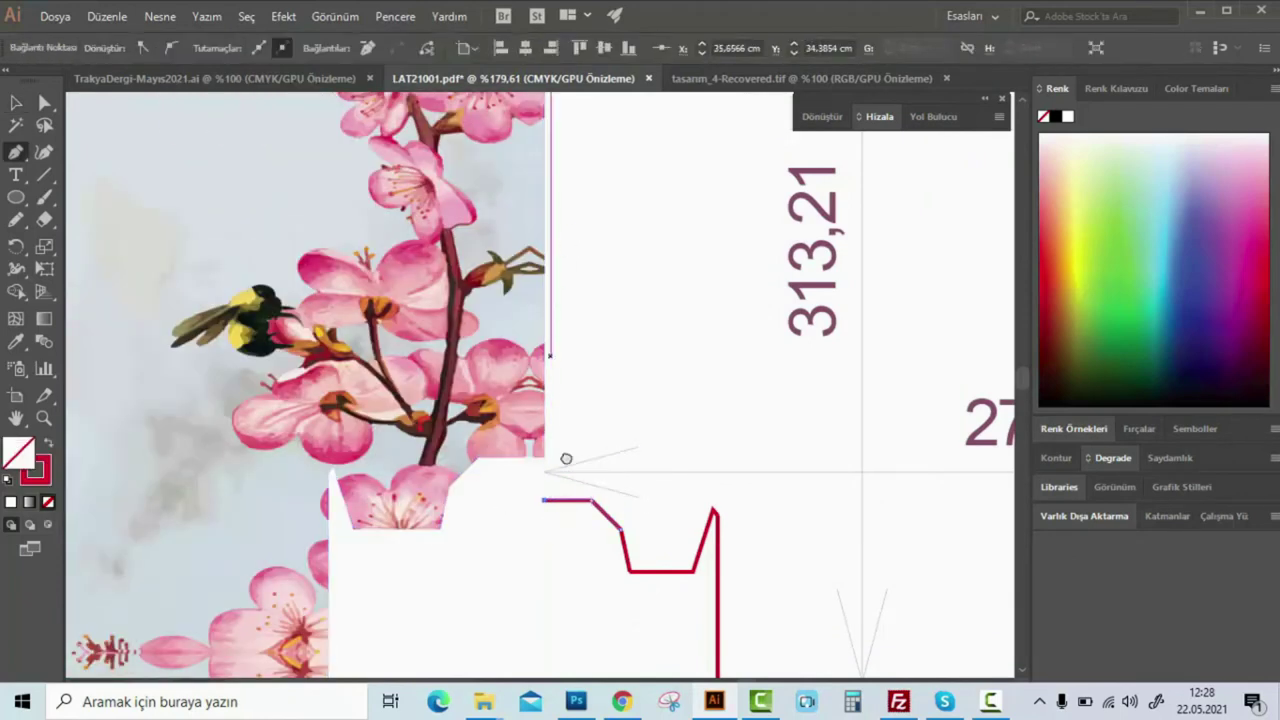
scroll(560, 388, "up", 3)
scroll(591, 371, "right", 10)
scroll(591, 371, "down", 5)
mouse_move(631, 312)
left_mouse_down()
mouse_move(614, 357)
mouse_move(820, 306)
left_mouse_up()
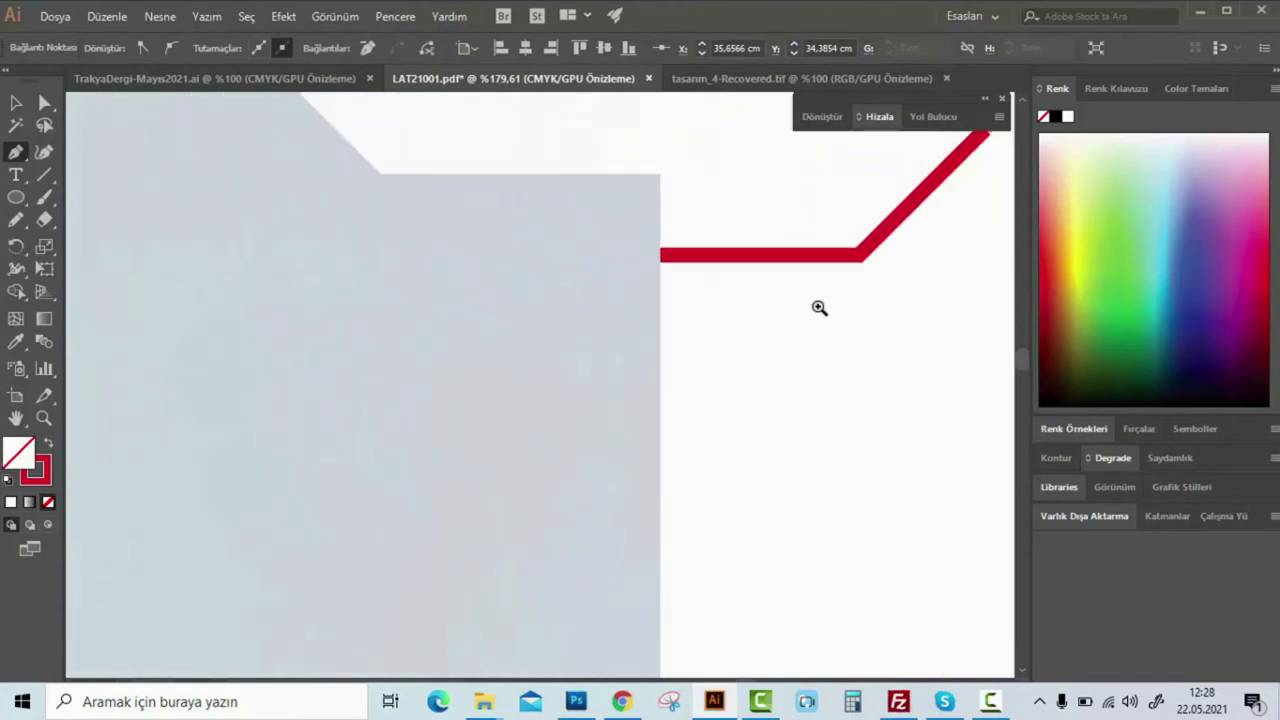
left_click_drag(673, 262, 734, 297)
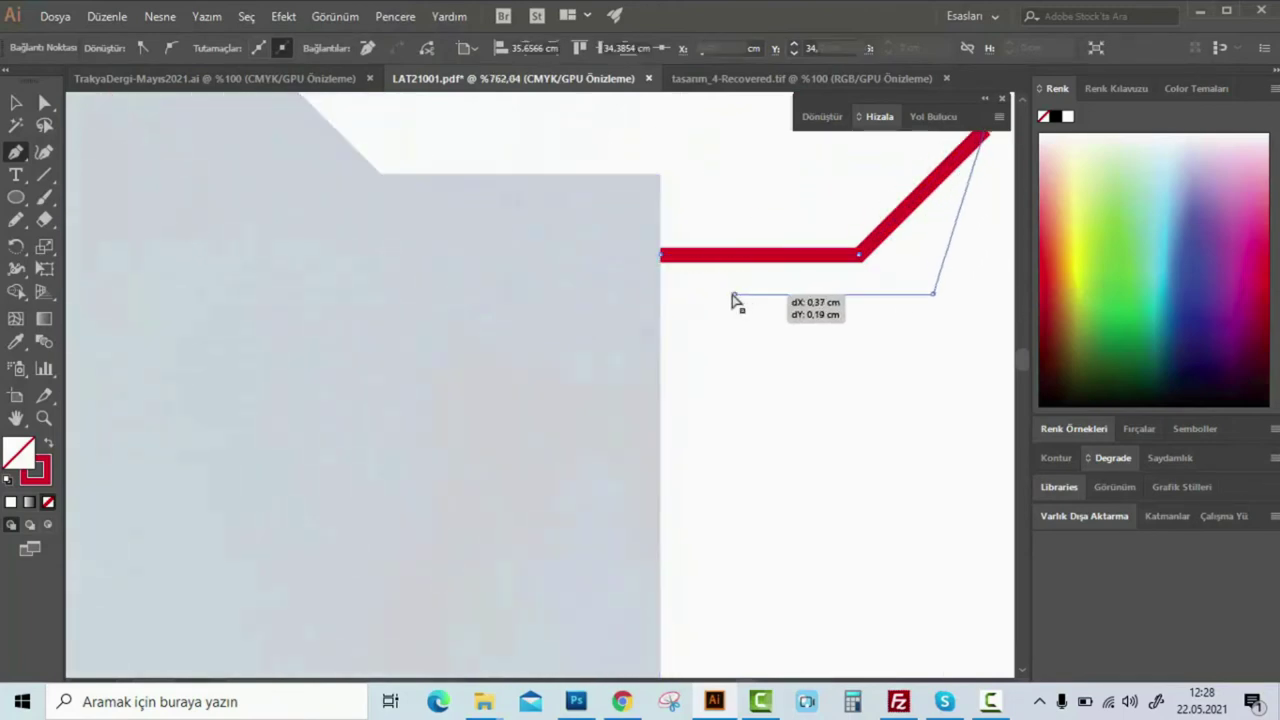
key("ctrl+z")
Add a corner anchor extending the red path vertically to where the fold lines meet
left_click(660, 262)
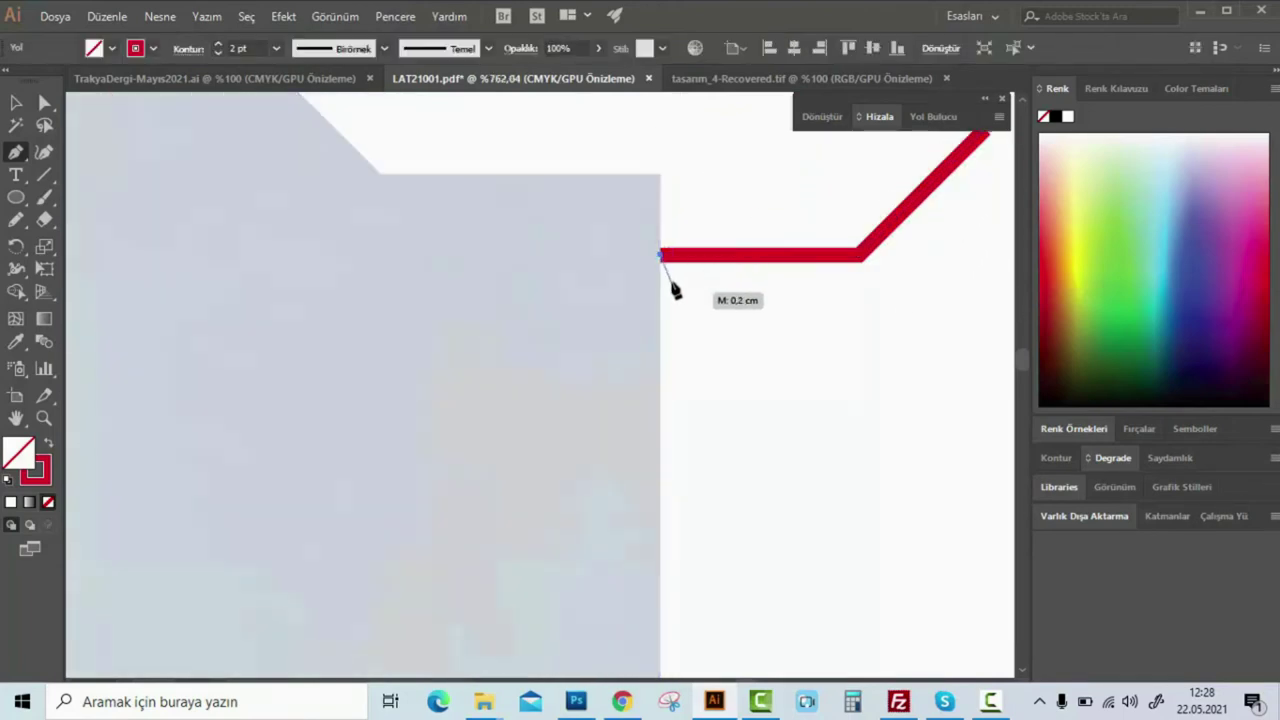
scroll(669, 583, "up", 3)
scroll(680, 600, "down", 3)
left_click_drag(620, 247, 614, 458)
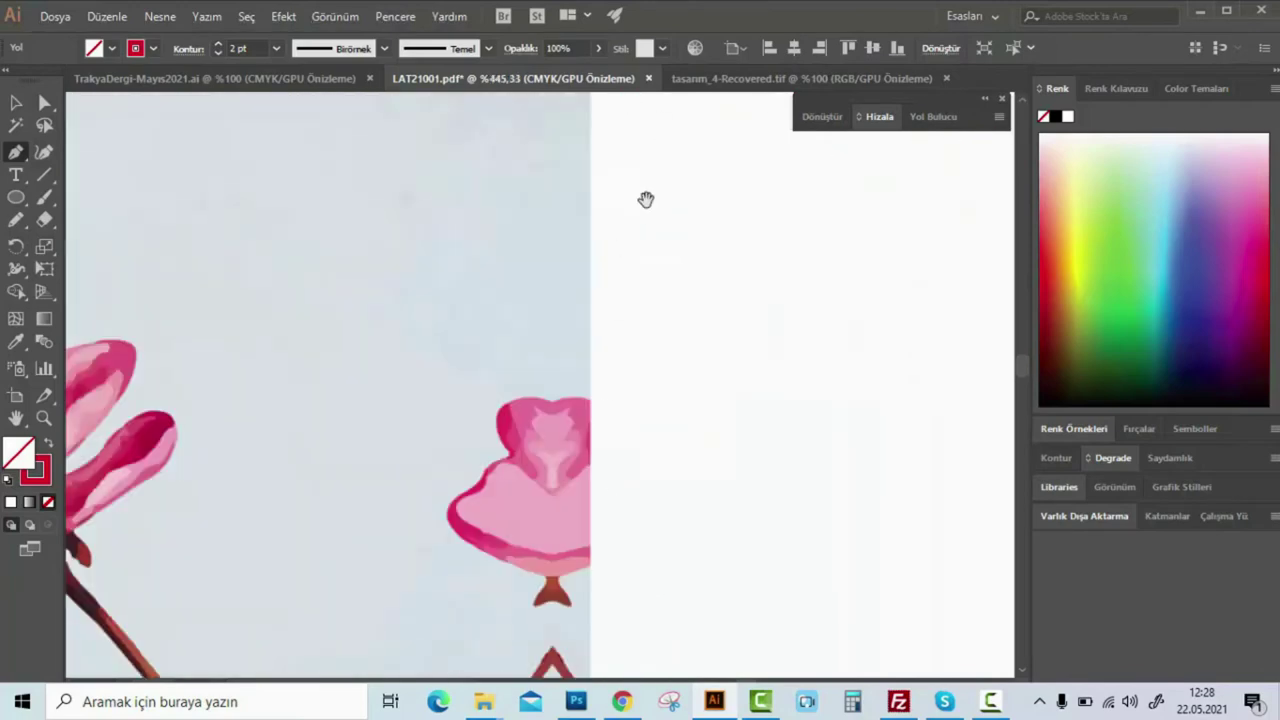
scroll(614, 458, "down", 3)
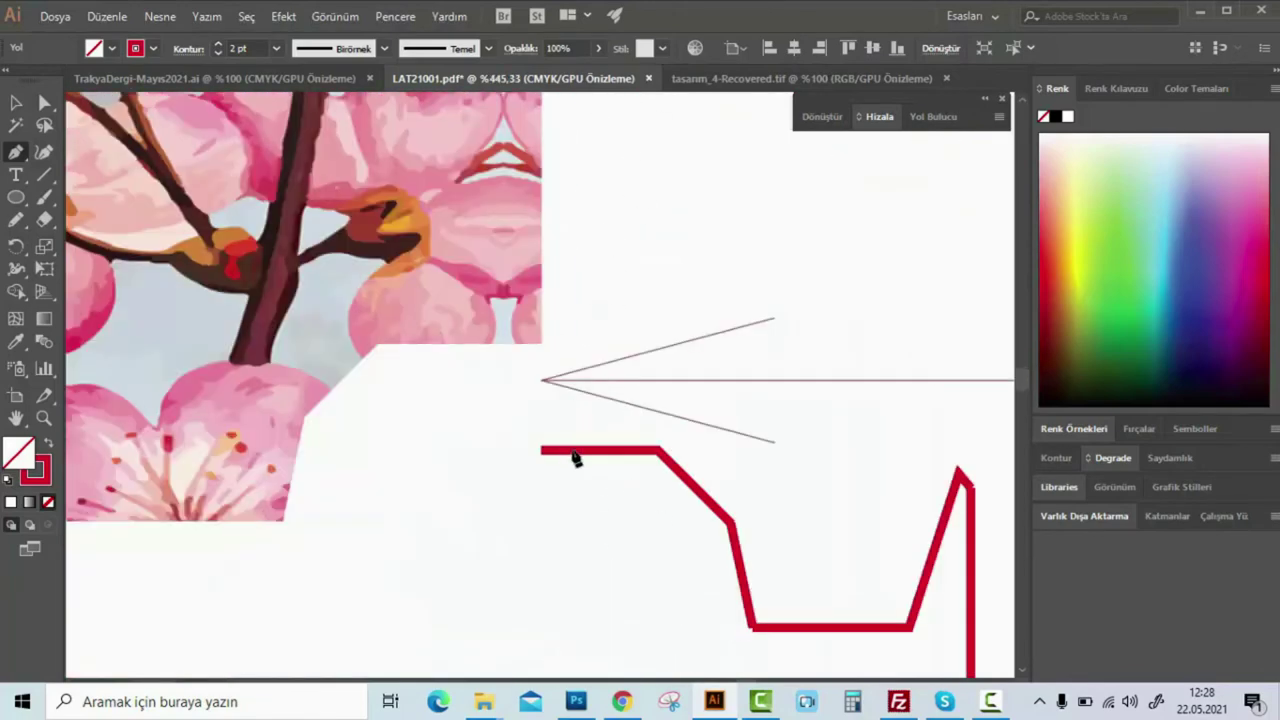
left_click(543, 452)
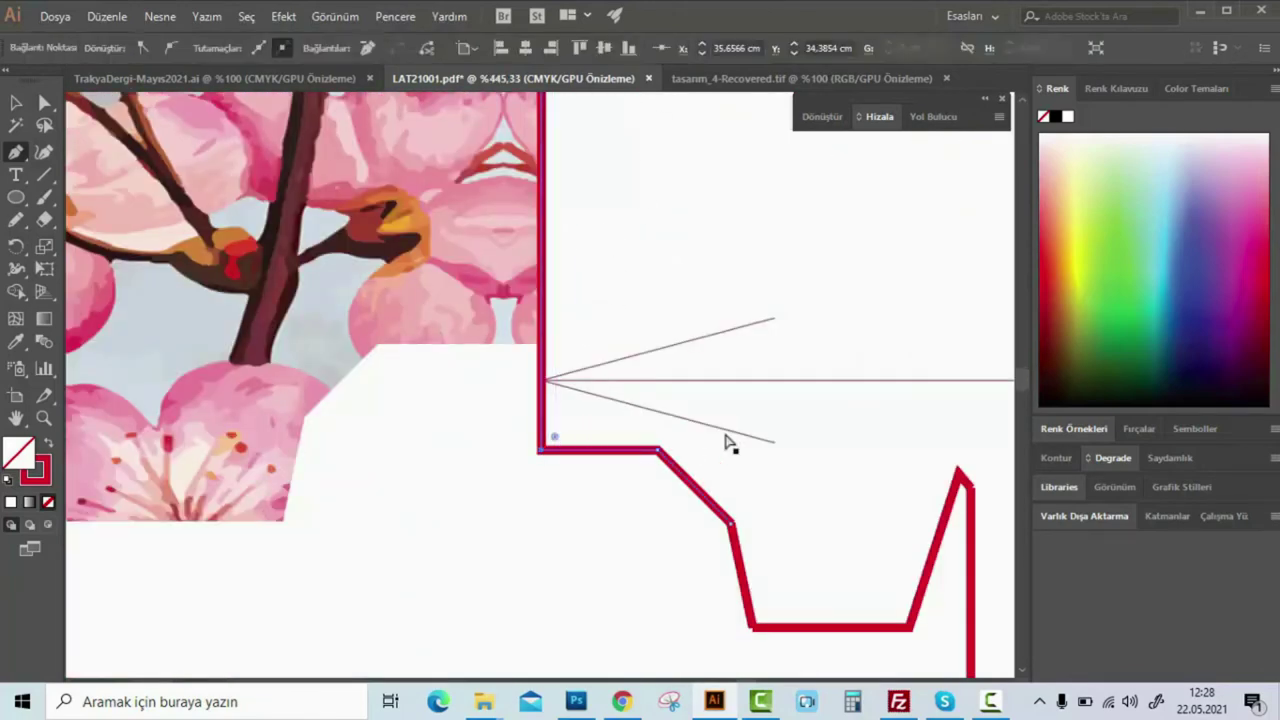
scroll(767, 494, "up", 3)
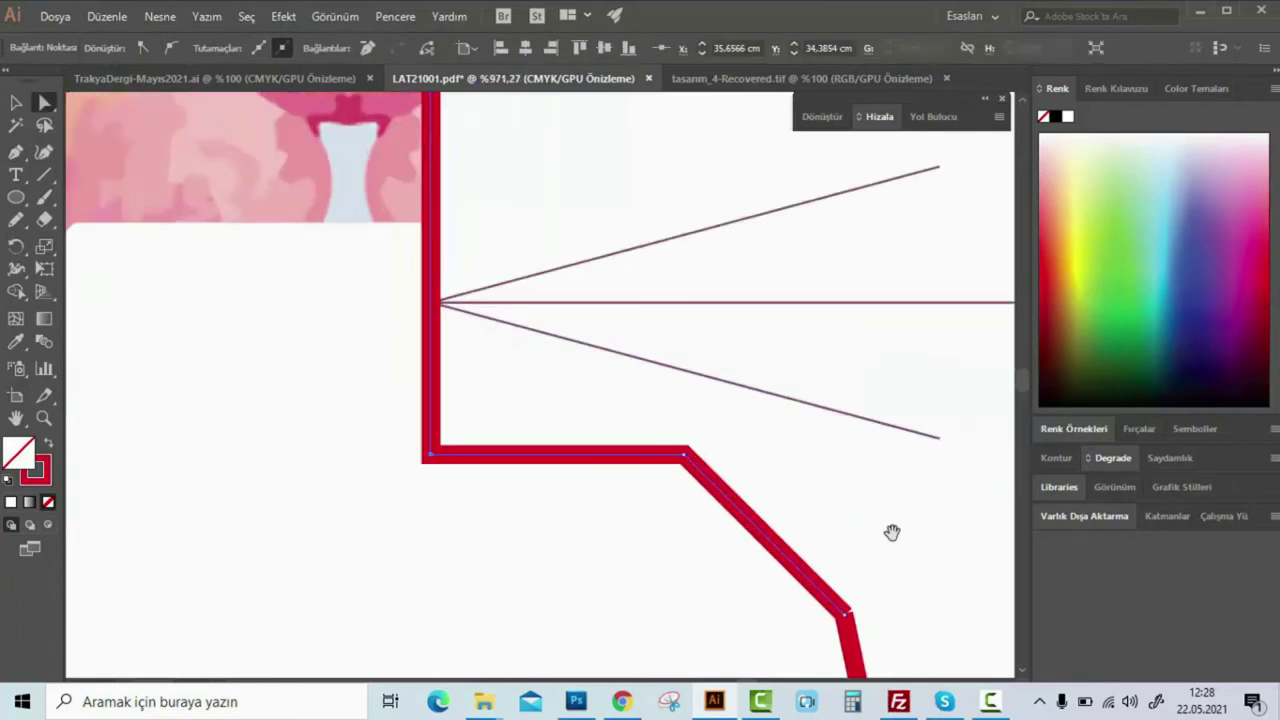
left_click_drag(760, 502, 700, 540)
Join the endpoints at the first corner, then try a join at the next and dismiss the warning
right_click(708, 512)
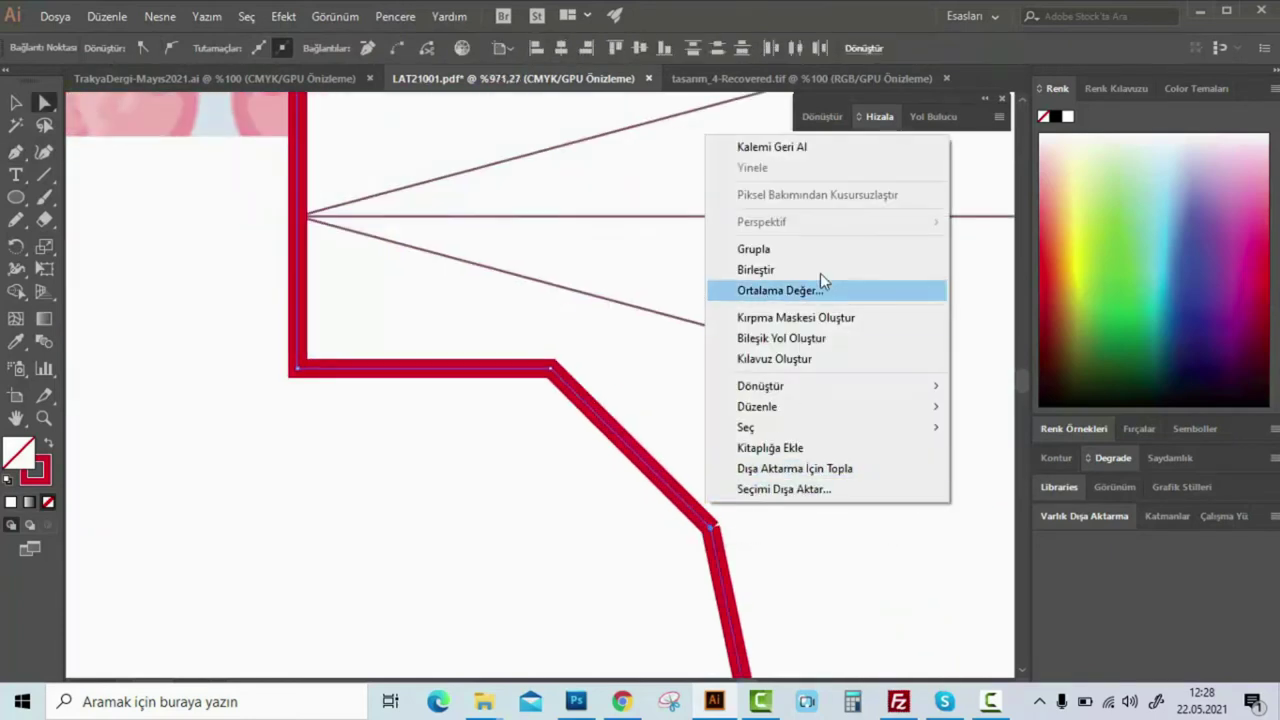
left_click(800, 269)
left_click_drag(826, 537, 649, 269)
left_click(649, 269)
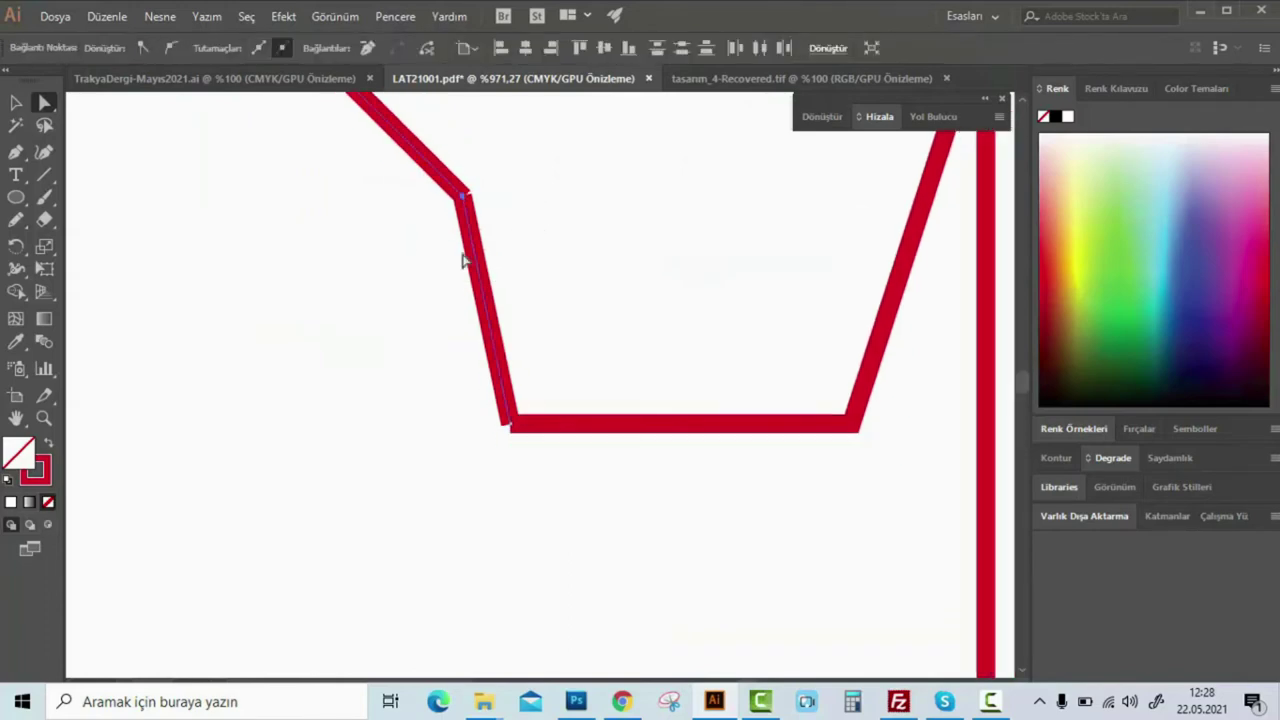
right_click(464, 250)
left_click(553, 403)
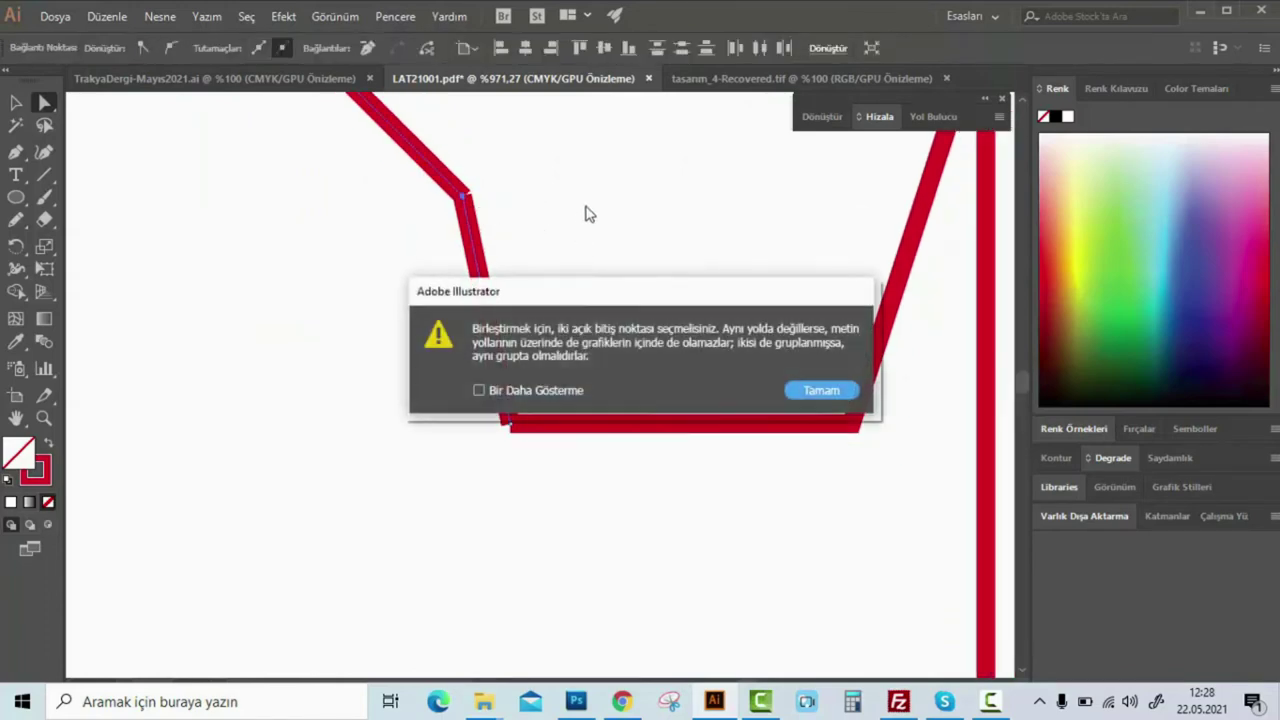
key("Return")
Nudge the loose endpoint onto its neighbour at the gapped corner
left_click(508, 194)
scroll(617, 234, "up", 2)
left_click_drag(548, 256, 555, 260)
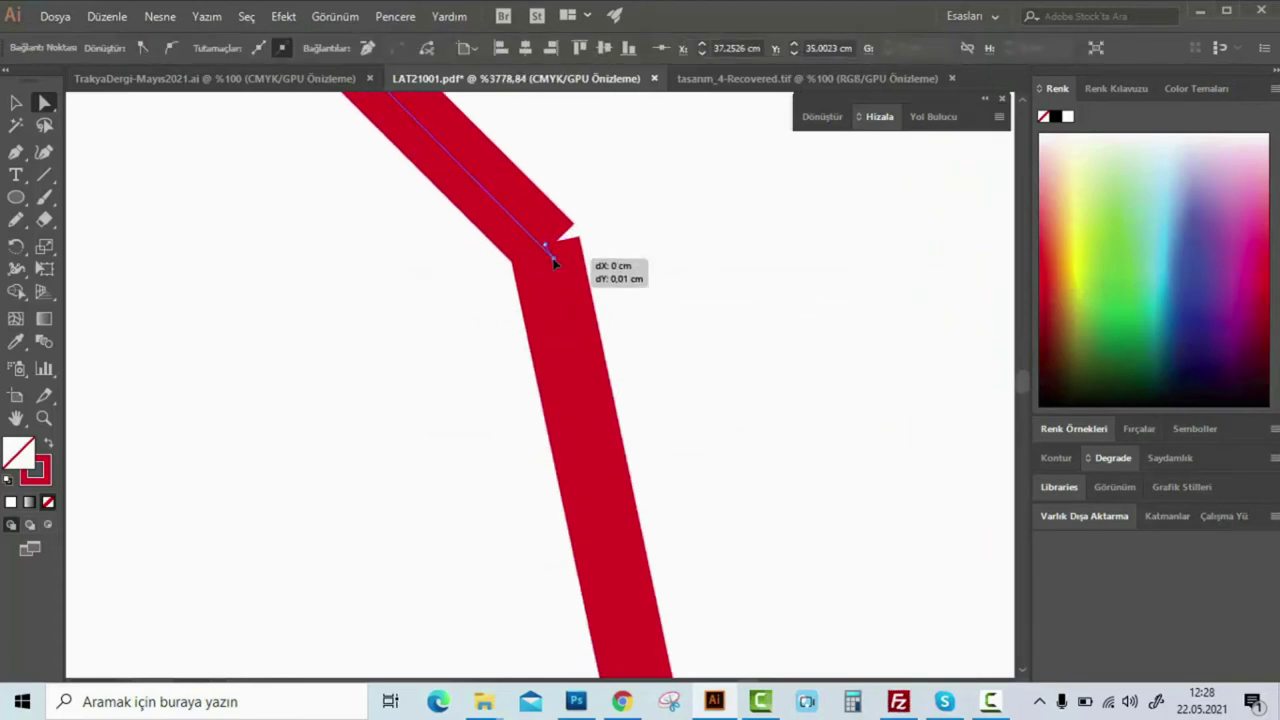
left_click_drag(547, 248, 553, 255)
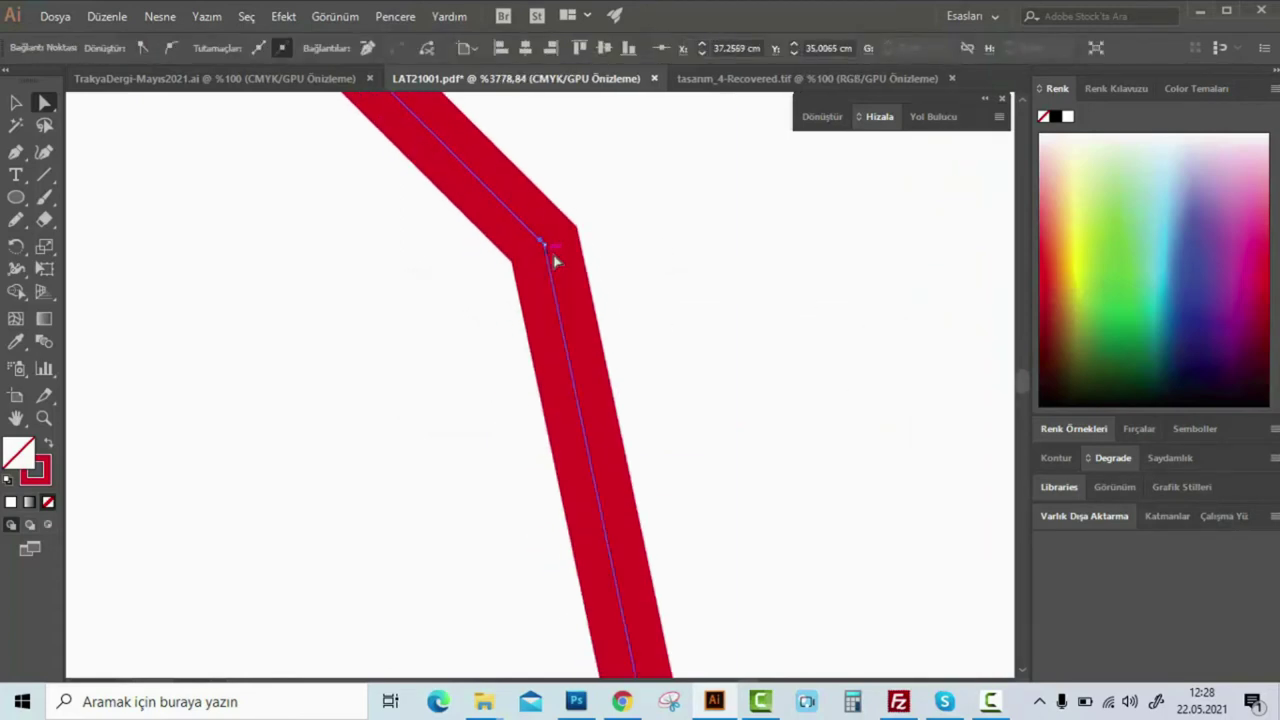
scroll(540, 237, "up", 3)
scroll(352, 334, "down", 3)
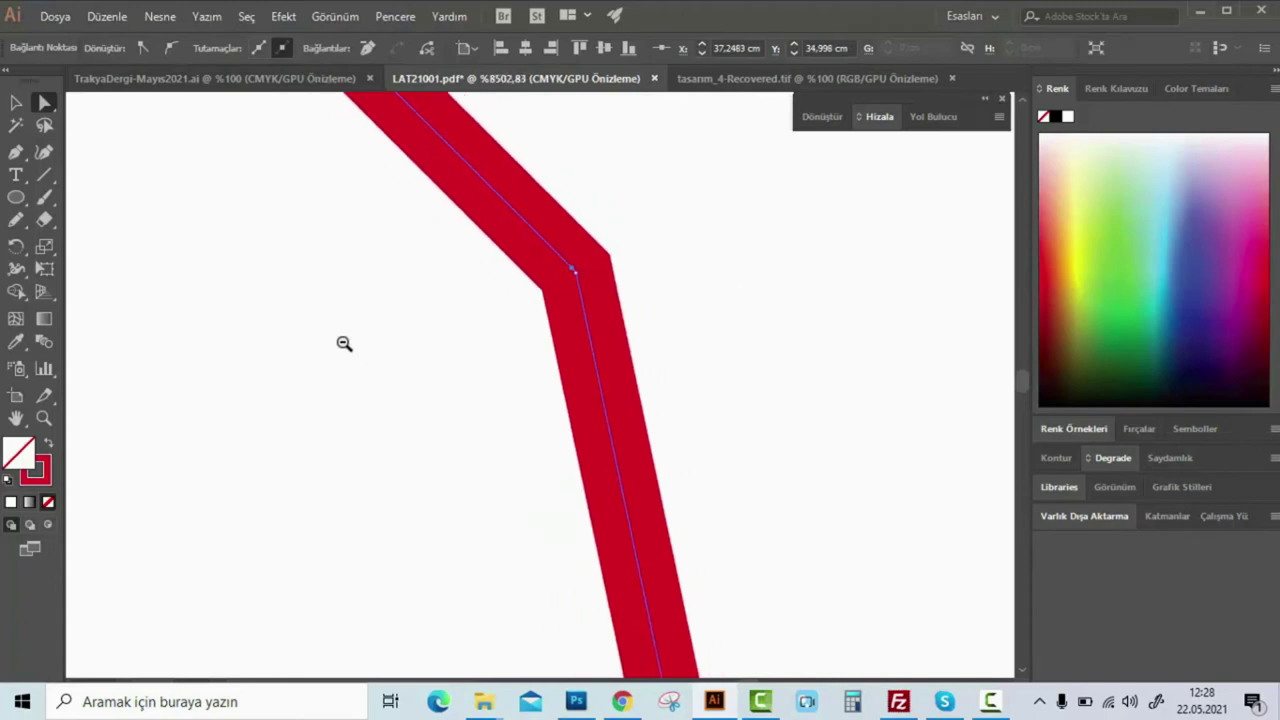
scroll(615, 397, "down", 5)
Join the red band endpoints at that corner
left_click_drag(519, 325, 688, 333)
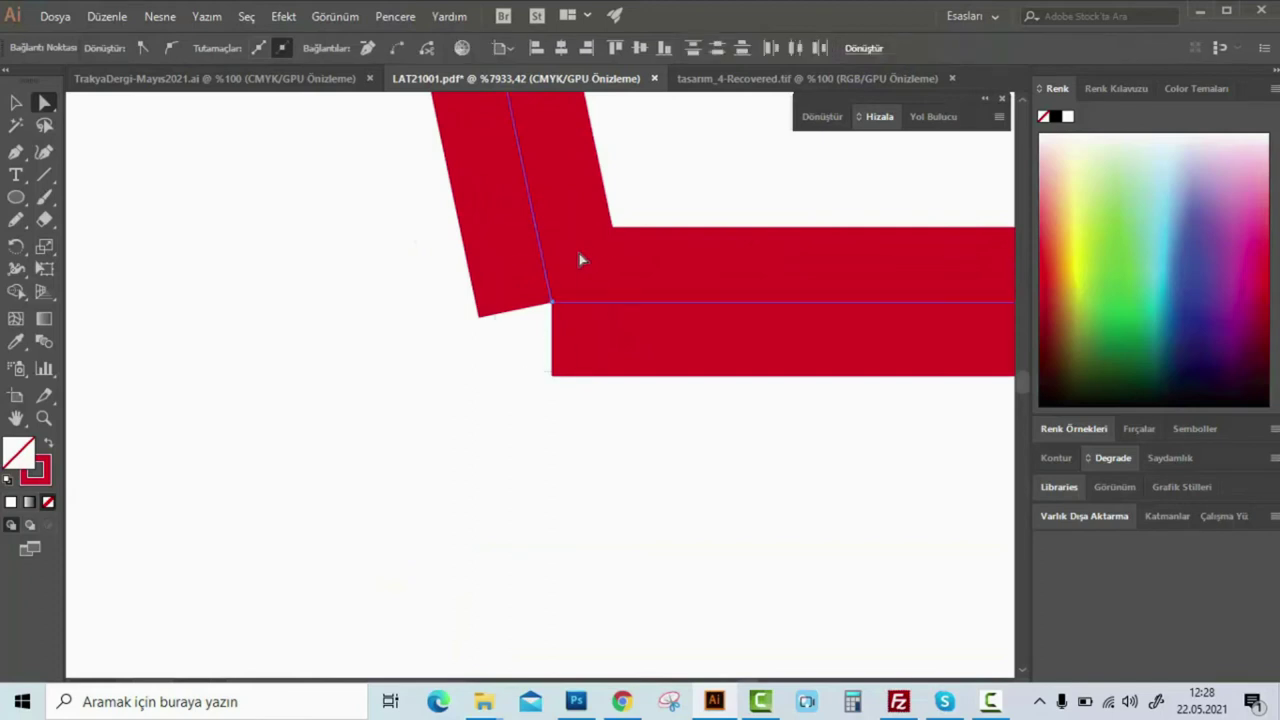
right_click(553, 298)
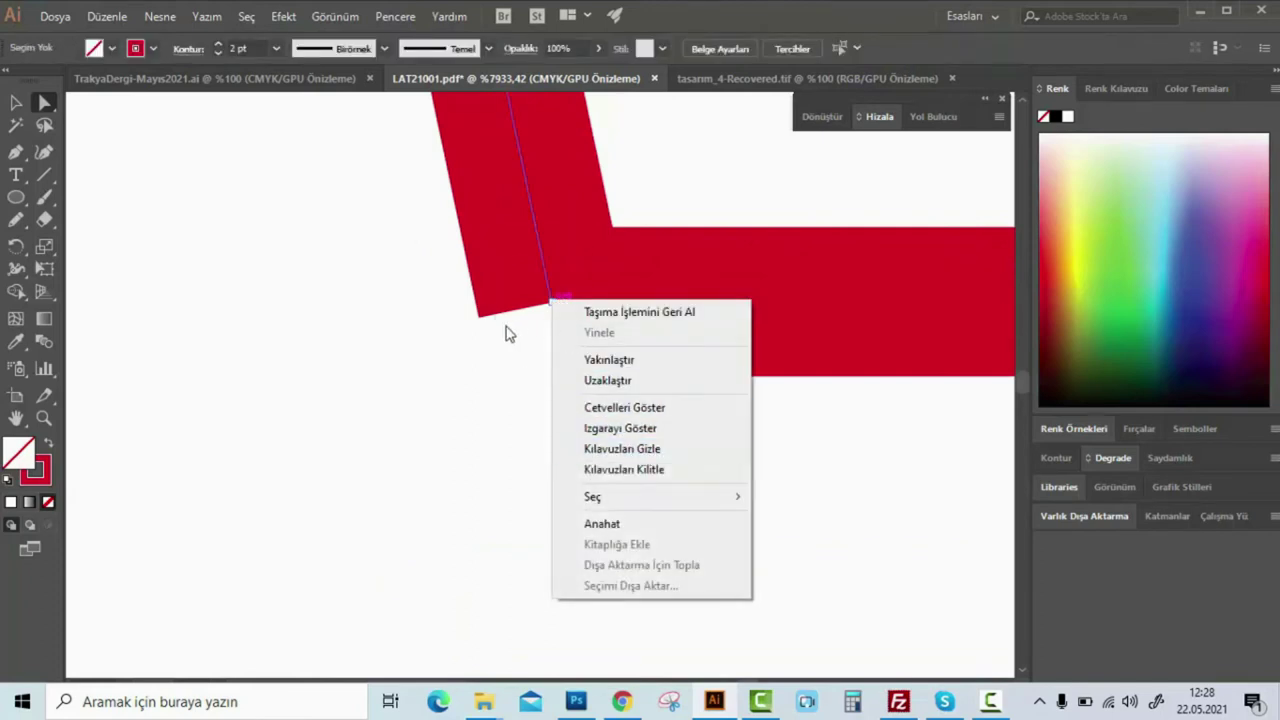
left_click(503, 371)
left_click(569, 306)
right_click(560, 300)
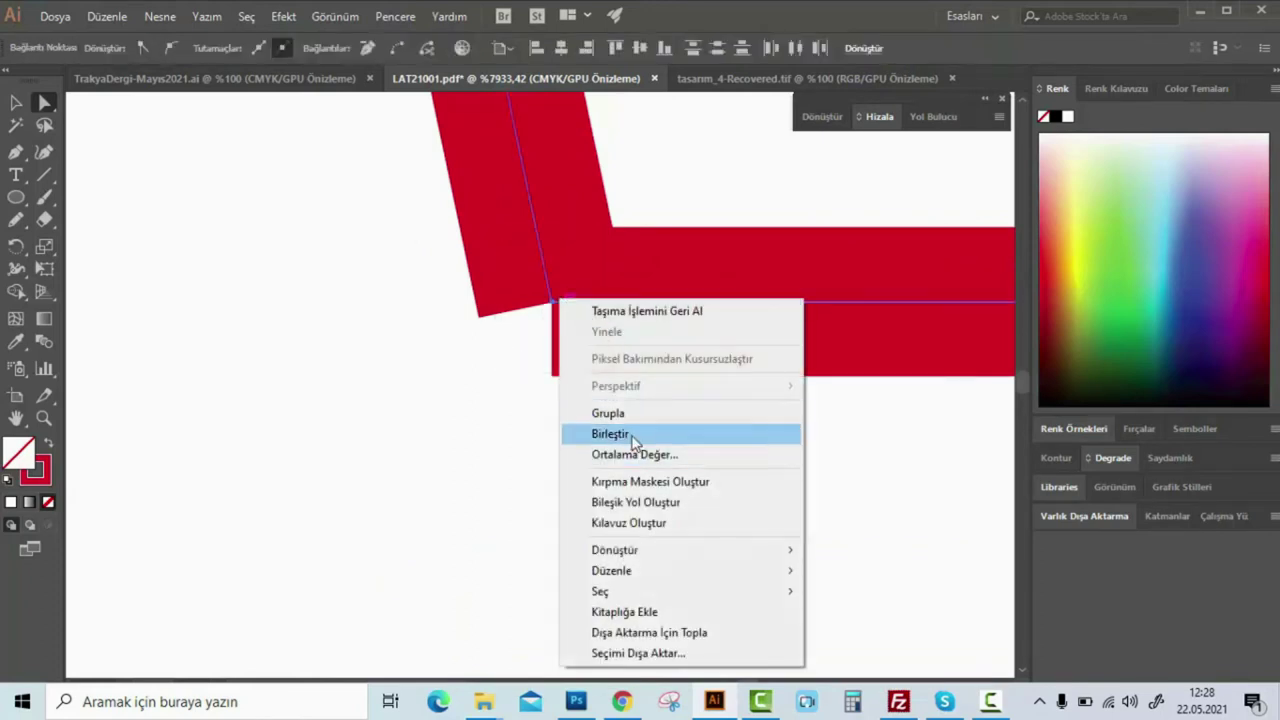
left_click(670, 435)
Join the endpoints at the angled apex corner
left_click_drag(669, 431, 406, 440)
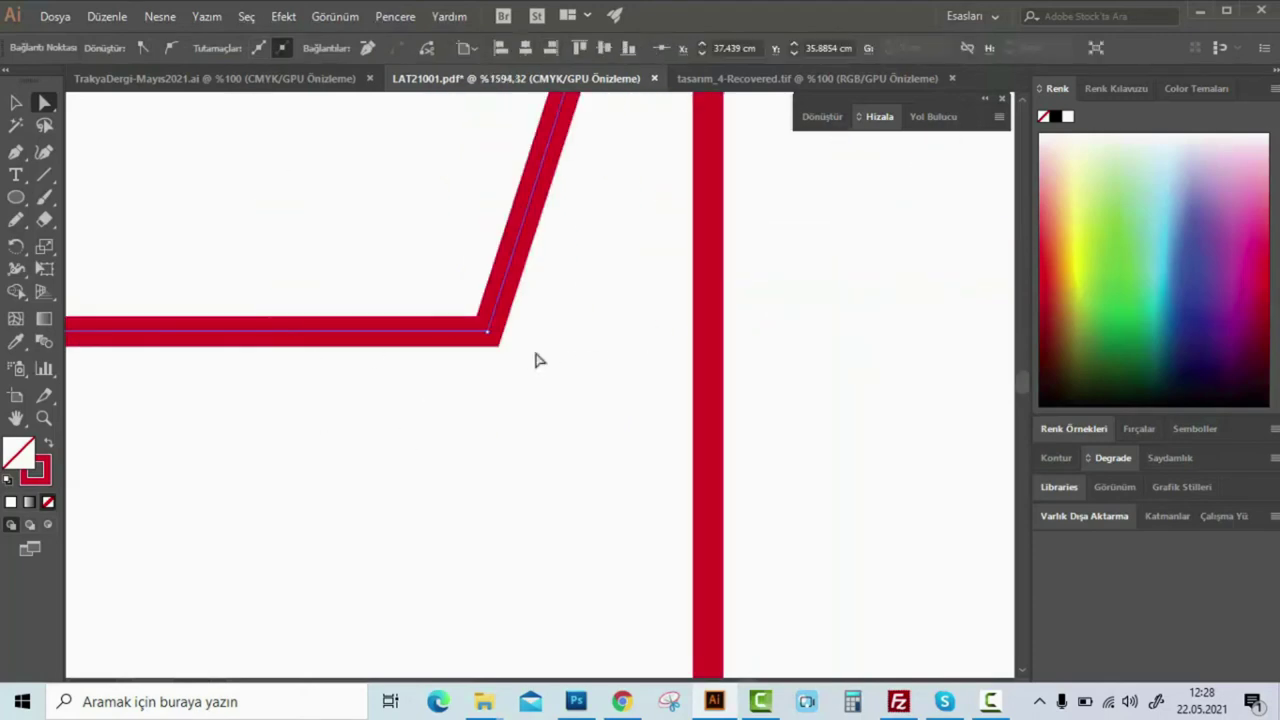
scroll(554, 608, "up", 5)
scroll(620, 450, "up", 2)
left_click(684, 314)
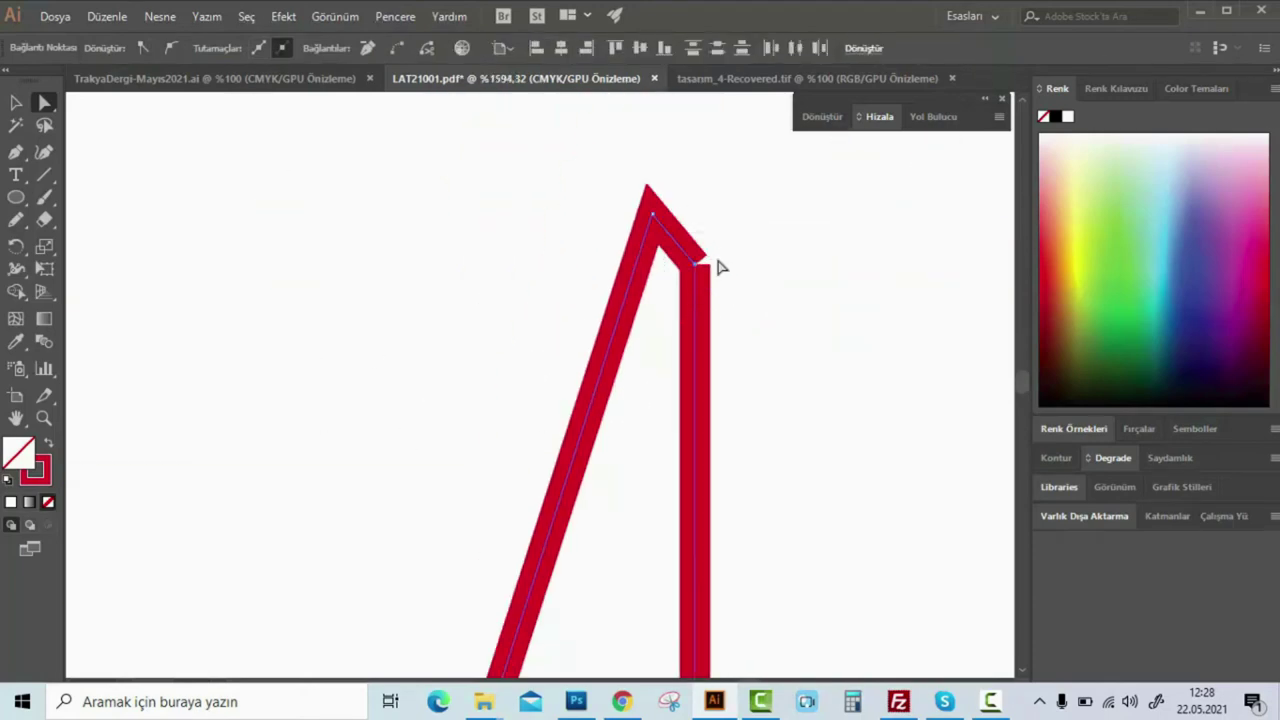
left_click_drag(757, 264, 674, 294)
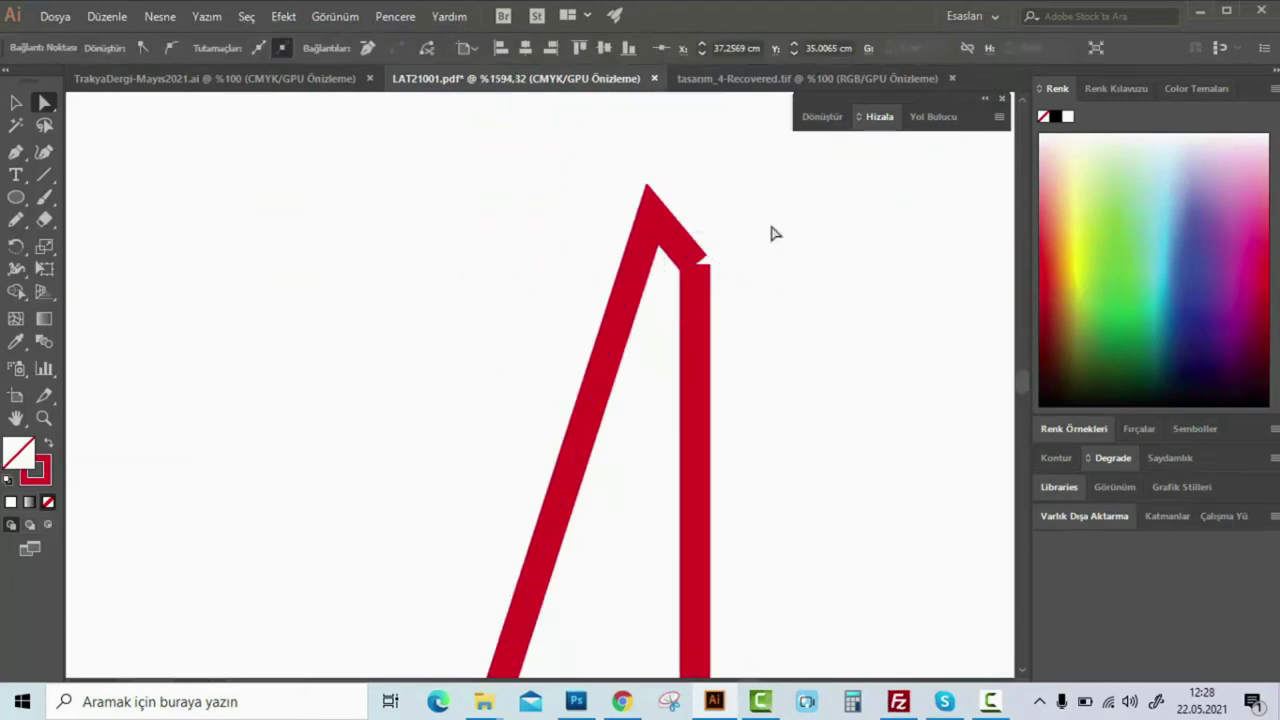
right_click(710, 272)
left_click(790, 400)
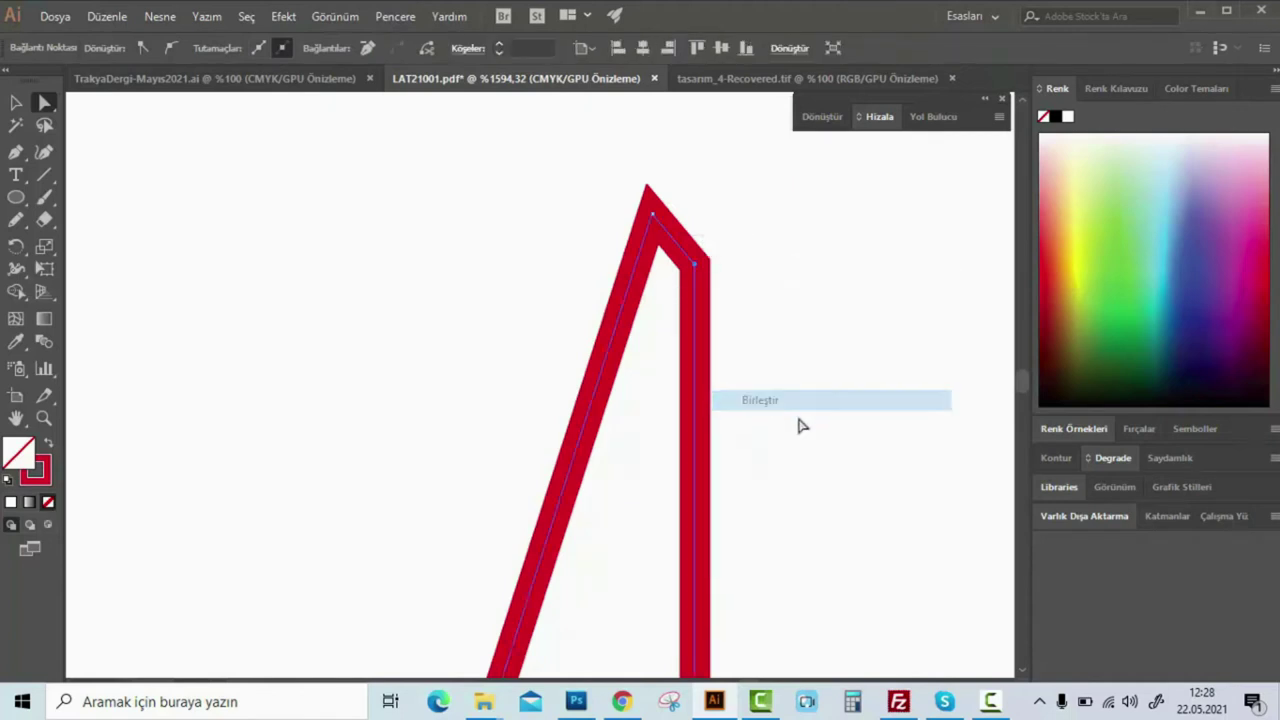
Pan along the red die-line to inspect the remaining corners
mouse_move(837, 503)
left_mouse_down()
mouse_move(746, 205)
mouse_move(654, 117)
mouse_move(669, 477)
mouse_move(117, 480)
mouse_move(241, 455)
left_mouse_up()
left_click_drag(811, 473, 643, 457)
left_click_drag(1000, 480, 760, 437)
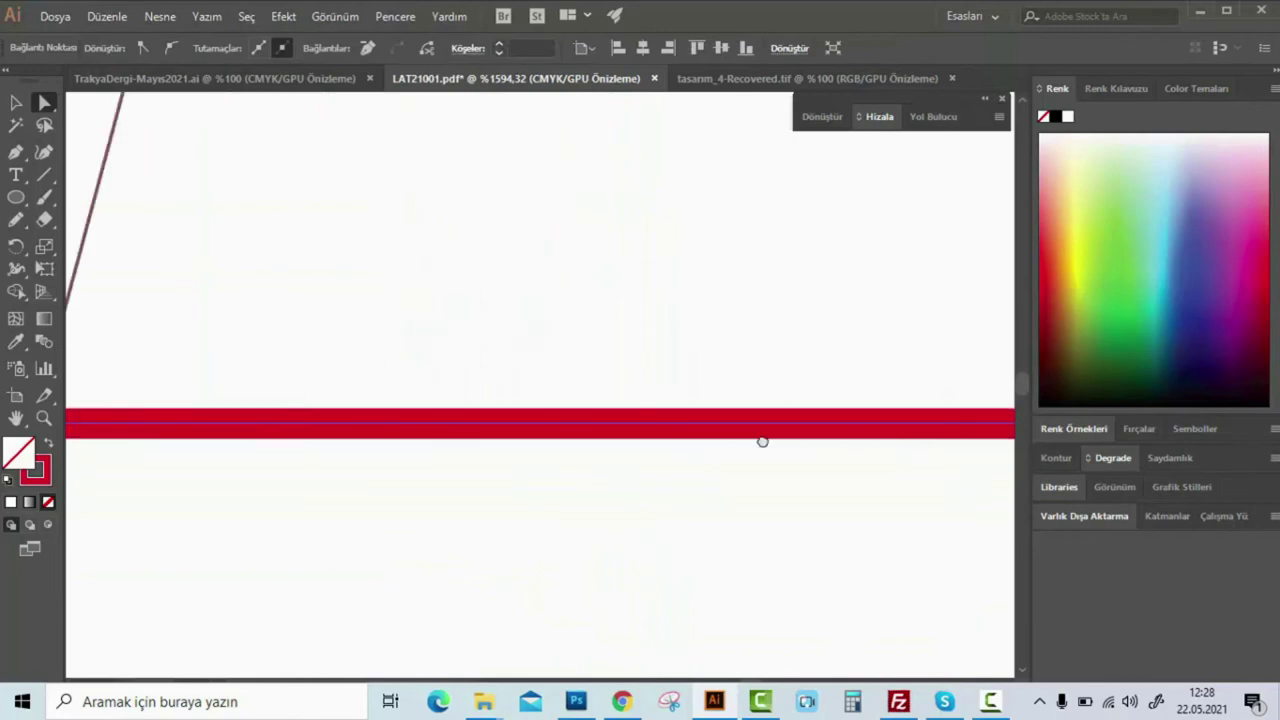
Join the open endpoints at the peaked section of the red die-line
left_click_drag(597, 389, 597, 409)
mouse_move(432, 438)
left_mouse_down()
mouse_move(432, 412)
mouse_move(306, 394)
left_mouse_up()
scroll(646, 449, "down", 3, "alt")
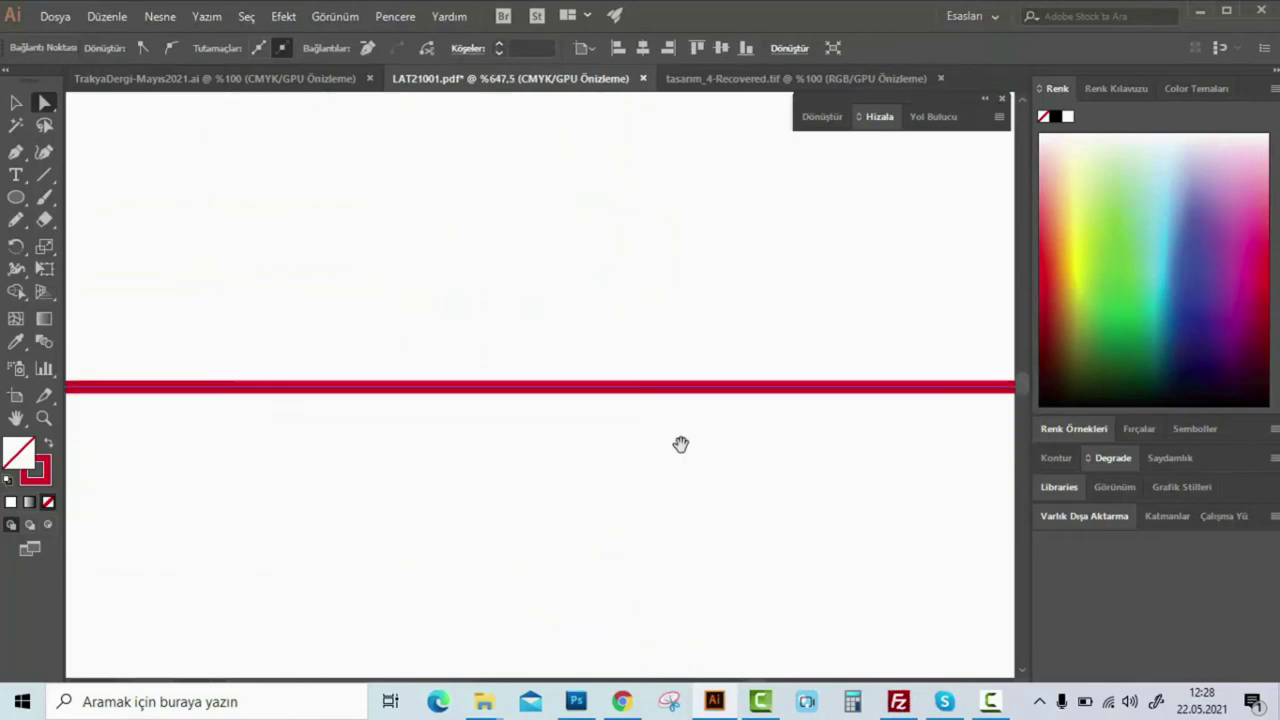
left_click_drag(646, 449, 623, 400)
mouse_move(686, 438)
left_mouse_down()
mouse_move(589, 343)
mouse_move(611, 291)
mouse_move(654, 263)
mouse_move(652, 328)
left_mouse_up()
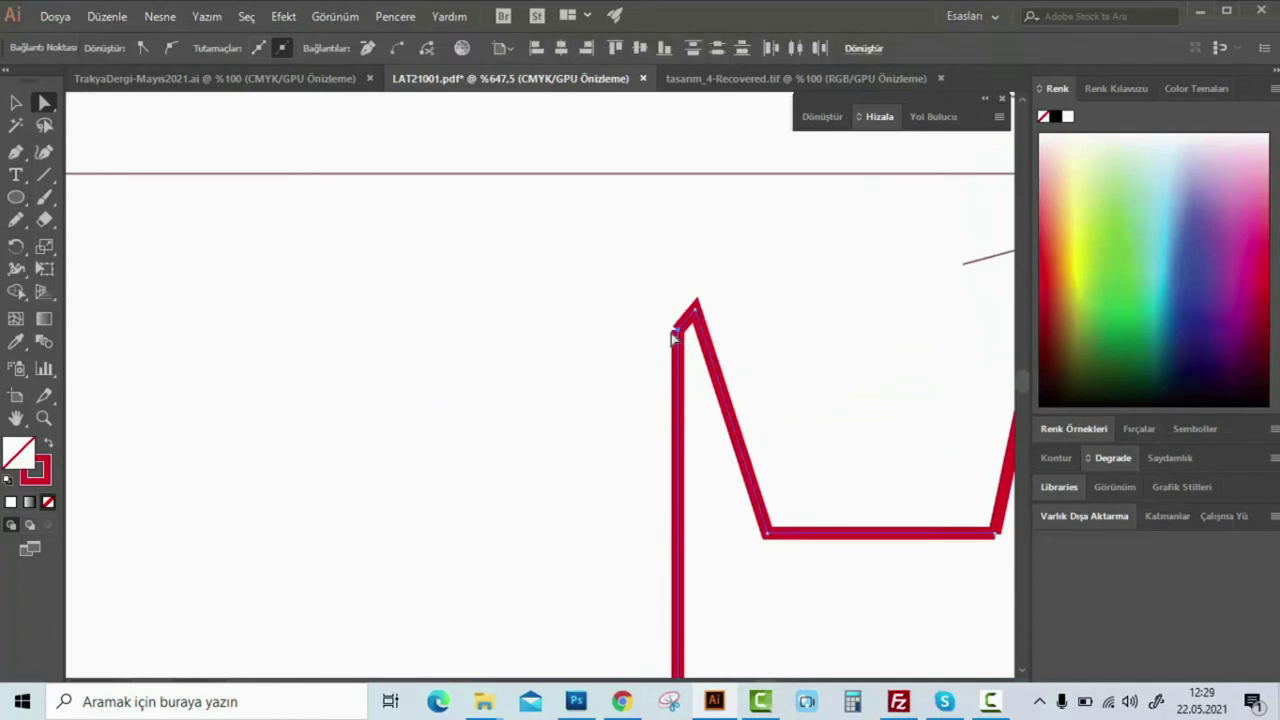
right_click(674, 318)
left_click(742, 452)
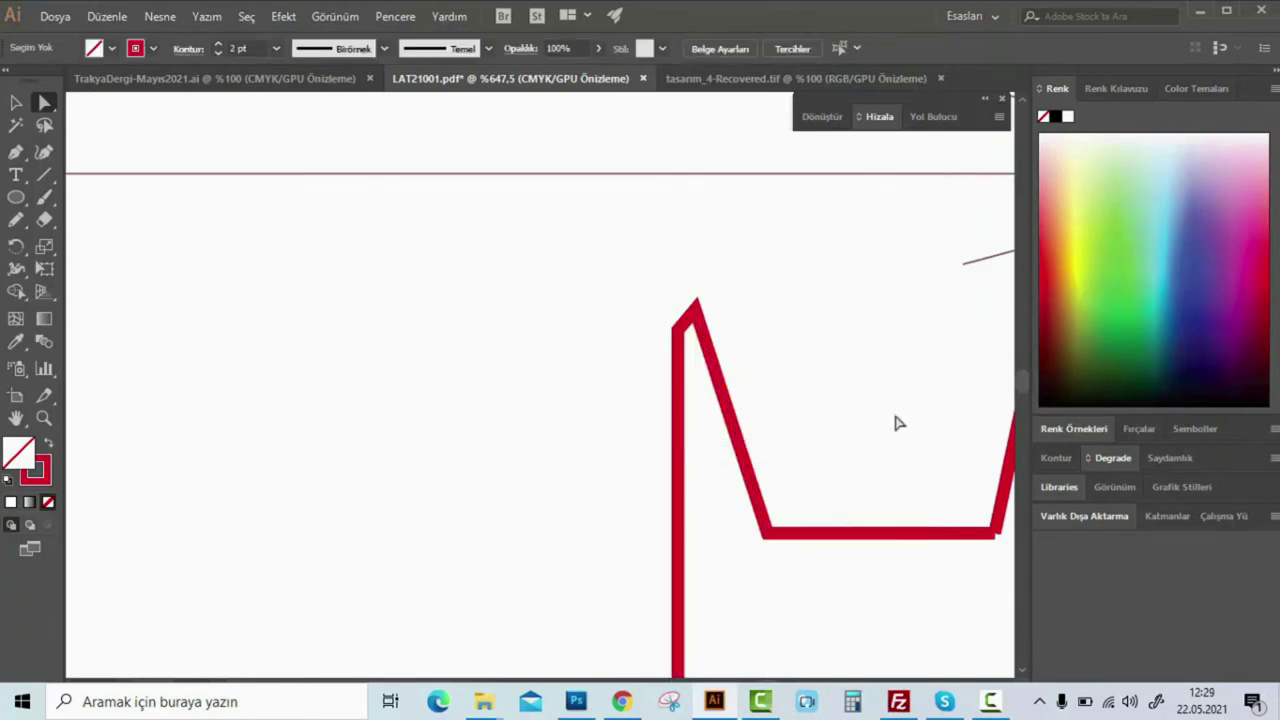
Join the endpoints at the next corner of the red path
left_click_drag(643, 374, 443, 351)
left_click_drag(916, 403, 620, 385)
left_click(488, 492)
right_click(487, 494)
left_click(600, 246)
Join the top-right corner endpoints and the adjacent corner point
left_click(797, 232)
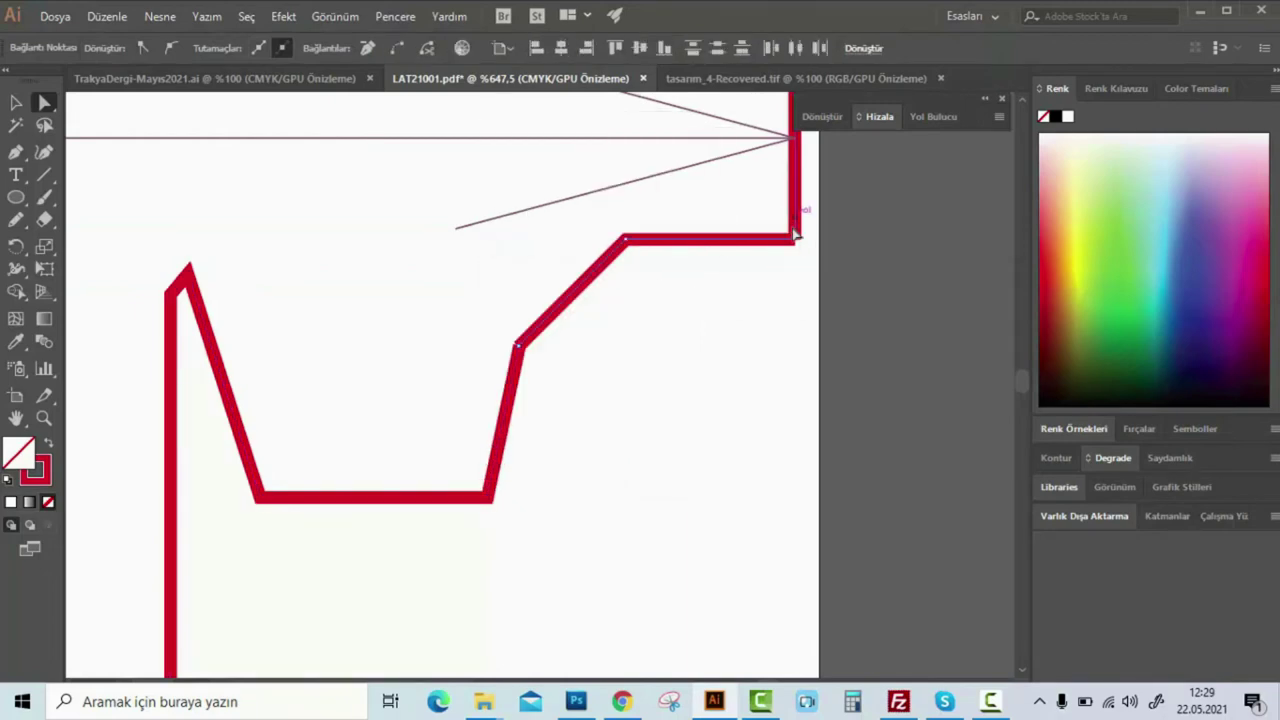
right_click(799, 236)
left_click(829, 366)
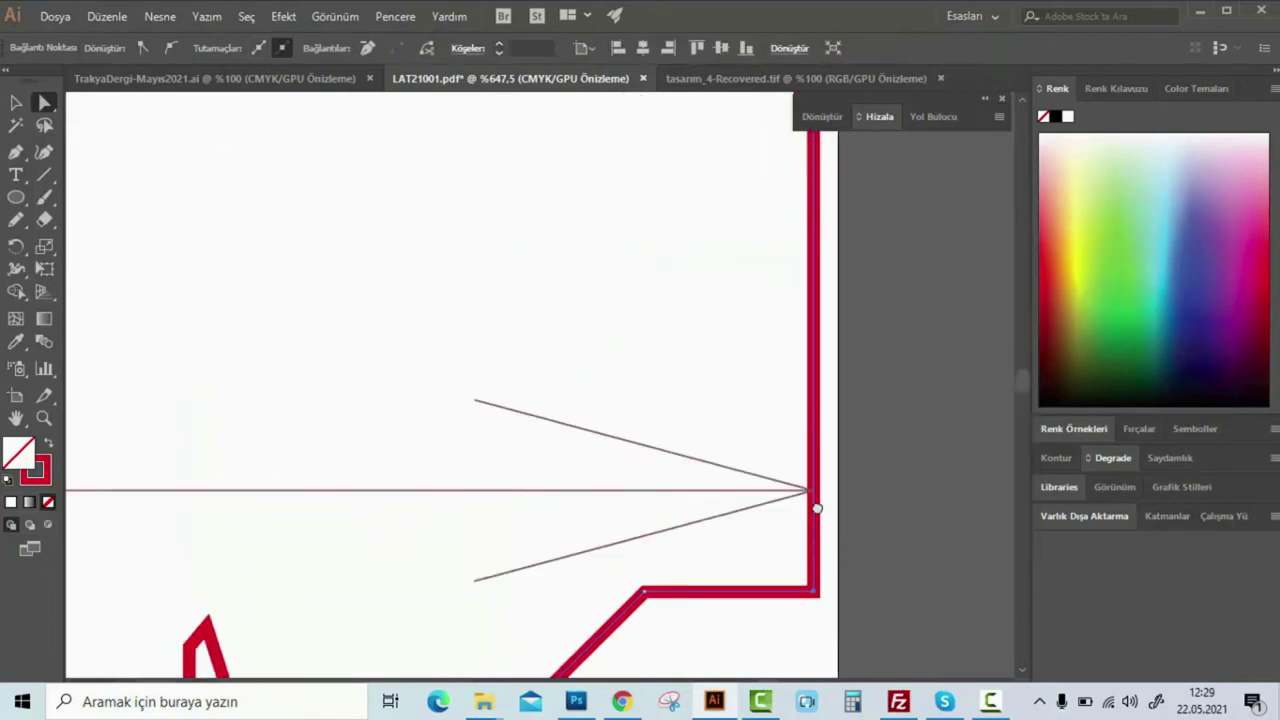
left_click_drag(812, 222, 903, 284)
right_click(609, 406)
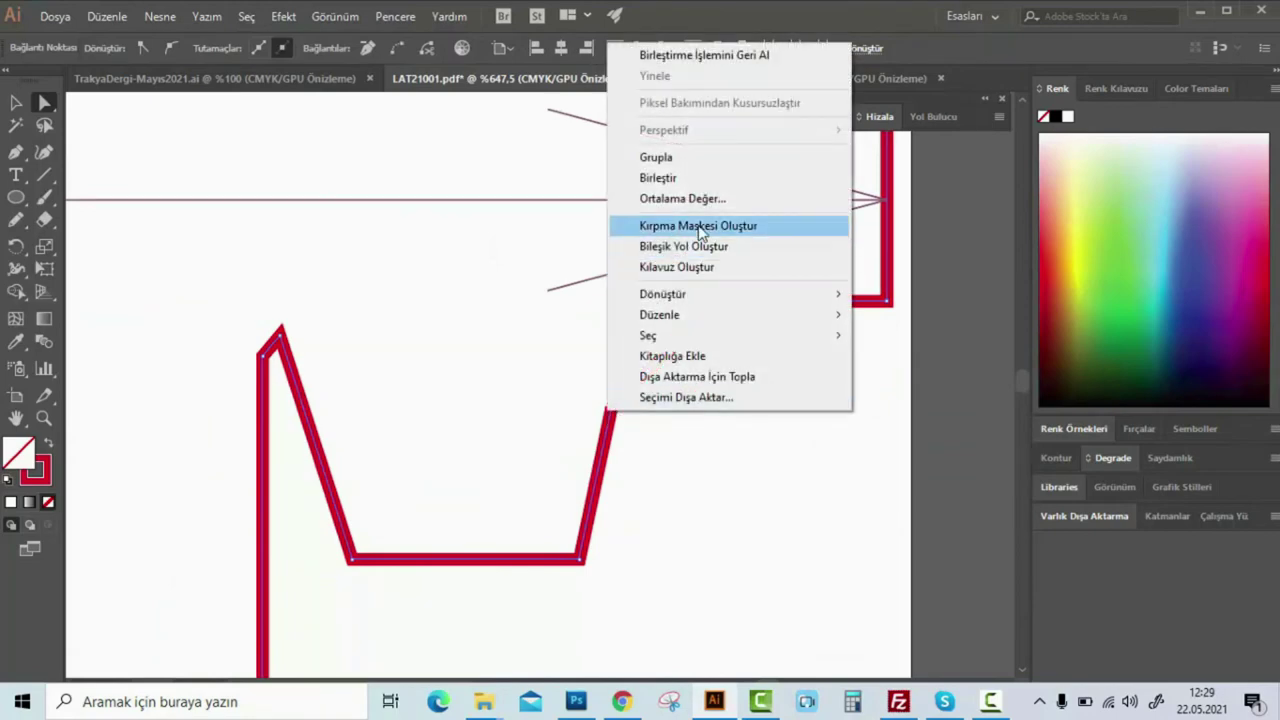
left_click(697, 179)
Zoom in on the diagonal corner and drag its endpoint to close the gap
left_click(720, 417)
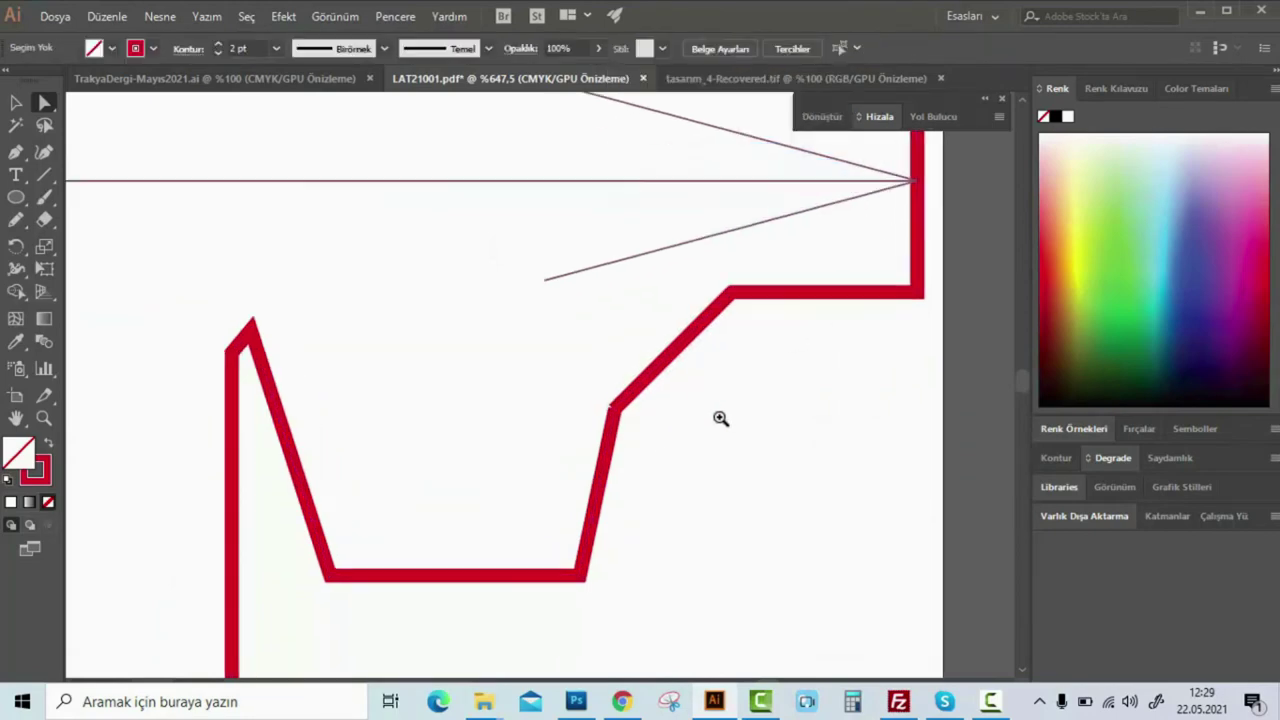
left_click(692, 440)
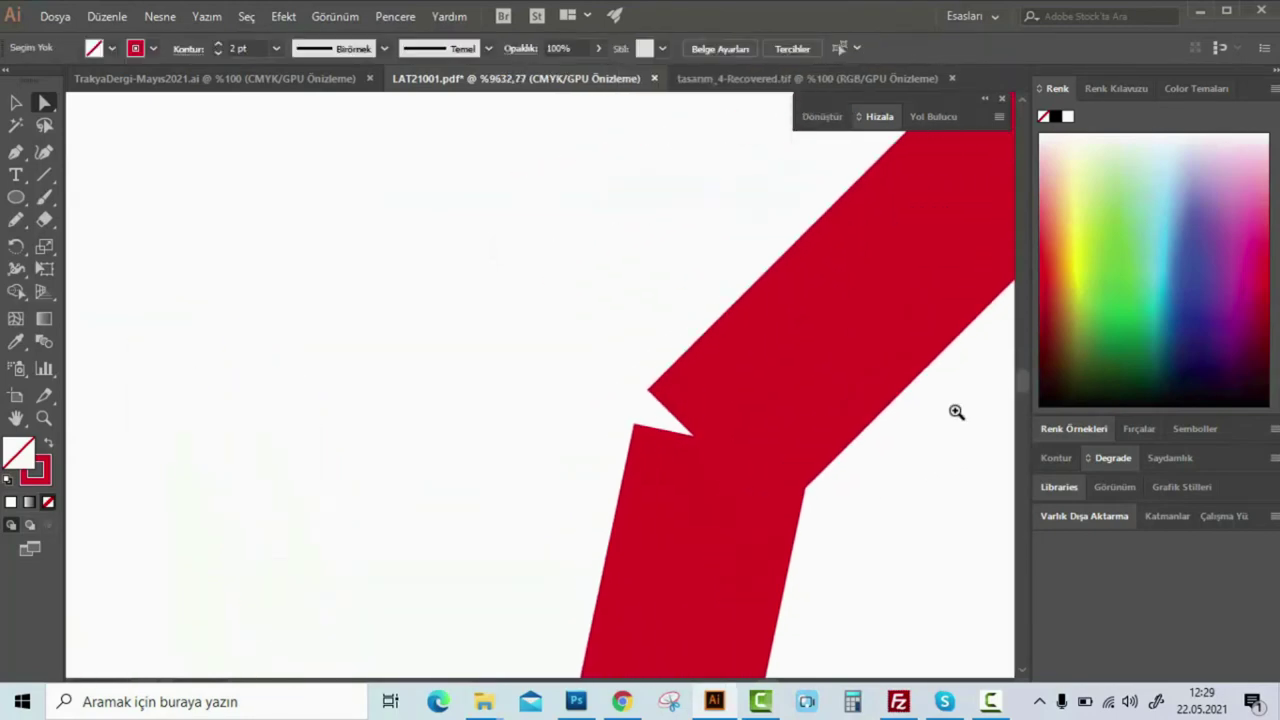
left_click_drag(737, 441, 729, 451)
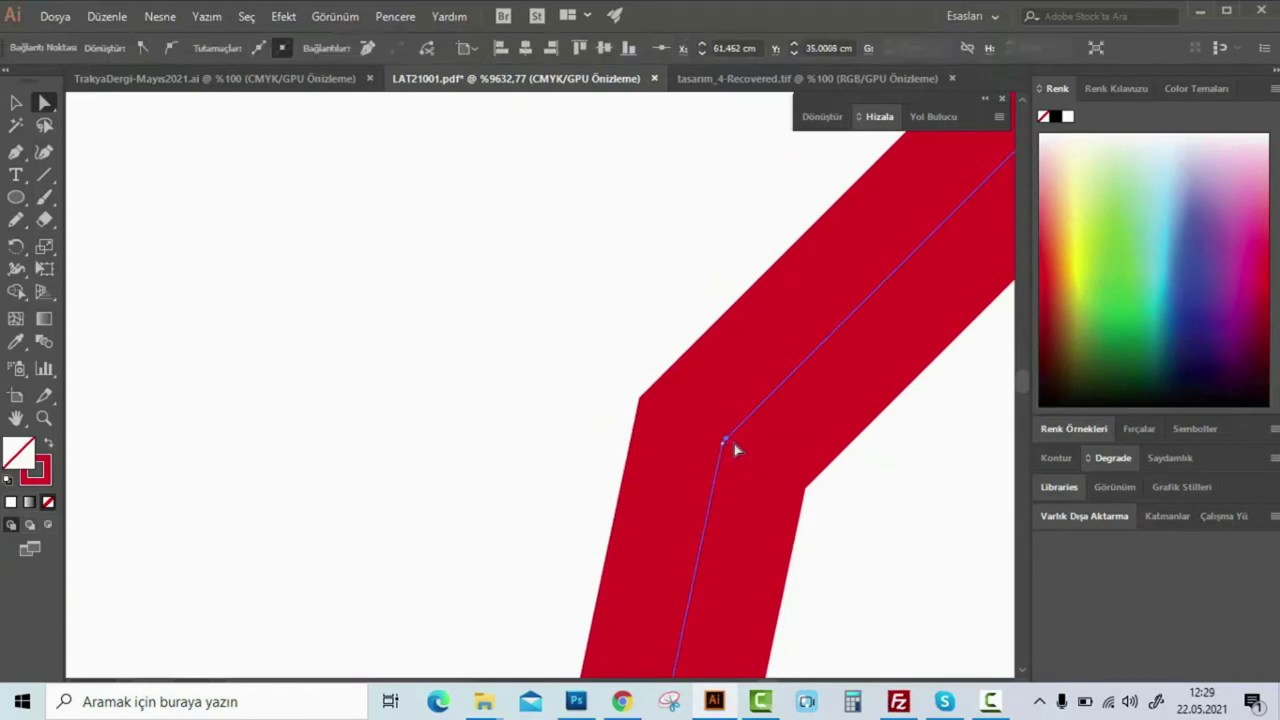
Move to the next corner and join its paths with Birleştir (Join)
scroll(740, 366, "down", 2)
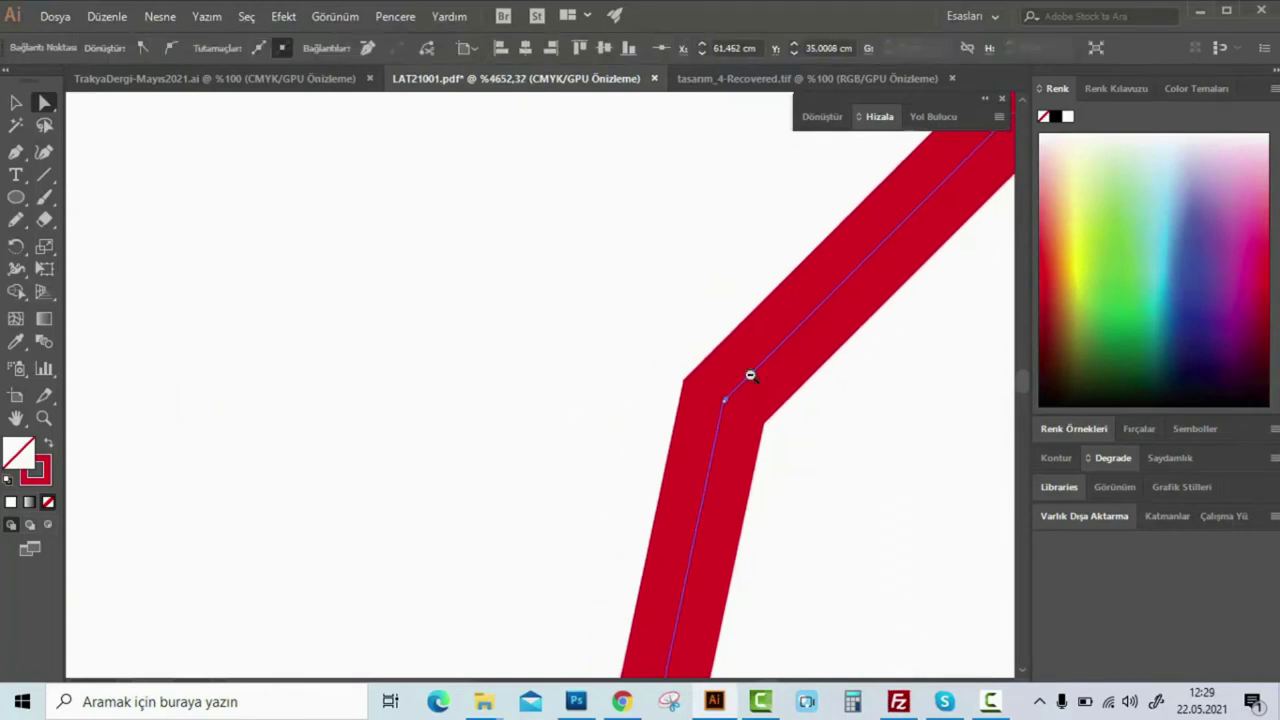
scroll(654, 414, "down", 1)
scroll(563, 408, "down", 1)
scroll(456, 444, "down", 1)
scroll(456, 444, "down", 1)
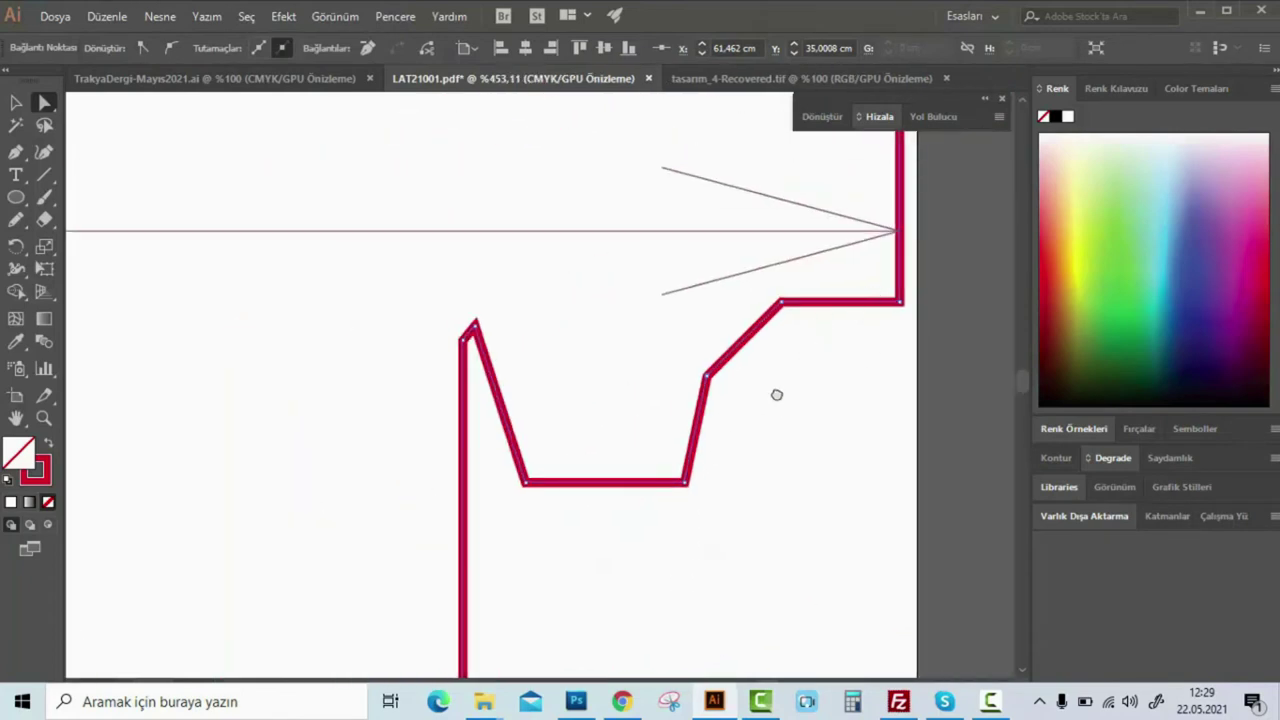
scroll(774, 394, "down", 1)
scroll(697, 357, "down", 1)
scroll(737, 317, "down", 1)
scroll(767, 495, "left", 2)
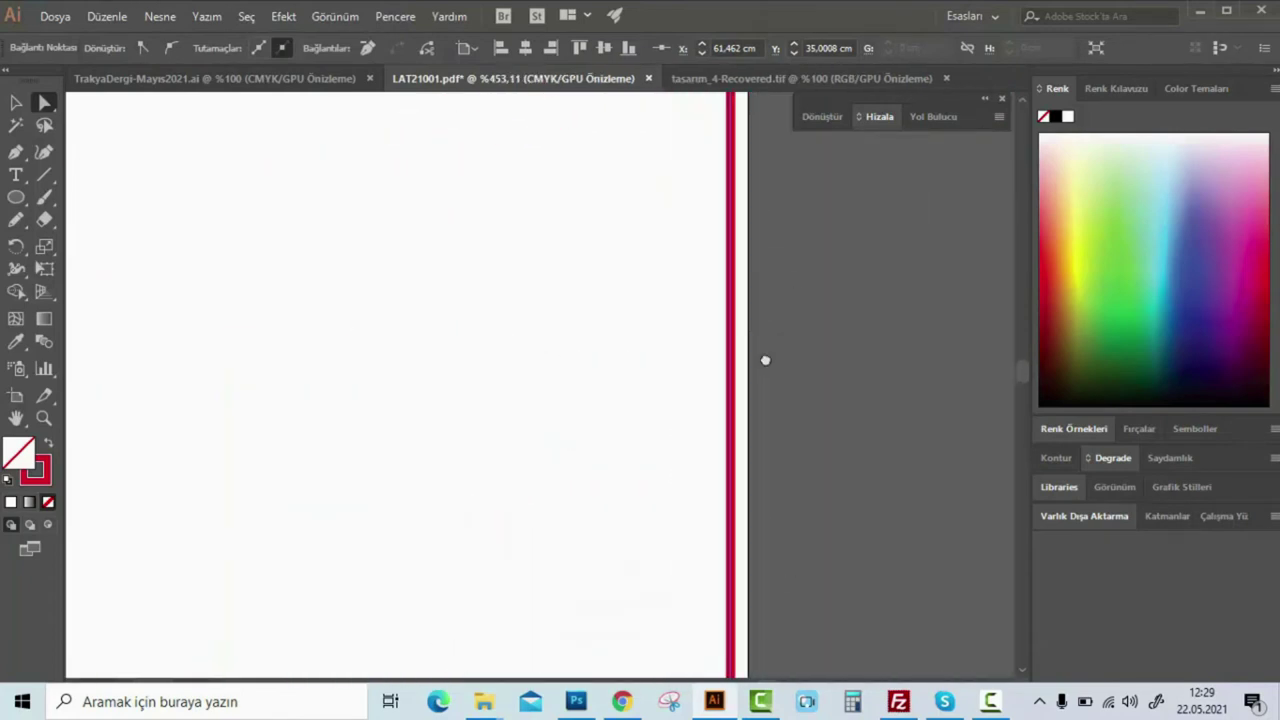
scroll(702, 448, "left", 1)
scroll(702, 448, "up", 3)
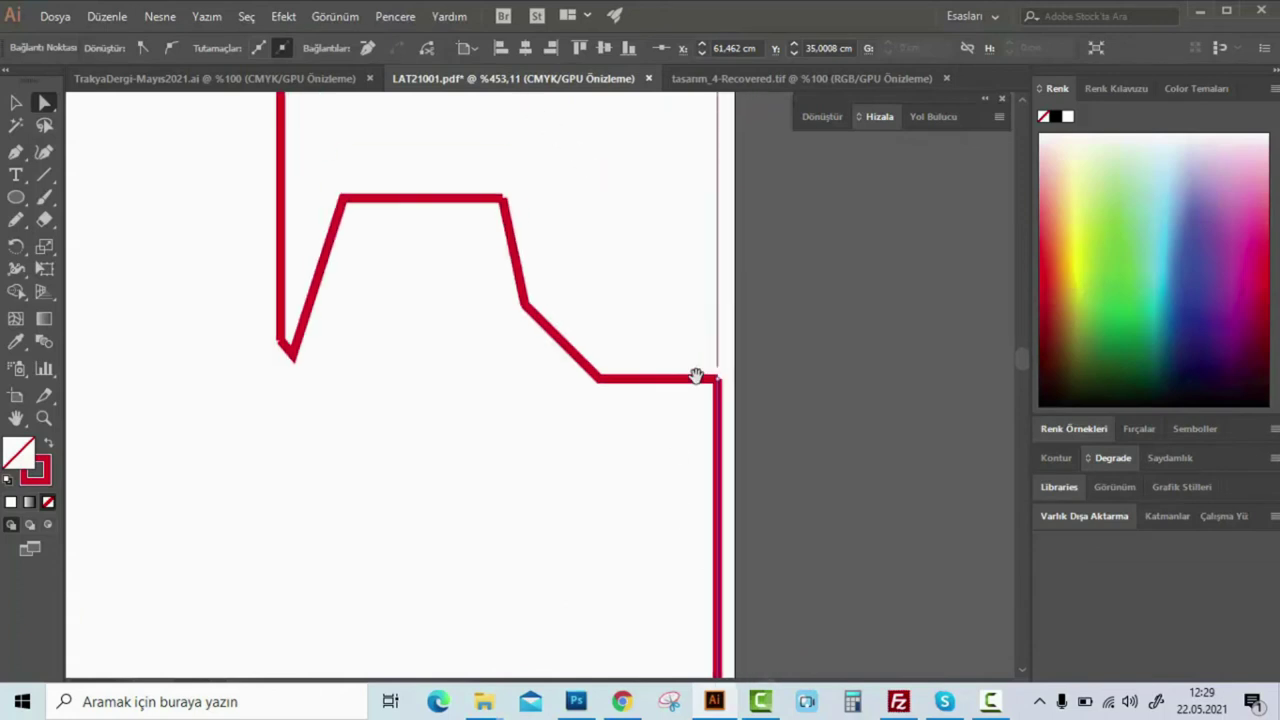
scroll(738, 383, "up", 4)
left_click(688, 352)
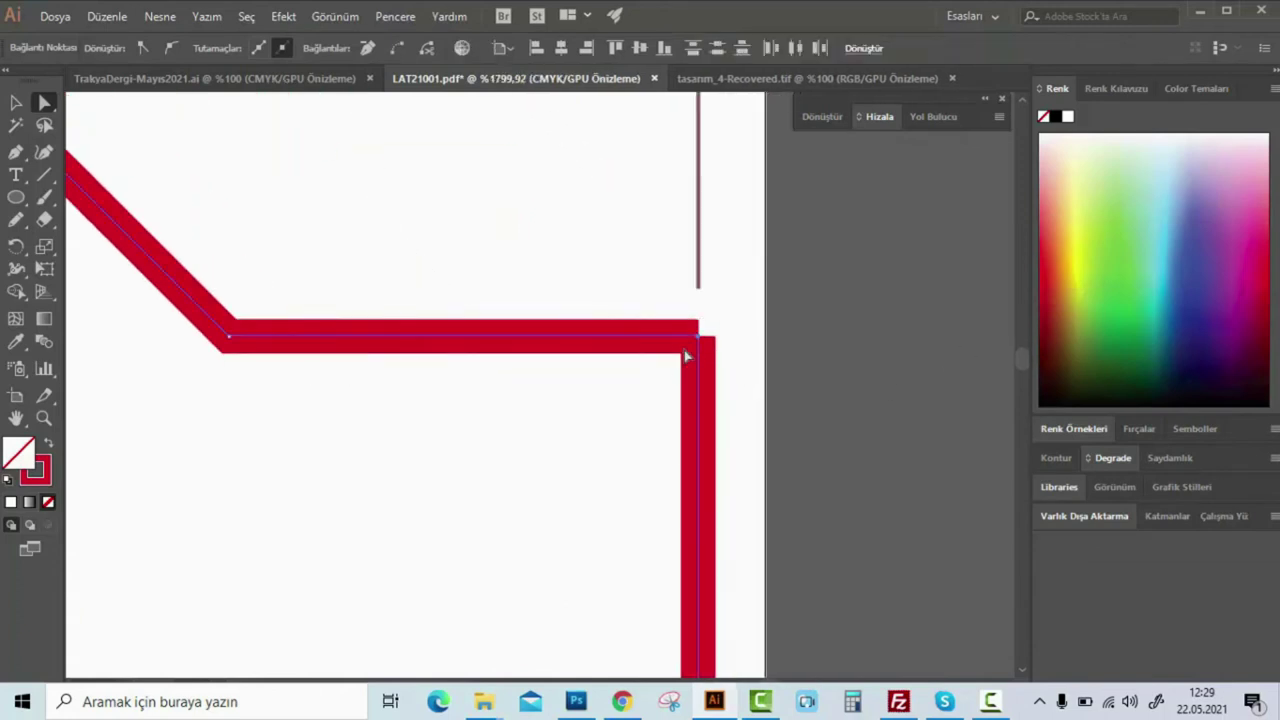
right_click(690, 350)
left_click(765, 458)
Join the two open endpoints at another corner into one
mouse_move(594, 363)
left_mouse_down()
mouse_move(640, 386)
mouse_move(700, 288)
left_mouse_up()
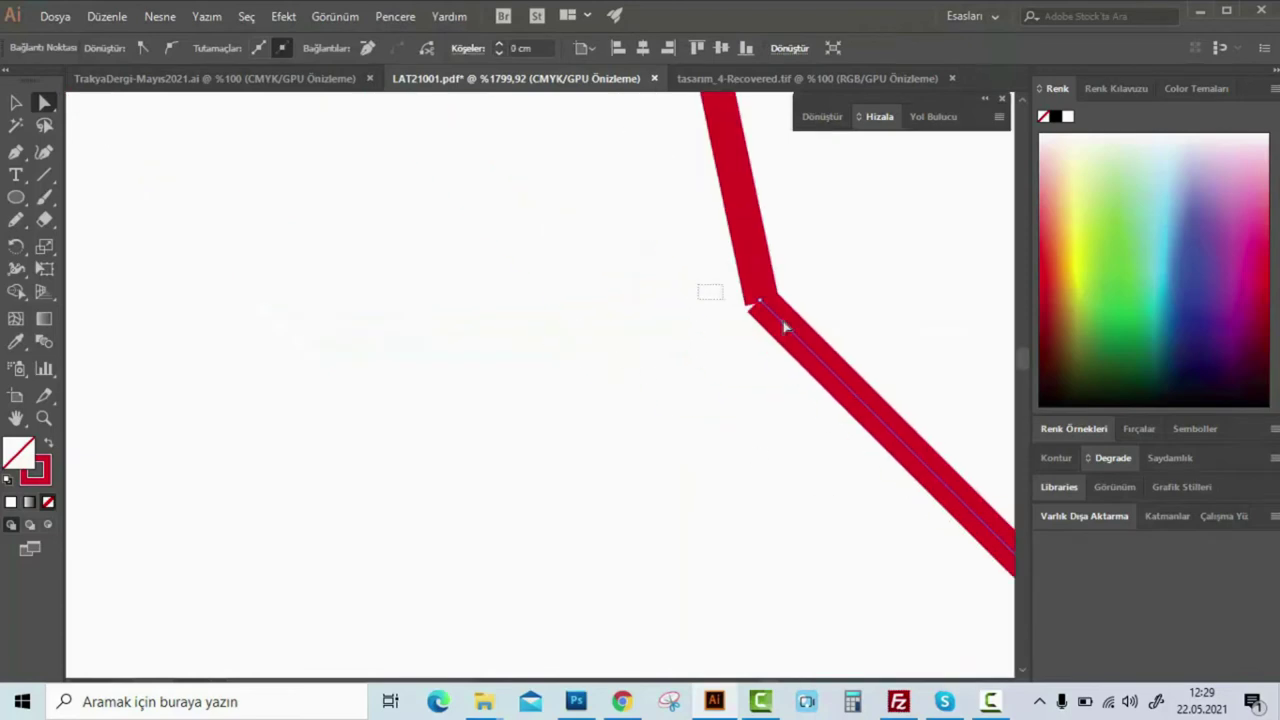
left_click(749, 302)
right_click(749, 300)
left_click(820, 432)
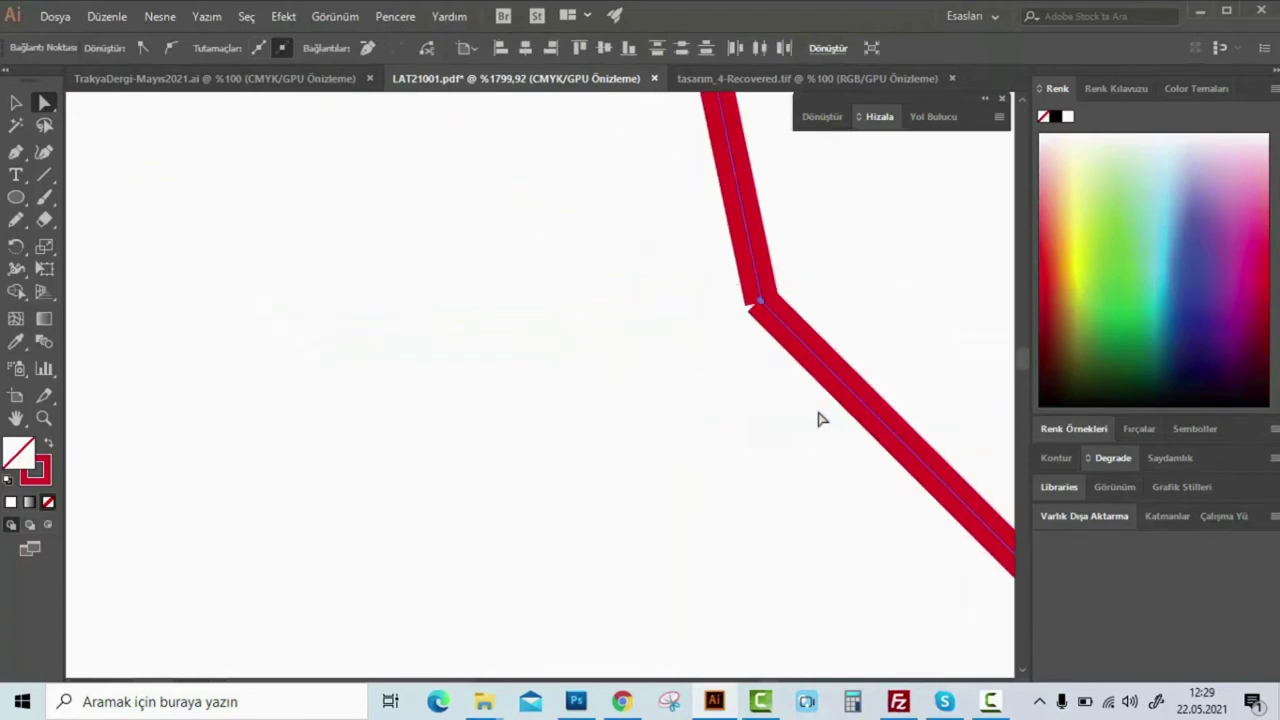
Move the joined corner's anchor onto the corner to remove the small notch
mouse_move(800, 312)
left_mouse_down()
mouse_move(771, 300)
mouse_move(666, 369)
mouse_move(803, 374)
mouse_move(942, 323)
left_mouse_up()
left_click(360, 435)
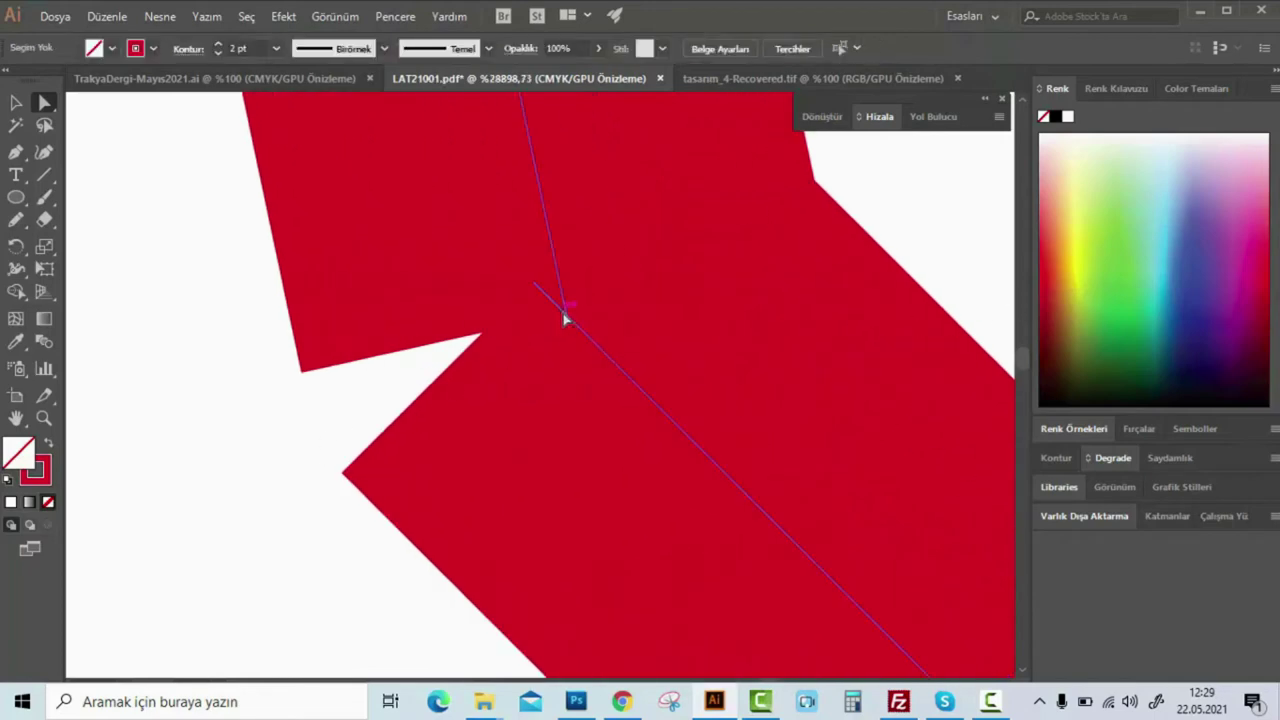
left_click(561, 311)
left_click(534, 286)
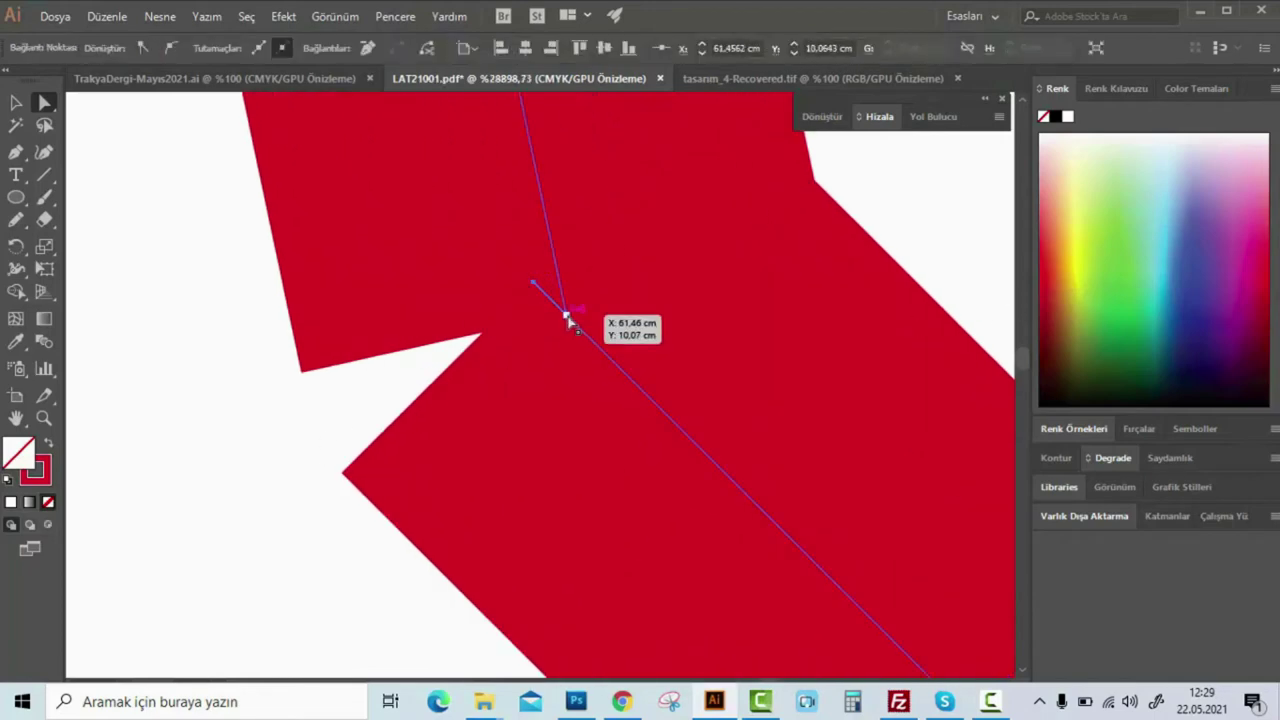
key("ctrl+z")
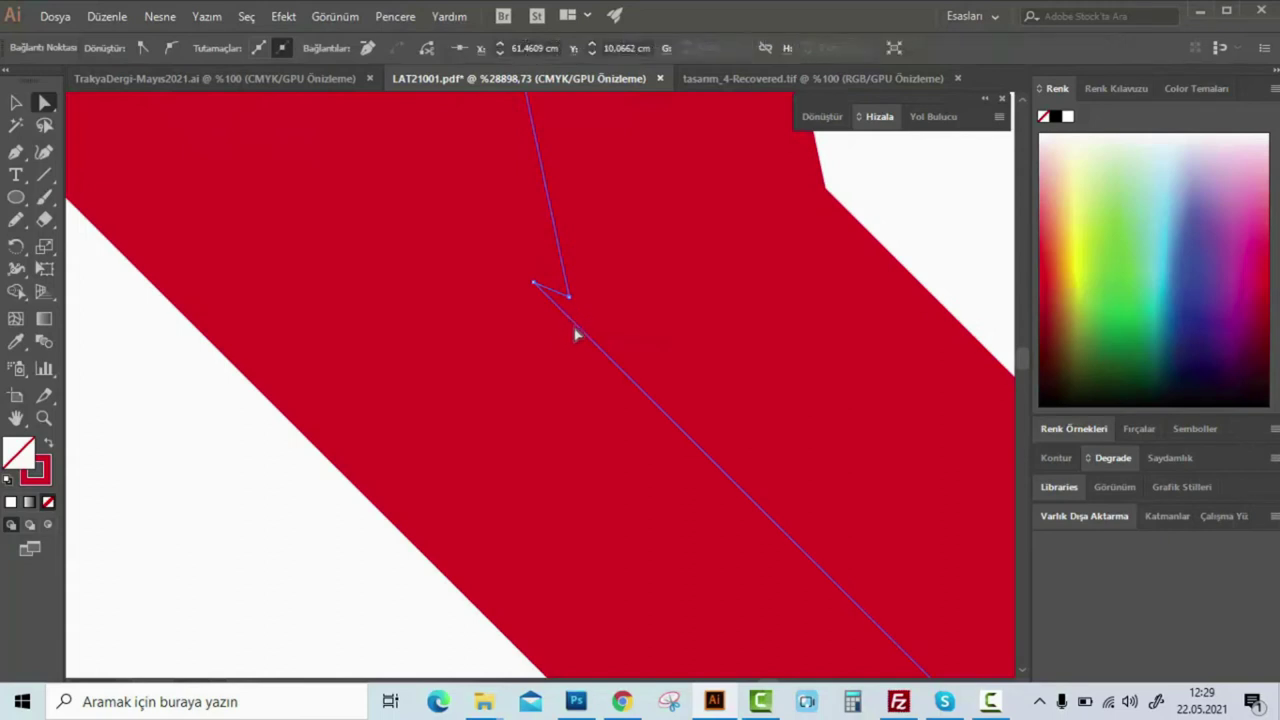
left_click_drag(534, 284, 538, 292)
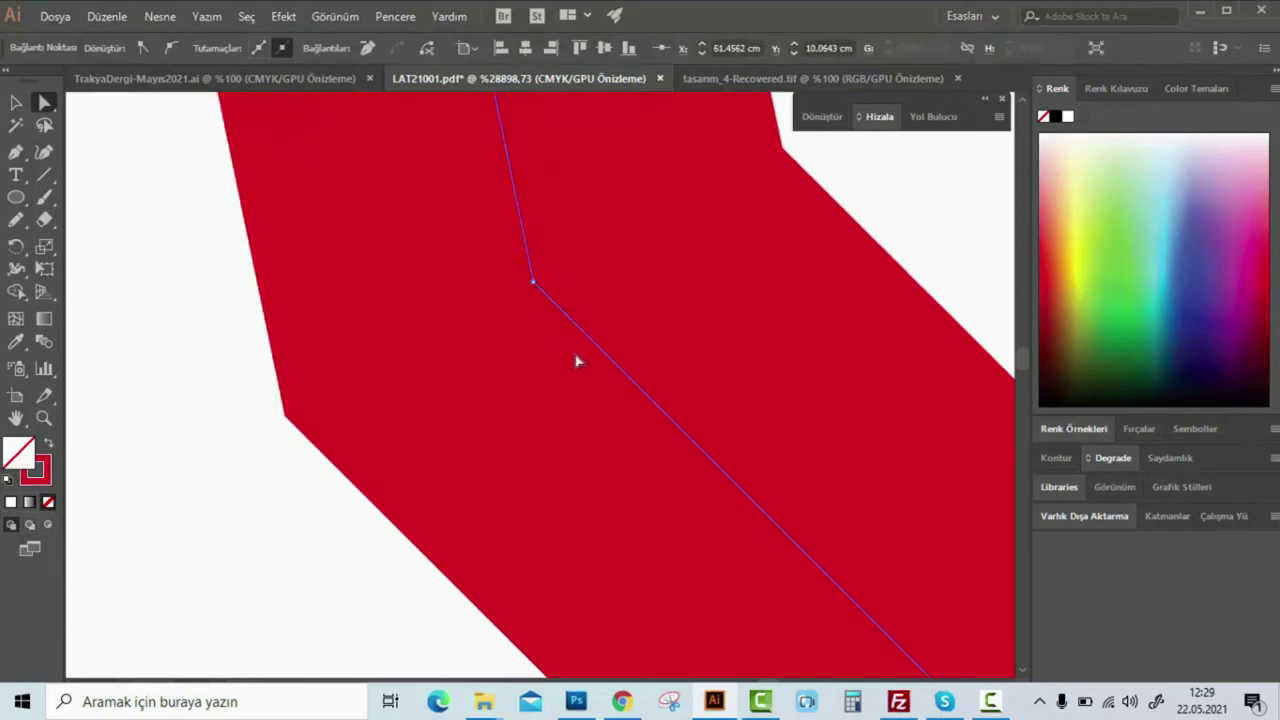
scroll(572, 245, "down", 2)
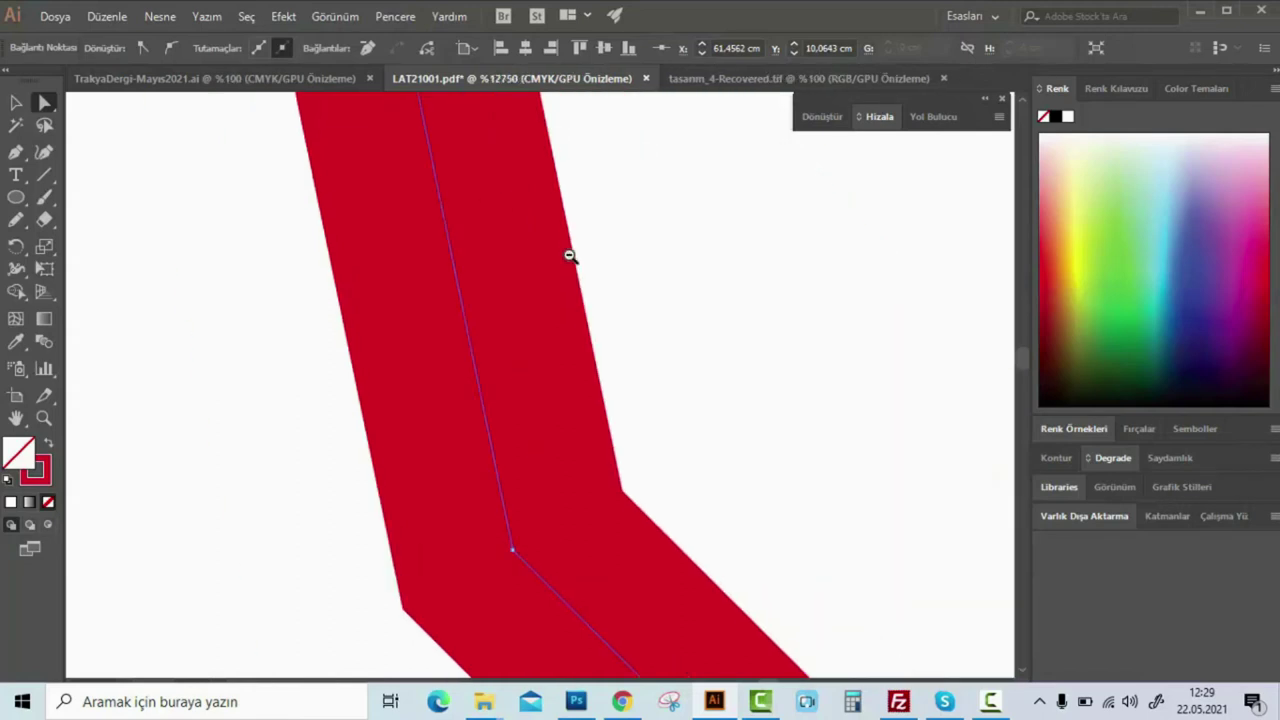
Join the path ends at the first remaining corner gap
scroll(569, 254, "down", 1)
scroll(520, 366, "down", 1)
scroll(520, 366, "down", 1)
scroll(574, 334, "up", 2)
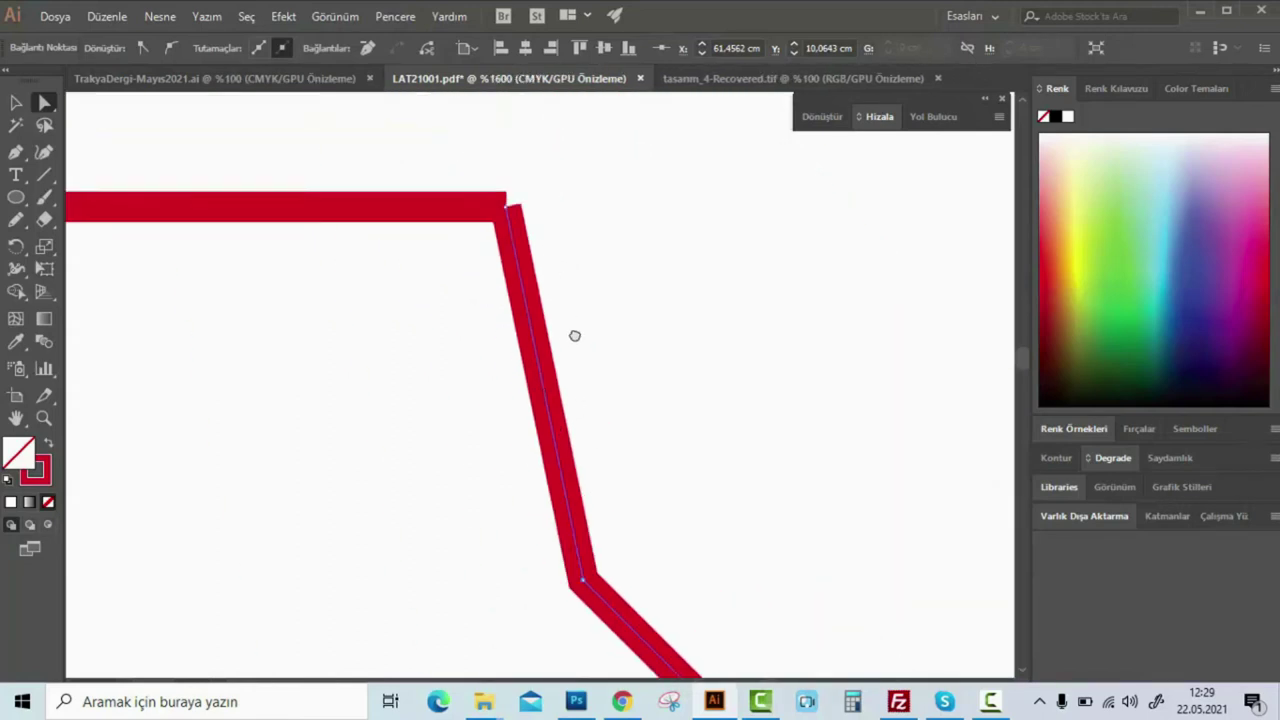
scroll(788, 266, "up", 2)
left_click(566, 229)
left_click(520, 258)
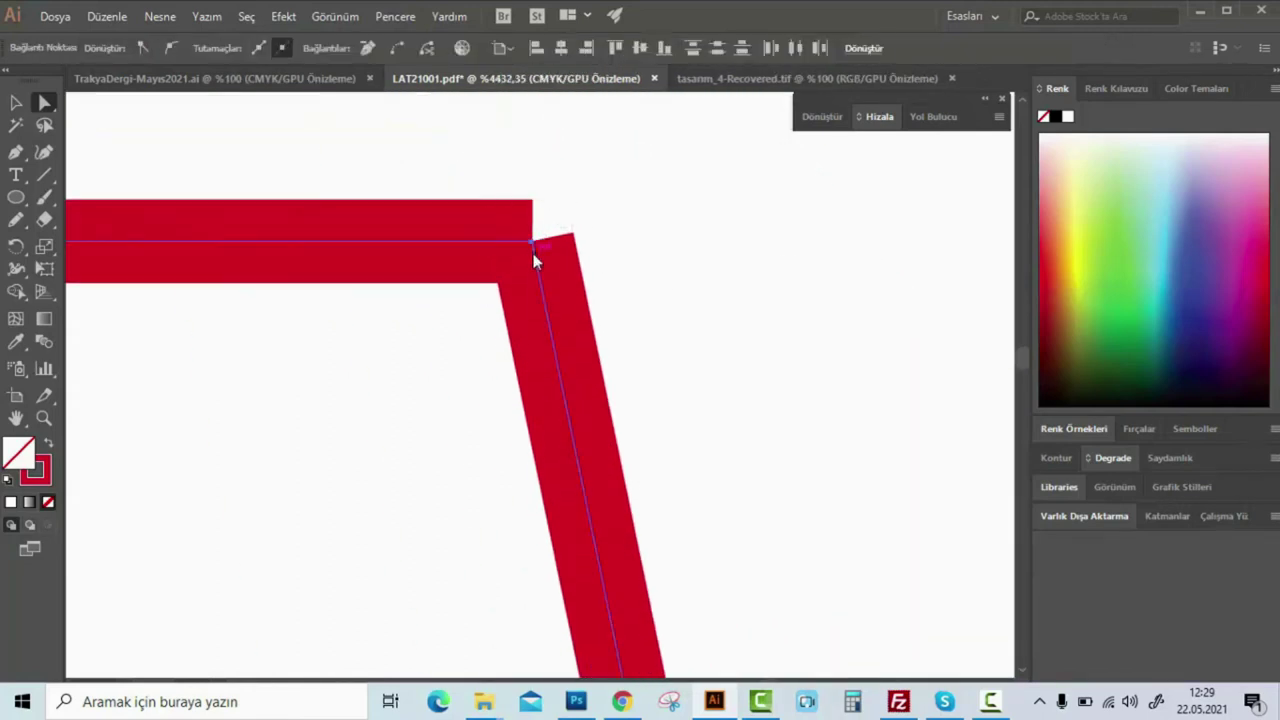
right_click(532, 253)
left_click(629, 391)
left_click(647, 305)
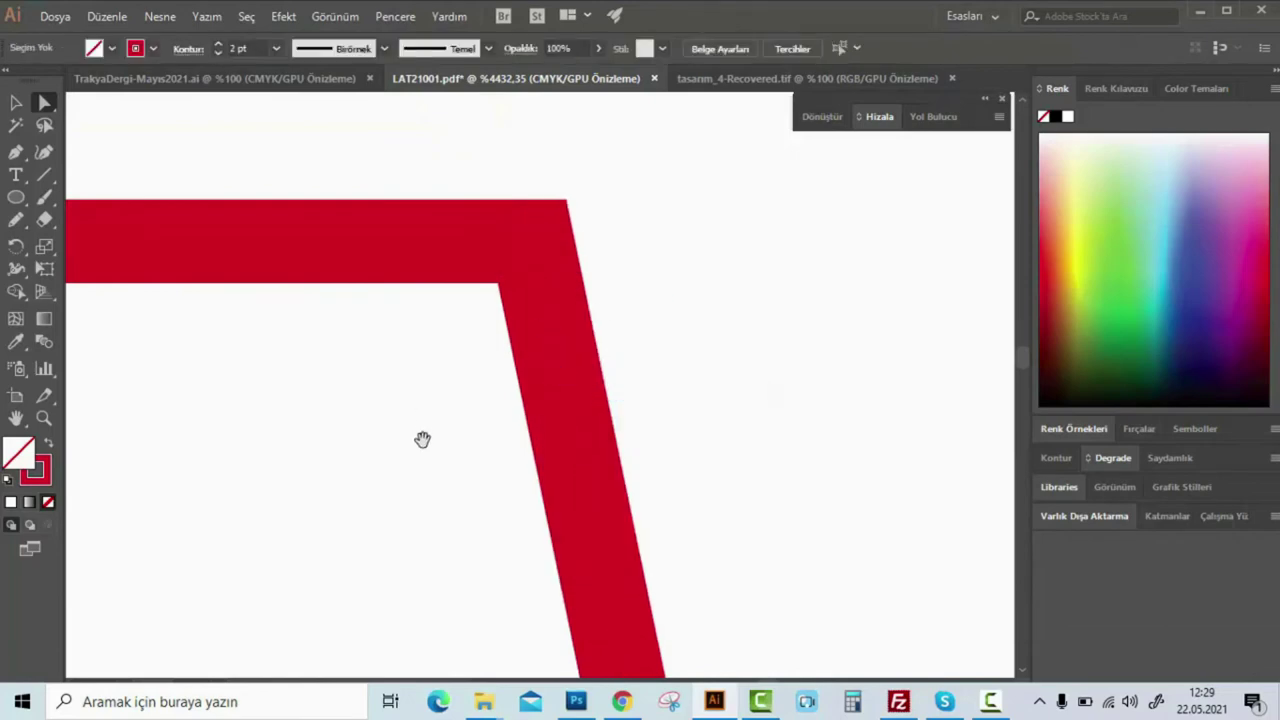
Marquee-select and join the endpoints at the V-shaped corner
scroll(409, 423, "down", 2)
left_click_drag(409, 423, 710, 286)
left_click_drag(570, 513, 680, 475)
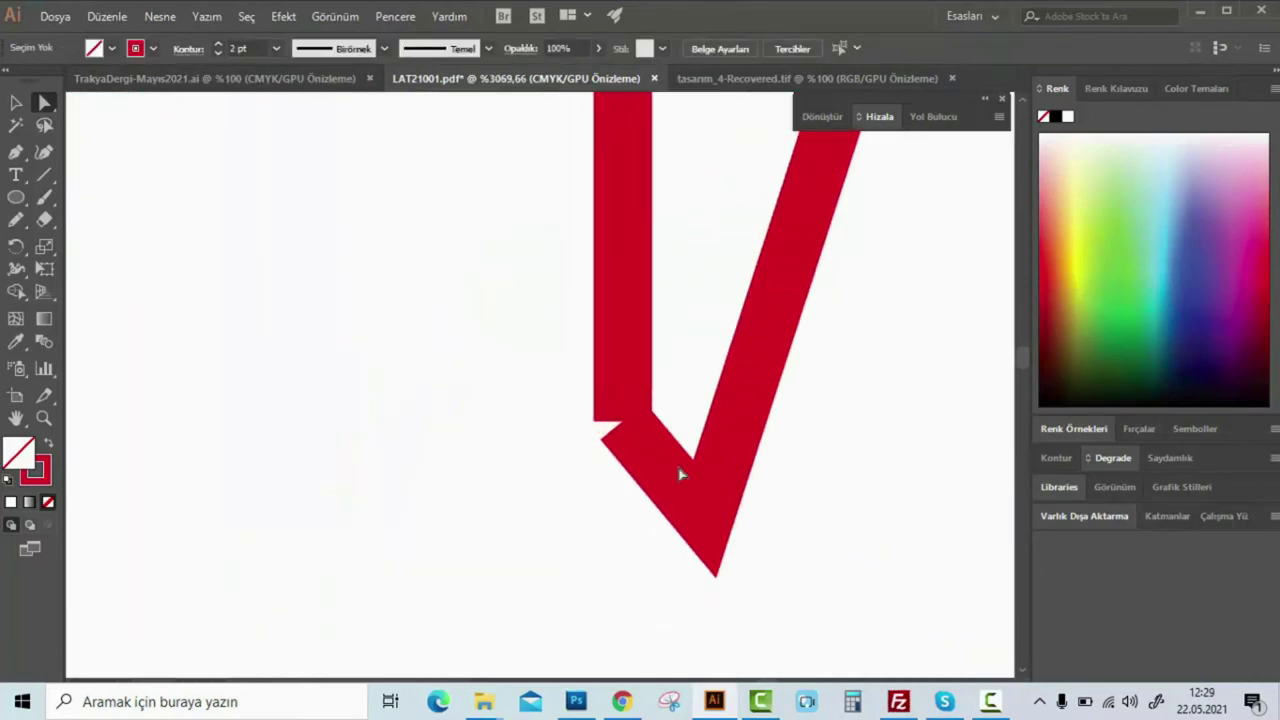
left_click_drag(635, 370, 570, 468)
right_click(635, 380)
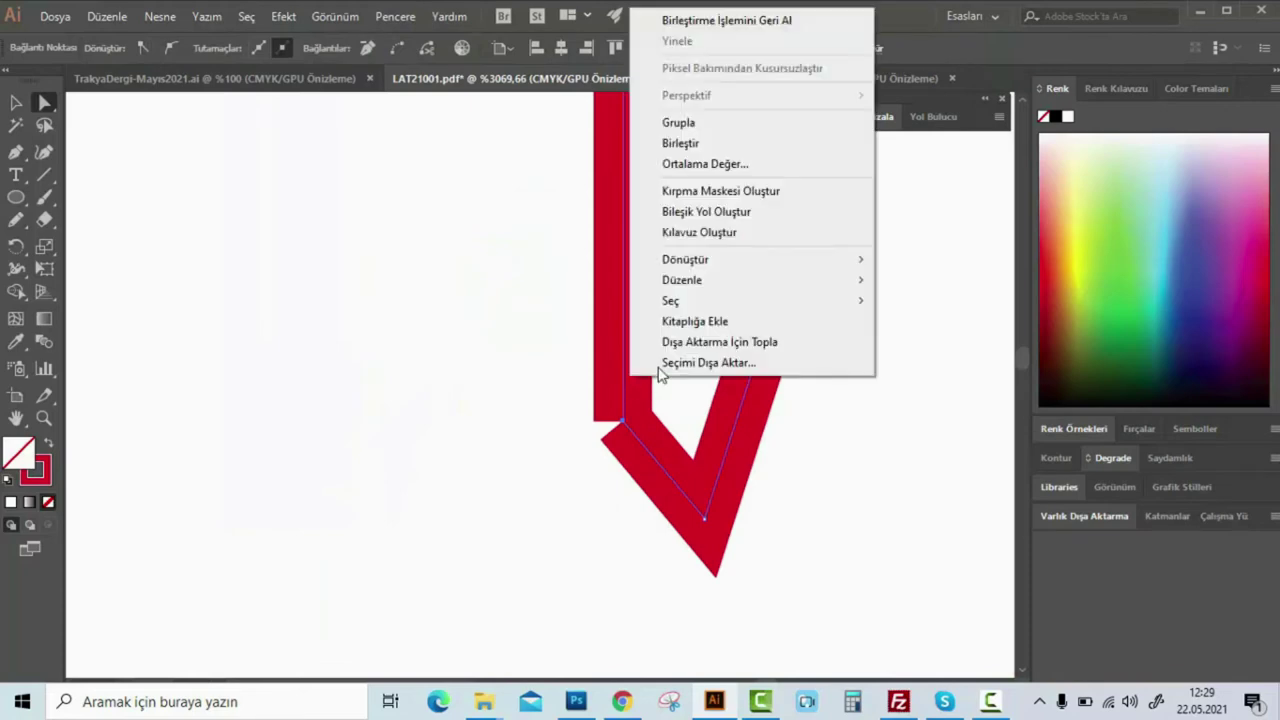
left_click(738, 145)
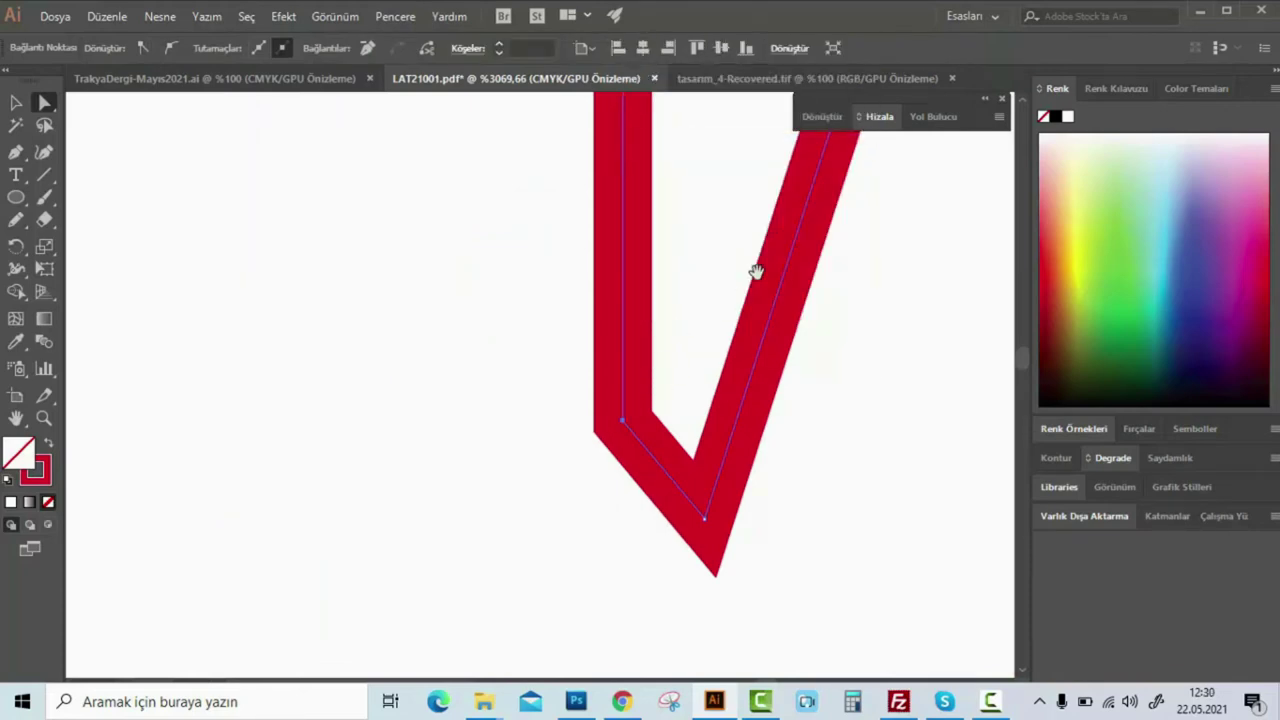
Join the endpoints at the top-right corner
scroll(620, 351, "down", 3)
left_click_drag(714, 263, 736, 268)
scroll(603, 337, "up", 2)
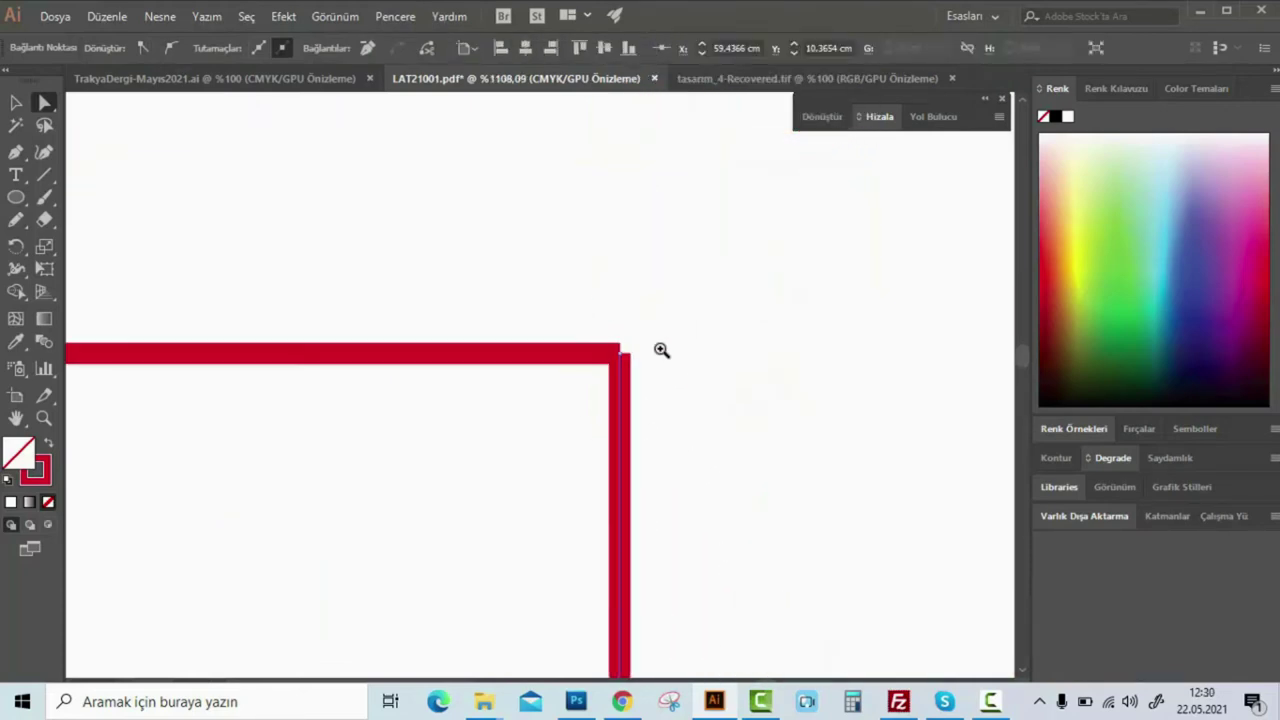
scroll(688, 420, "up", 3)
right_click(665, 395)
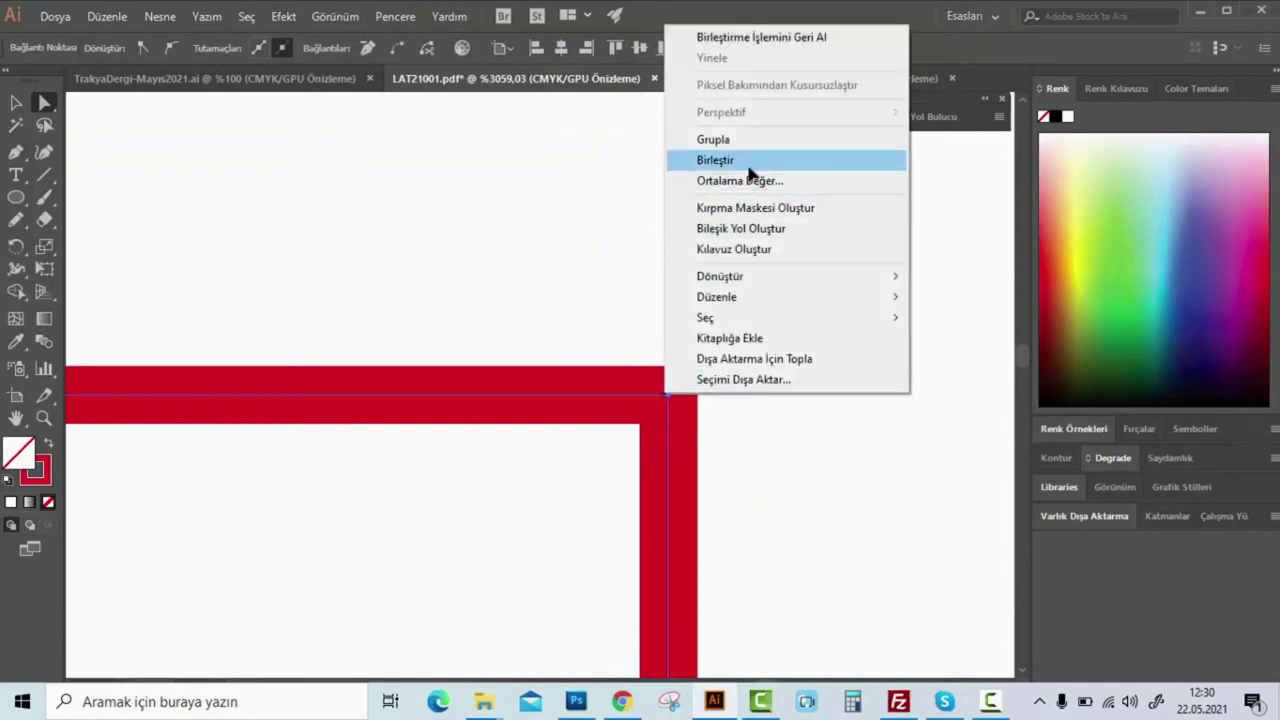
left_click(758, 162)
Pan to the path's lower corner and join its endpoints
scroll(500, 454, "up", 2)
scroll(640, 338, "down", 3)
scroll(490, 400, "up", 2)
mouse_move(939, 358)
left_mouse_down()
mouse_move(920, 394)
mouse_move(829, 314)
mouse_move(375, 299)
left_mouse_up()
scroll(323, 280, "down", 1)
scroll(309, 354, "left", 3)
scroll(370, 369, "left", 2)
scroll(397, 474, "down", 3)
scroll(677, 314, "down", 2)
scroll(798, 311, "up", 2)
left_click_drag(498, 416, 645, 430)
right_click(559, 354)
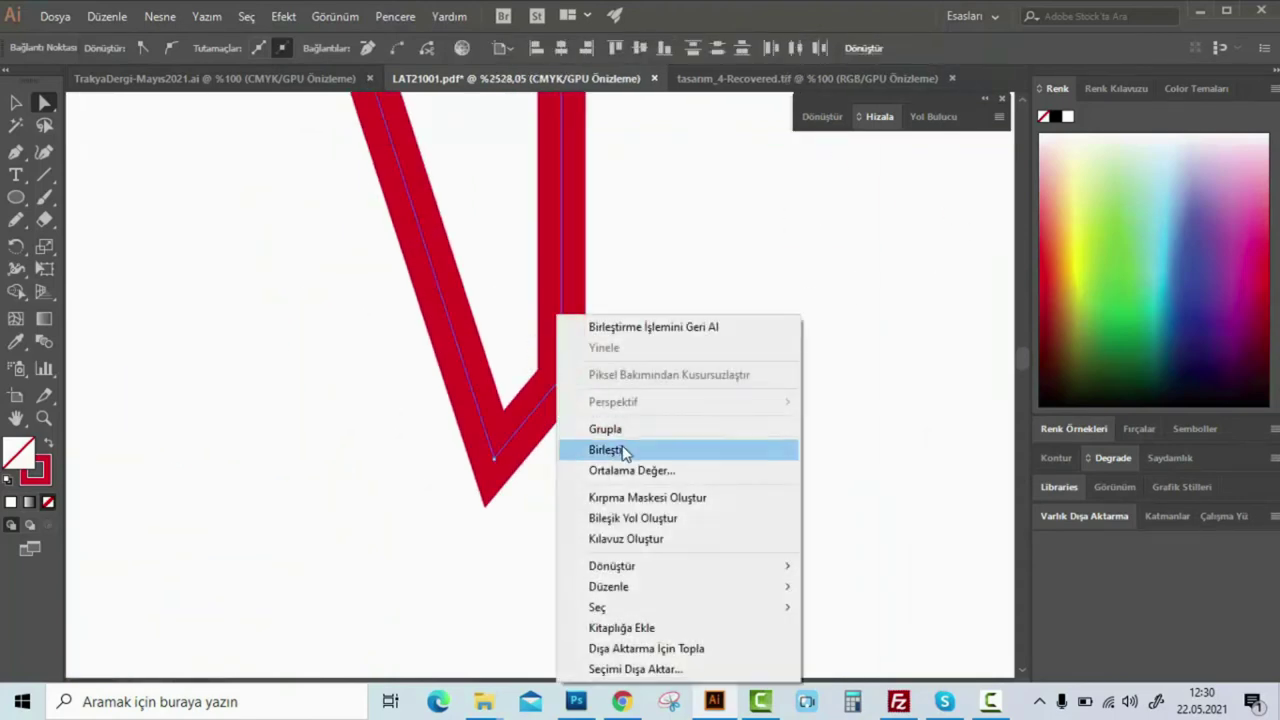
left_click(623, 449)
left_click(559, 416)
Marquee-select and join the upper-left corner endpoints
scroll(590, 360, "up", 3)
left_click_drag(623, 303, 483, 277)
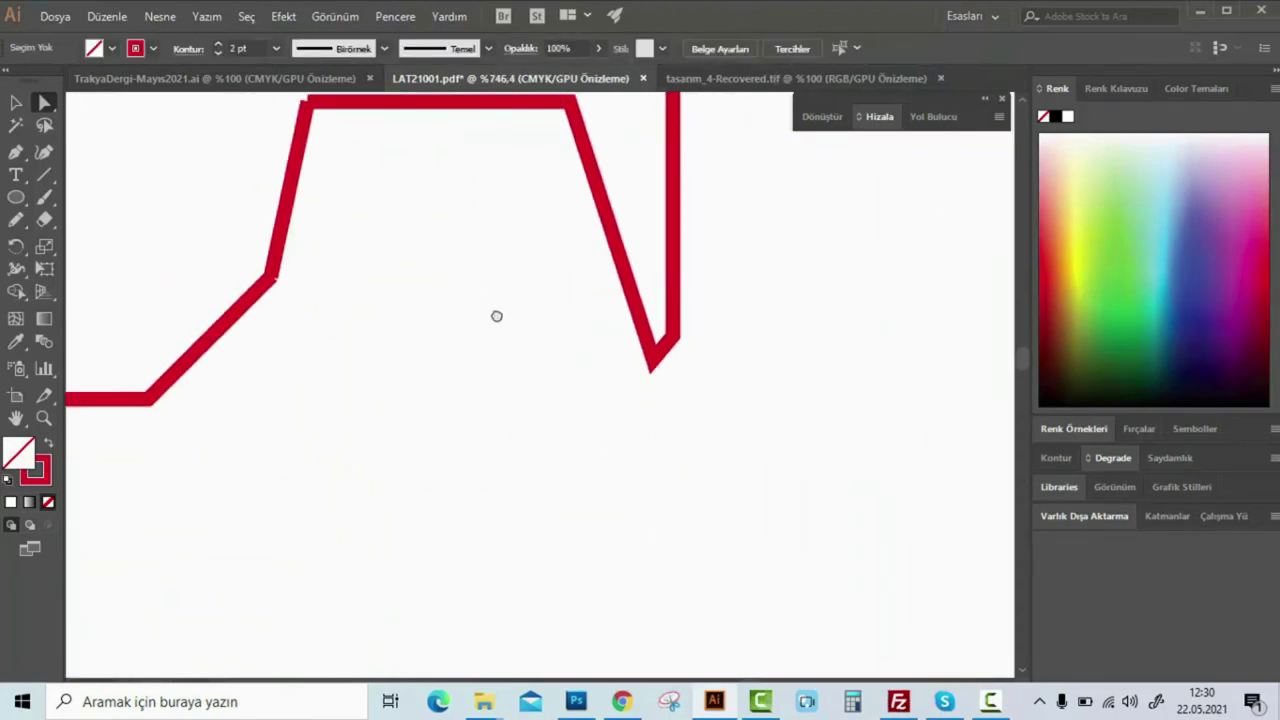
mouse_move(337, 360)
left_mouse_down()
mouse_move(465, 285)
mouse_move(537, 329)
left_mouse_up()
right_click(537, 322)
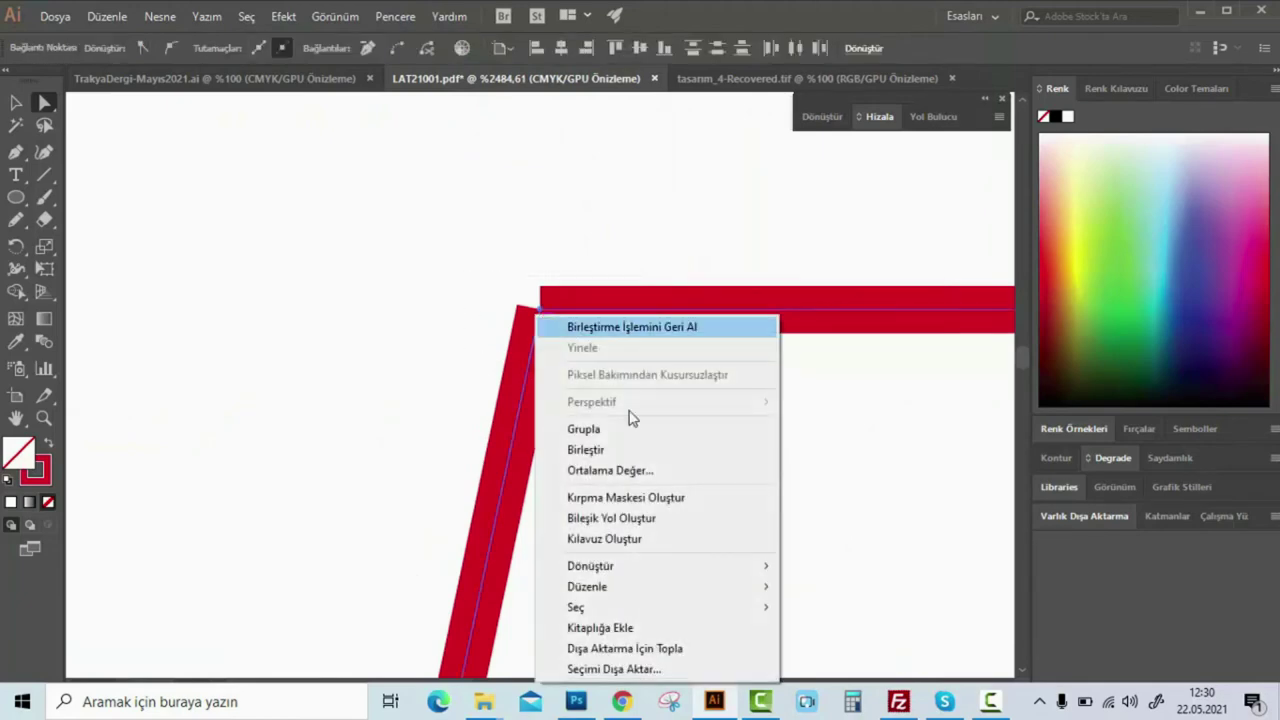
left_click(626, 449)
Join the other lower corner and nudge its anchor to tidy the bend
mouse_move(561, 568)
left_mouse_down()
mouse_move(663, 500)
mouse_move(654, 443)
mouse_move(544, 290)
left_mouse_up()
right_click(625, 316)
left_click(717, 449)
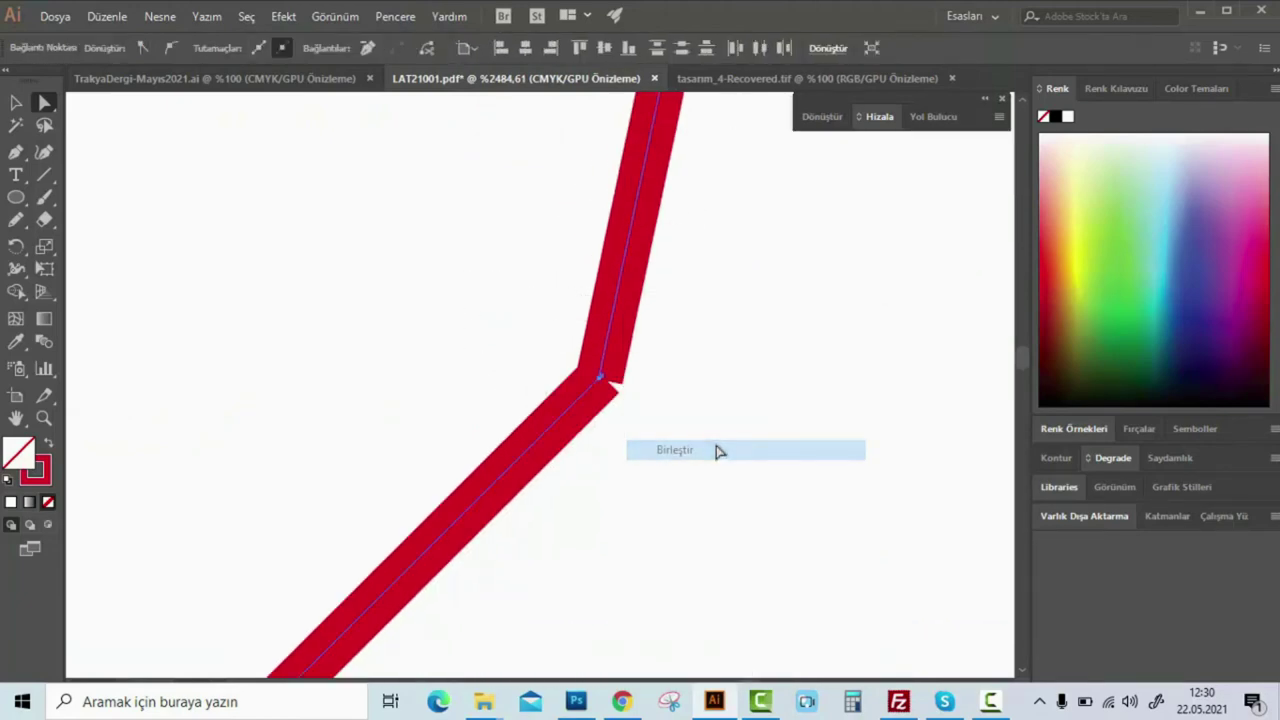
left_click(629, 386)
scroll(614, 375, "up", 3)
left_click_drag(597, 380, 602, 376)
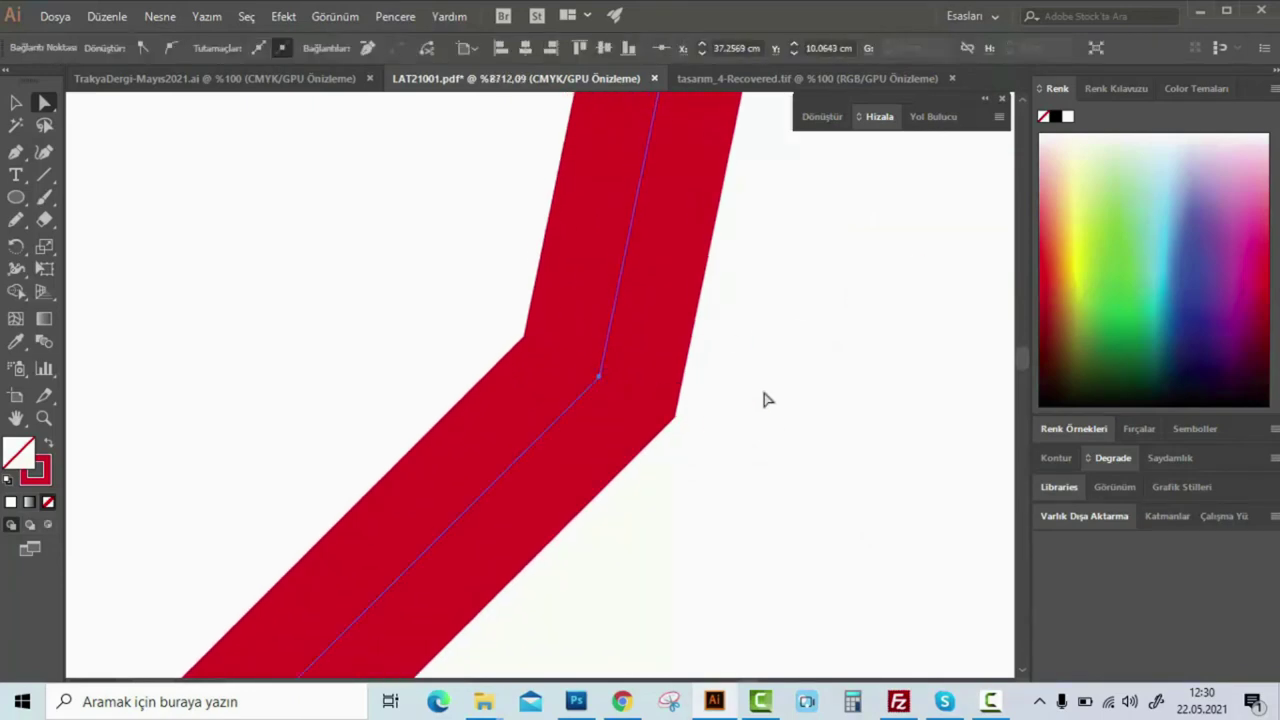
scroll(512, 419, "down", 10)
scroll(512, 419, "up", 5)
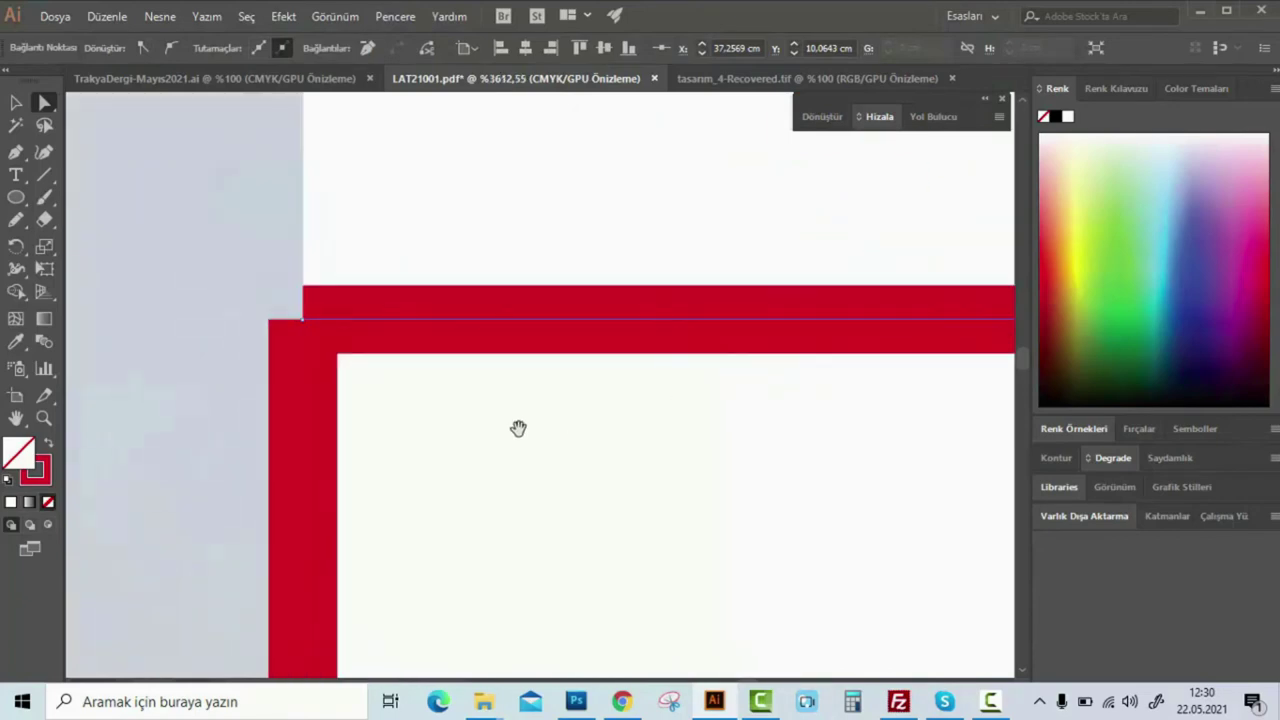
left_click_drag(311, 320, 337, 325)
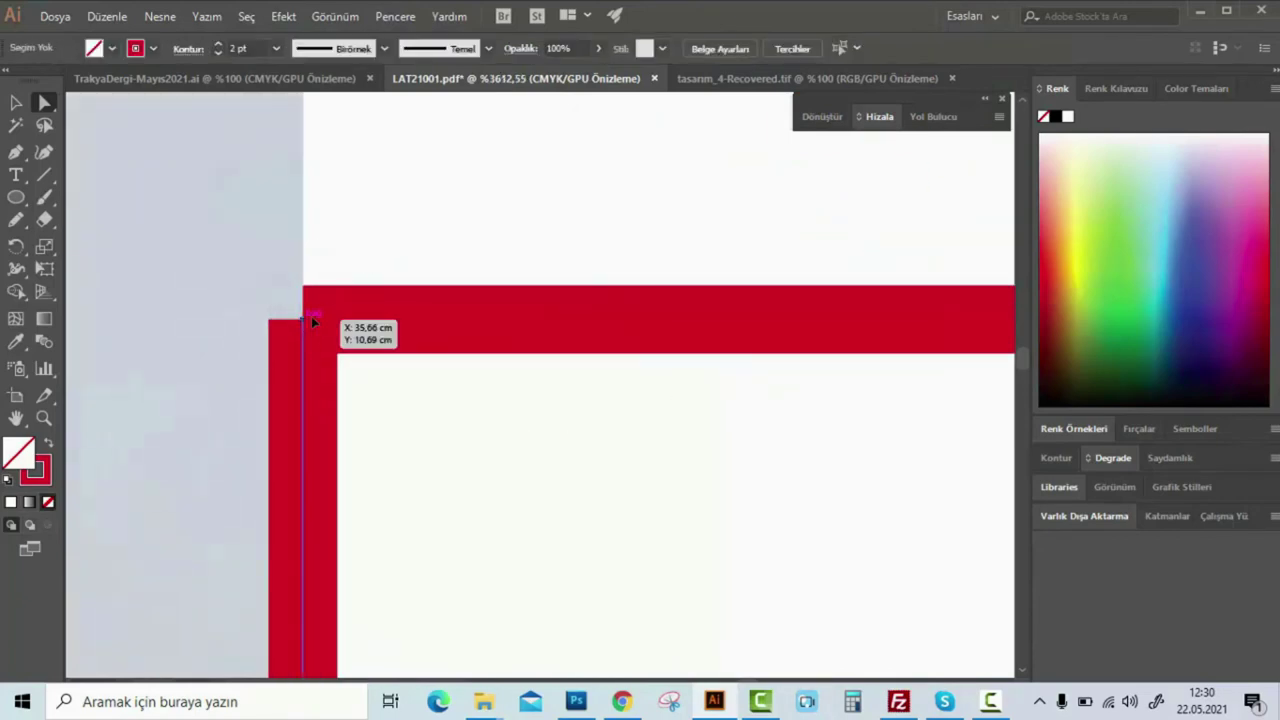
key("ctrl+z")
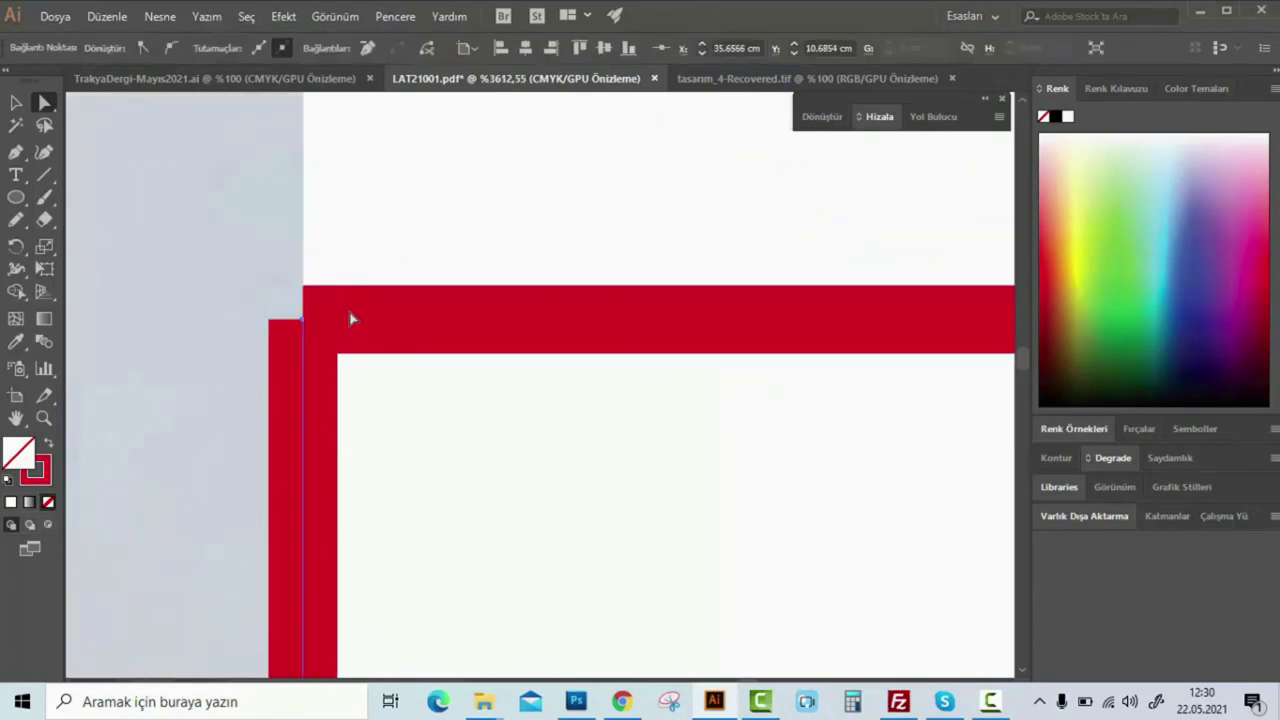
key("ctrl+shift+a")
left_click(283, 334)
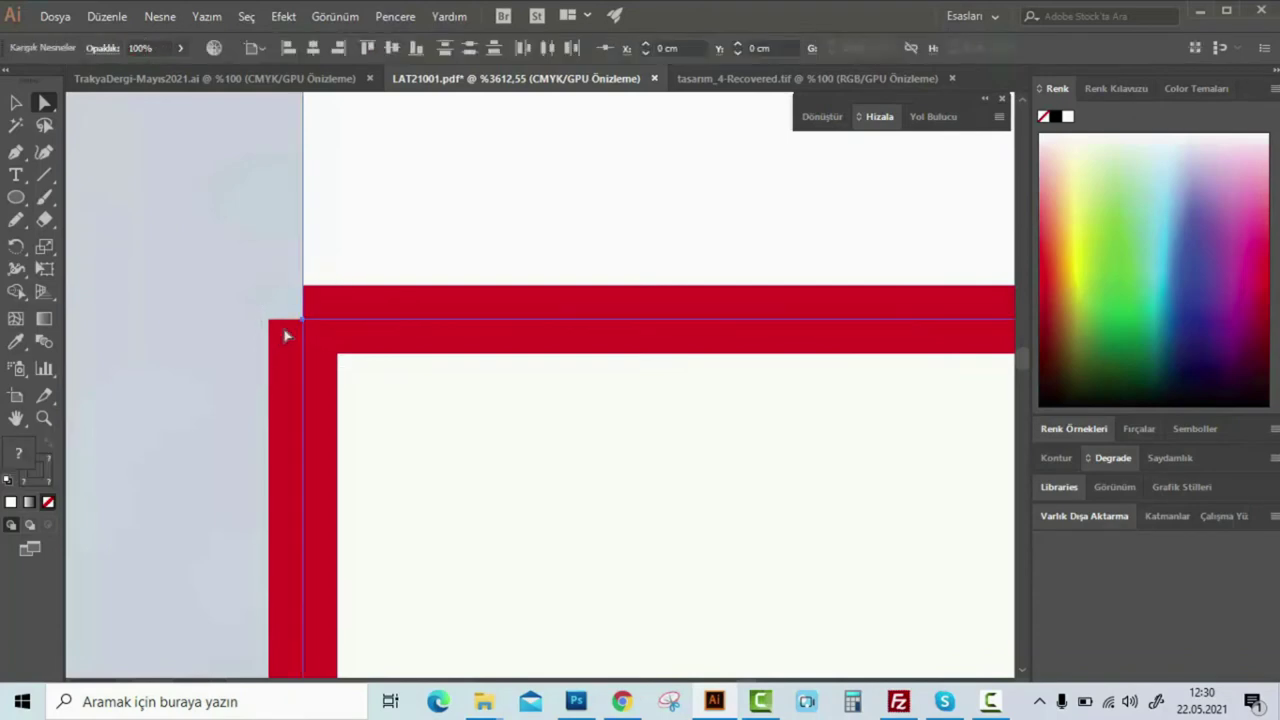
right_click(308, 326)
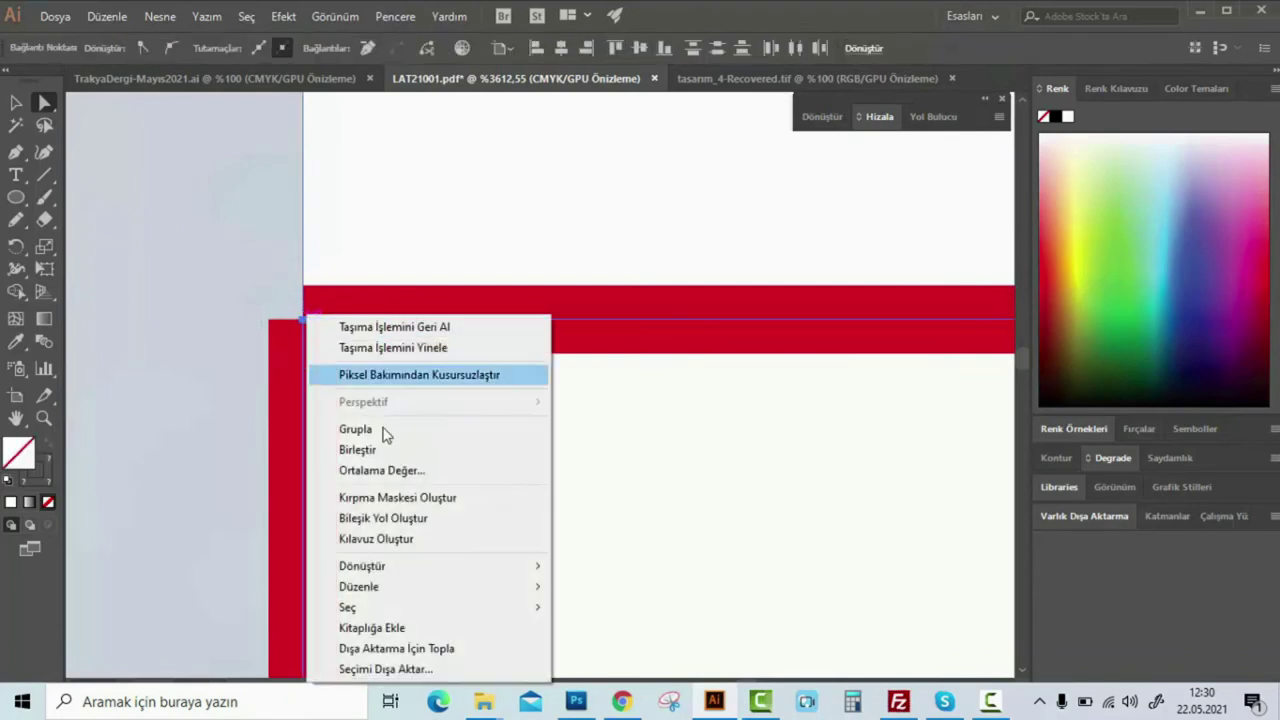
left_click(378, 465)
key("Return")
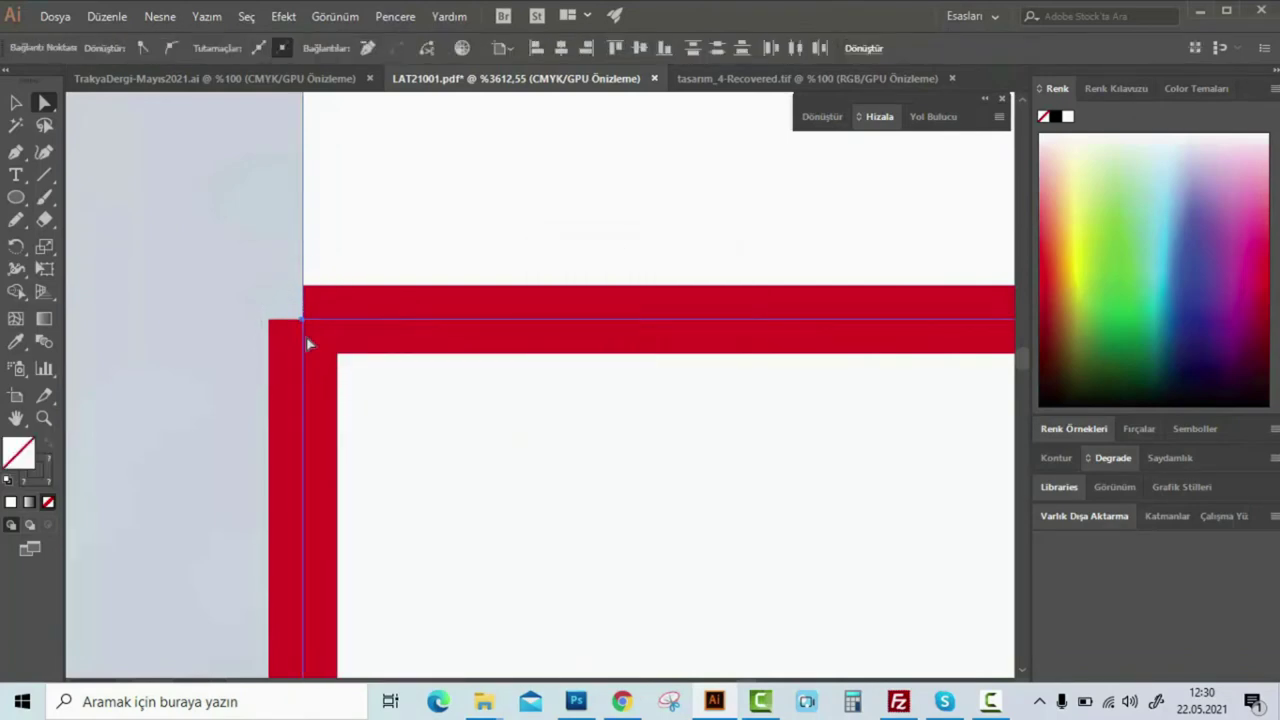
left_click_drag(314, 349, 545, 683)
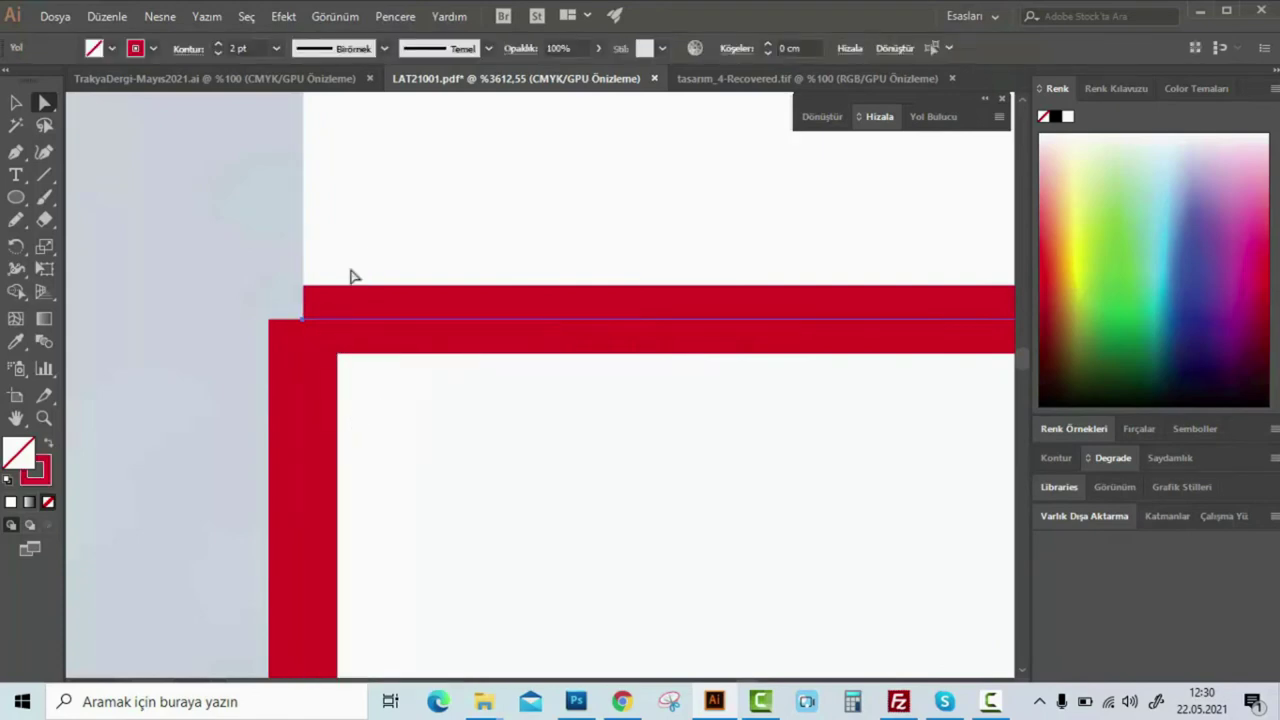
left_click_drag(277, 274, 309, 303)
right_click(306, 315)
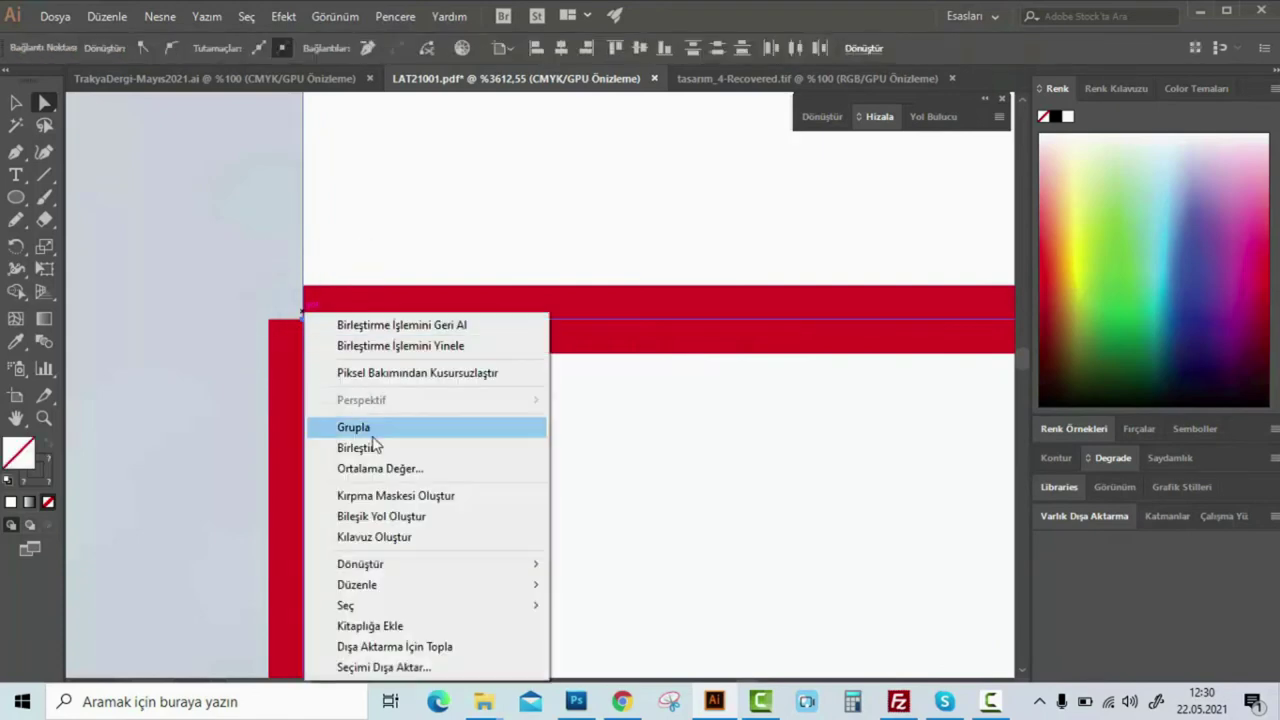
left_click(372, 430)
key("Return")
left_click(397, 356)
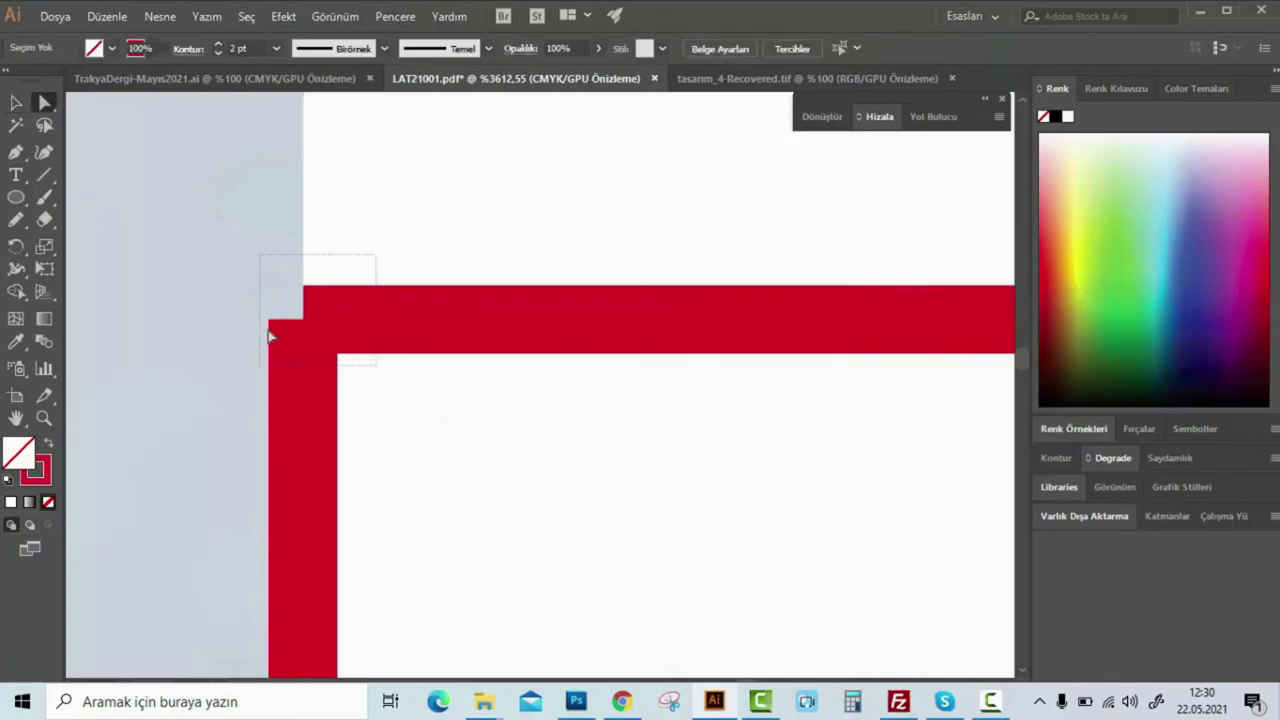
left_click_drag(255, 359, 323, 297)
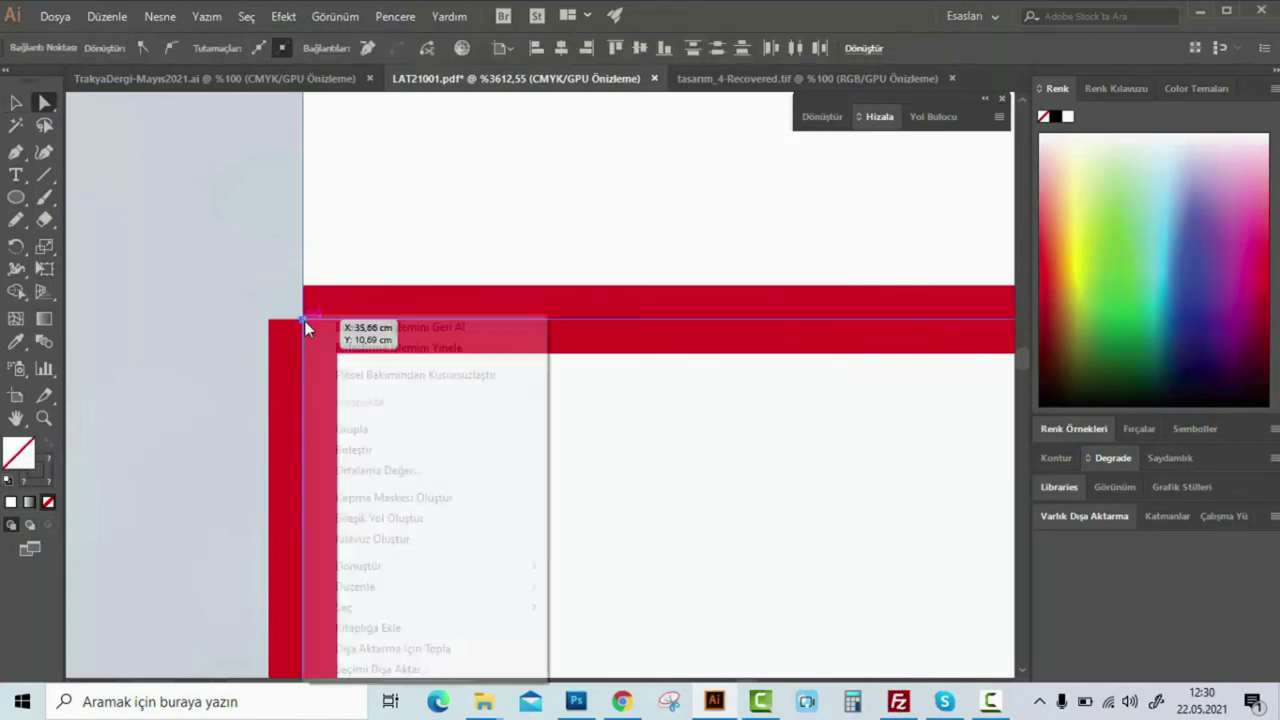
right_click(306, 328)
left_click(374, 447)
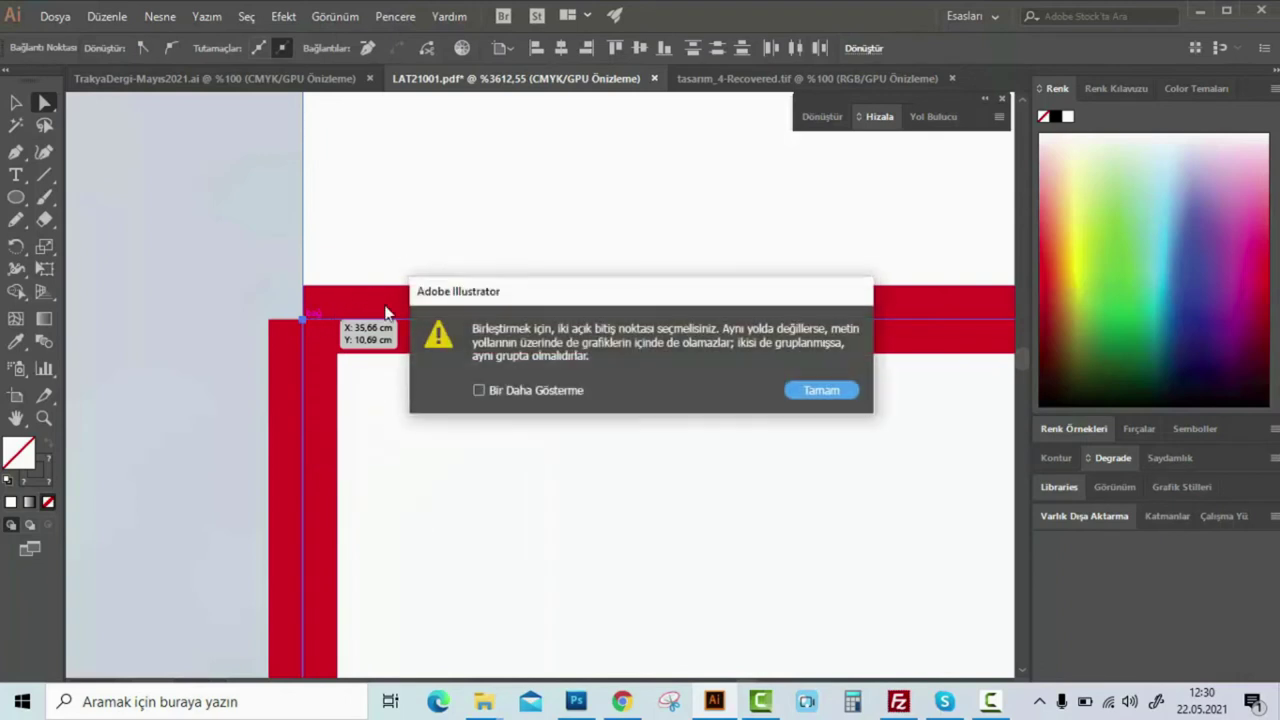
left_click(306, 326)
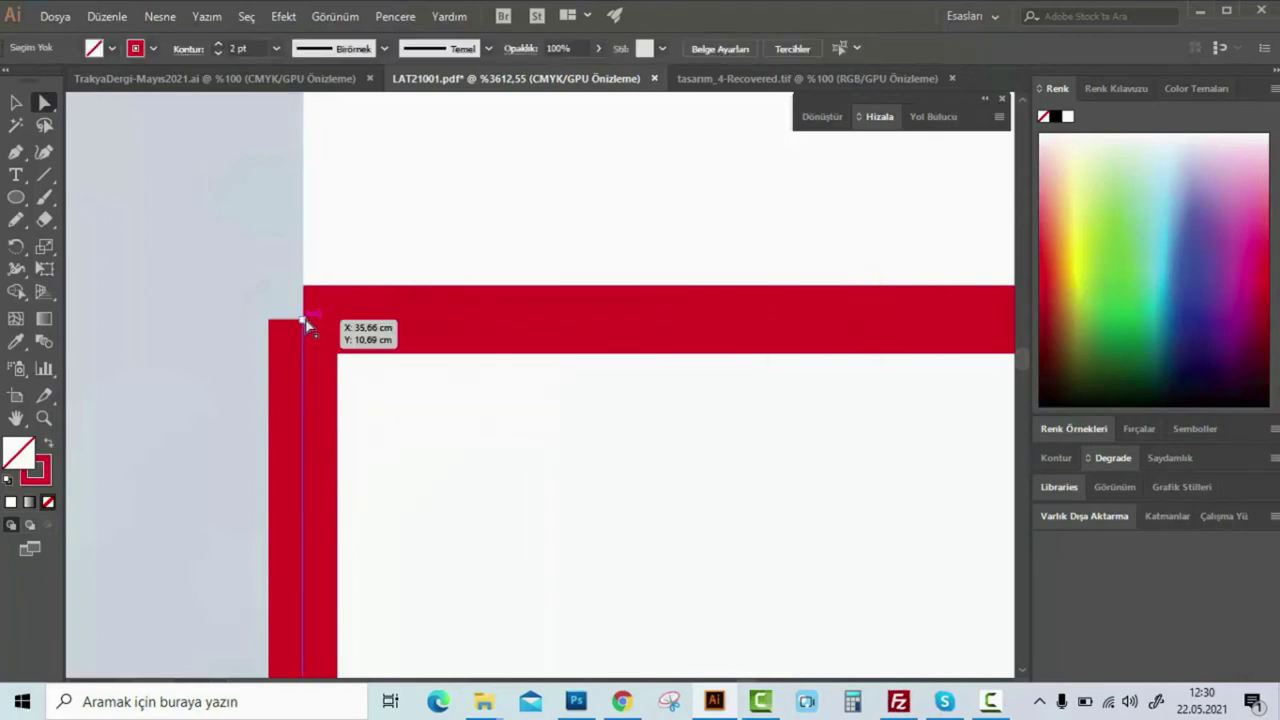
Join the corner anchors where the two red bars meet
left_click(305, 323)
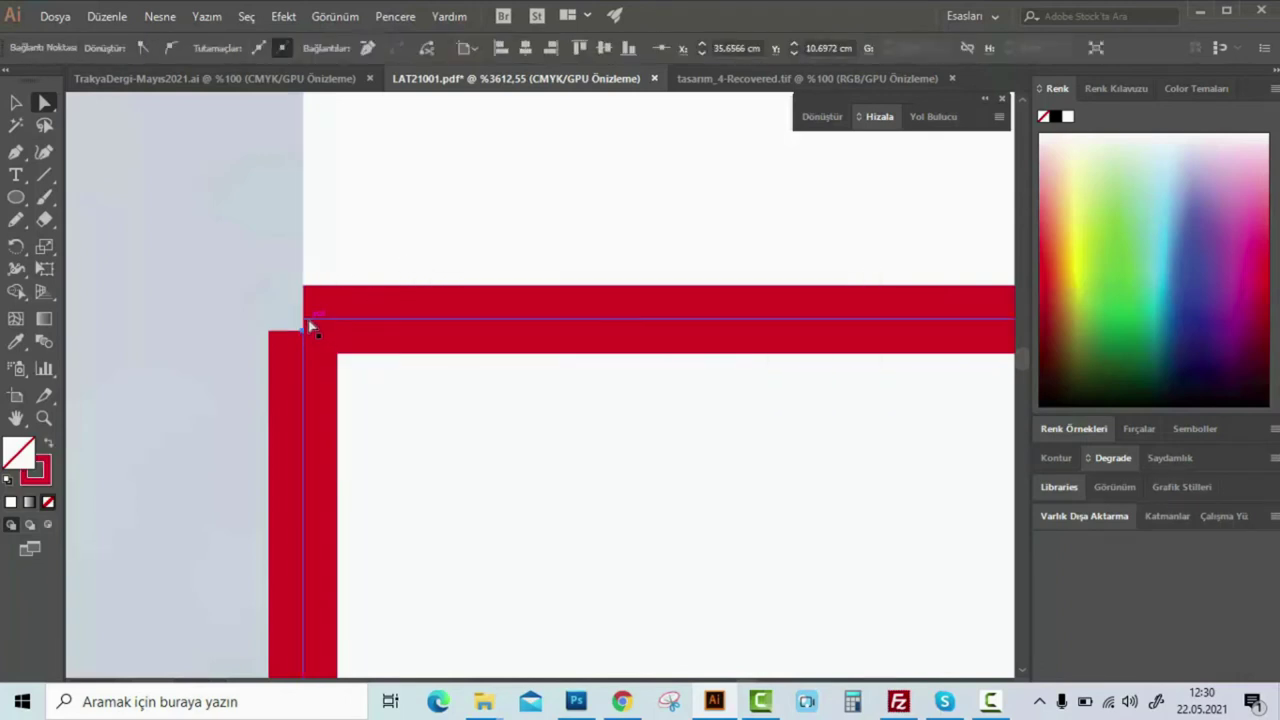
right_click(305, 323)
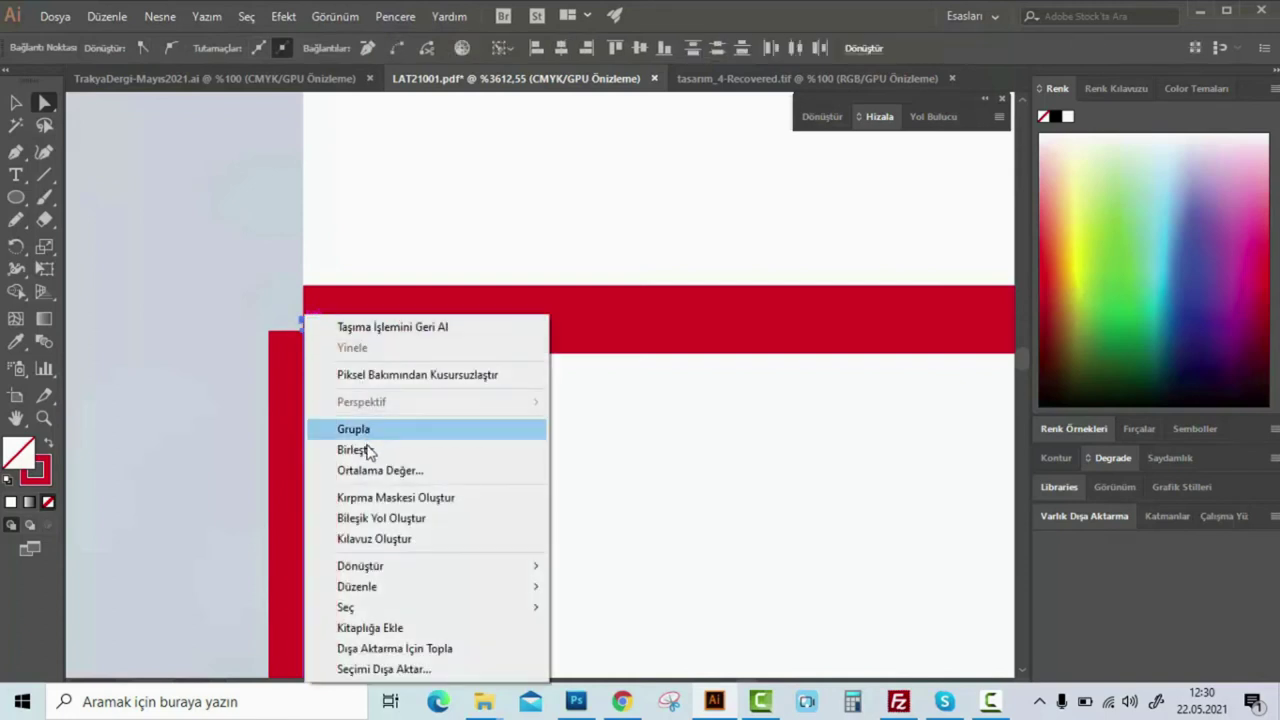
left_click(364, 449)
left_click_drag(337, 317, 423, 340)
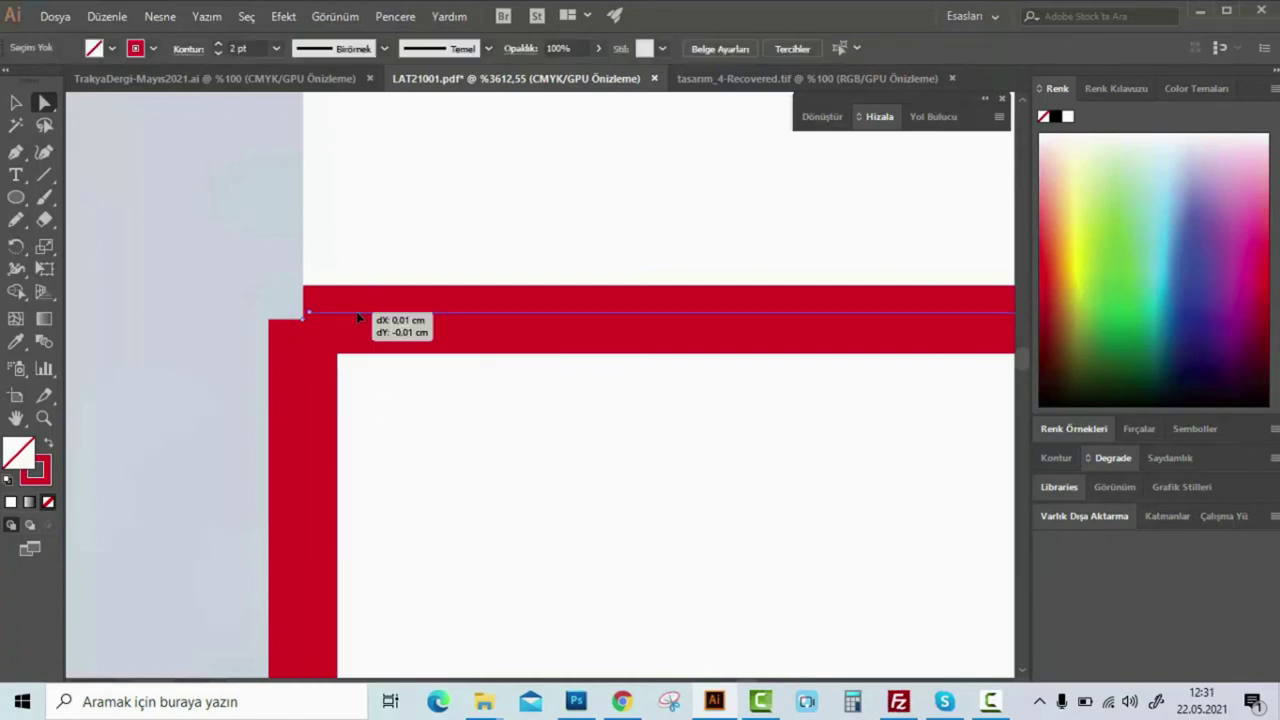
key("ctrl+z")
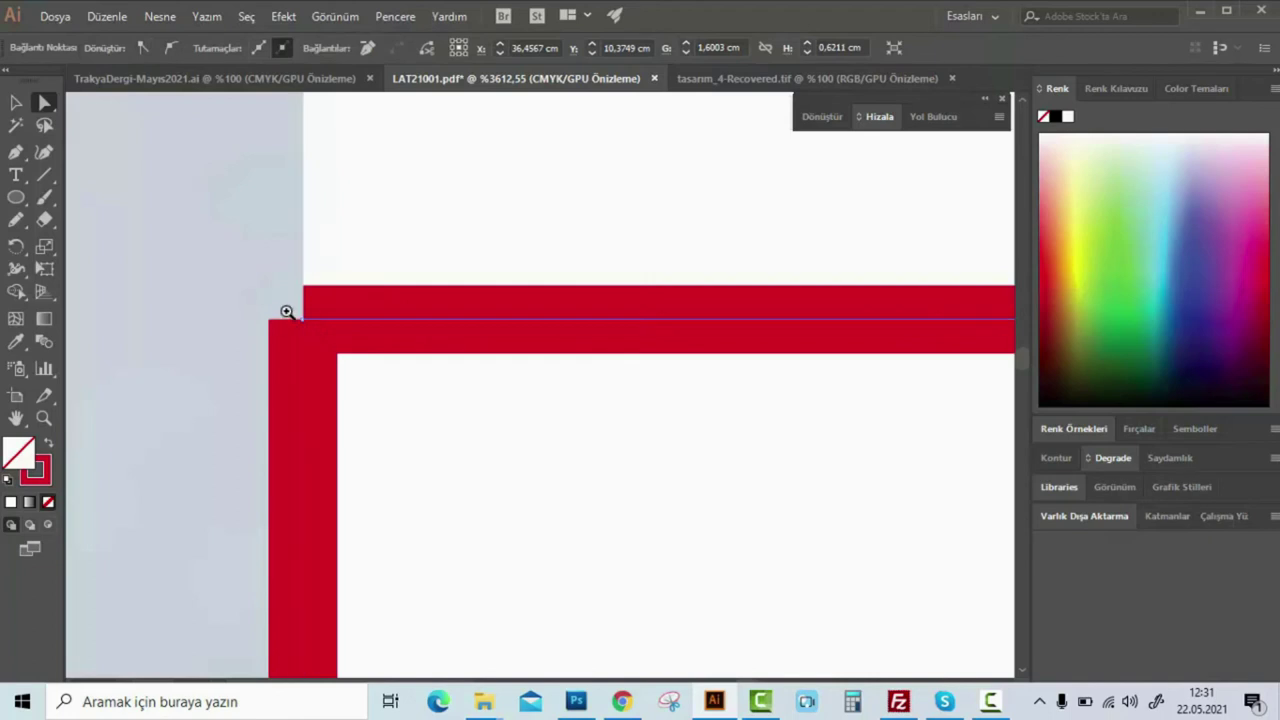
Select the corner anchor and adjoining path, then undo the earlier shape merge
left_click_drag(286, 309, 424, 346)
left_click(440, 262)
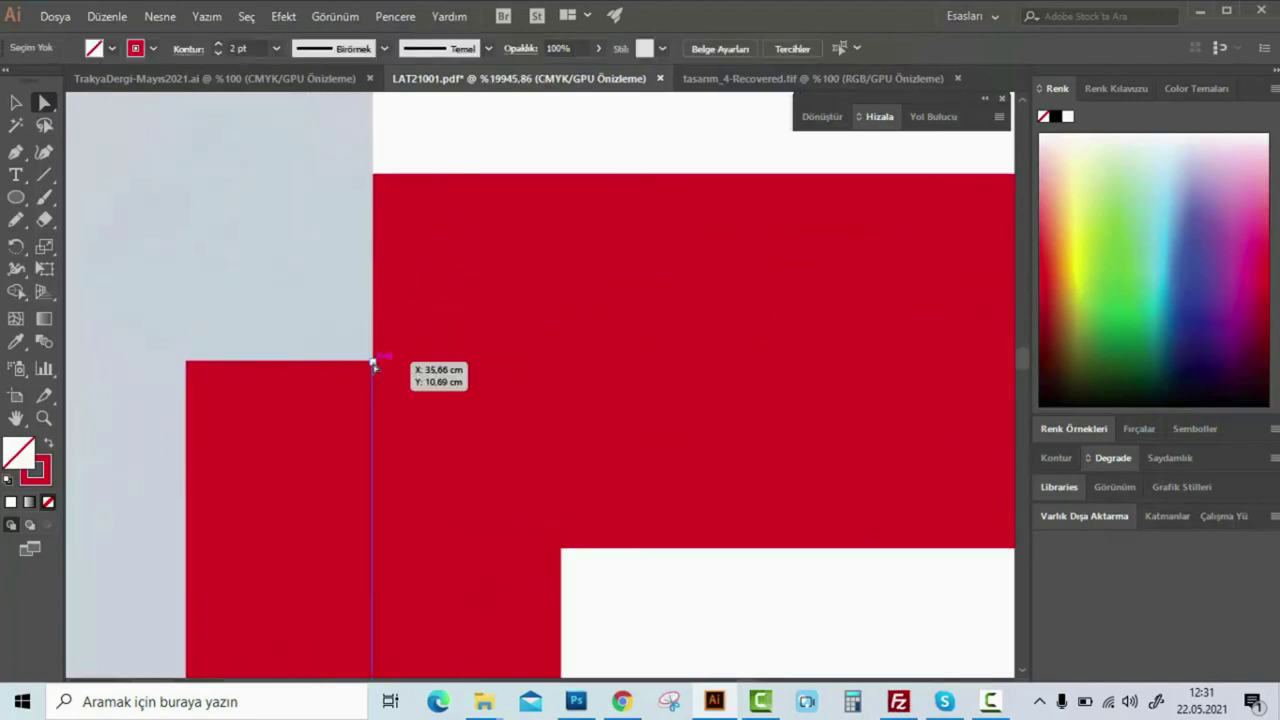
left_click(372, 362)
left_click(366, 380, "shift")
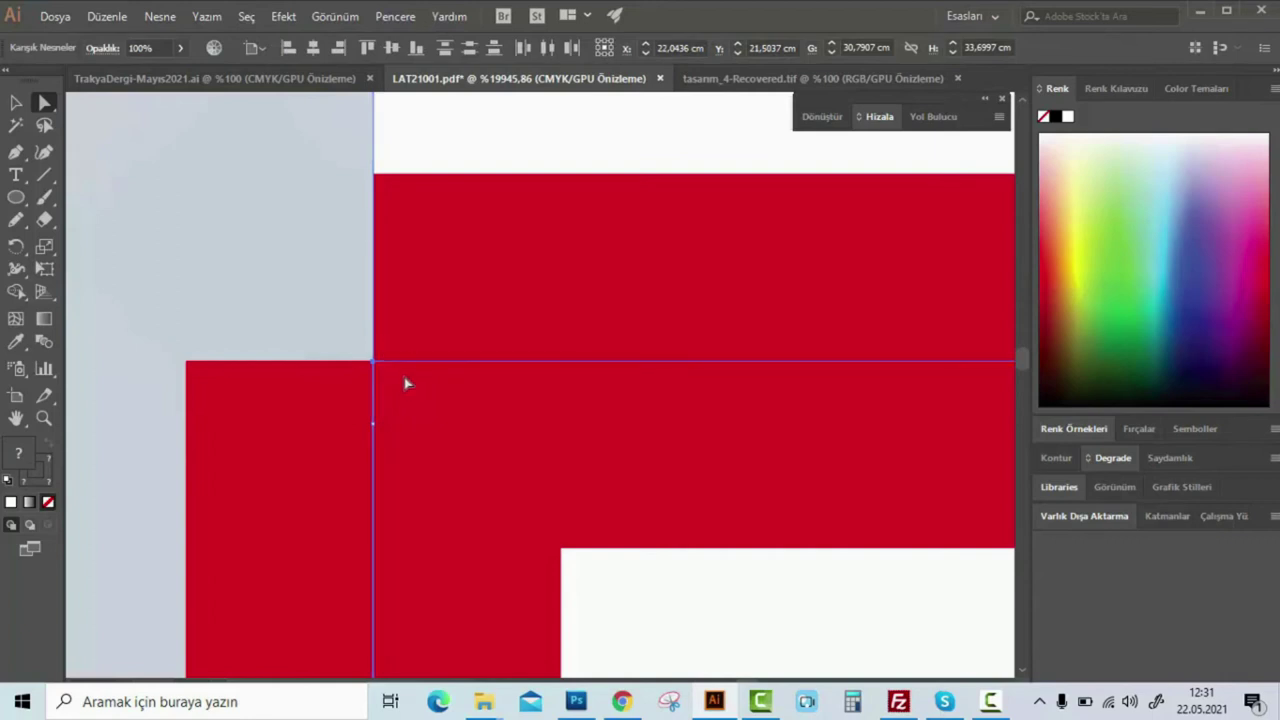
right_click(382, 357)
left_click(415, 369)
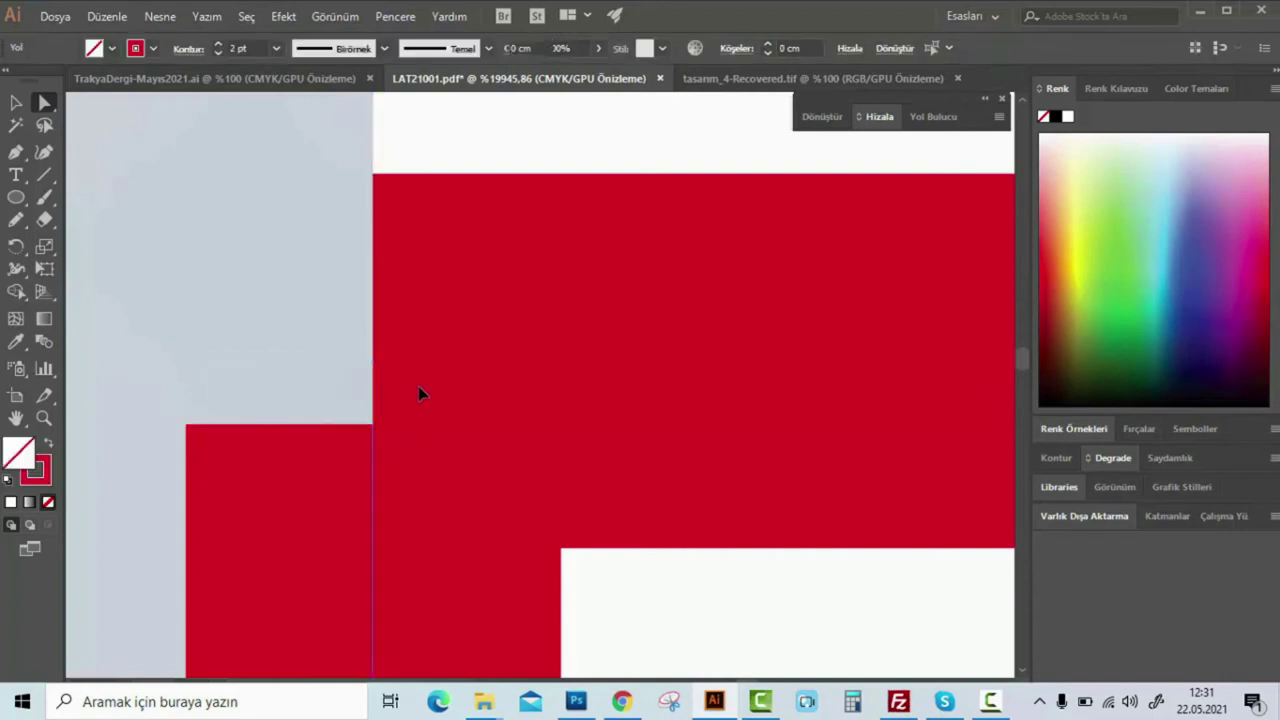
key("ctrl+z")
Retry joining the selected paths and dismiss the join warning
right_click(375, 339)
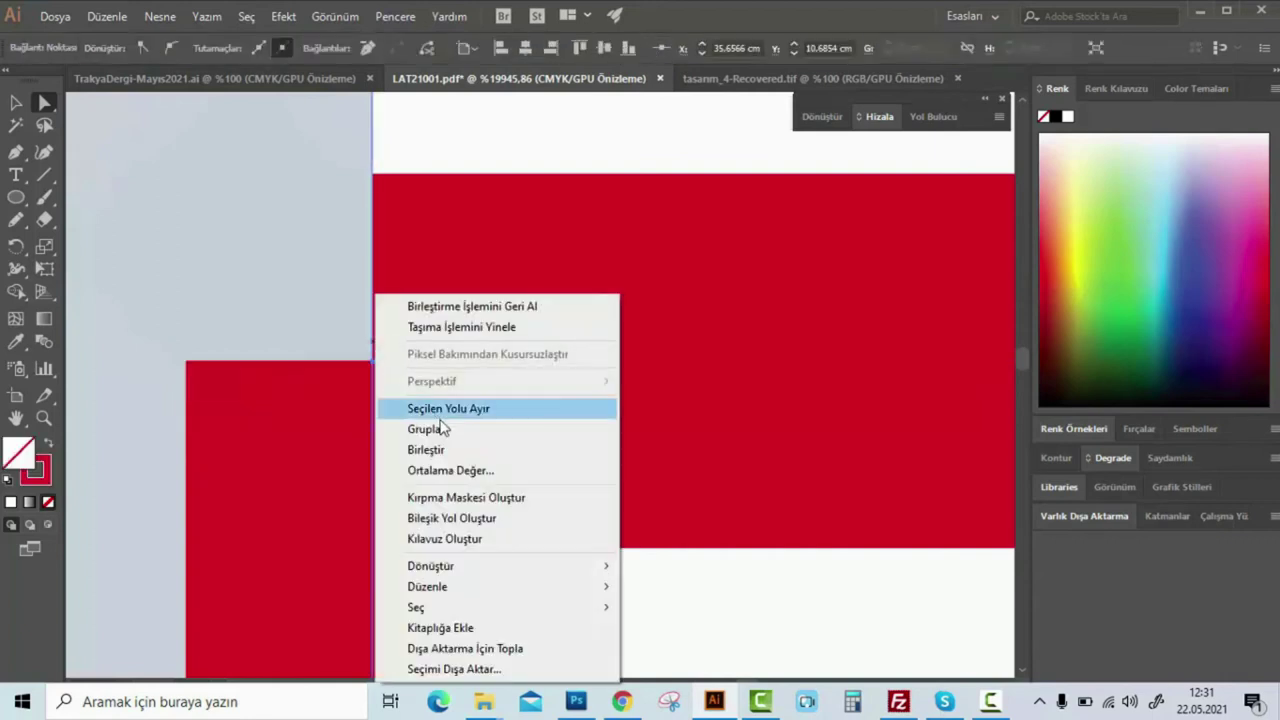
left_click(445, 449)
key("Return")
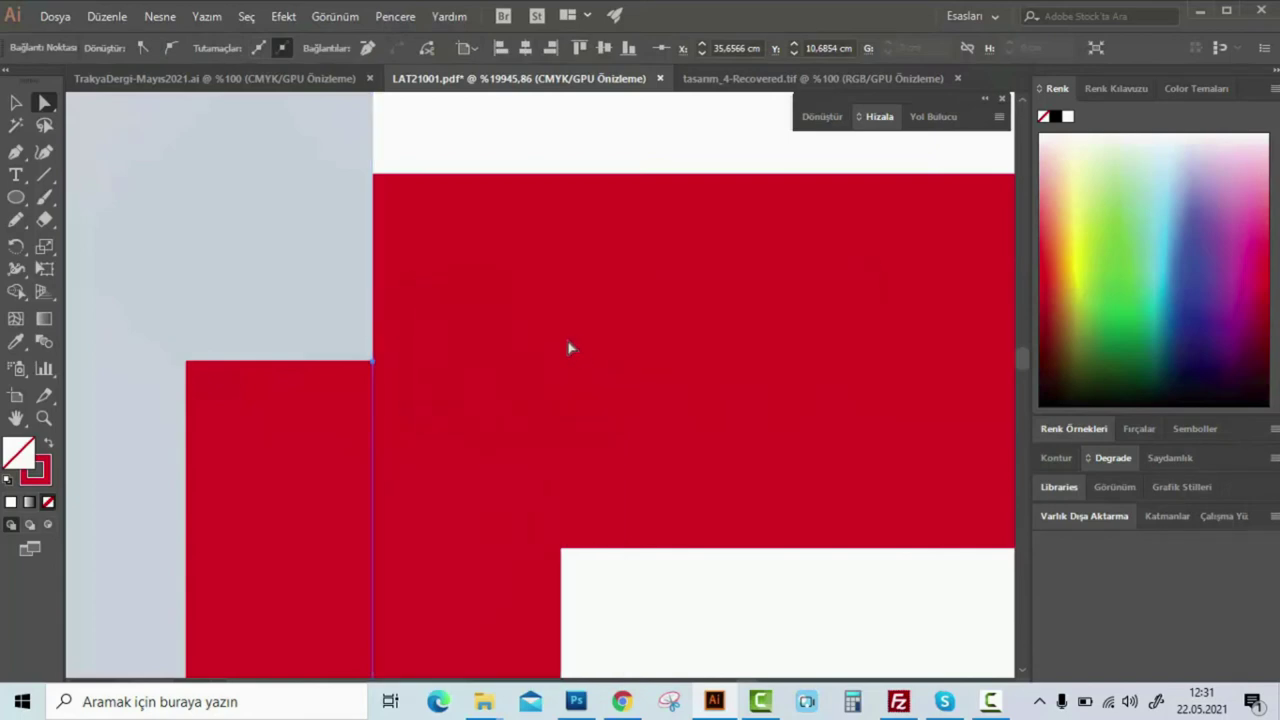
left_click(463, 143)
scroll(557, 314, "left", 5)
scroll(595, 323, "left", 2)
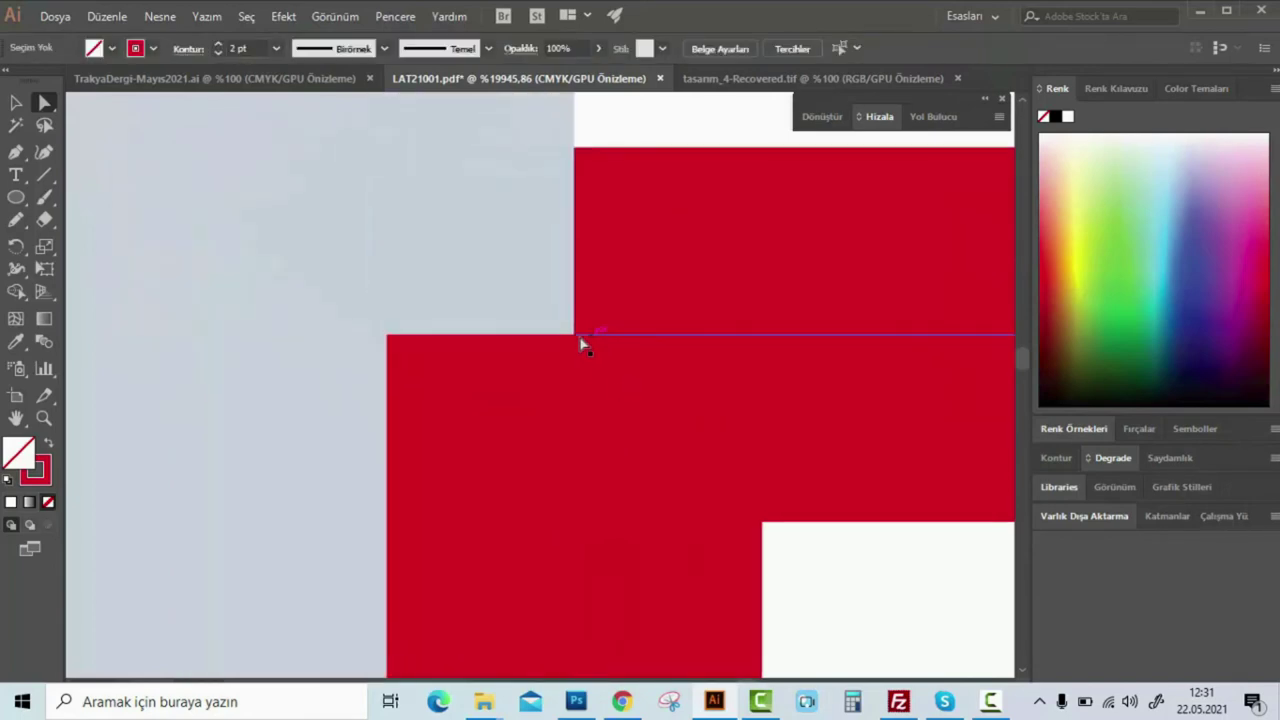
Check the corner paths' context menu, then delete the light grey object
left_click(582, 340)
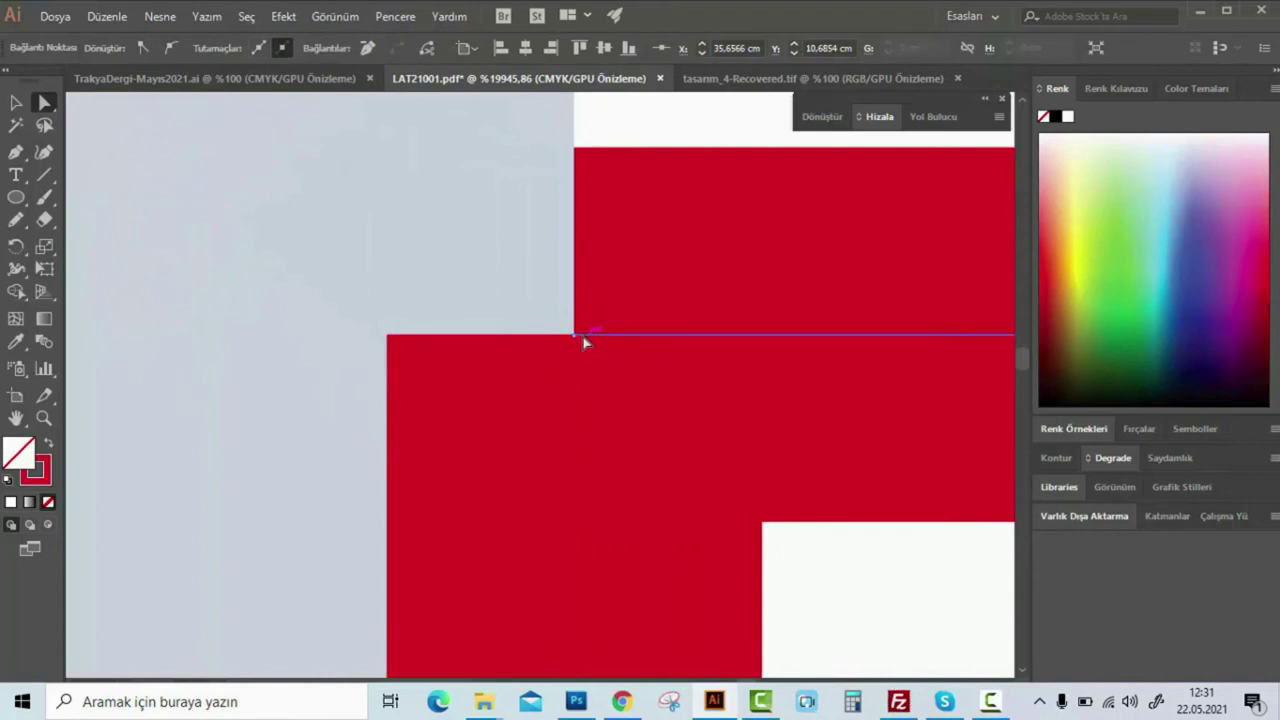
left_click(578, 336)
left_click(575, 340, "shift")
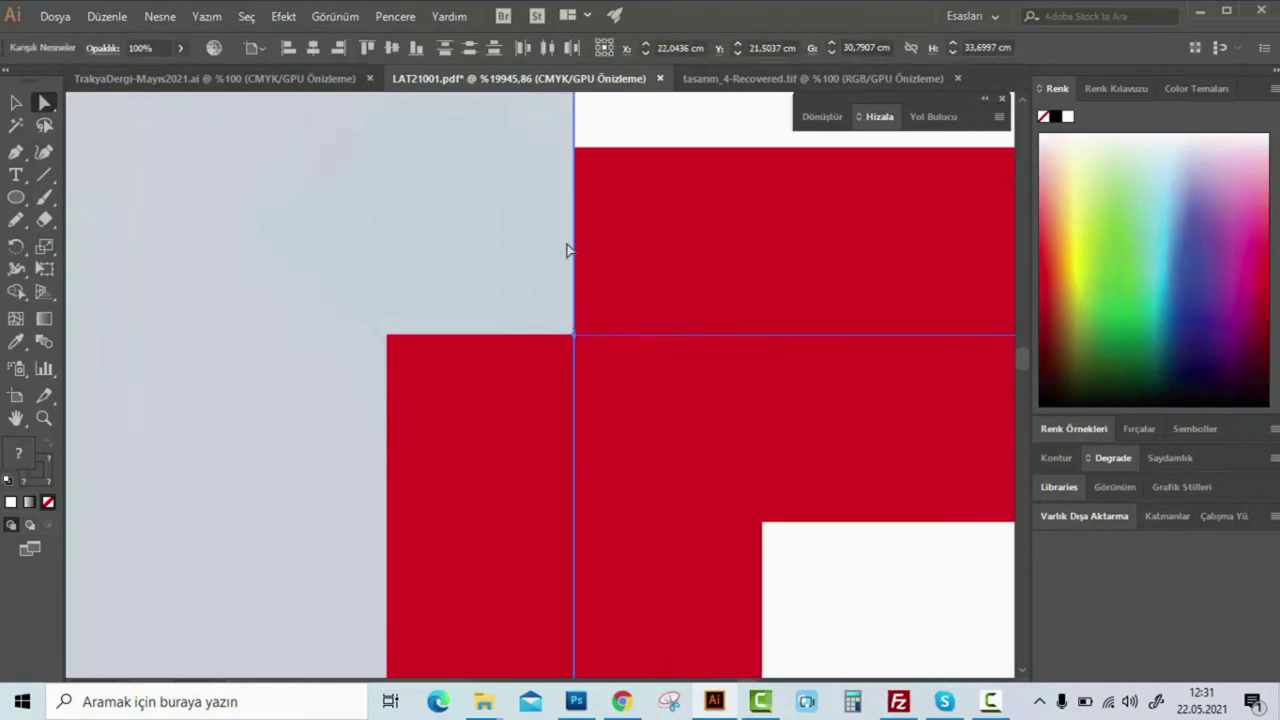
right_click(576, 321)
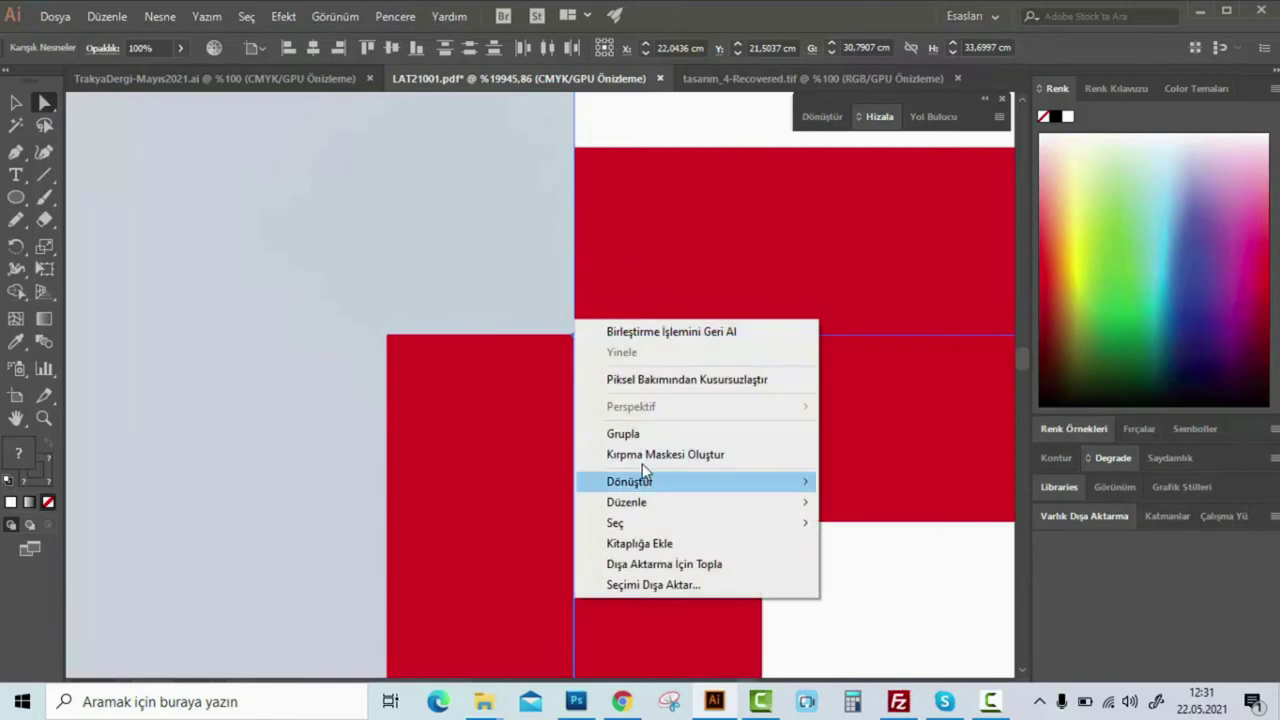
left_click(630, 262)
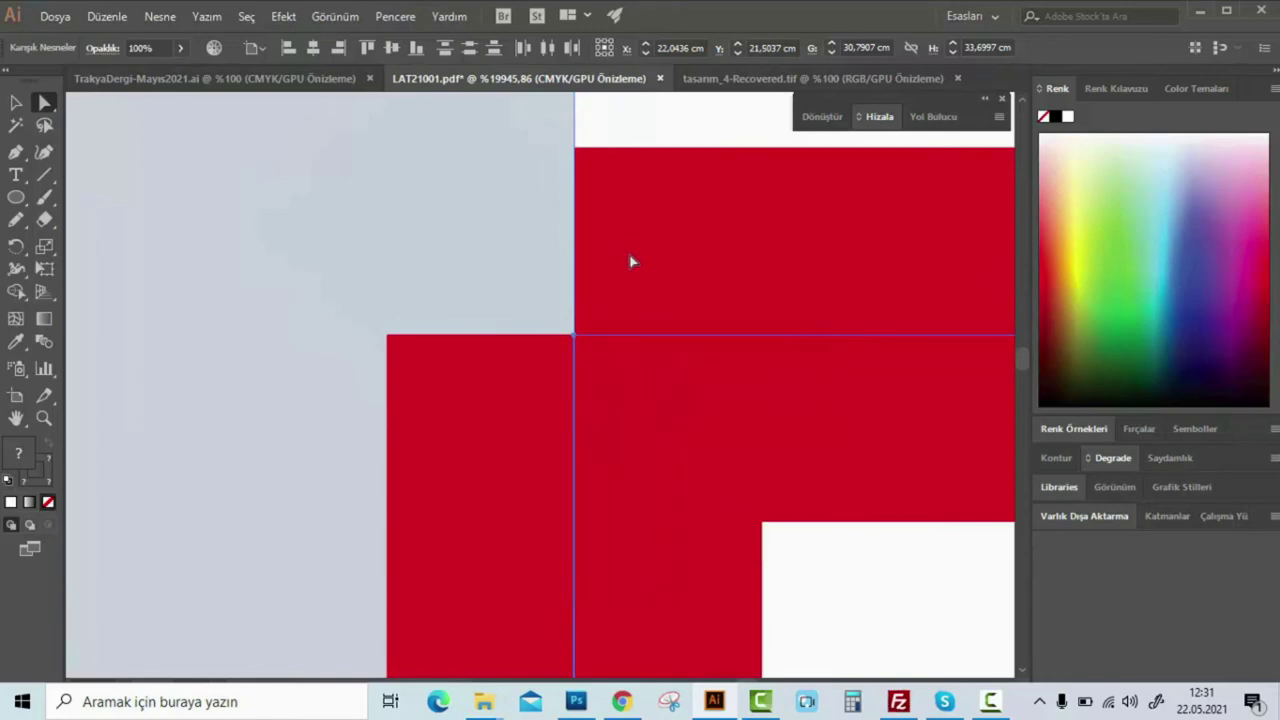
left_click(630, 262)
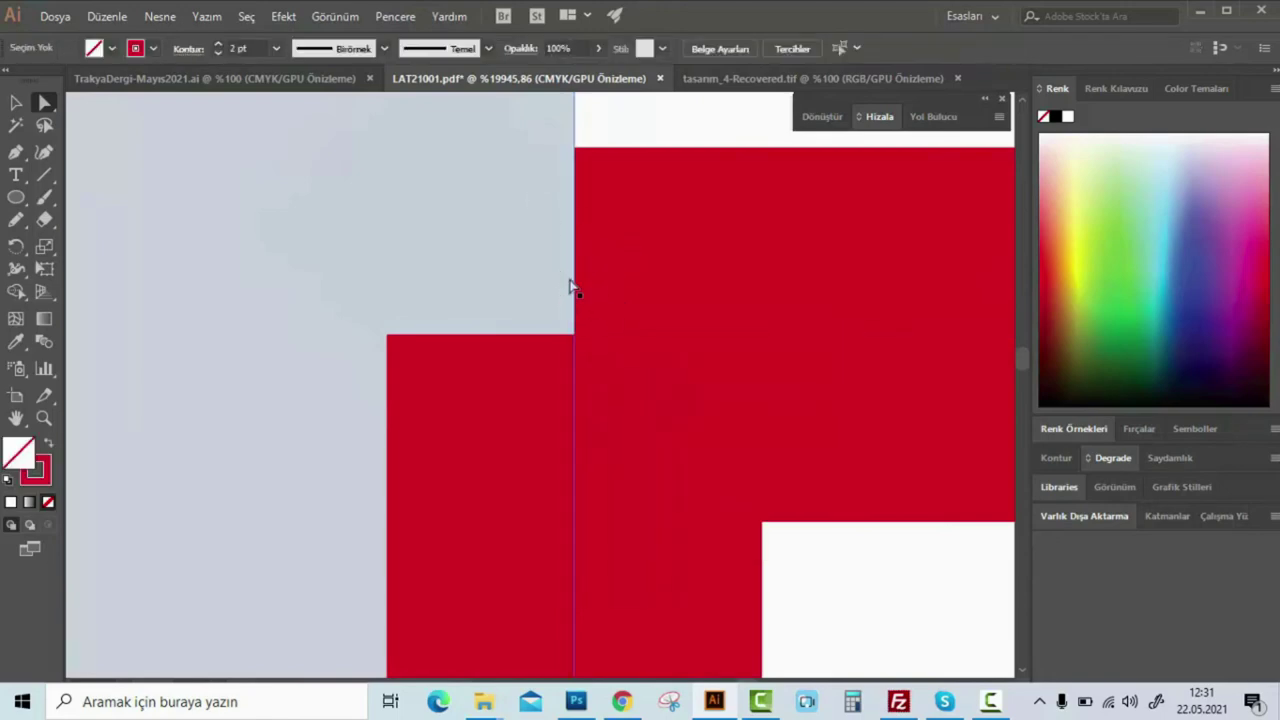
left_click(557, 308)
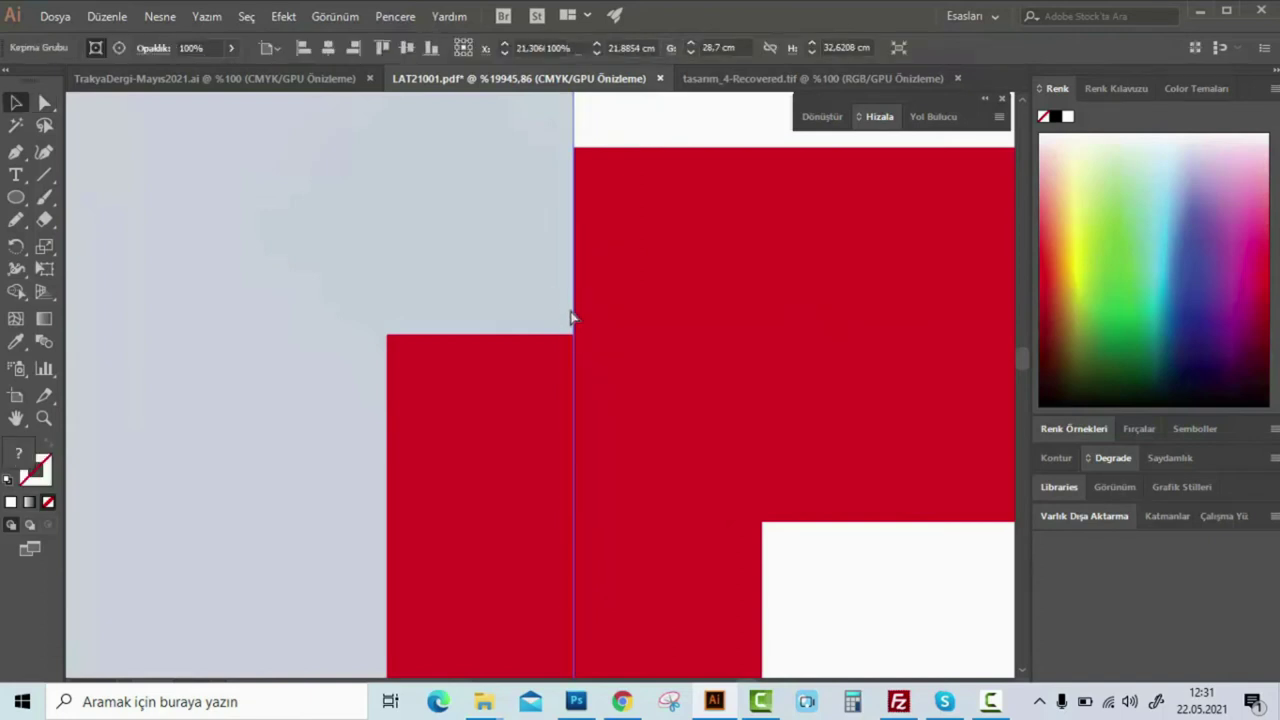
key("Delete")
Retry joining the bar-corner anchors and dismiss the join error warning
left_click_drag(628, 386, 577, 337)
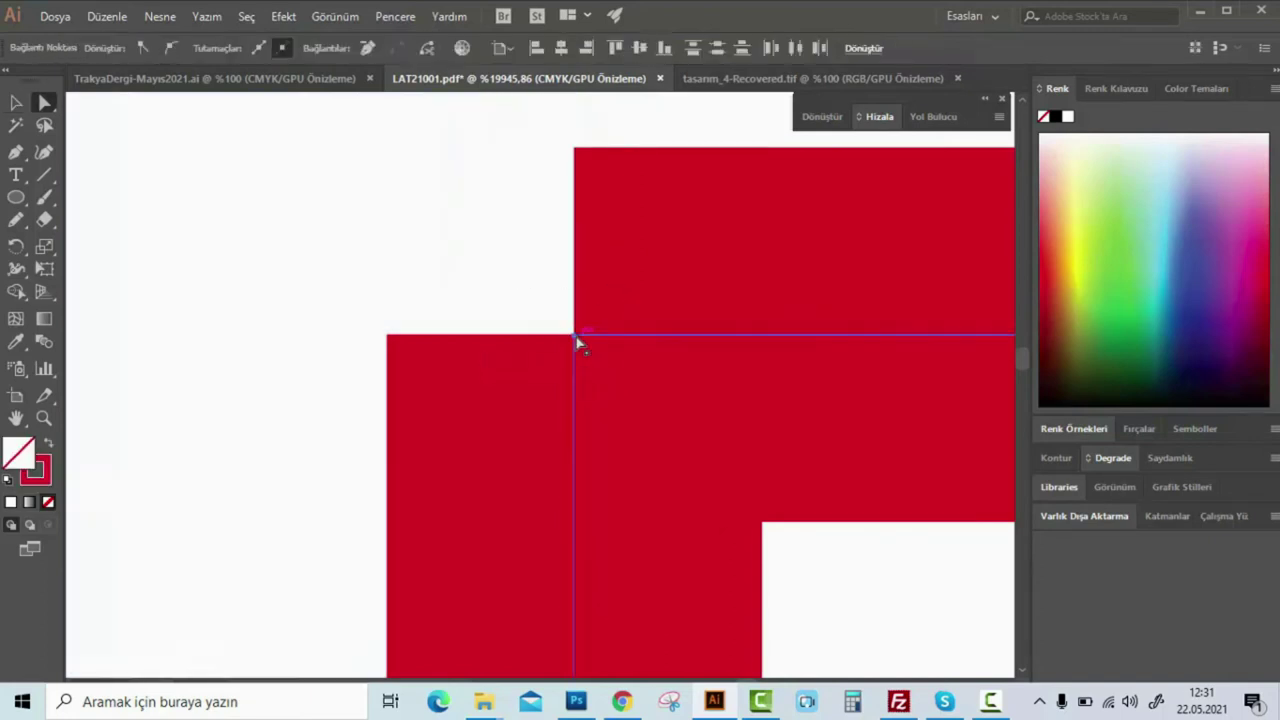
right_click(579, 335)
left_click(660, 452)
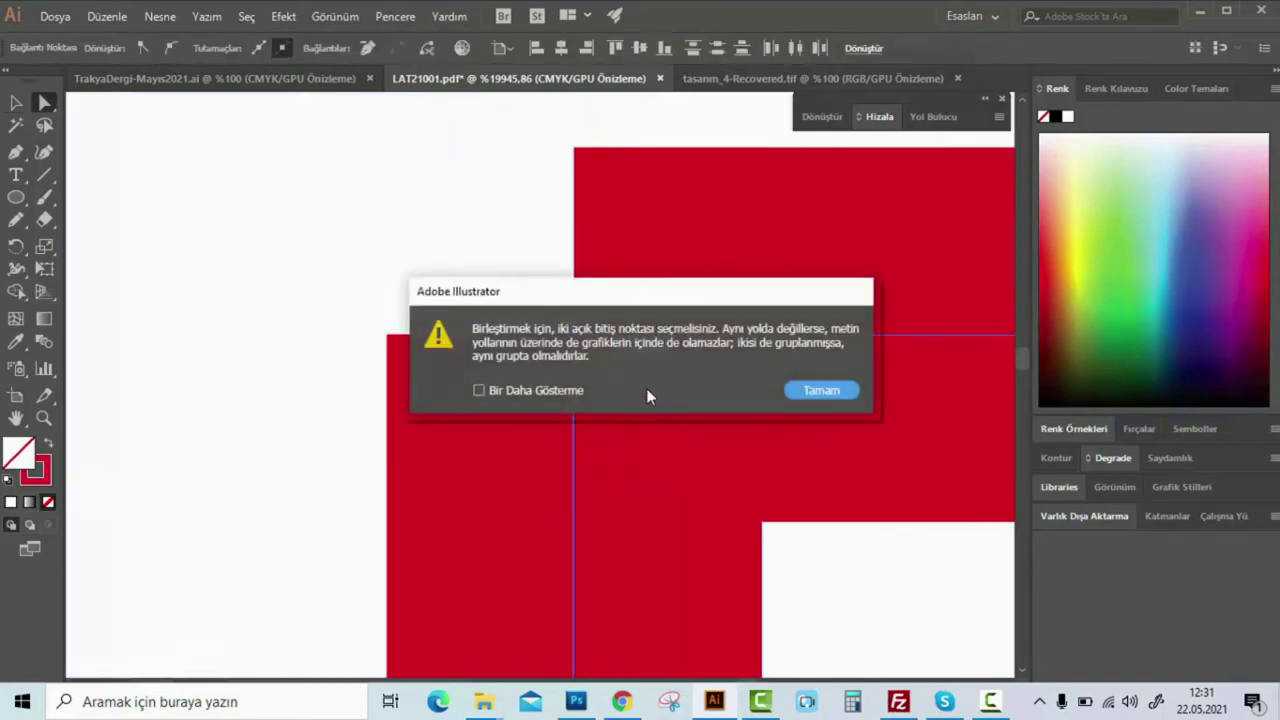
left_click(819, 391)
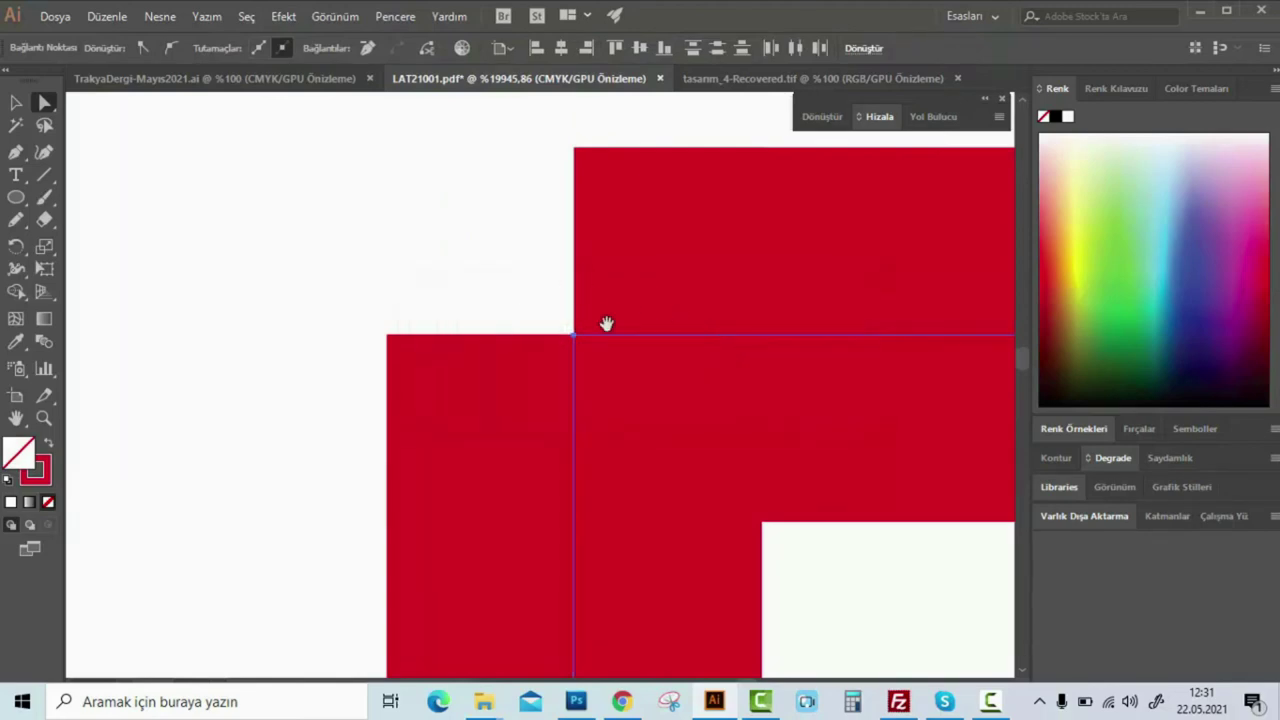
scroll(534, 306, "down", 2, "alt")
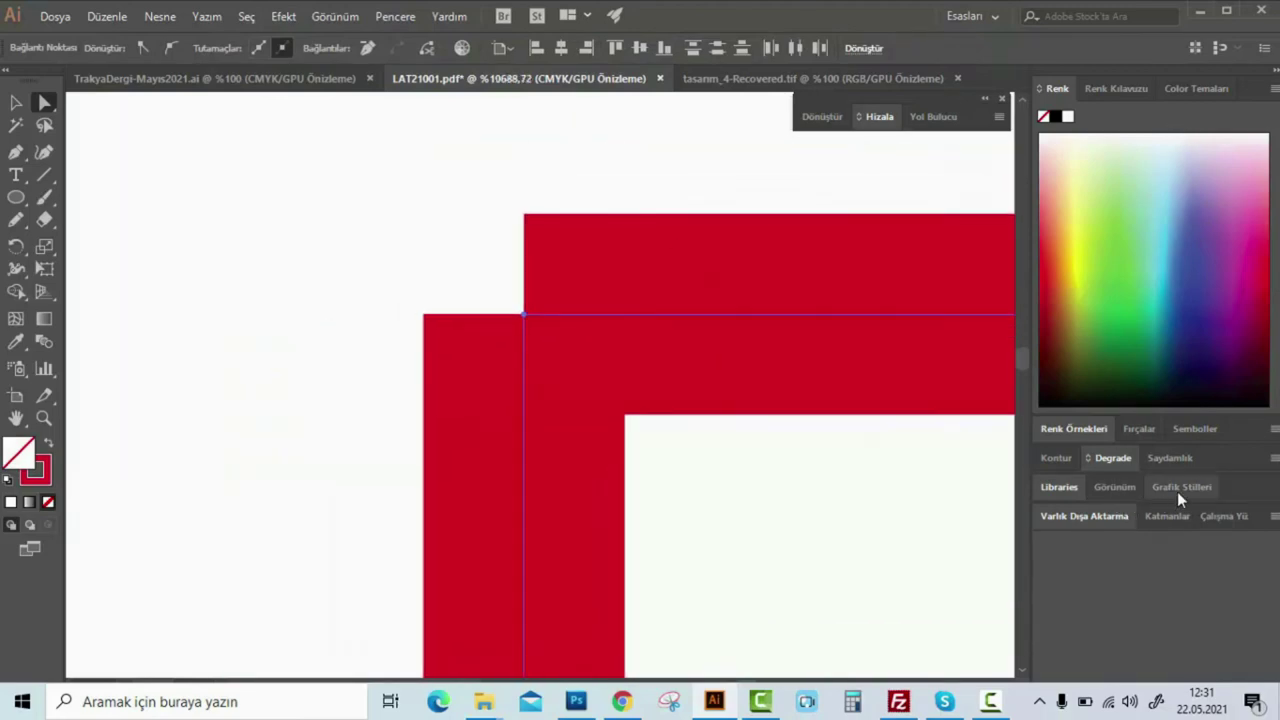
Show the Katmanlar panel and expand Katman 1 to list its individual paths
left_click(1166, 516)
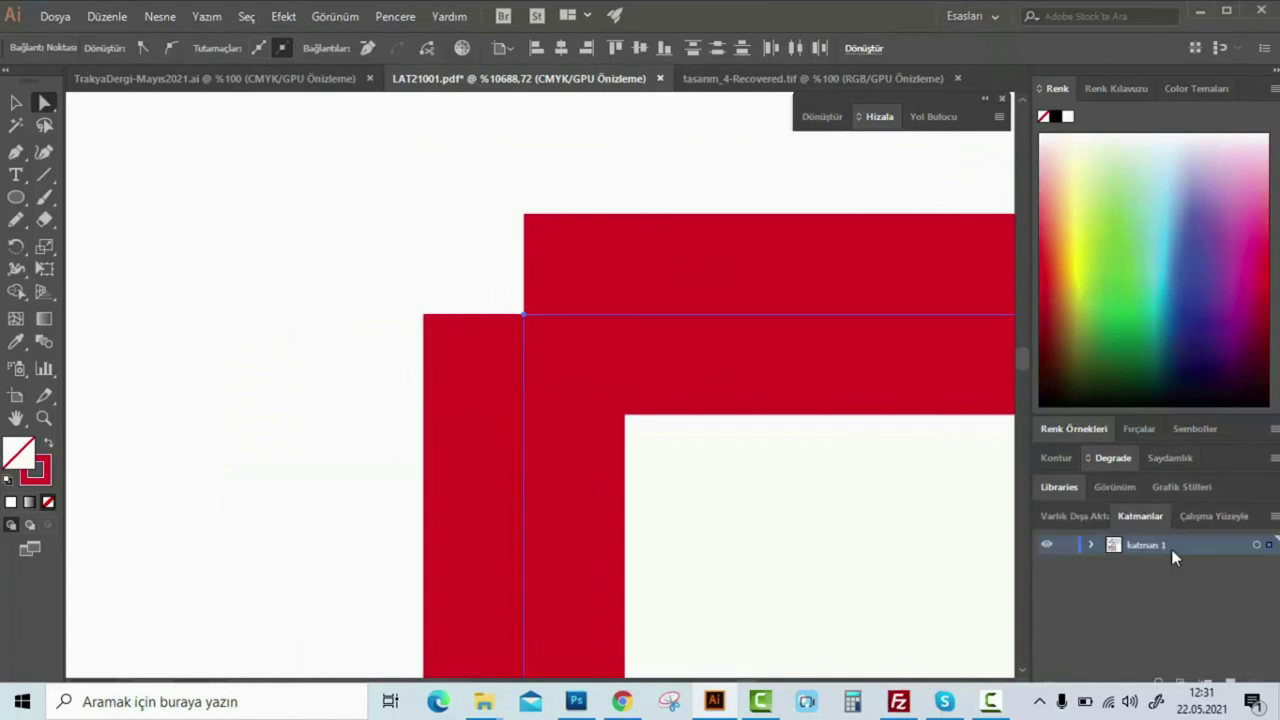
left_click(1092, 545)
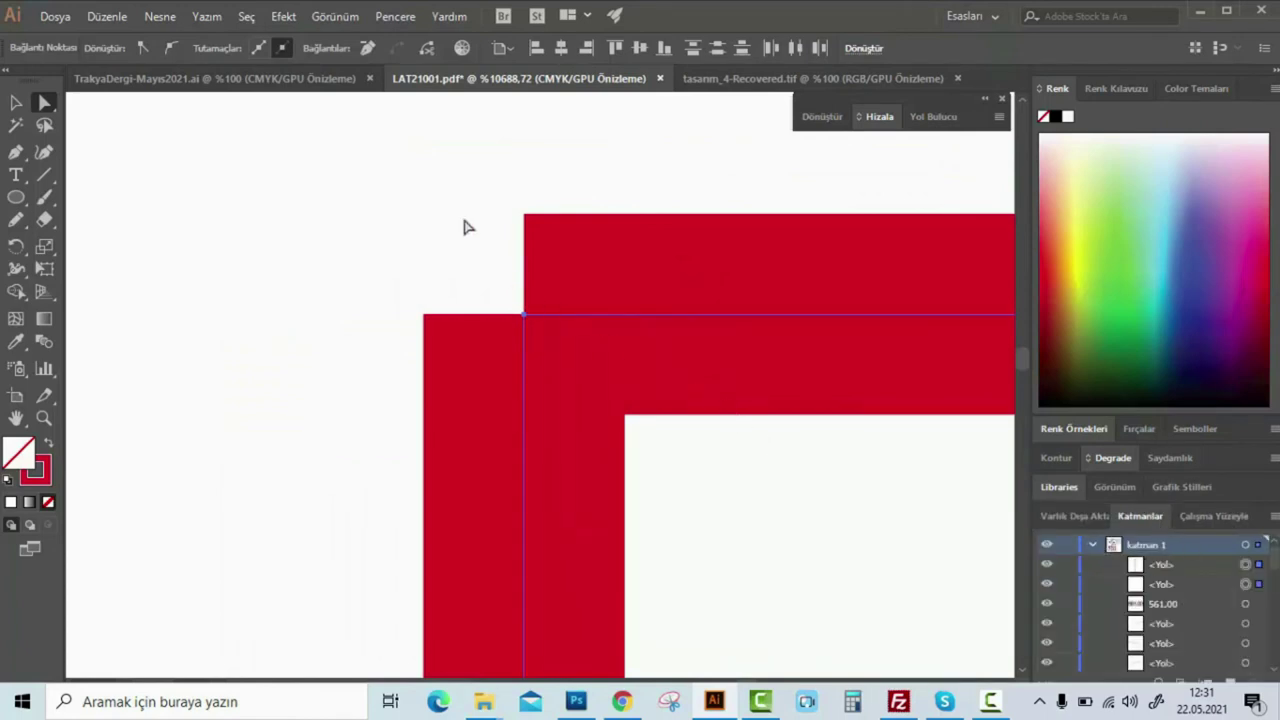
right_click(522, 290)
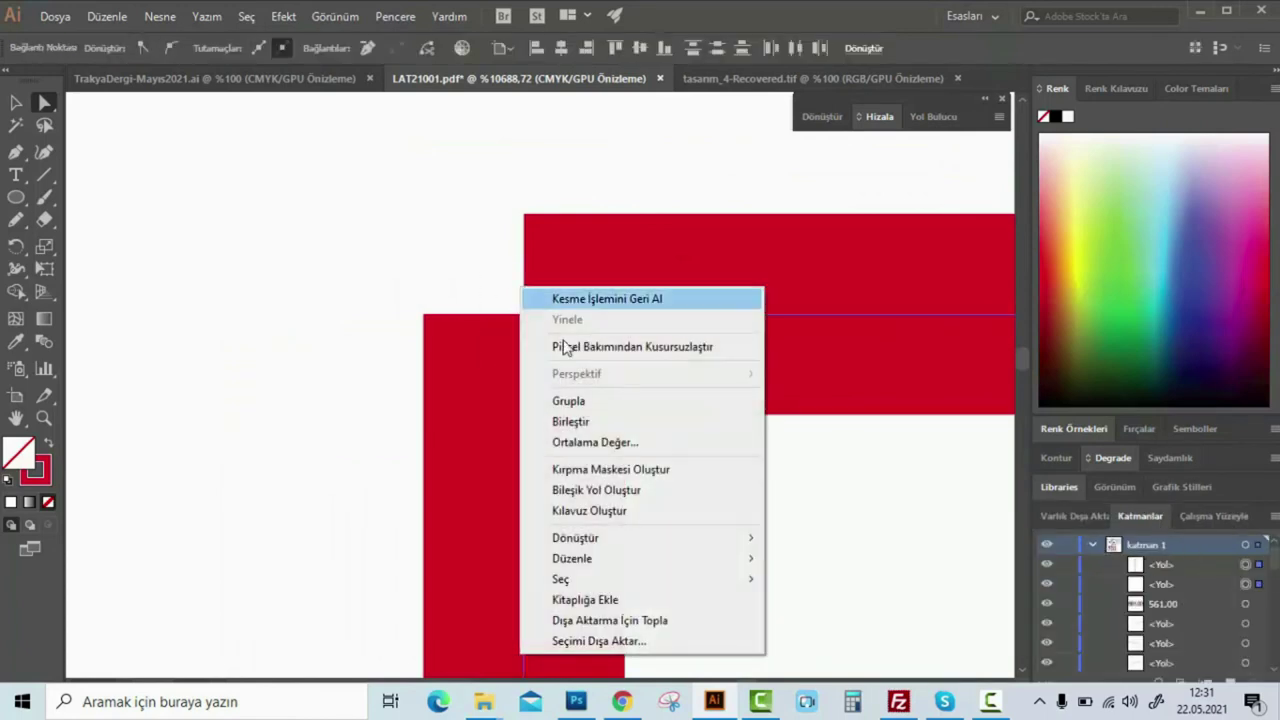
left_click(424, 267)
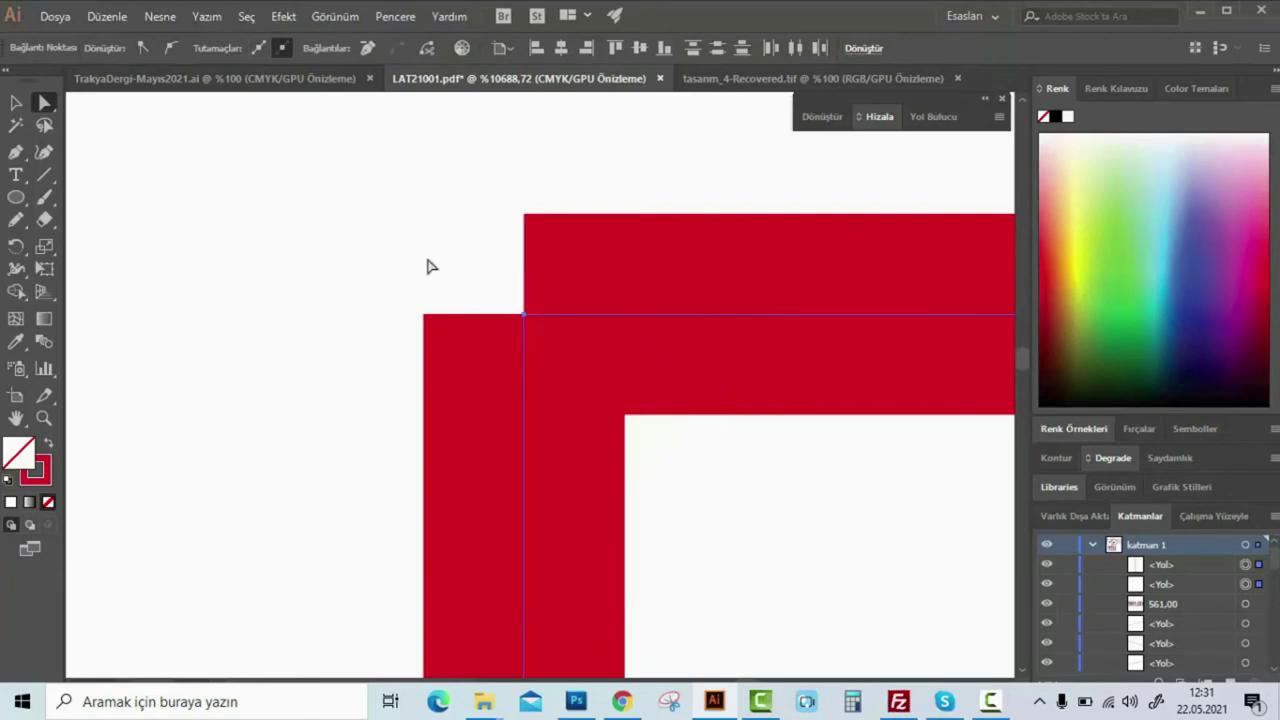
left_click(424, 267)
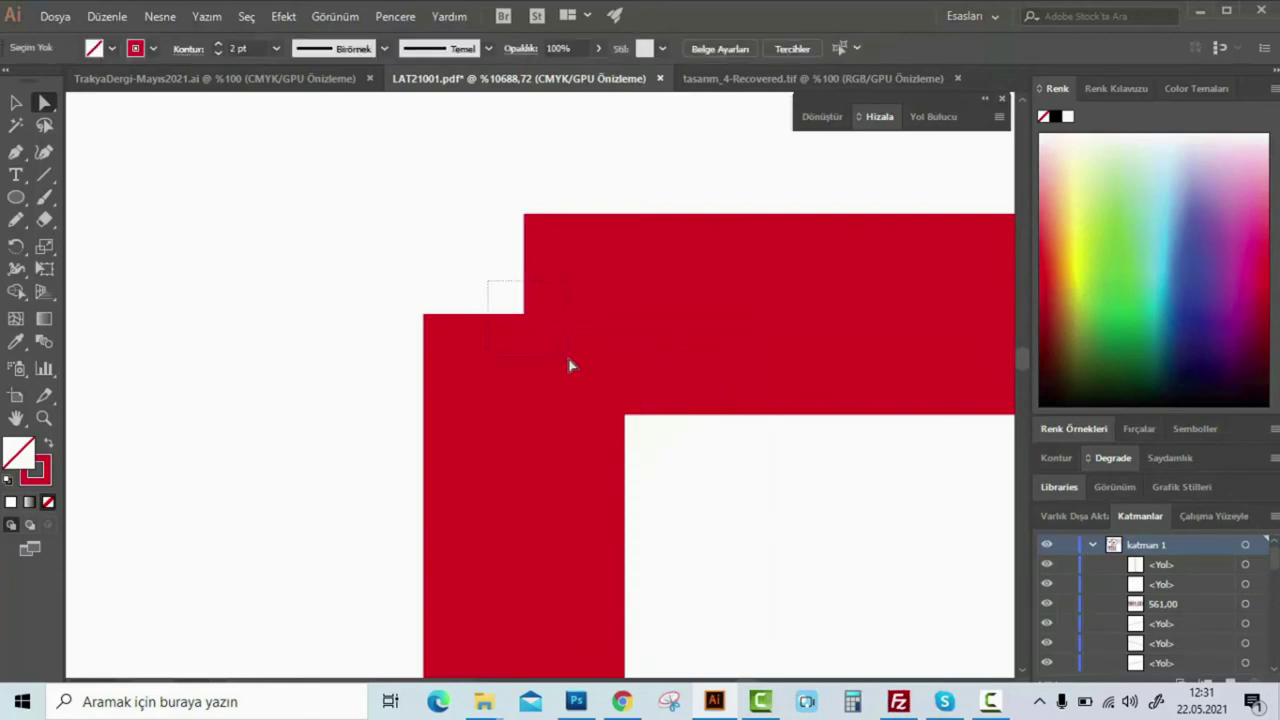
Try joining the bar-corner anchors with Birleştir, dismiss the warning, and pull the top bar up
left_click_drag(570, 365, 568, 362)
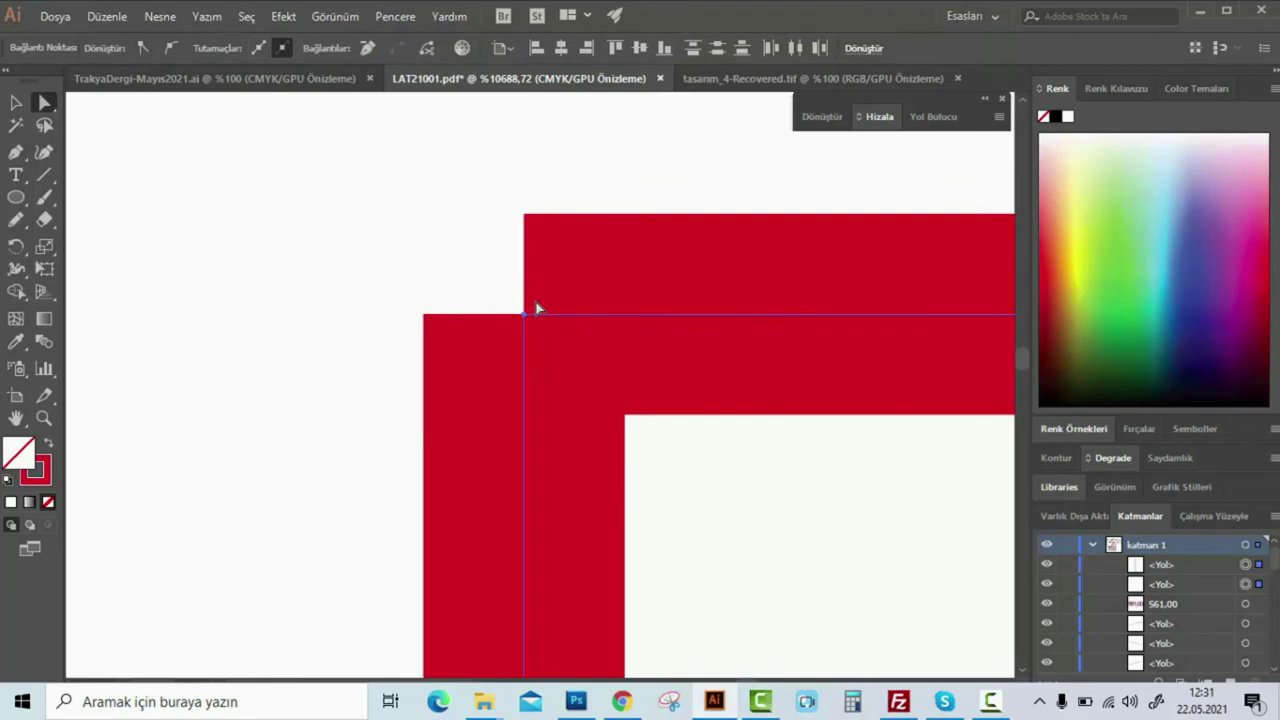
right_click(536, 309)
left_click(608, 421)
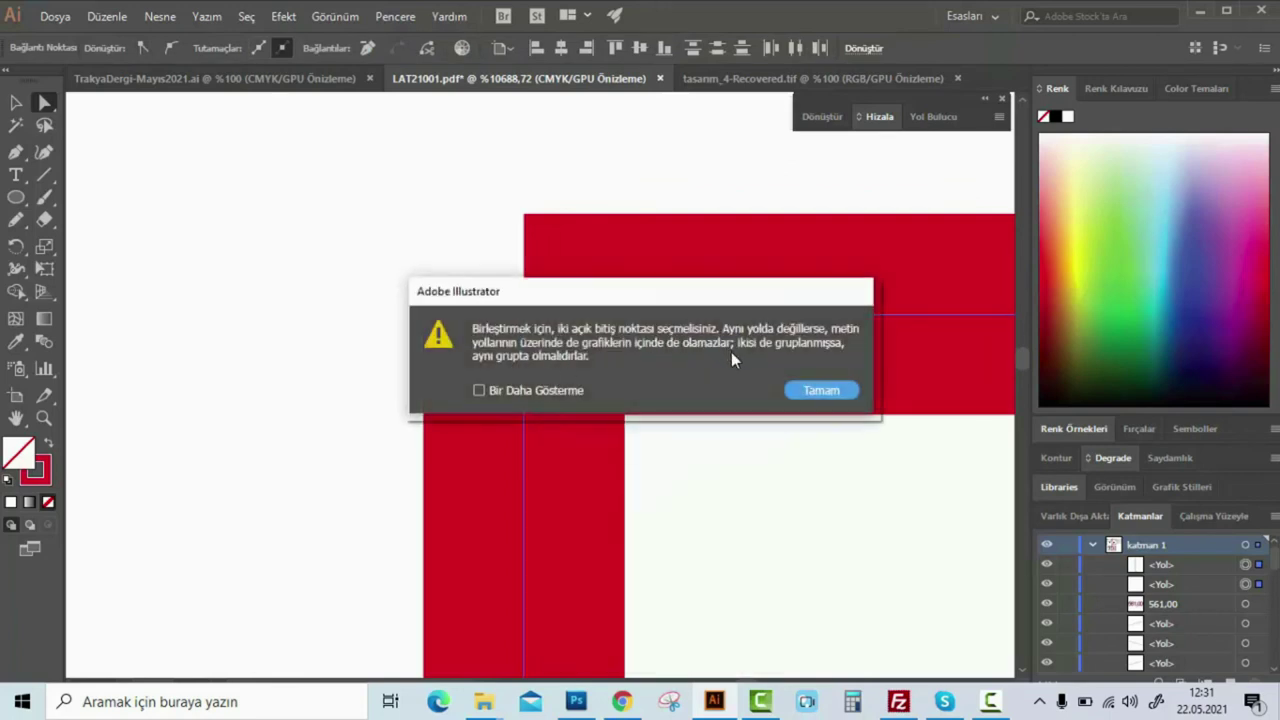
left_click(820, 390)
mouse_move(527, 318)
left_mouse_down()
mouse_move(593, 268)
mouse_move(572, 298)
left_mouse_up()
Select both red bar paths and try Birleştir again, dismissing the join warning
left_click(613, 204)
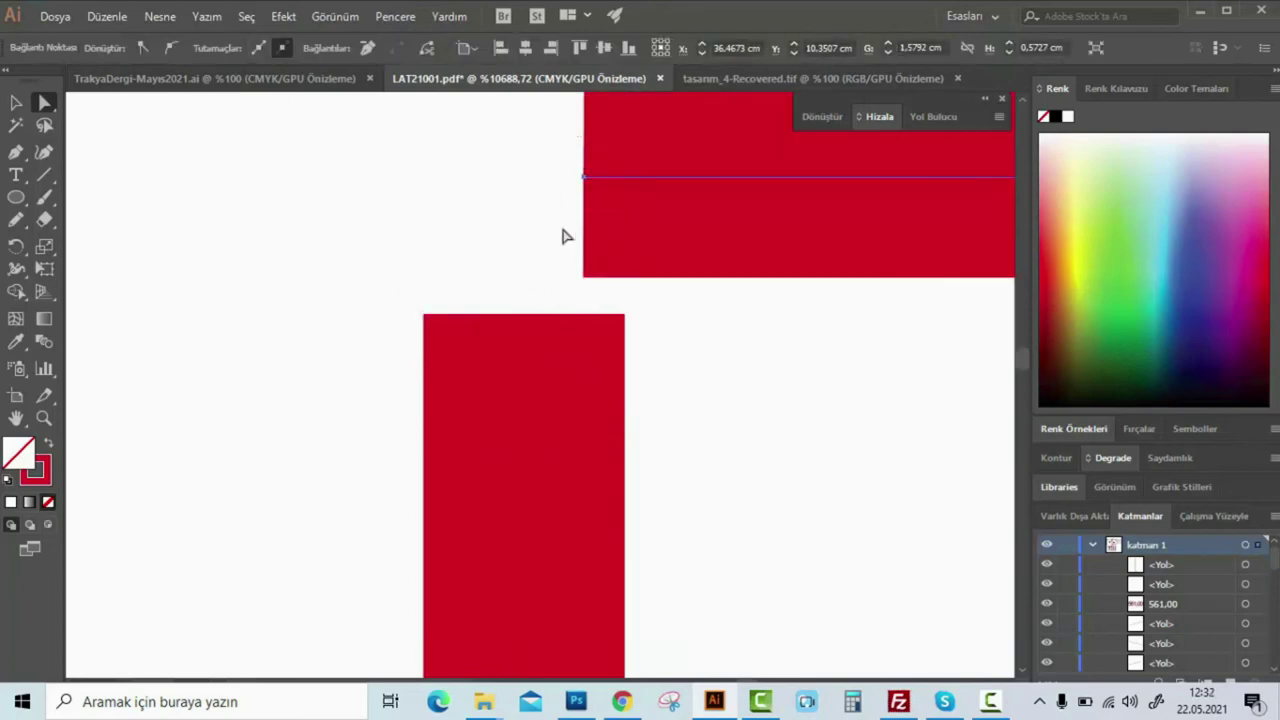
left_click(549, 347, "shift")
right_click(533, 320)
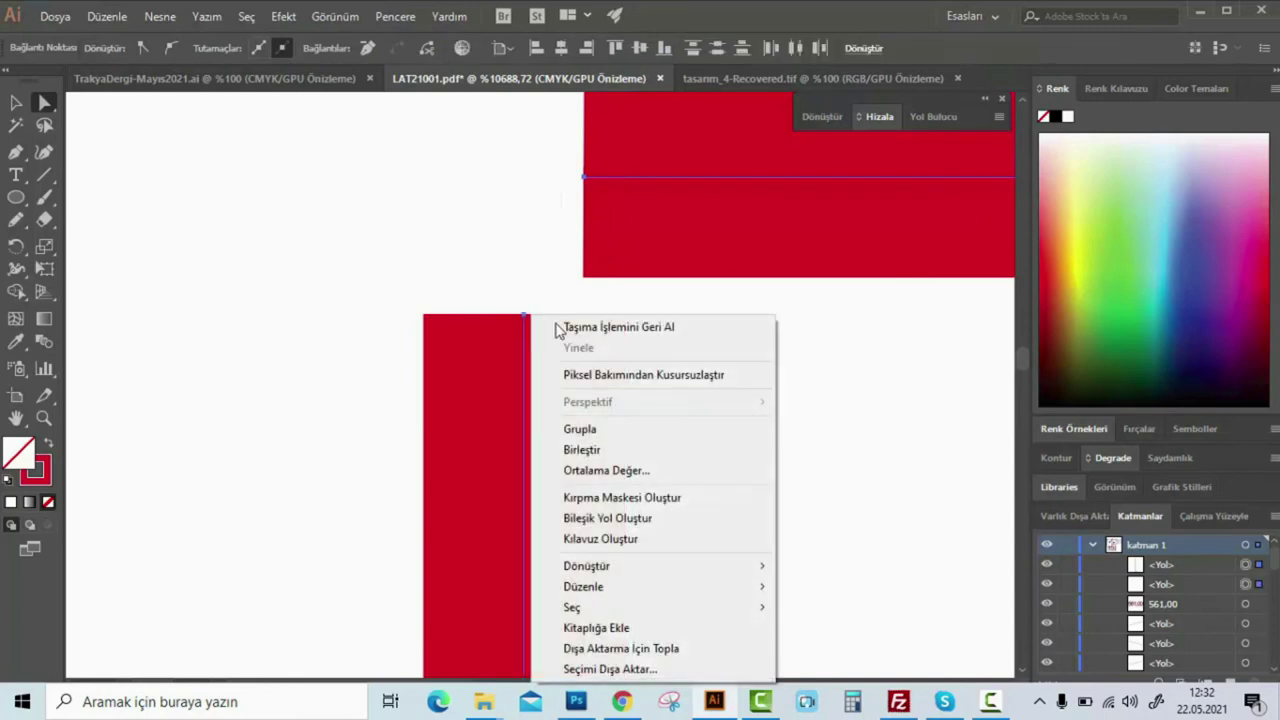
left_click(617, 449)
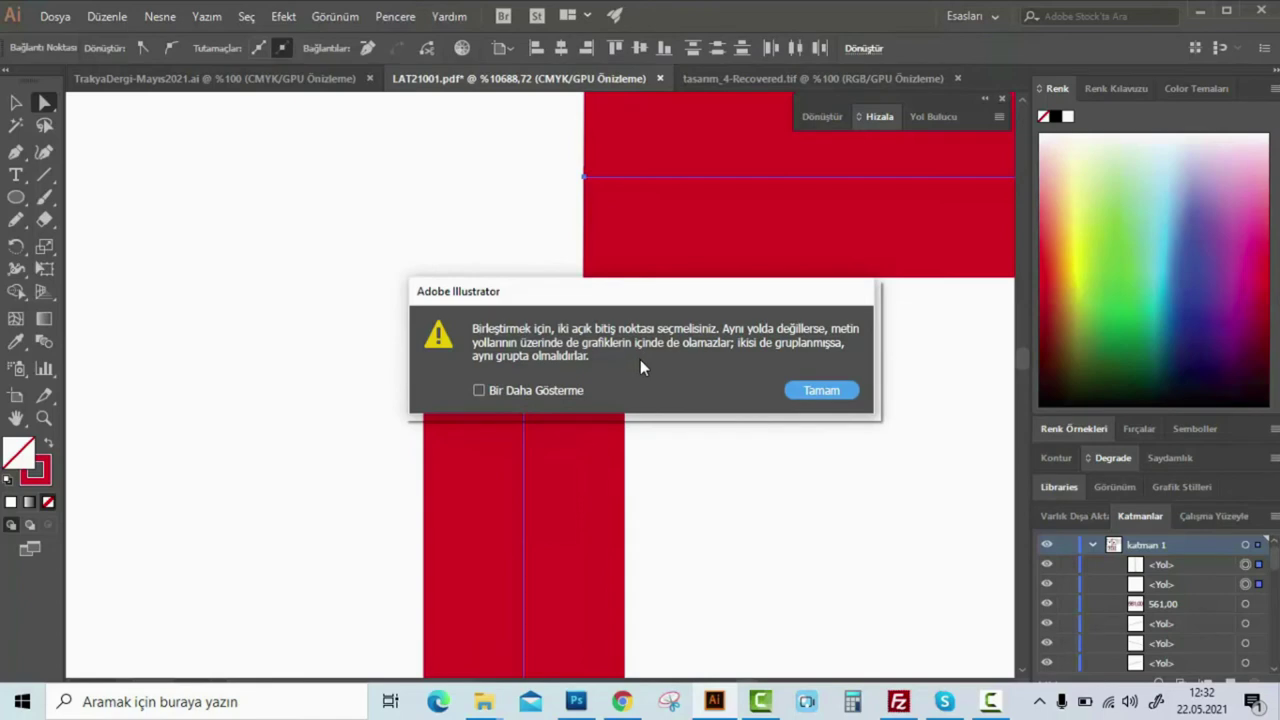
left_click(824, 393)
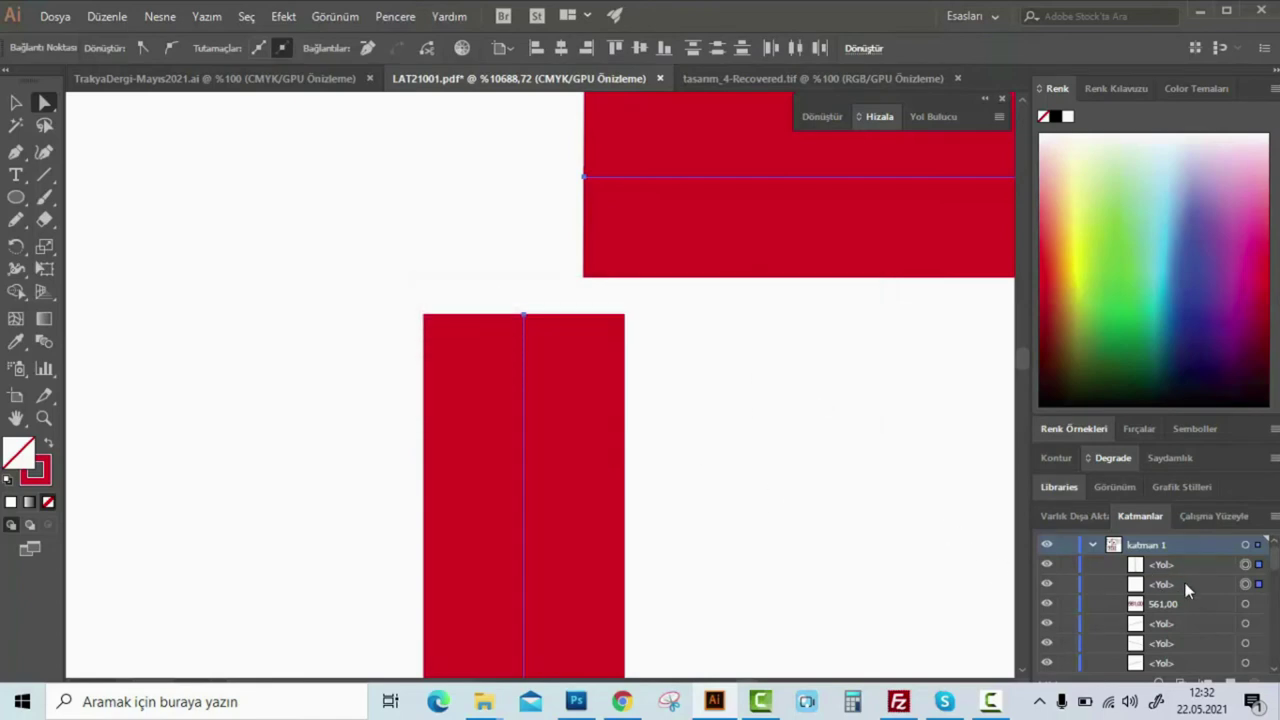
Toggle the lower paths' visibility and select the top shape's horizontal line
left_click(1047, 584)
left_click(1047, 584)
left_click(1047, 584)
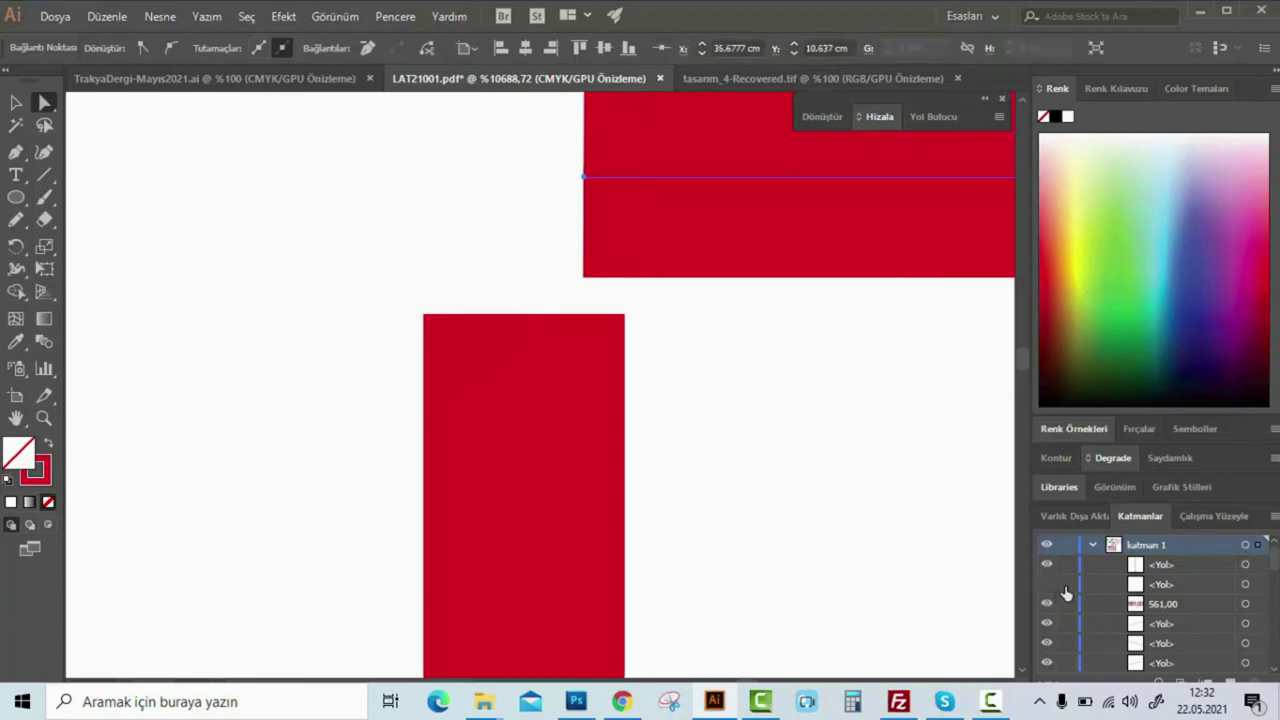
left_click(524, 323)
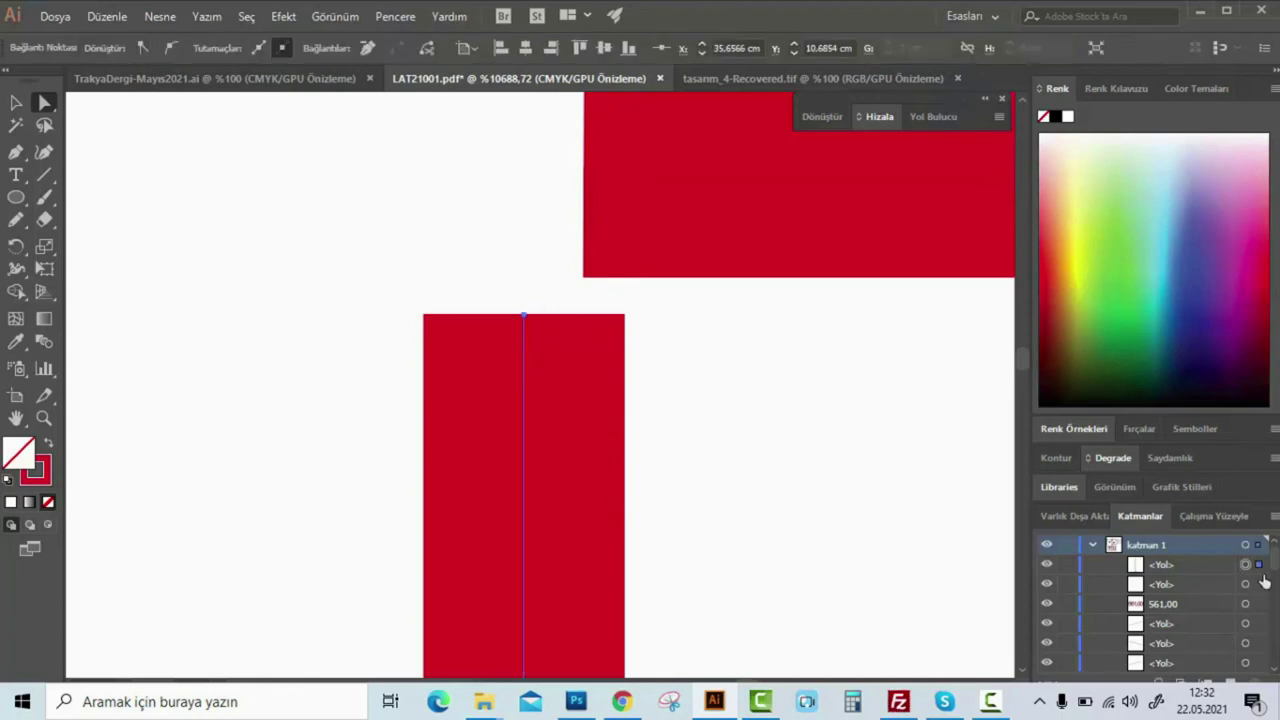
left_click(585, 178)
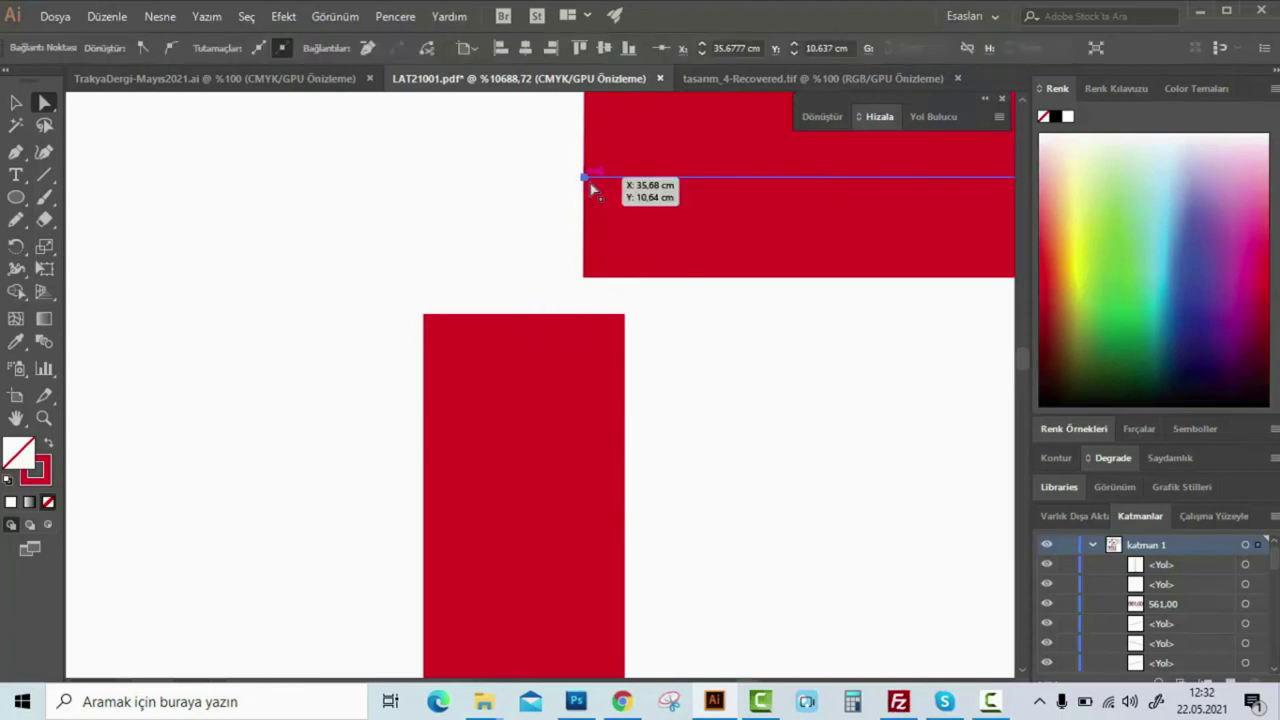
Drag the horizontal path's <Yol> row up to second place under Katman 1
left_click_drag(1276, 567, 1276, 654)
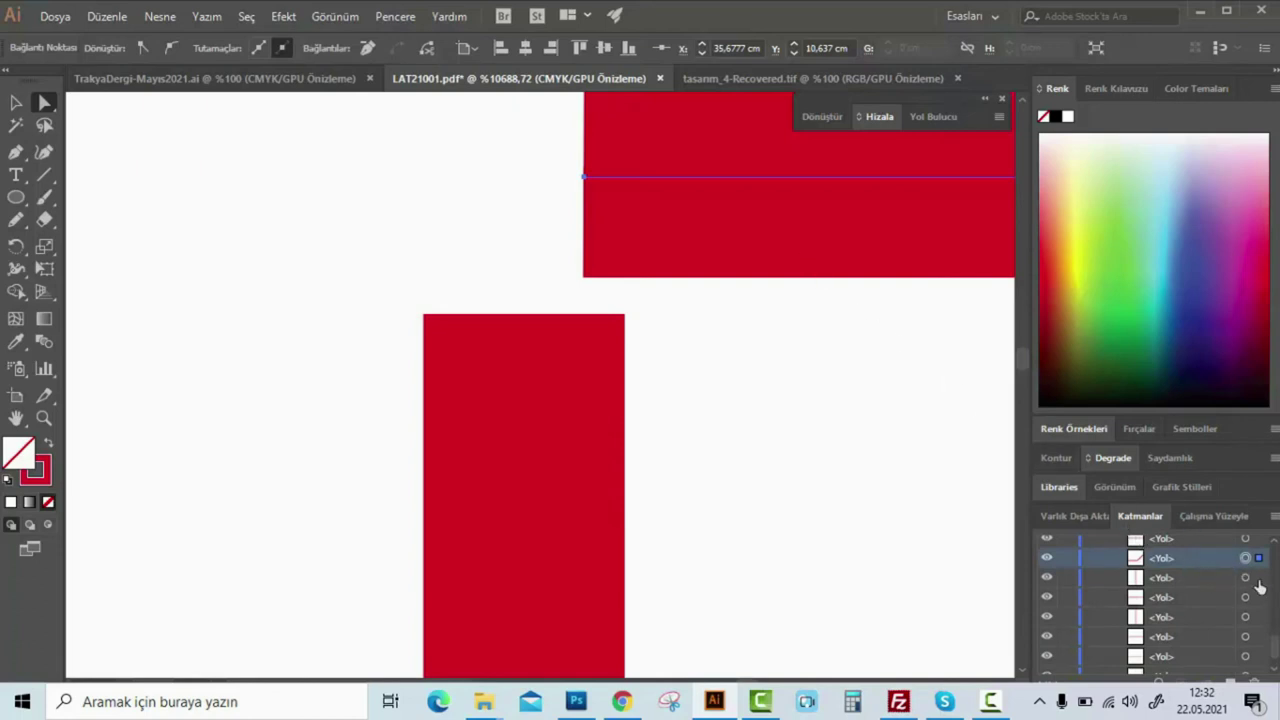
left_click_drag(1211, 568, 1201, 542)
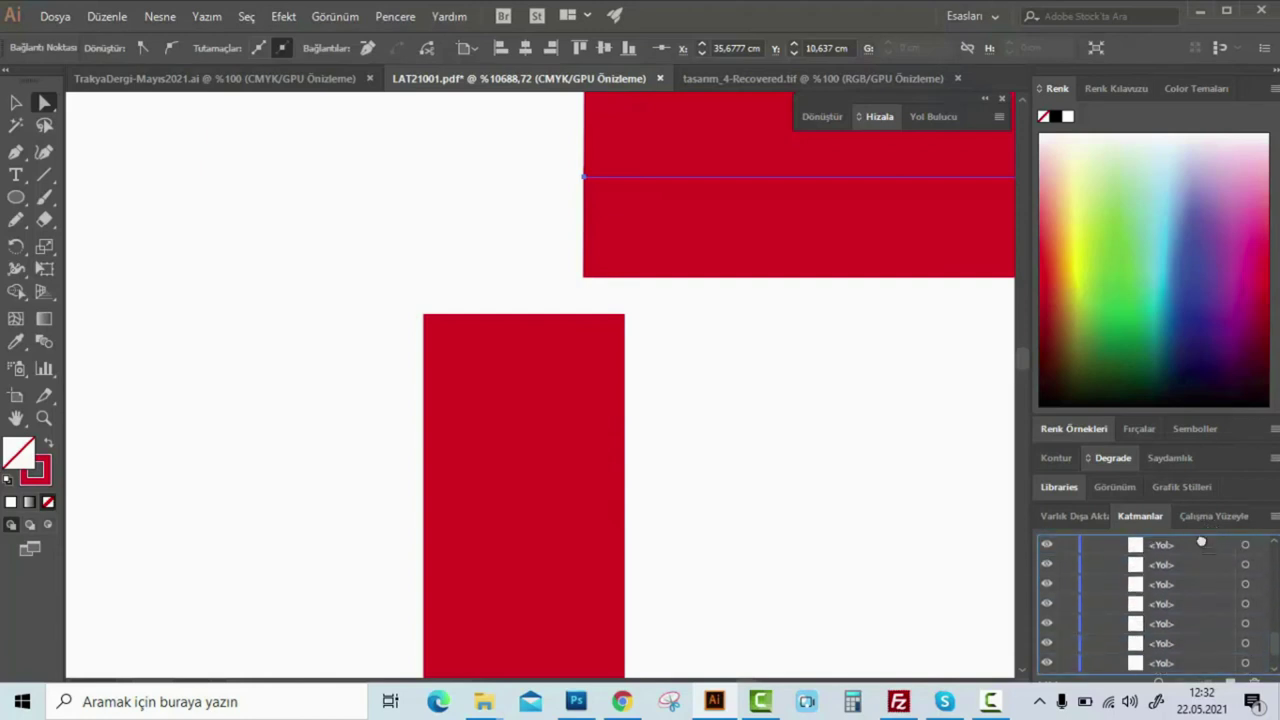
mouse_move(1201, 542)
left_mouse_down()
mouse_move(1213, 537)
mouse_move(1128, 541)
left_mouse_up()
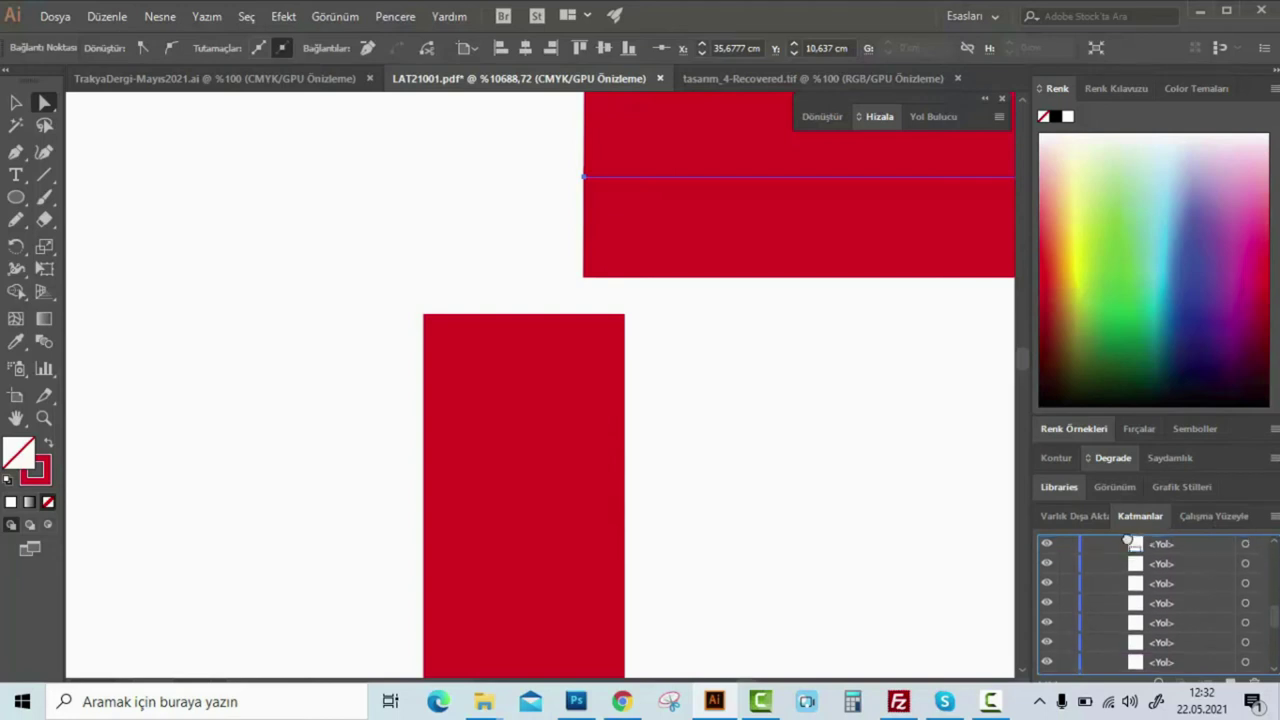
mouse_move(1128, 541)
left_mouse_down()
mouse_move(1107, 535)
mouse_move(1215, 540)
left_mouse_up()
left_click_drag(1215, 540, 1216, 537)
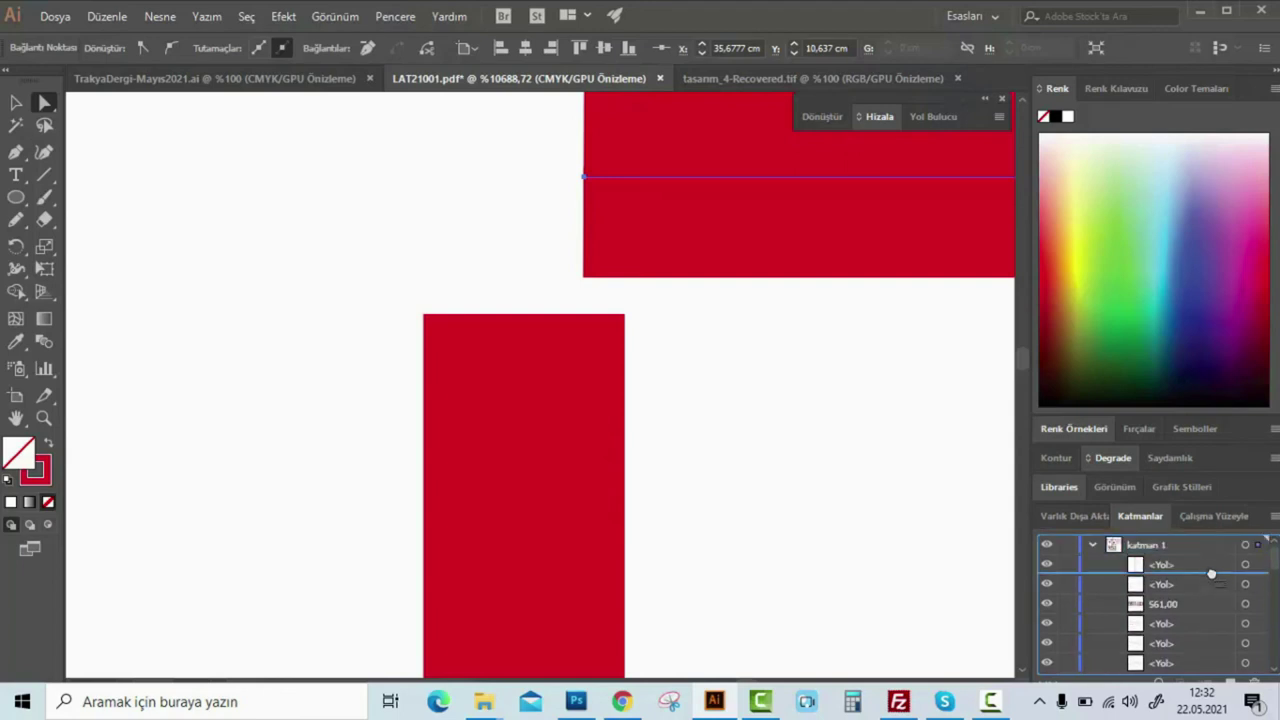
left_click_drag(1211, 578, 1204, 586)
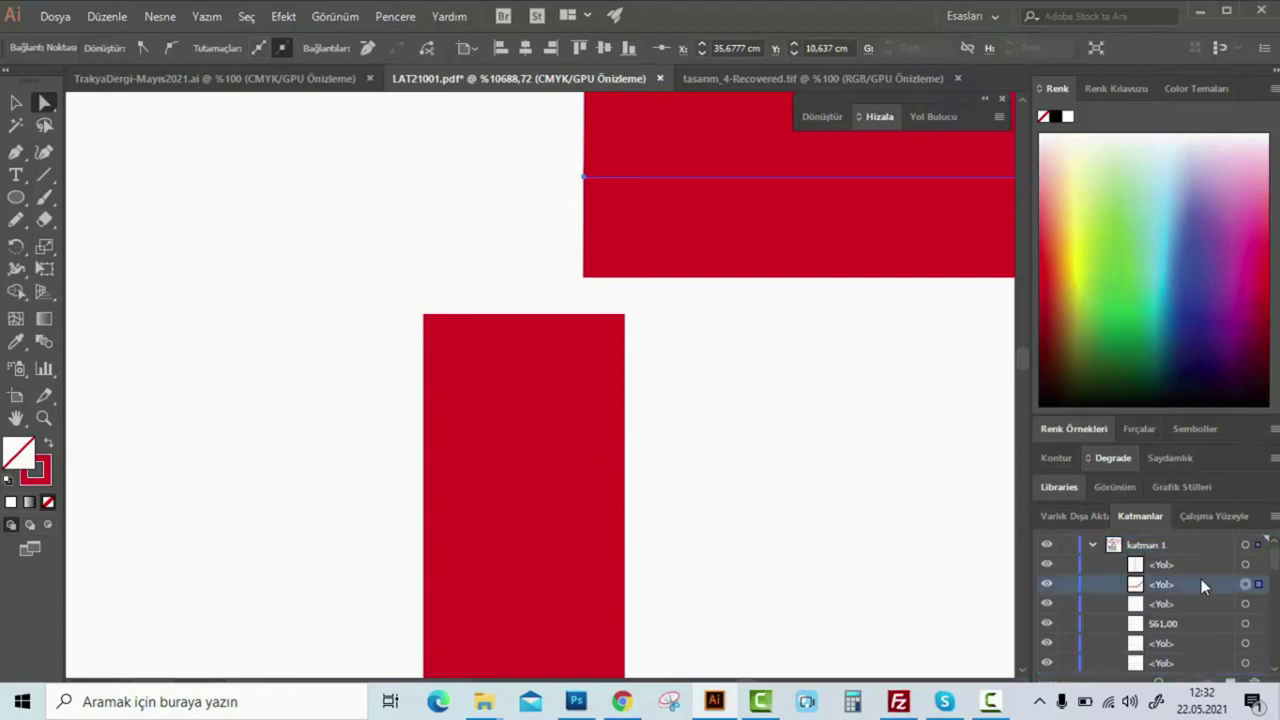
left_click(524, 316)
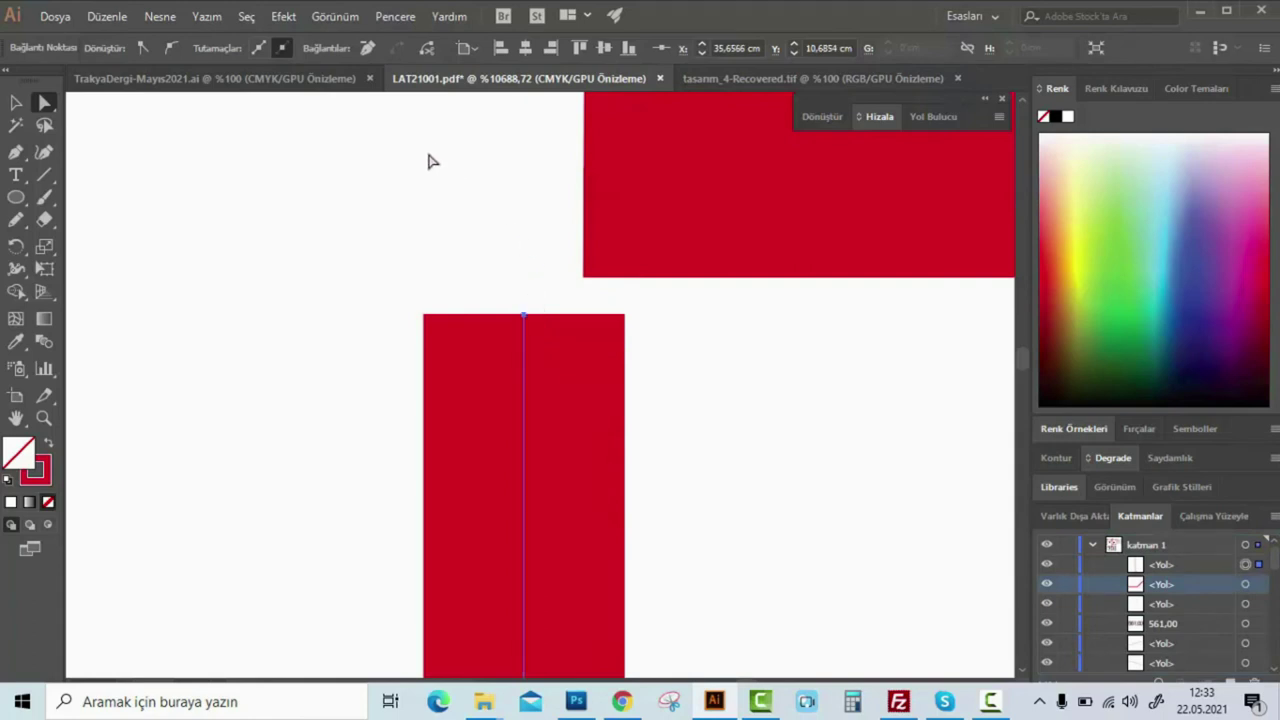
Marquee both lines around the gap and try Birleştir, dismissing the join warning
left_click(611, 298)
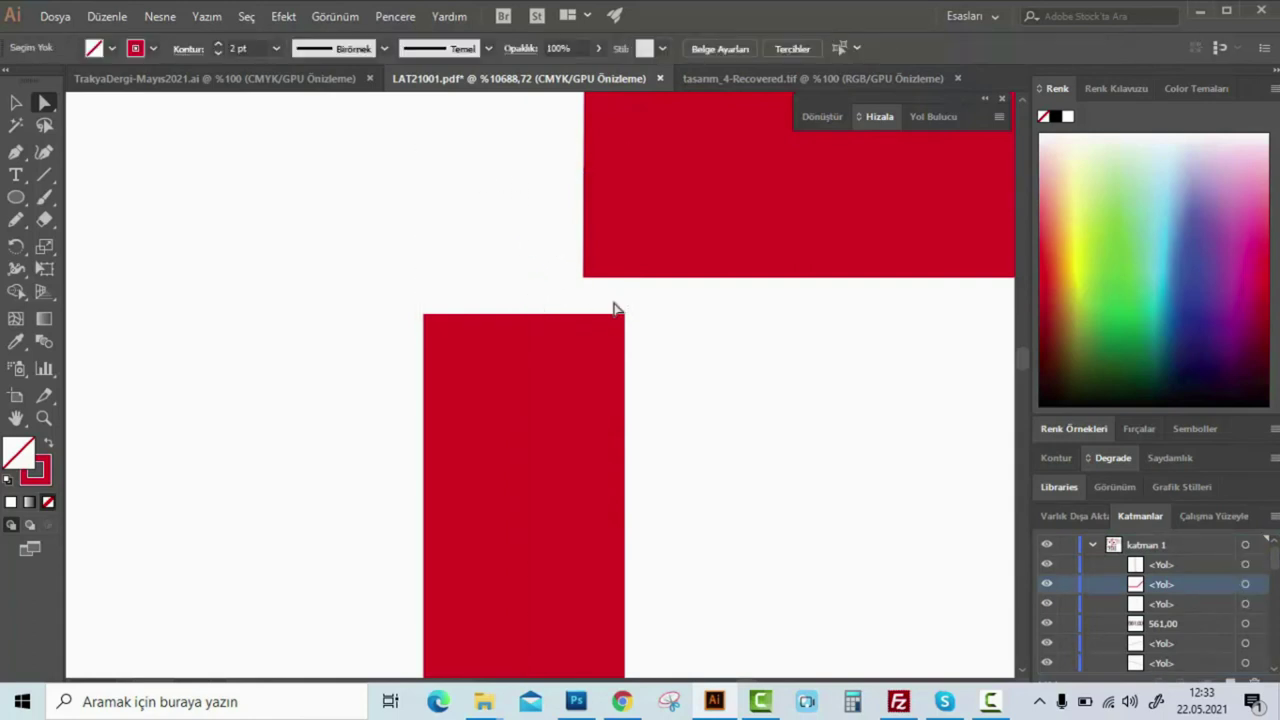
left_click_drag(424, 118, 622, 312)
right_click(555, 283)
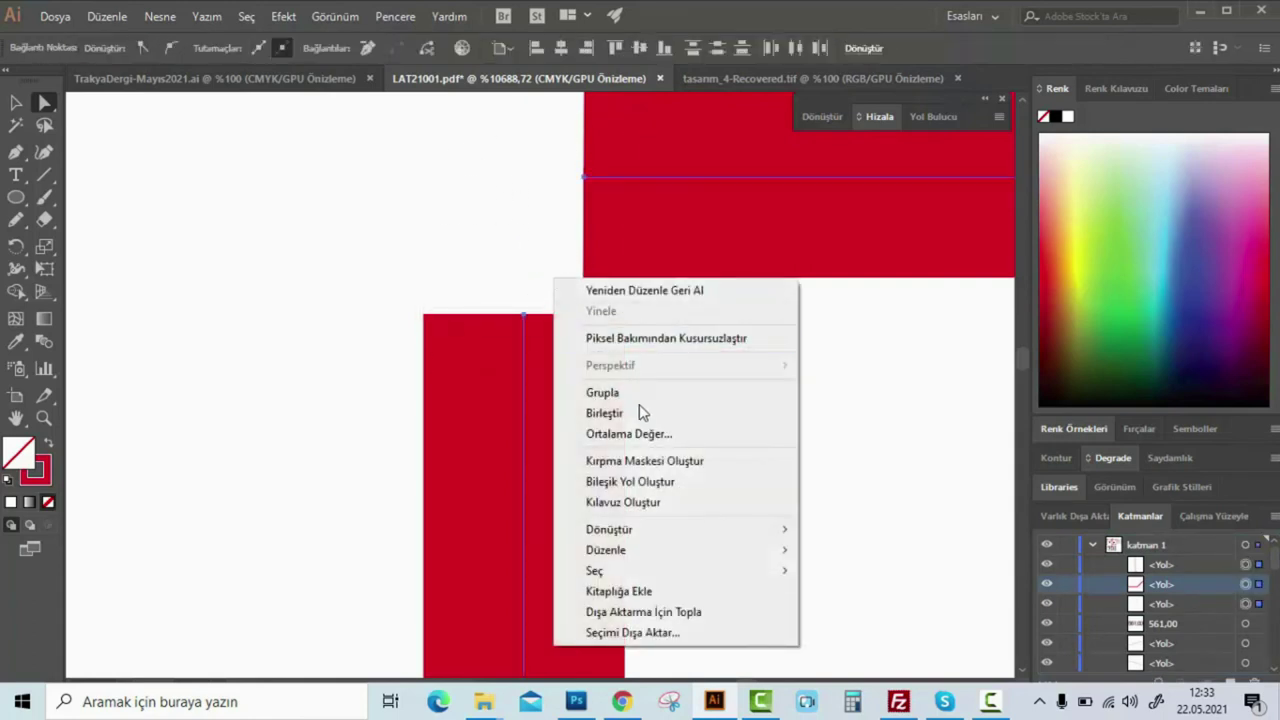
left_click(632, 413)
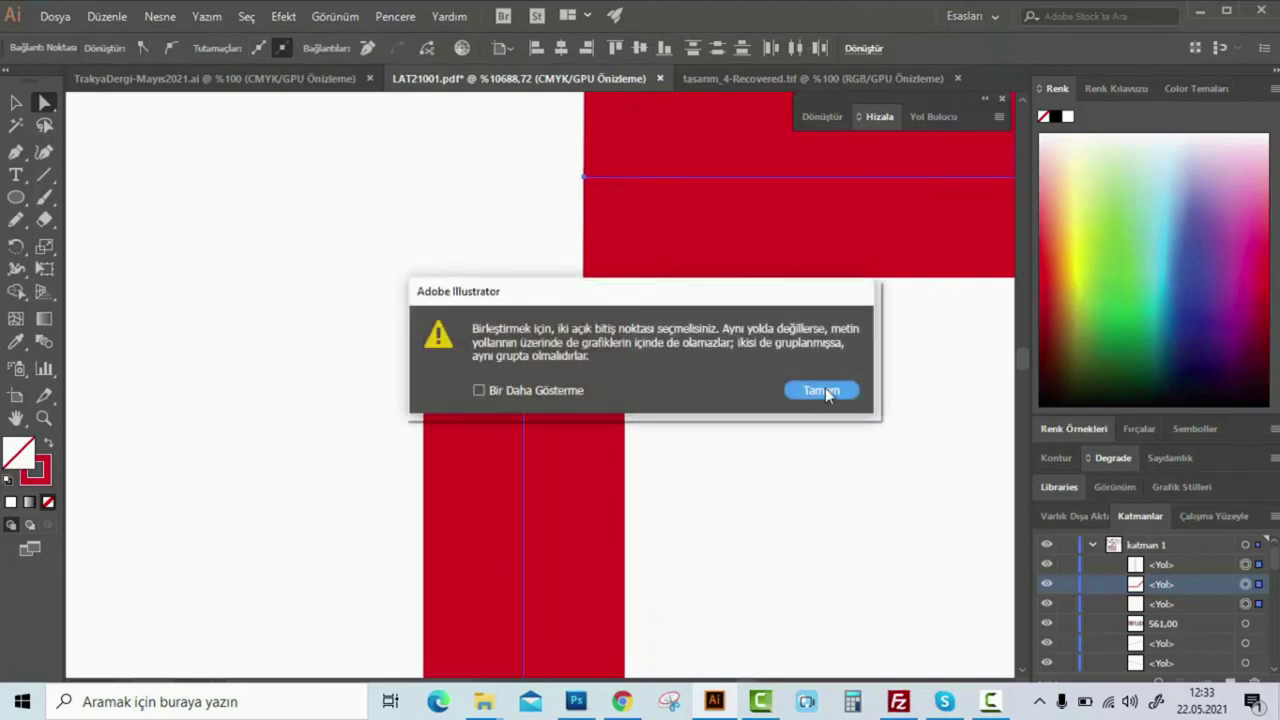
left_click(825, 390)
left_click(639, 341)
Reselect both line ends and retry Birleştir, dismissing the warning again
left_click(585, 178)
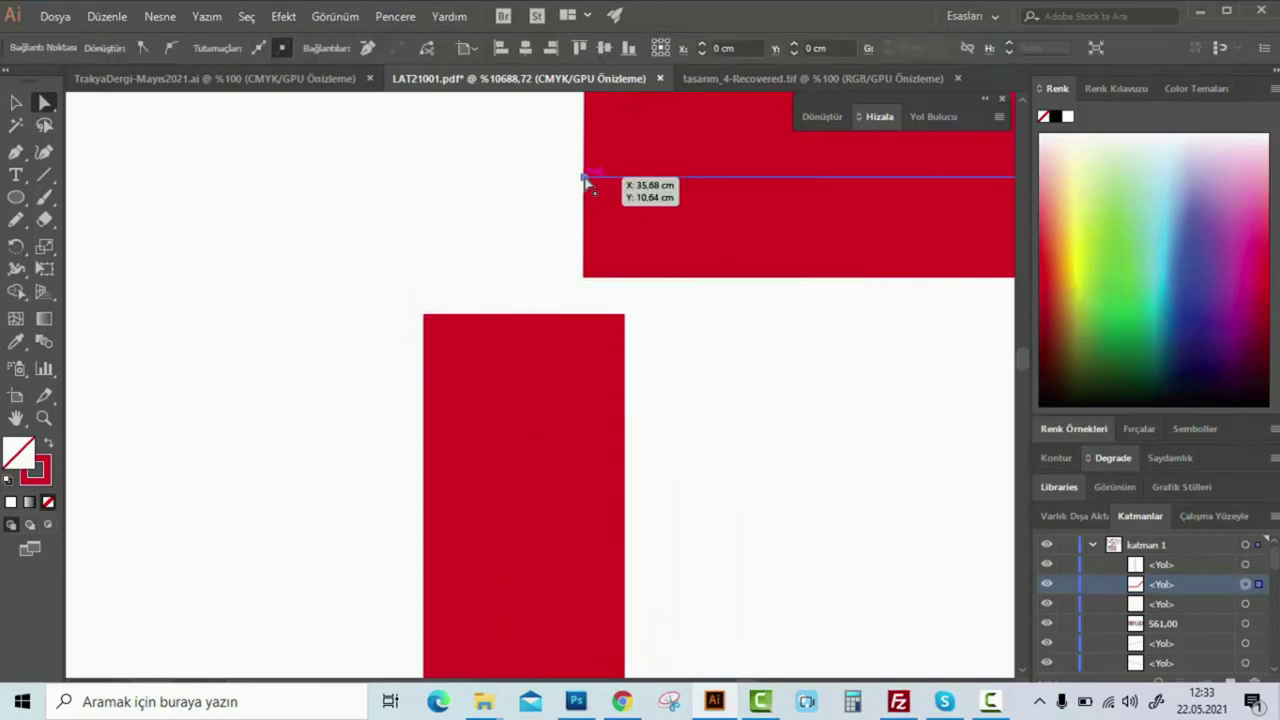
left_click(524, 320)
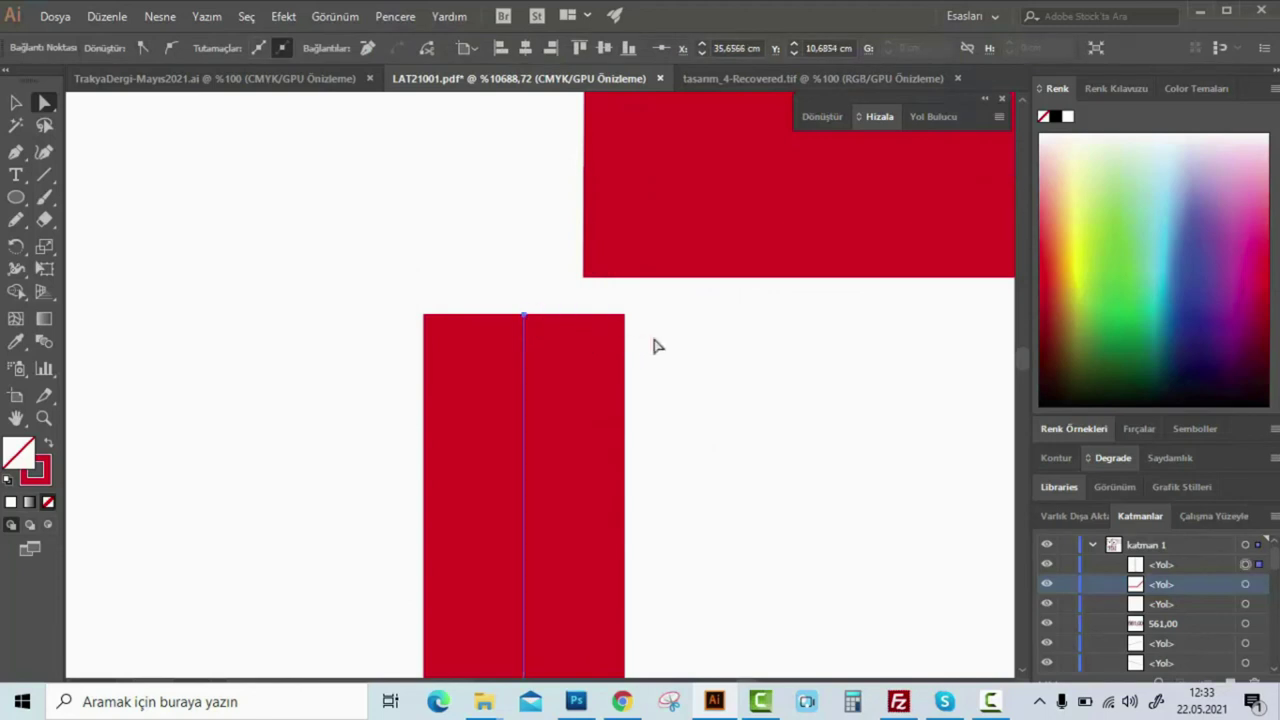
left_click(508, 151)
left_click_drag(365, 131, 663, 331)
right_click(571, 229)
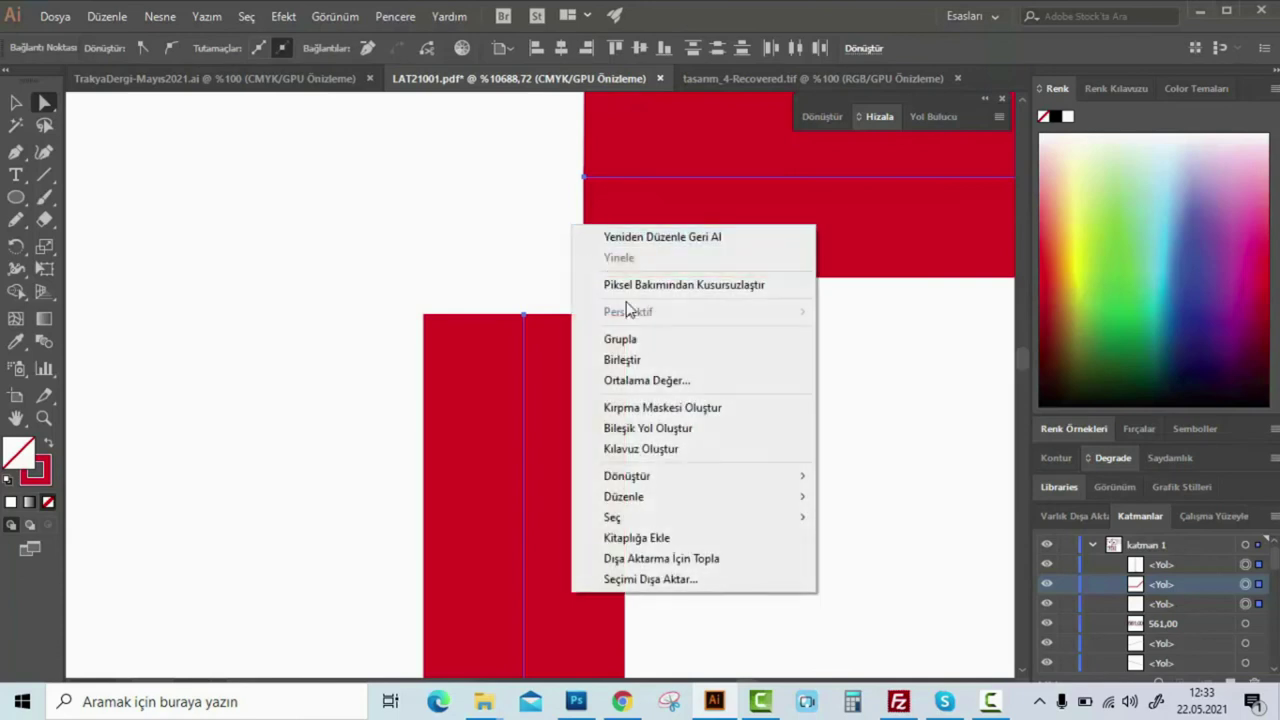
left_click(670, 362)
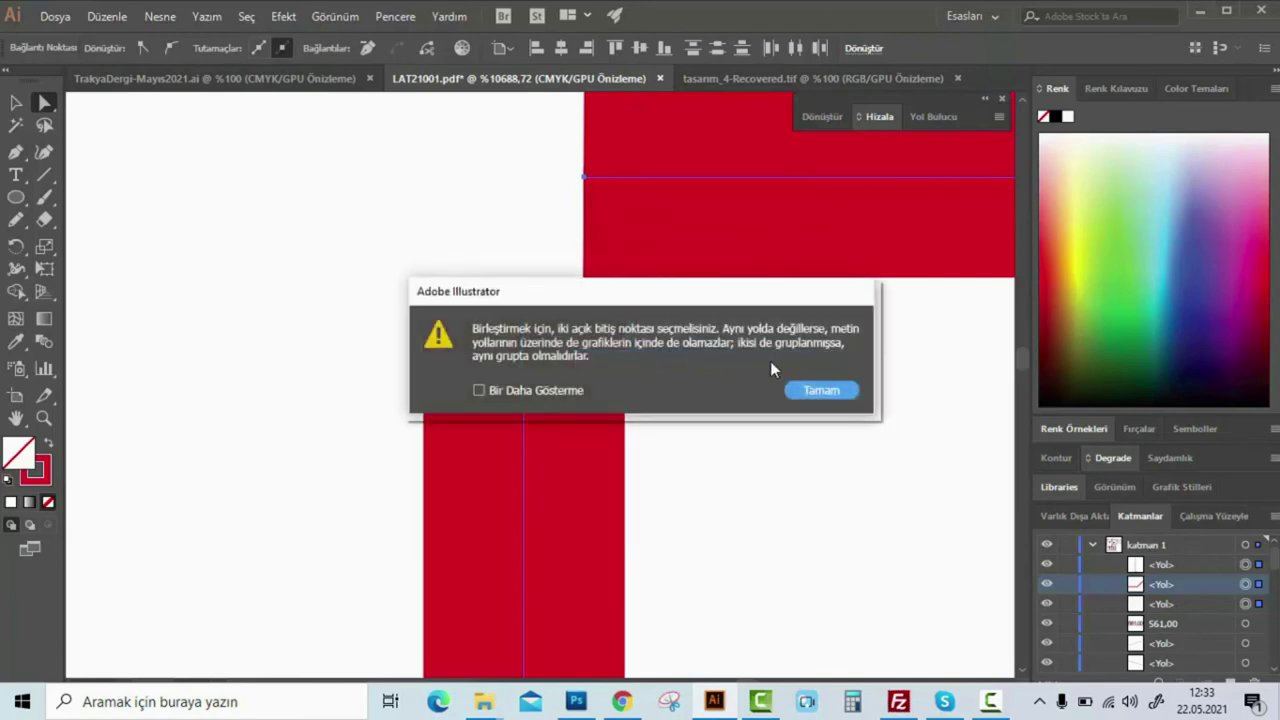
left_click(828, 391)
Check the paths' visibility, then move the vertical line's top end down and slightly left
scroll(1050, 586, "down", 1)
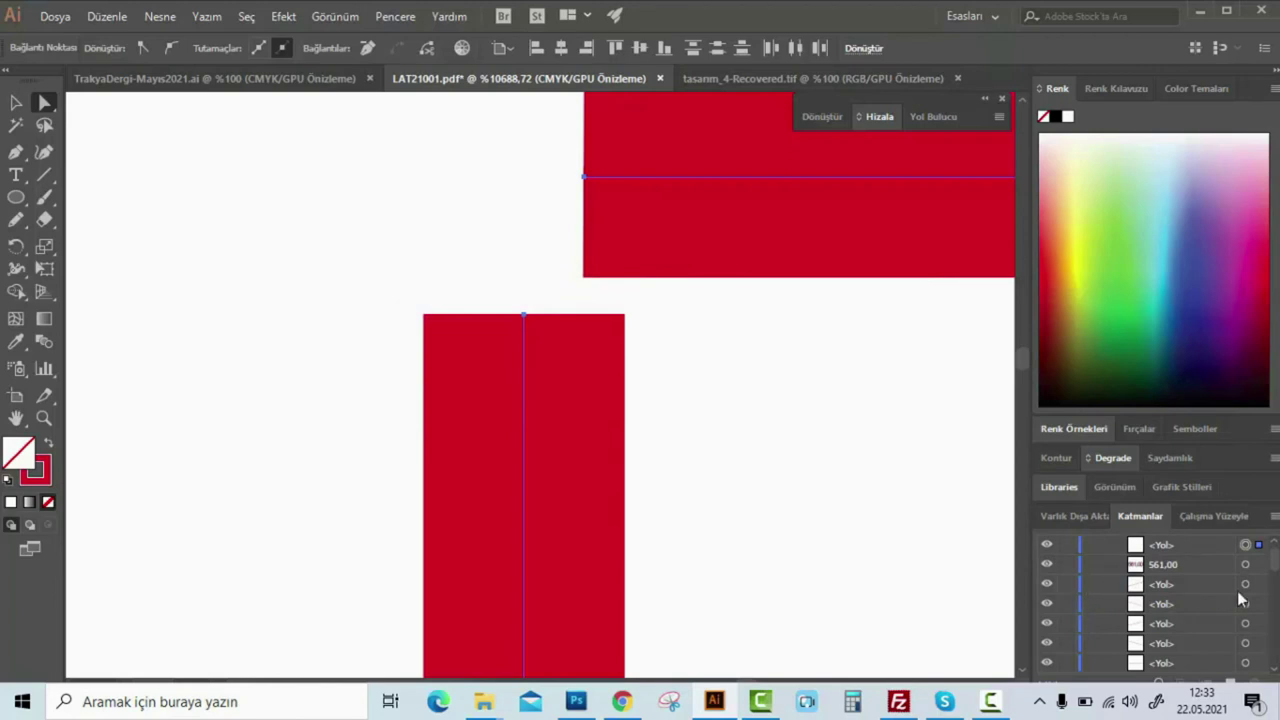
scroll(1272, 567, "up", 1)
mouse_move(1046, 574)
left_mouse_down()
mouse_move(1047, 586)
mouse_move(1047, 566)
left_mouse_up()
left_click(1047, 566)
left_click(1047, 566)
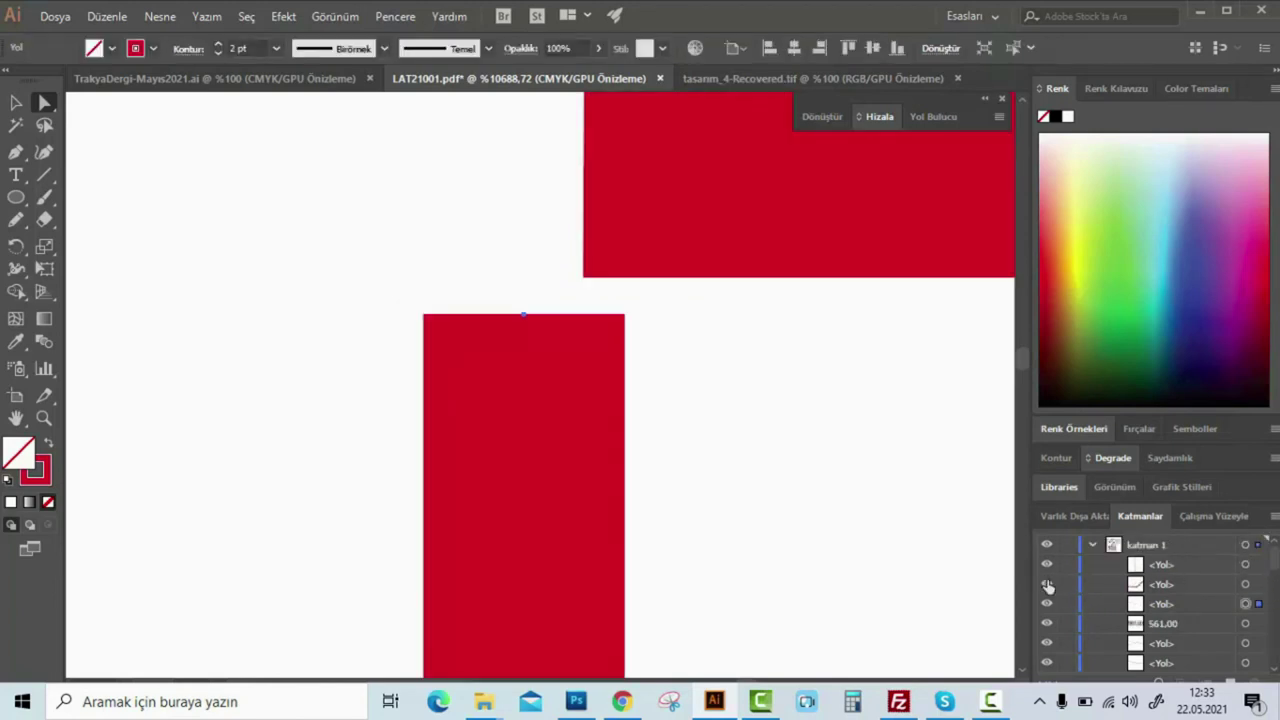
left_click(1047, 588)
left_click(1047, 586)
left_click_drag(528, 314, 505, 238)
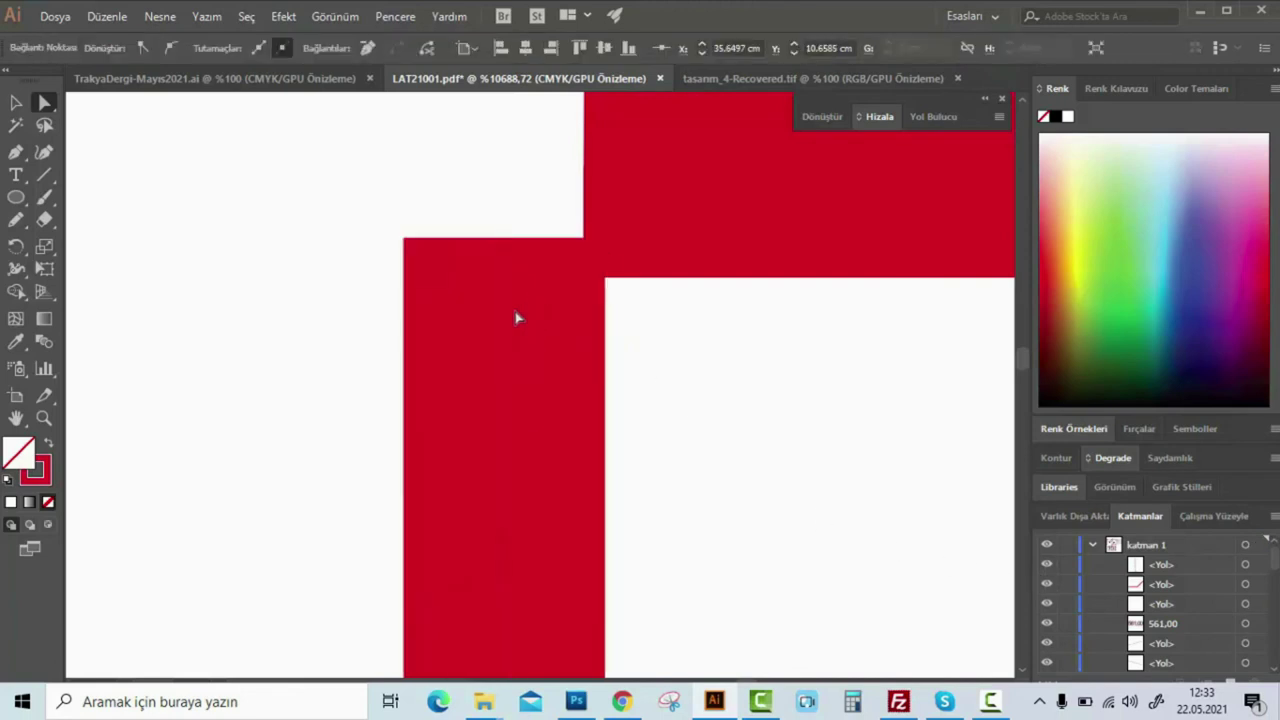
left_click_drag(505, 240, 487, 440)
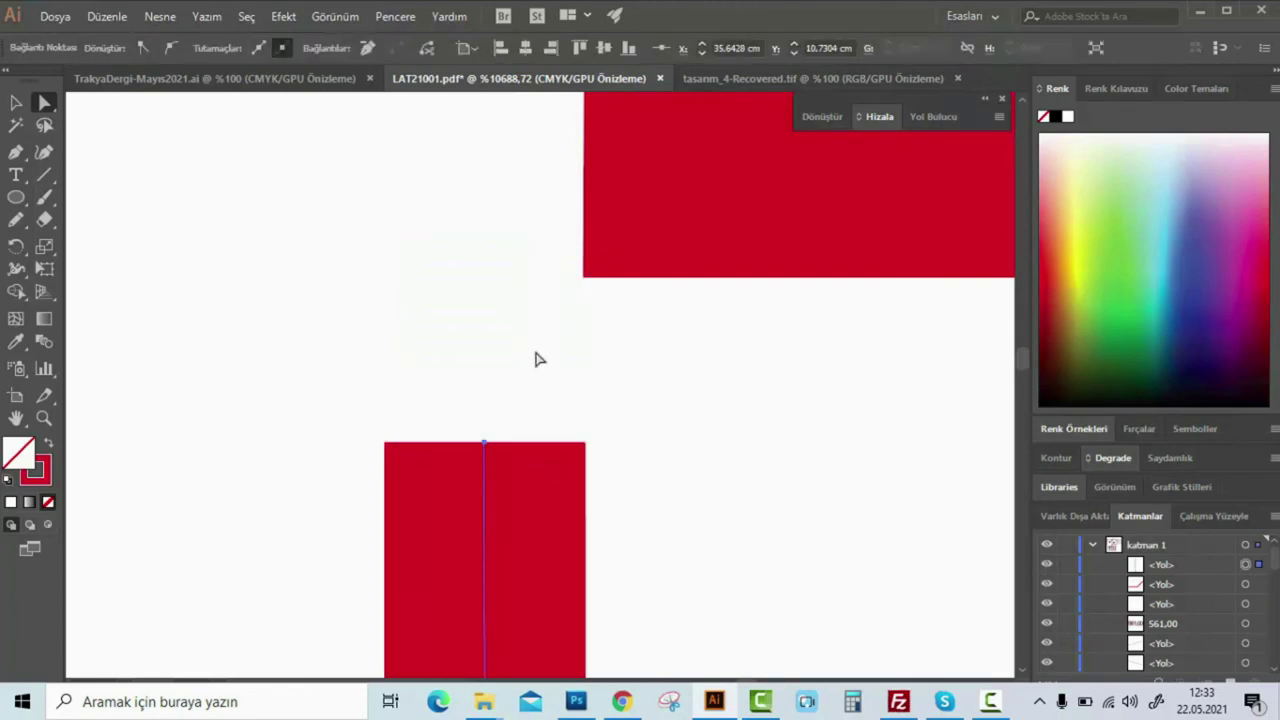
left_click(519, 324)
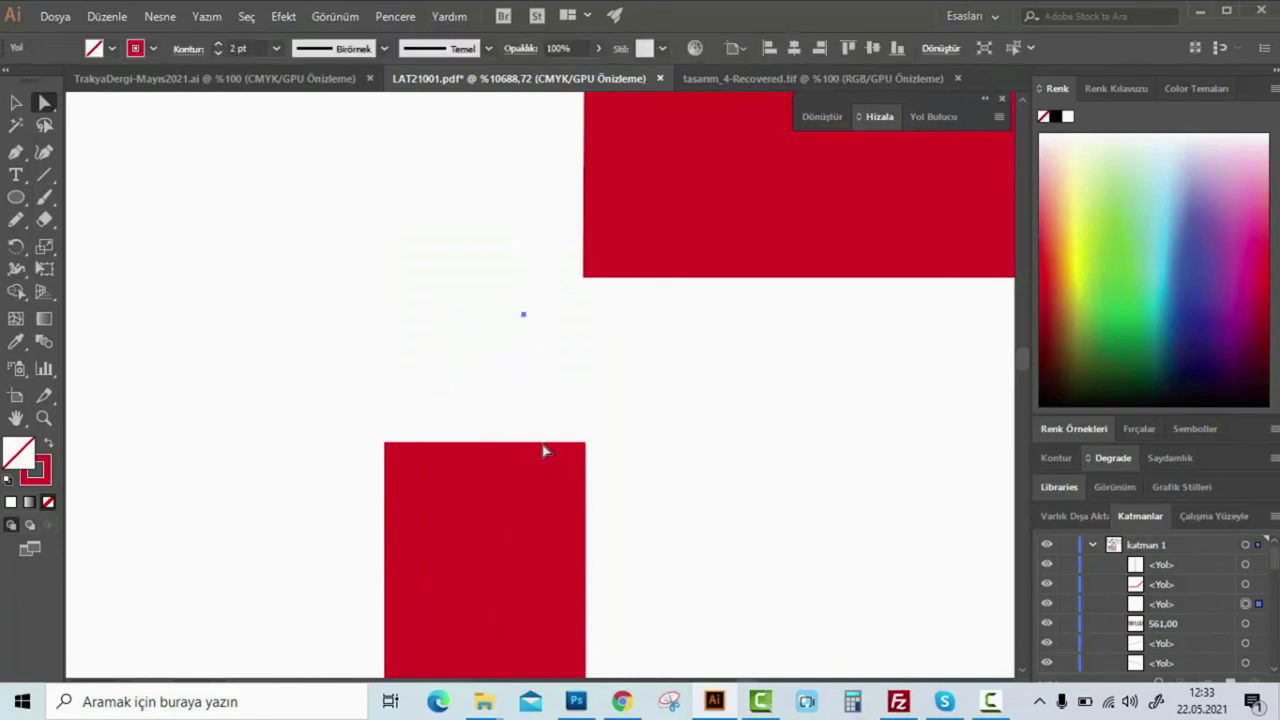
Marquee both open endpoints and Birleştir them into a slanted corner, then zoom out
left_click(537, 334)
left_click_drag(270, 152, 740, 450)
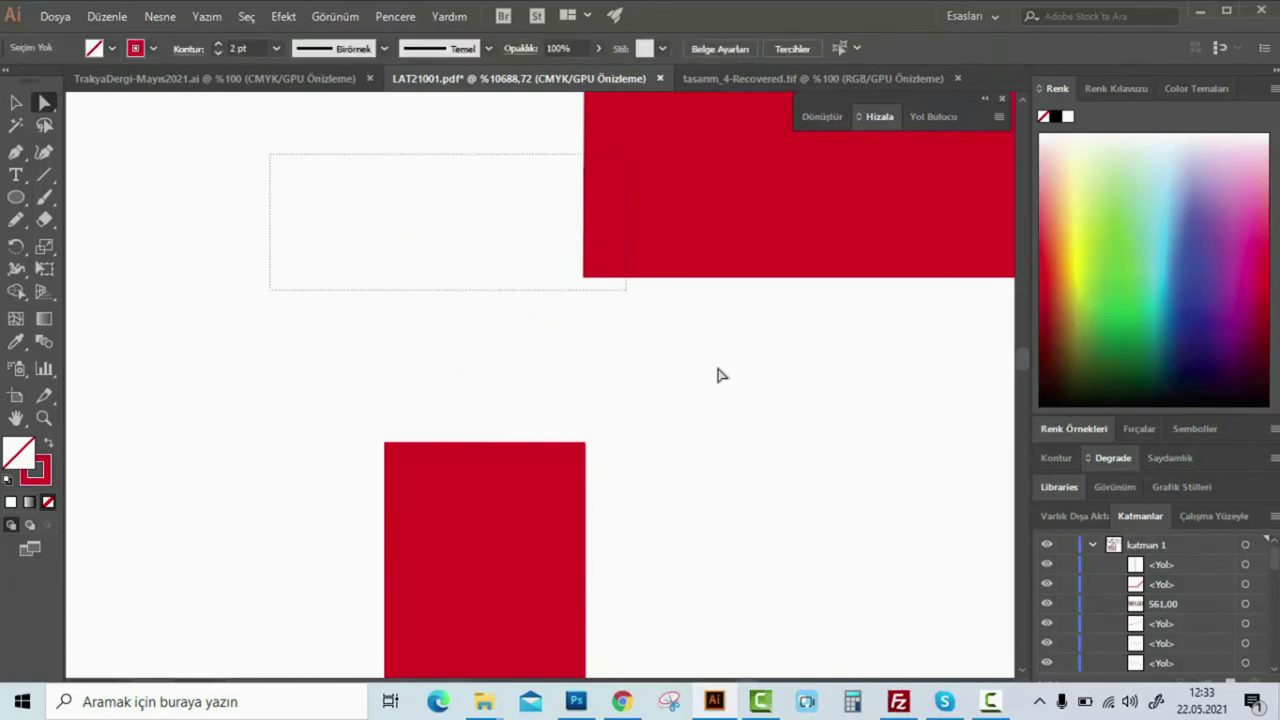
right_click(530, 343)
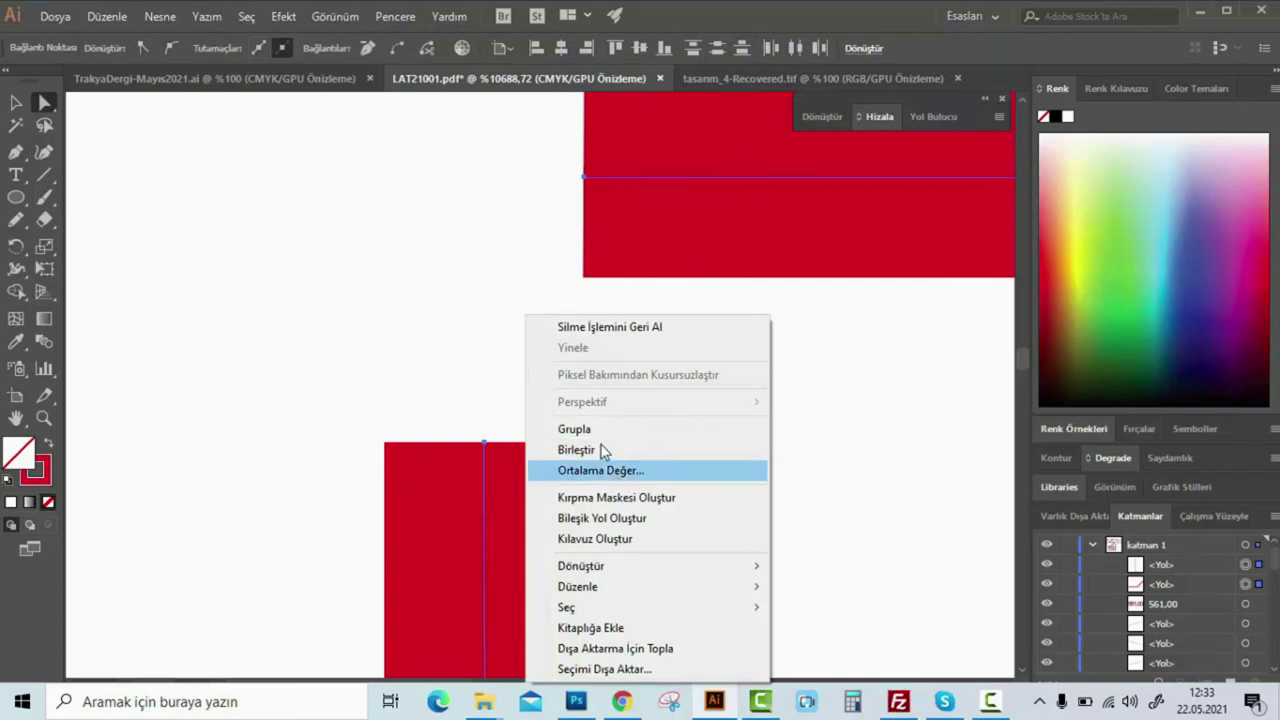
left_click(604, 450)
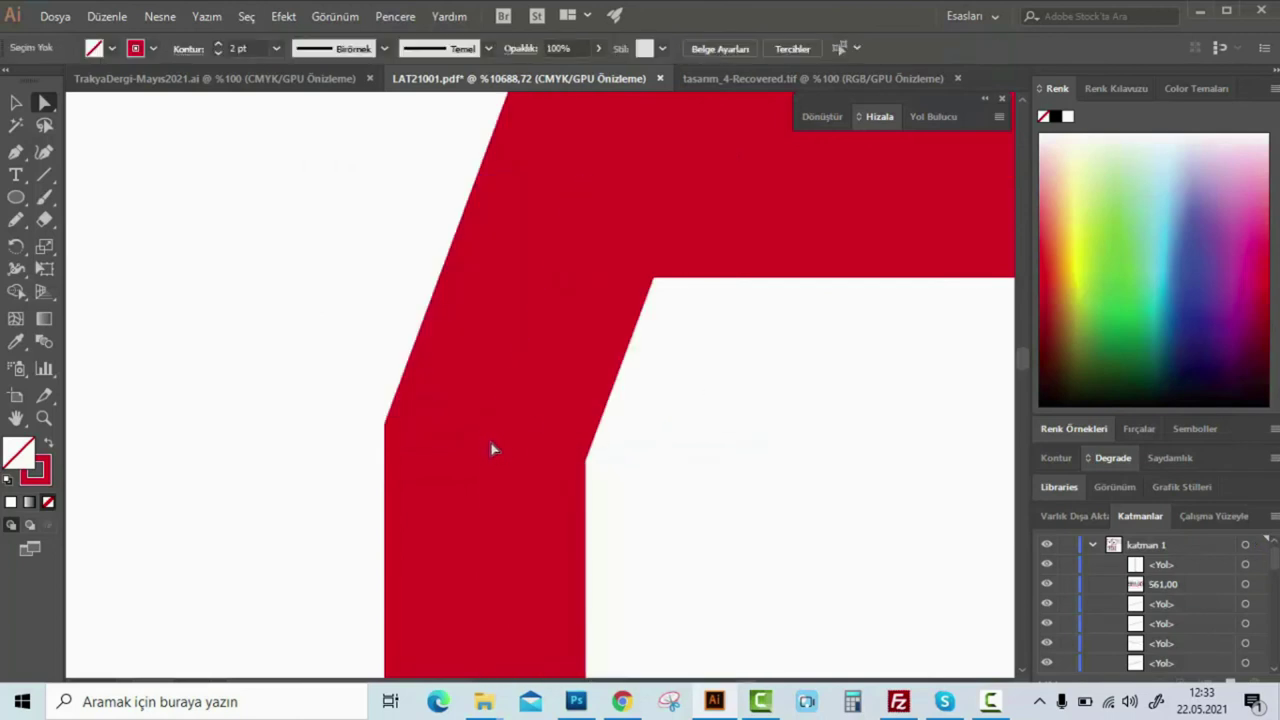
scroll(283, 457, "down", 3)
scroll(343, 460, "down", 3)
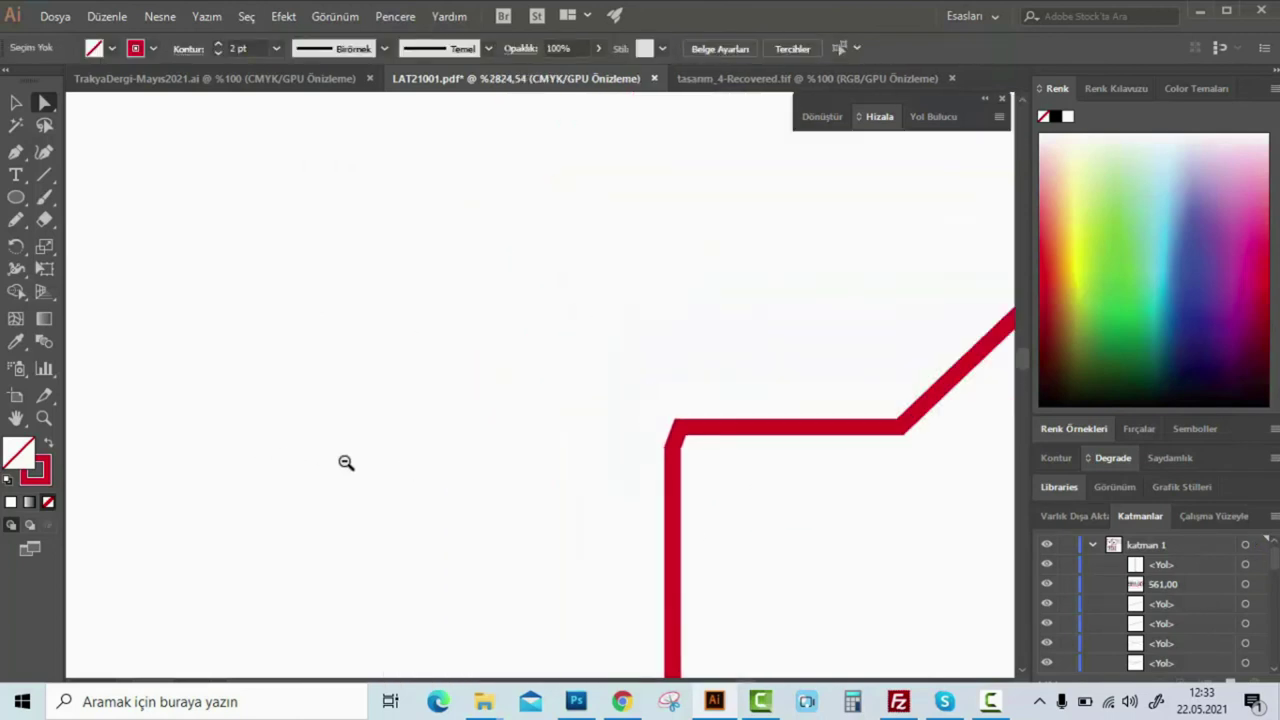
scroll(561, 273, "down", 2)
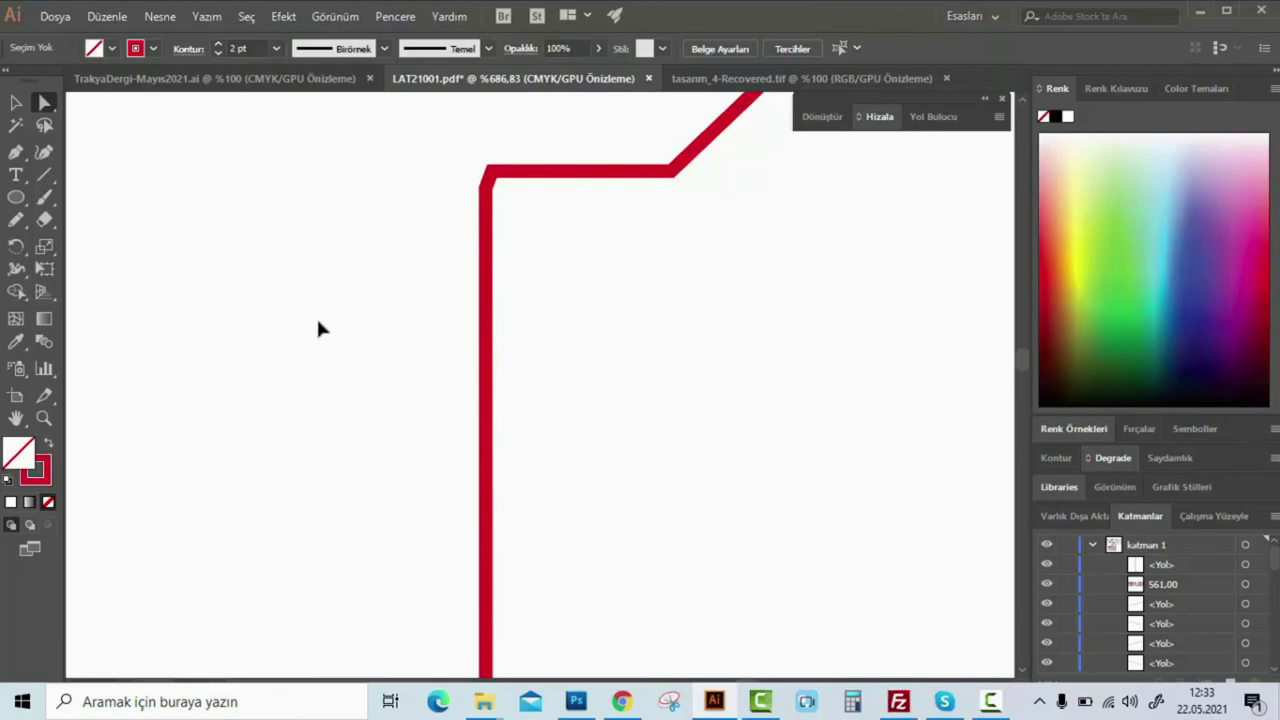
Paste the clipped flower image back in, in front
key("ctrl+z")
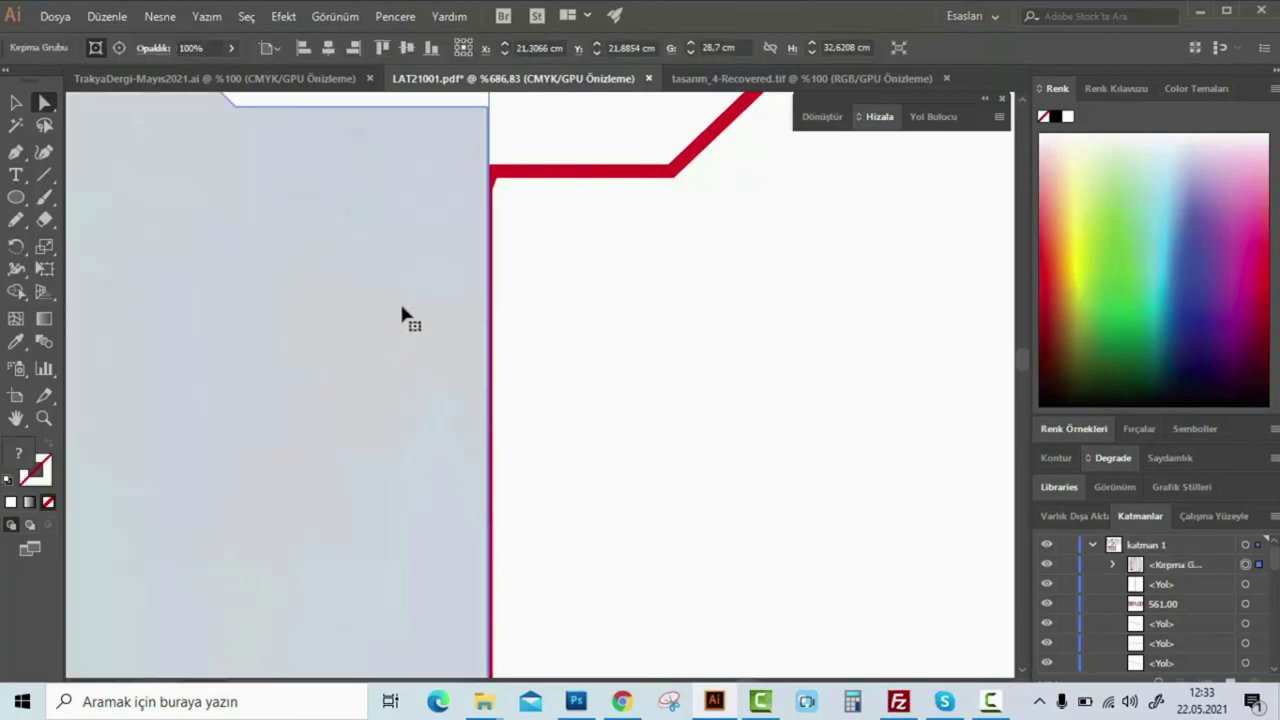
scroll(269, 429, "down", 3)
scroll(449, 375, "down", 3)
scroll(617, 402, "down", 3)
scroll(700, 338, "up", 3)
scroll(600, 320, "up", 2)
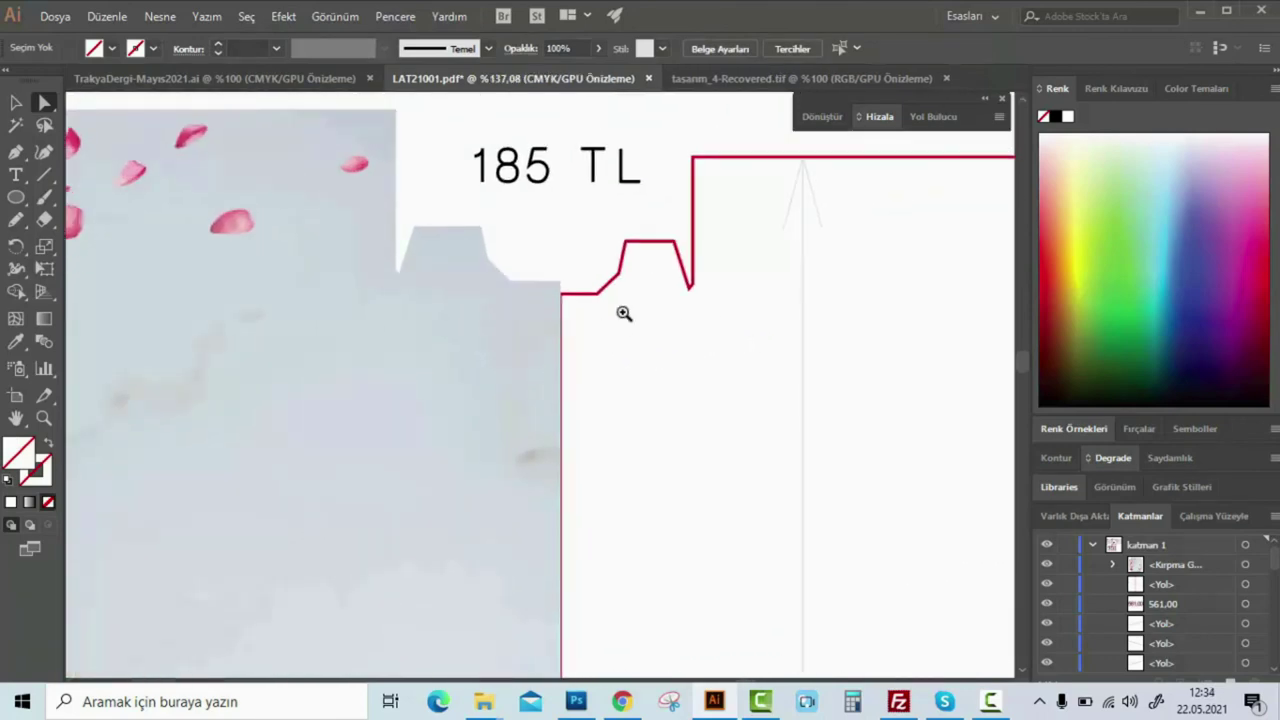
scroll(520, 350, "up", 4)
Send the flower image to the very back, behind the red lid cut lines
left_click(478, 327)
right_click(478, 327)
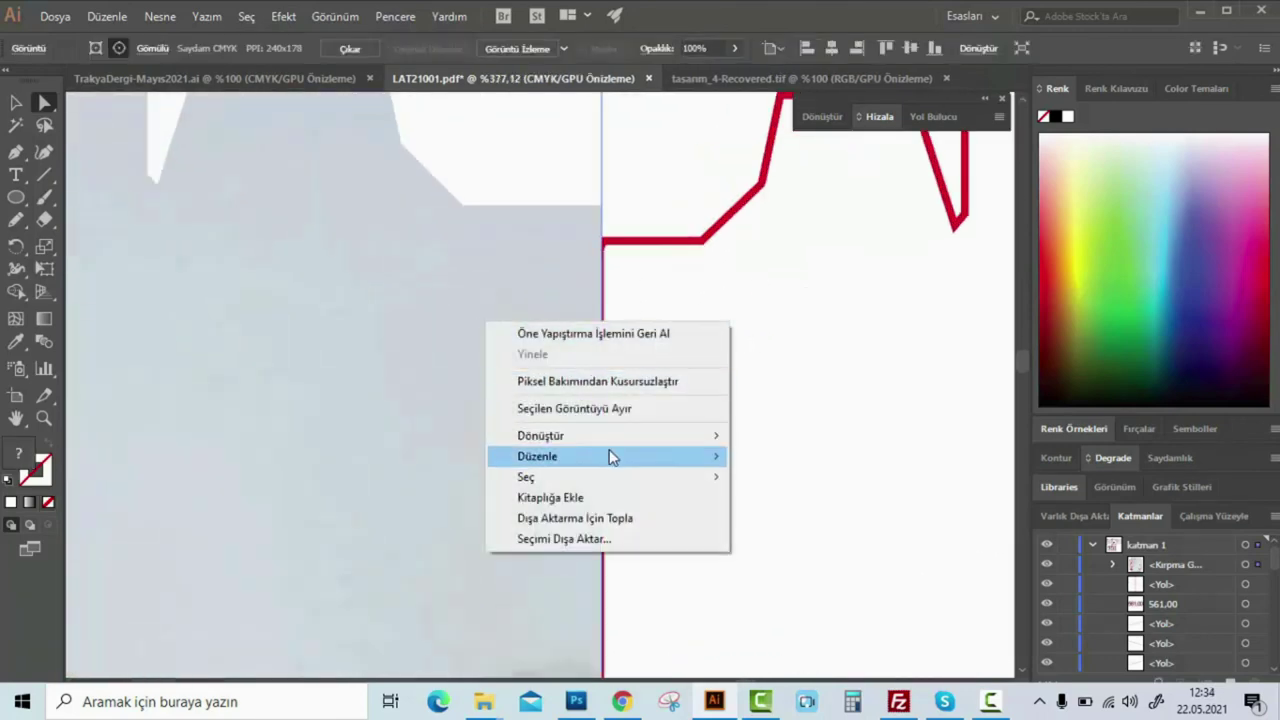
left_click(840, 518)
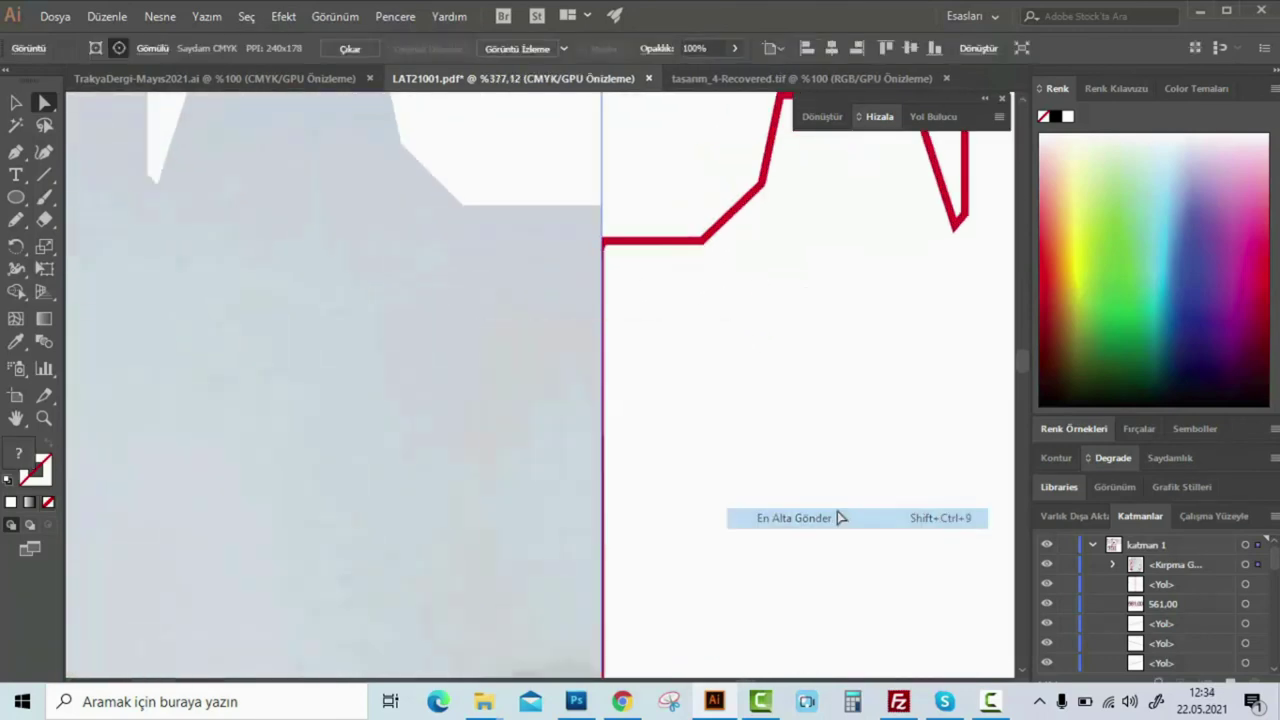
right_click(535, 286)
mouse_move(655, 418)
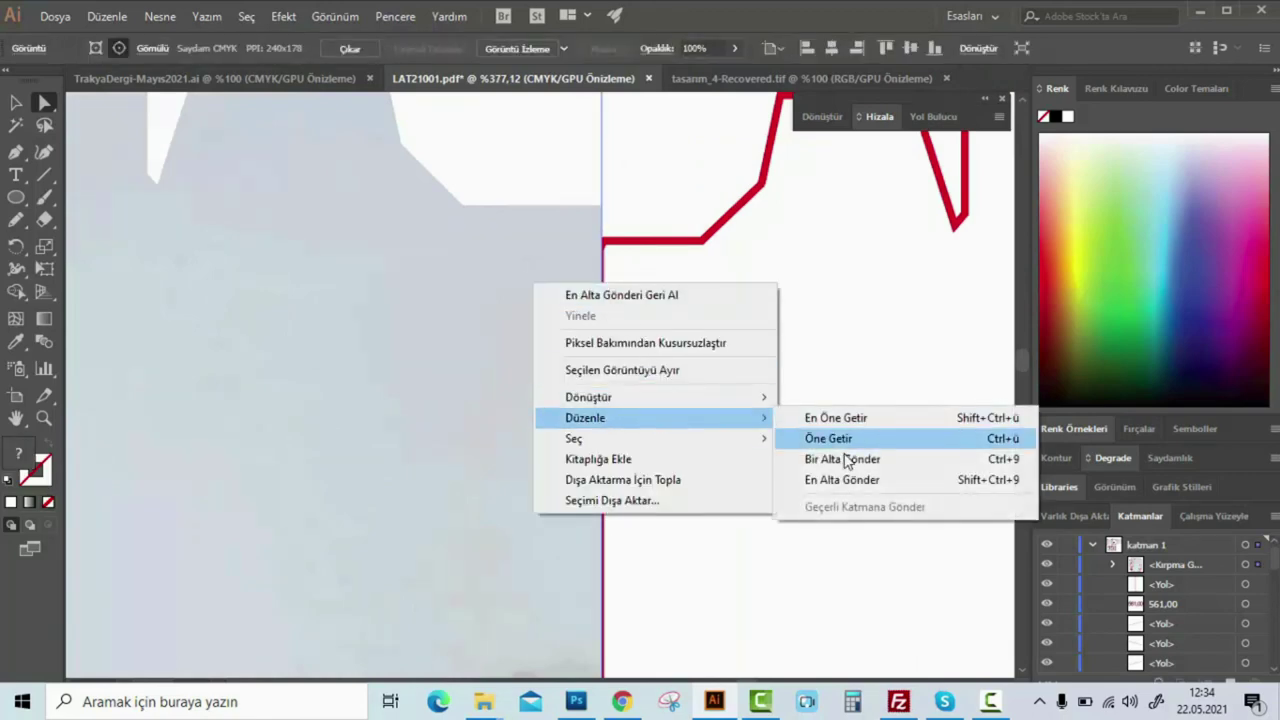
left_click(845, 480)
Select the red cut line's corner point, then reselect the flower image
left_click(620, 243)
left_click(606, 246)
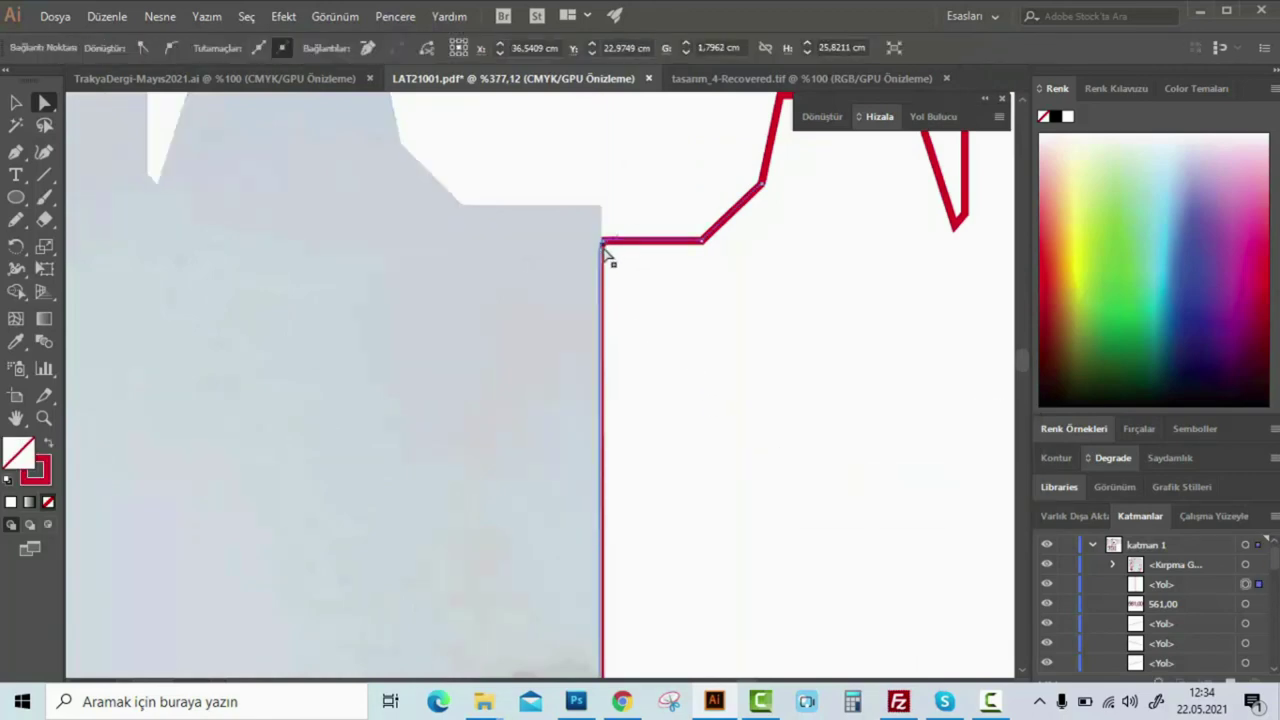
scroll(660, 260, "up", 5)
left_click(645, 266)
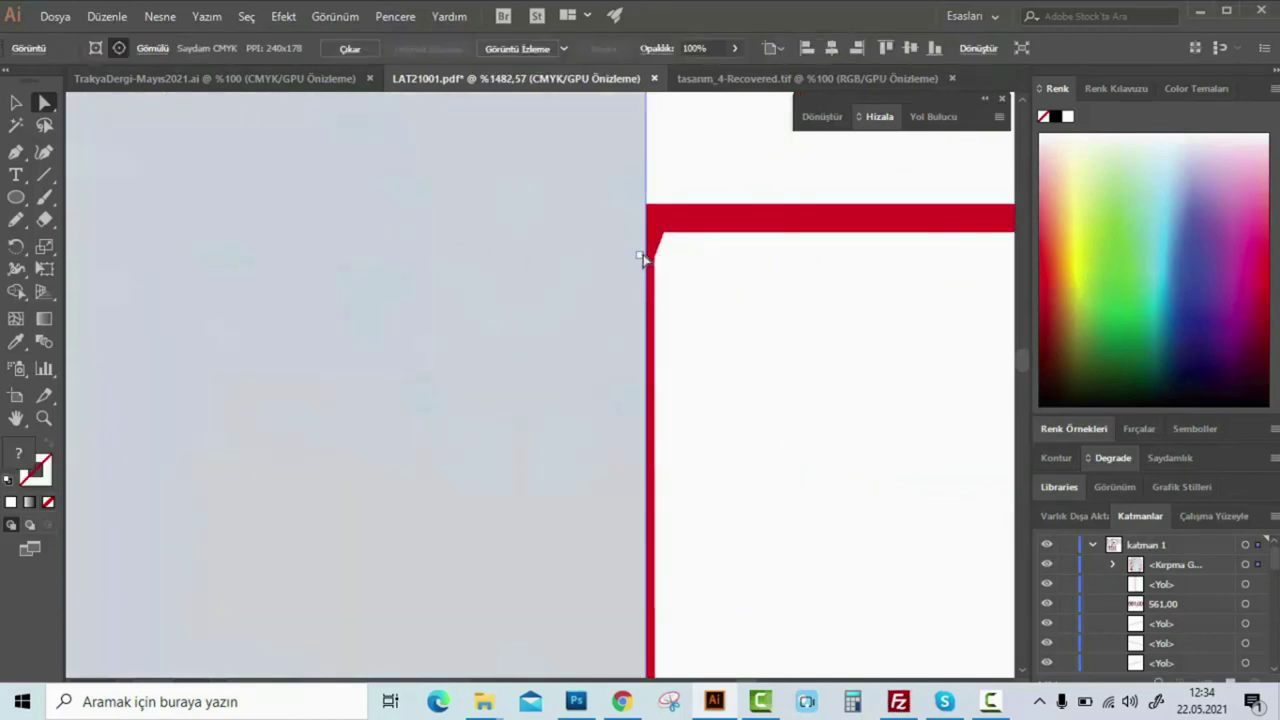
Nudge the flower image to the left cut line and drag the red corner anchors into a vertical edge
mouse_move(640, 257)
left_mouse_down()
mouse_move(663, 228)
mouse_move(653, 265)
left_mouse_up()
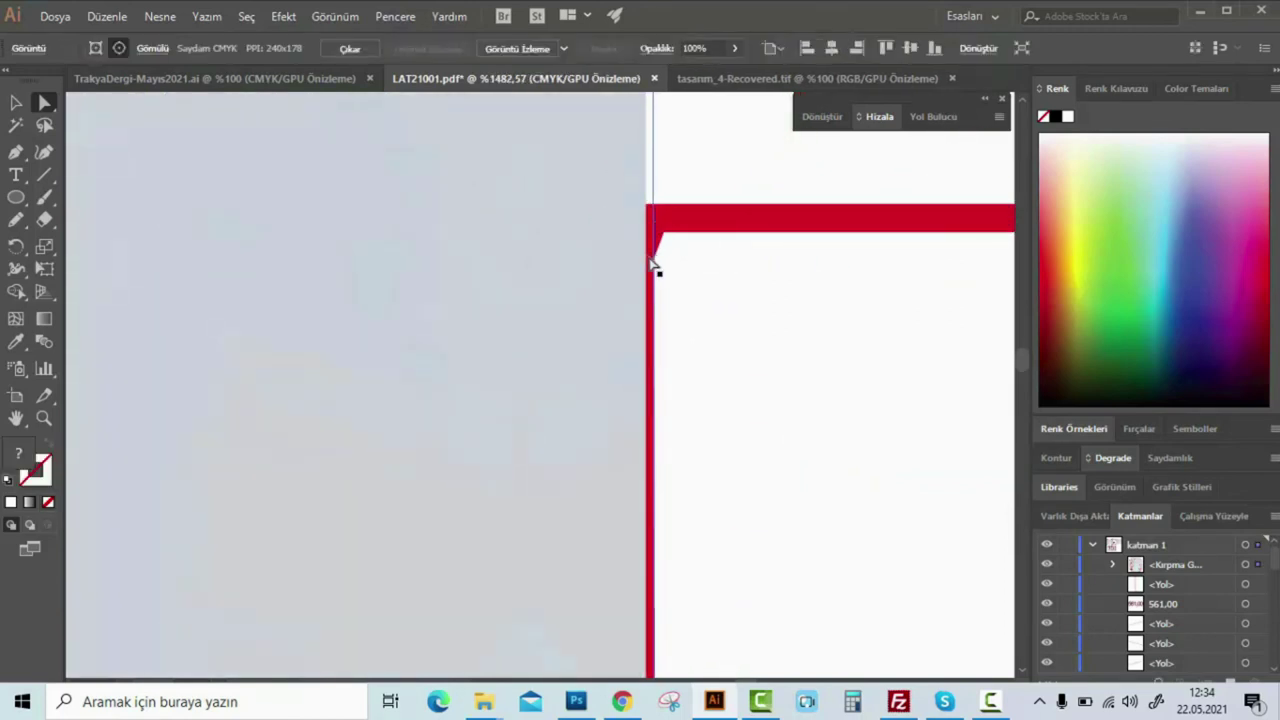
left_click(744, 262)
mouse_move(681, 220)
left_mouse_down()
mouse_move(677, 195)
mouse_move(658, 186)
left_mouse_up()
left_click_drag(646, 262, 659, 188)
left_click_drag(700, 243, 700, 243)
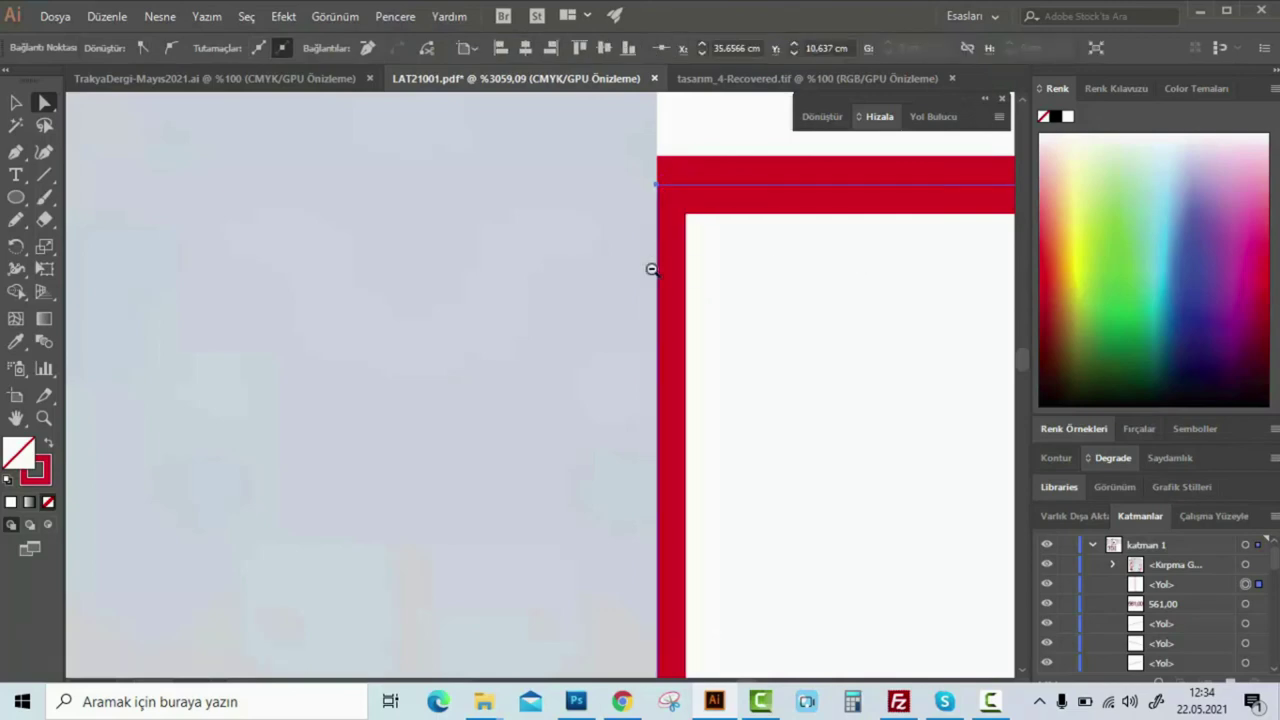
mouse_move(906, 331)
left_mouse_down()
mouse_move(563, 267)
mouse_move(535, 338)
left_mouse_up()
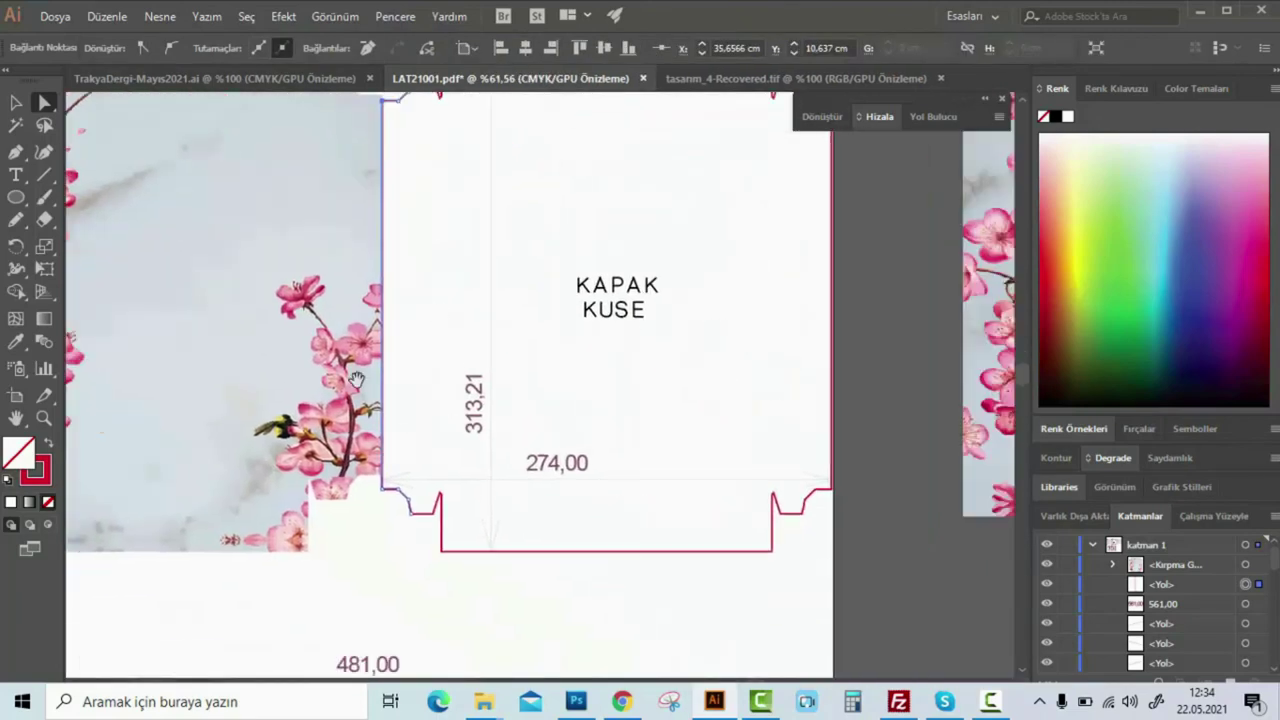
left_click(530, 300)
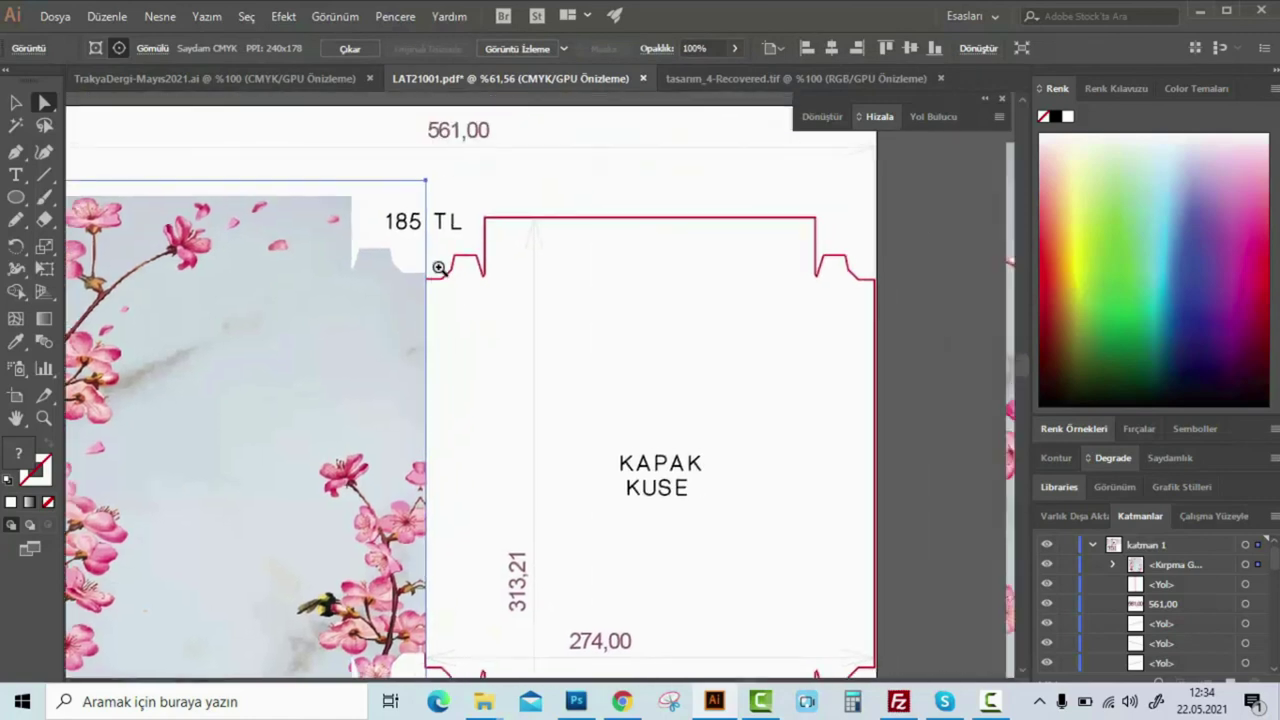
scroll(709, 271, "up", 5)
mouse_move(652, 317)
left_mouse_down()
mouse_move(555, 300)
mouse_move(583, 420)
left_mouse_up()
left_click_drag(660, 309, 283, 340)
mouse_move(828, 310)
left_mouse_down()
mouse_move(462, 337)
mouse_move(743, 366)
left_mouse_up()
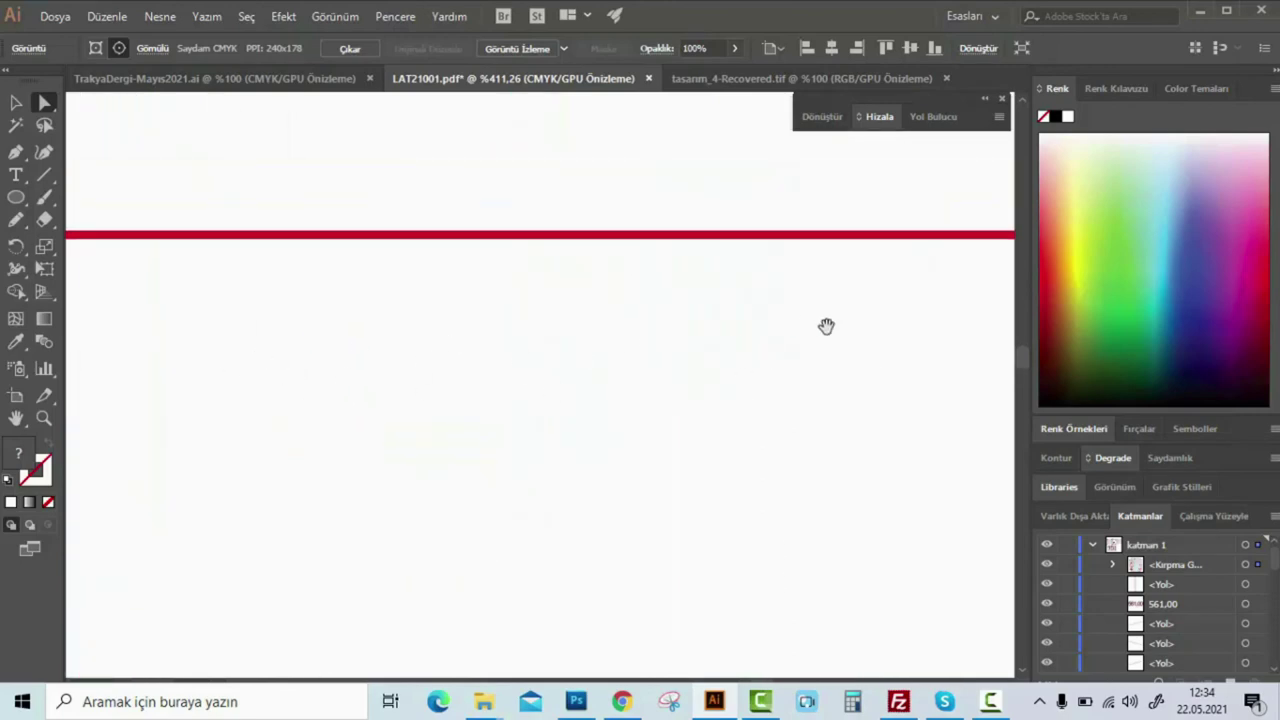
left_click_drag(823, 314, 451, 261)
scroll(607, 388, "down", 3)
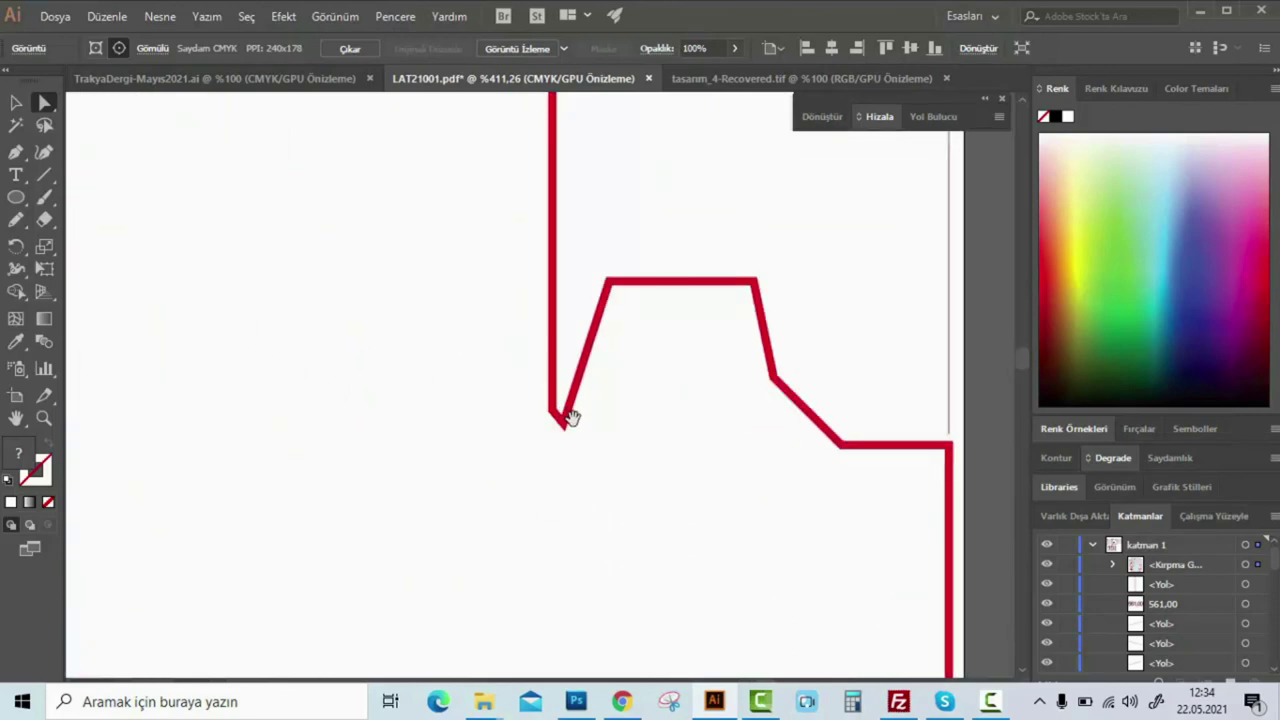
scroll(650, 383, "up", 2)
scroll(506, 420, "up", 2)
mouse_move(507, 420)
left_mouse_down()
mouse_move(469, 371)
mouse_move(529, 391)
left_mouse_up()
key("ctrl+z")
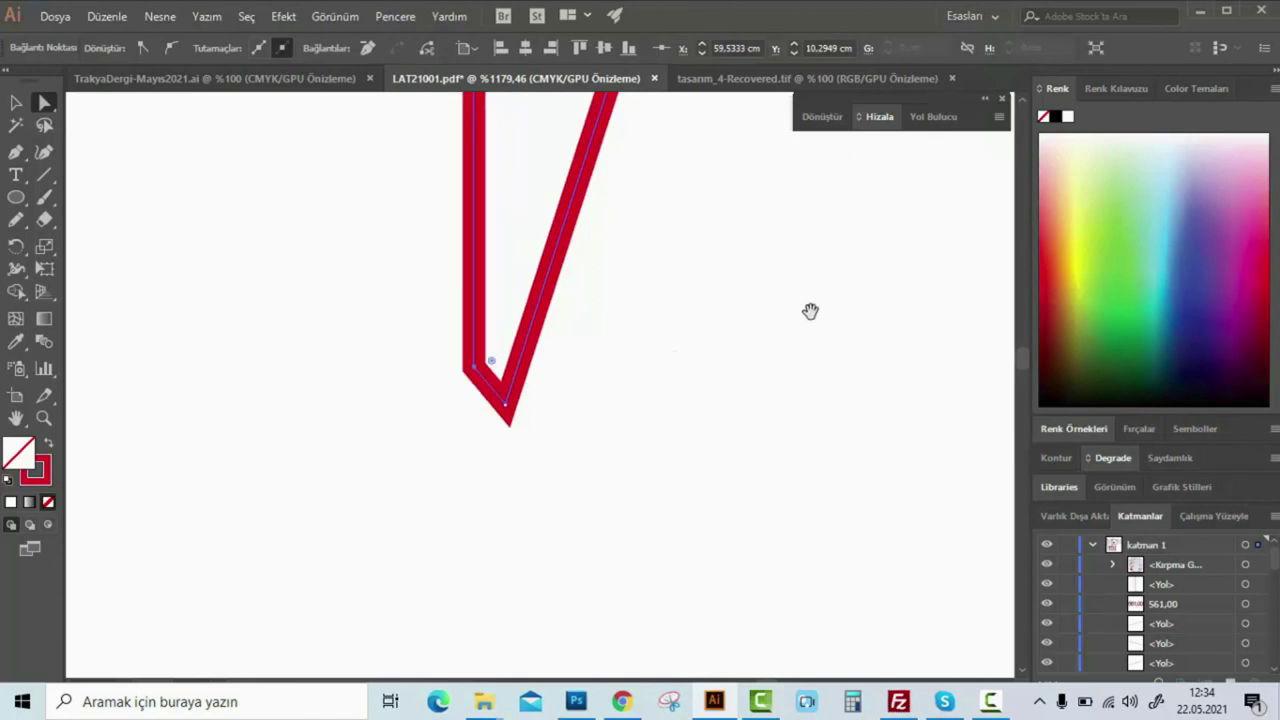
scroll(810, 311, "down", 2)
scroll(726, 297, "down", 2)
scroll(700, 386, "down", 1)
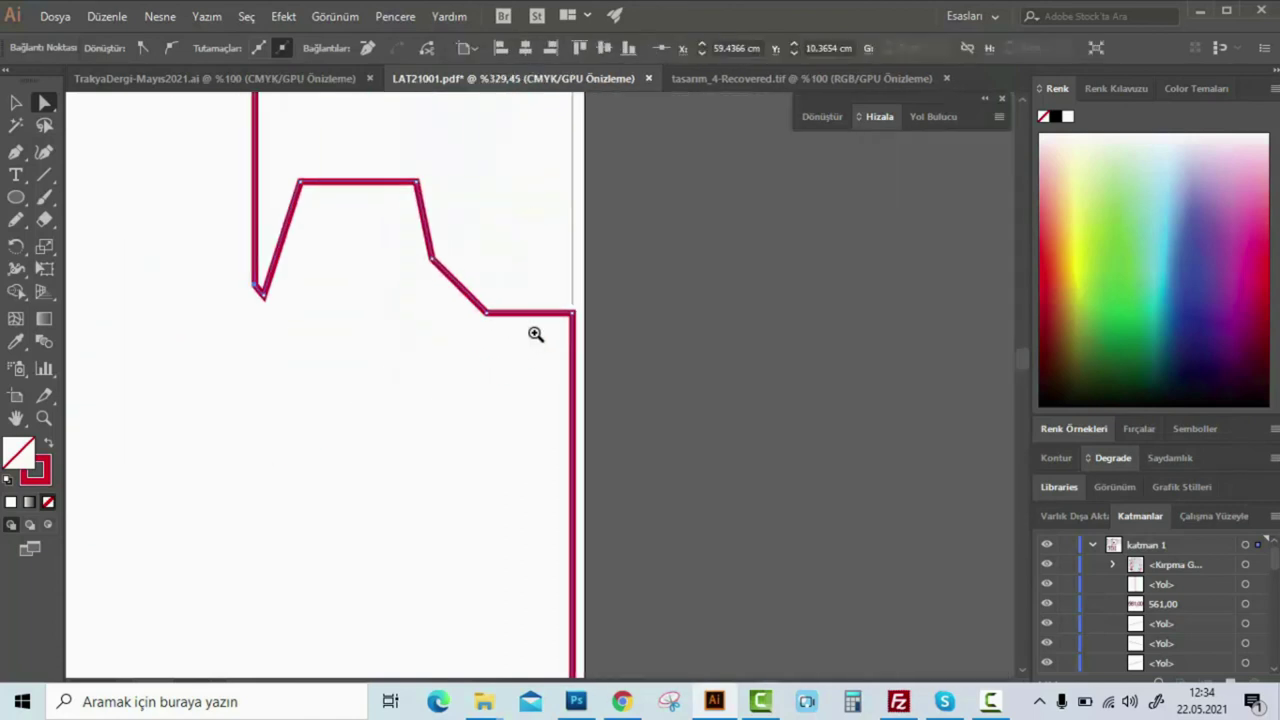
scroll(535, 334, "up", 2)
left_click_drag(686, 337, 560, 340)
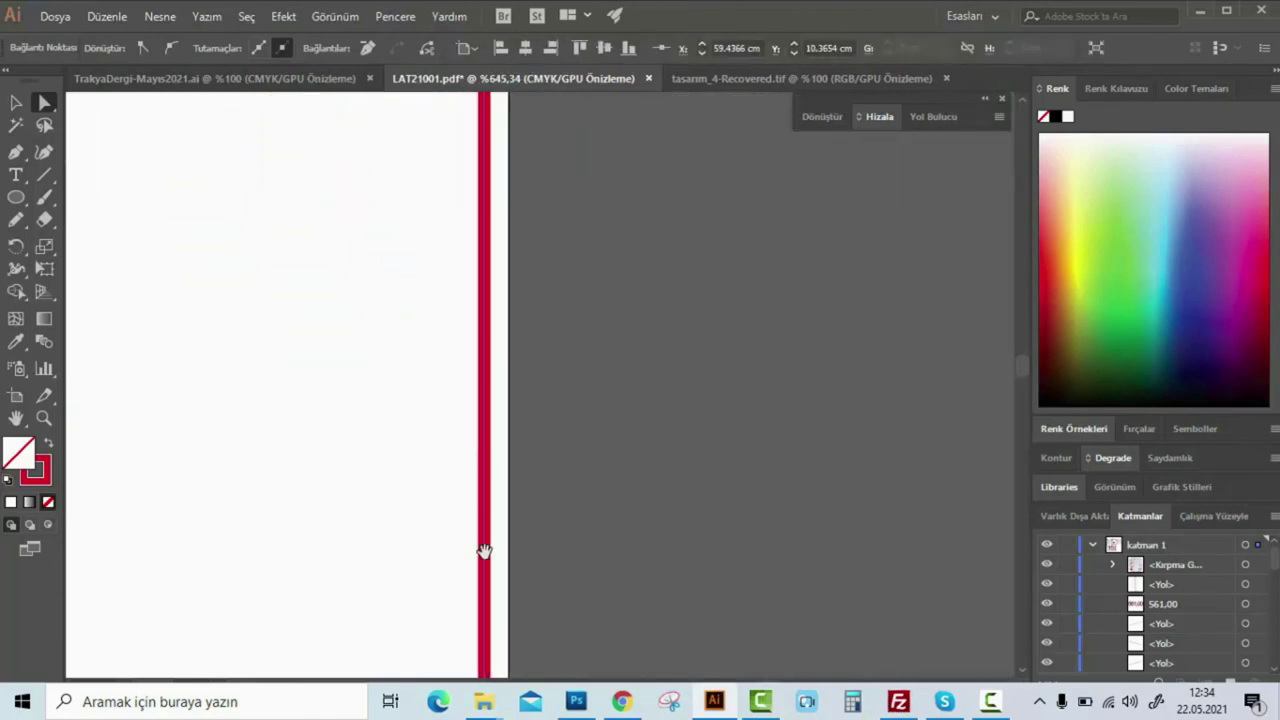
scroll(214, 437, "down", 2)
scroll(320, 606, "down", 3)
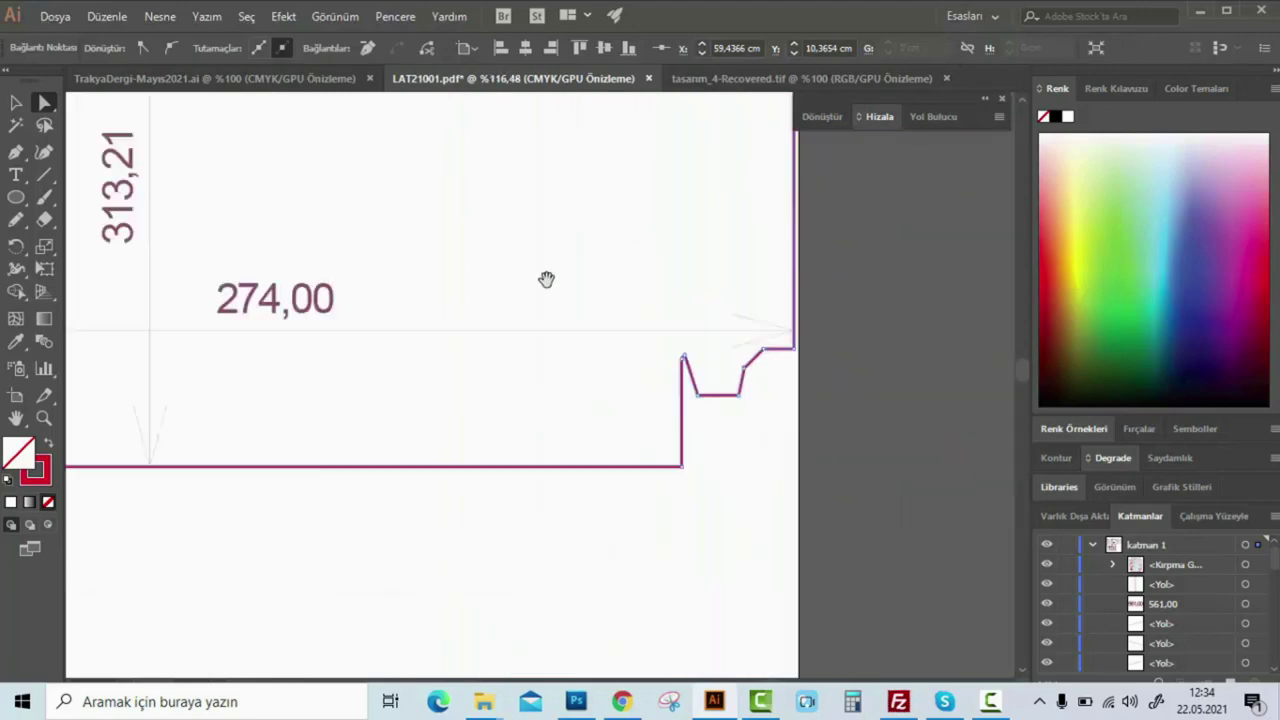
left_click_drag(546, 279, 766, 314)
scroll(491, 246, "up", 1)
scroll(470, 400, "up", 1)
scroll(461, 562, "up", 2)
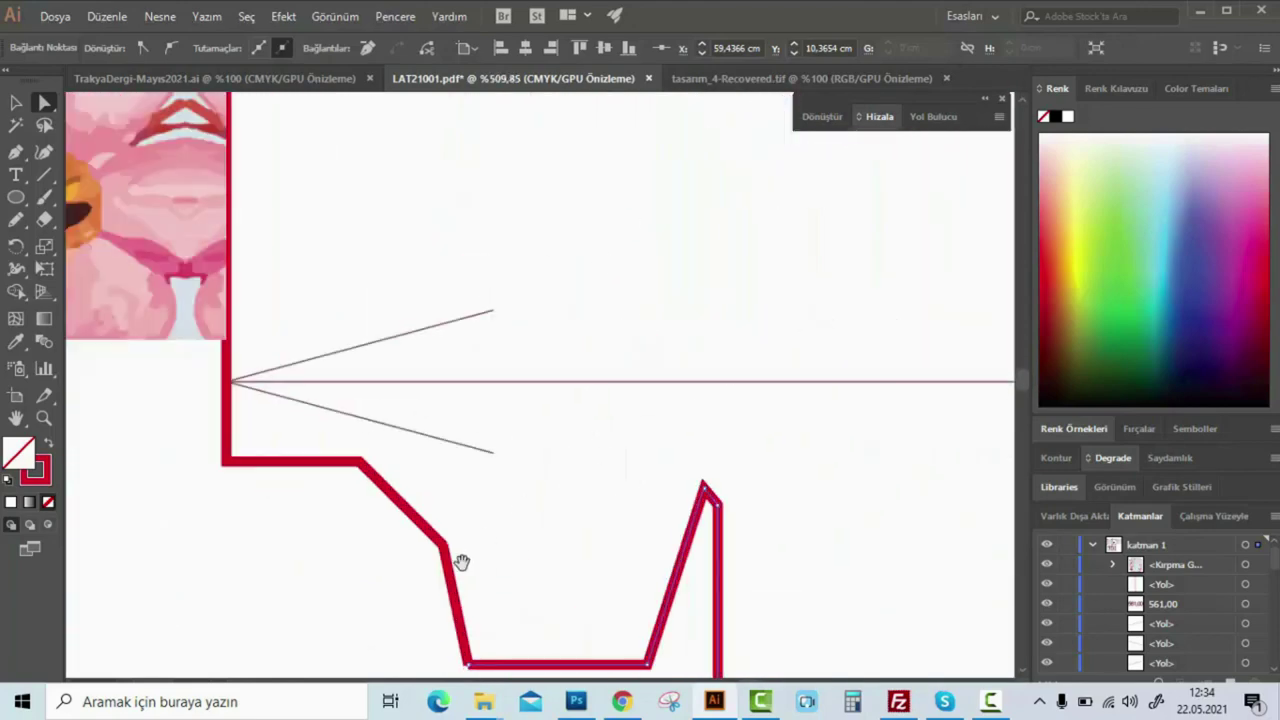
Join the red lid path's open ends with Birleştir, dismissing the warning
left_click_drag(461, 562, 511, 274)
right_click(540, 352)
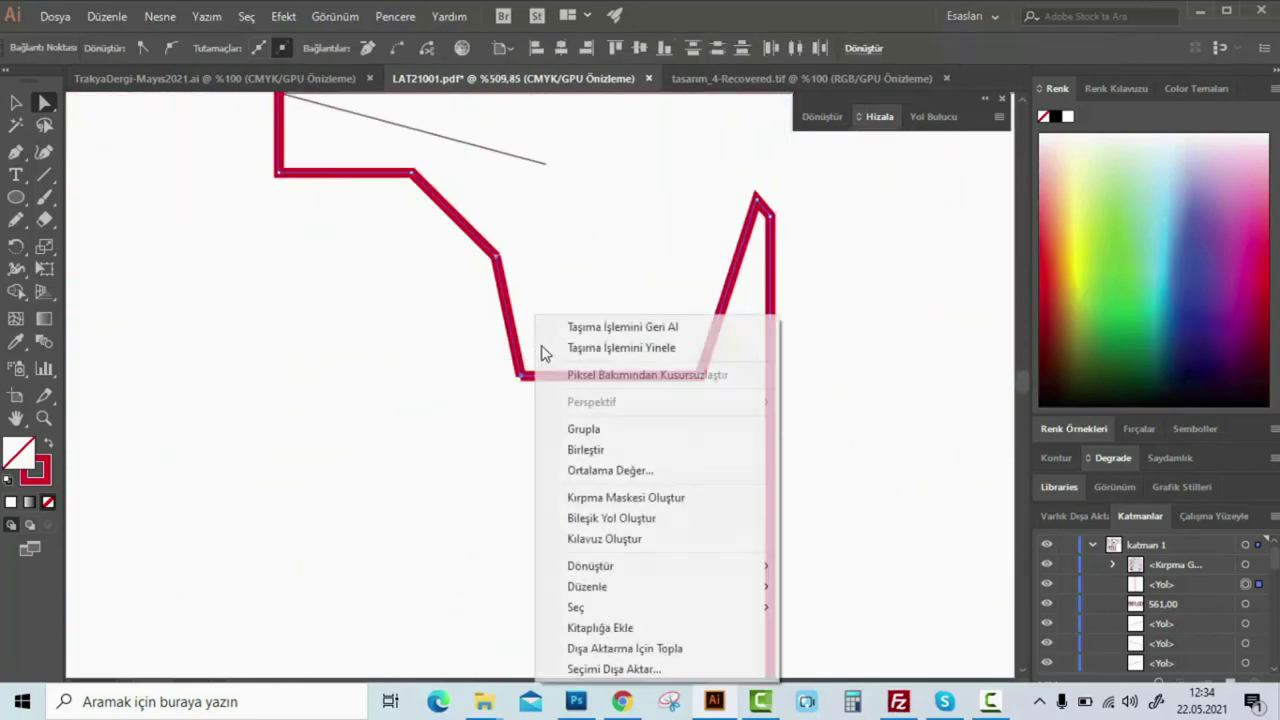
left_click(622, 449)
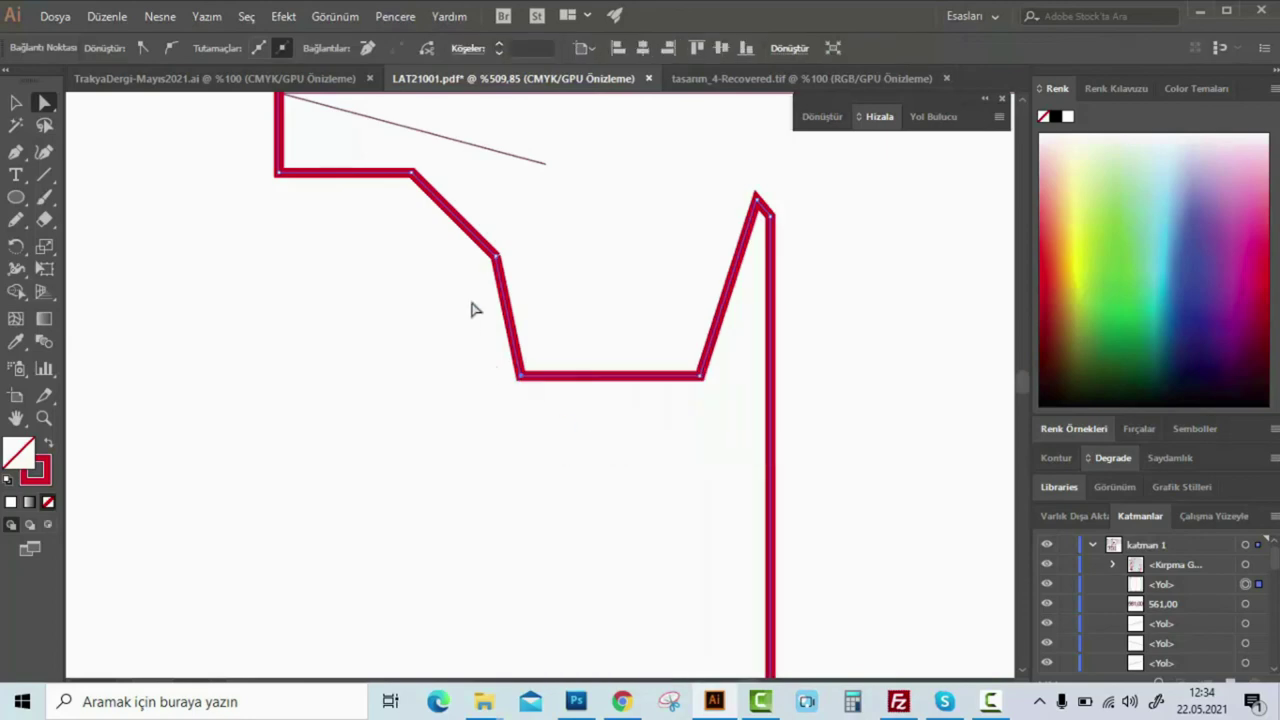
right_click(497, 253)
left_click(560, 409)
left_click(818, 390)
Drag the red path's corner anchor down into a clean angle
scroll(577, 228, "up", 5)
left_click(557, 214)
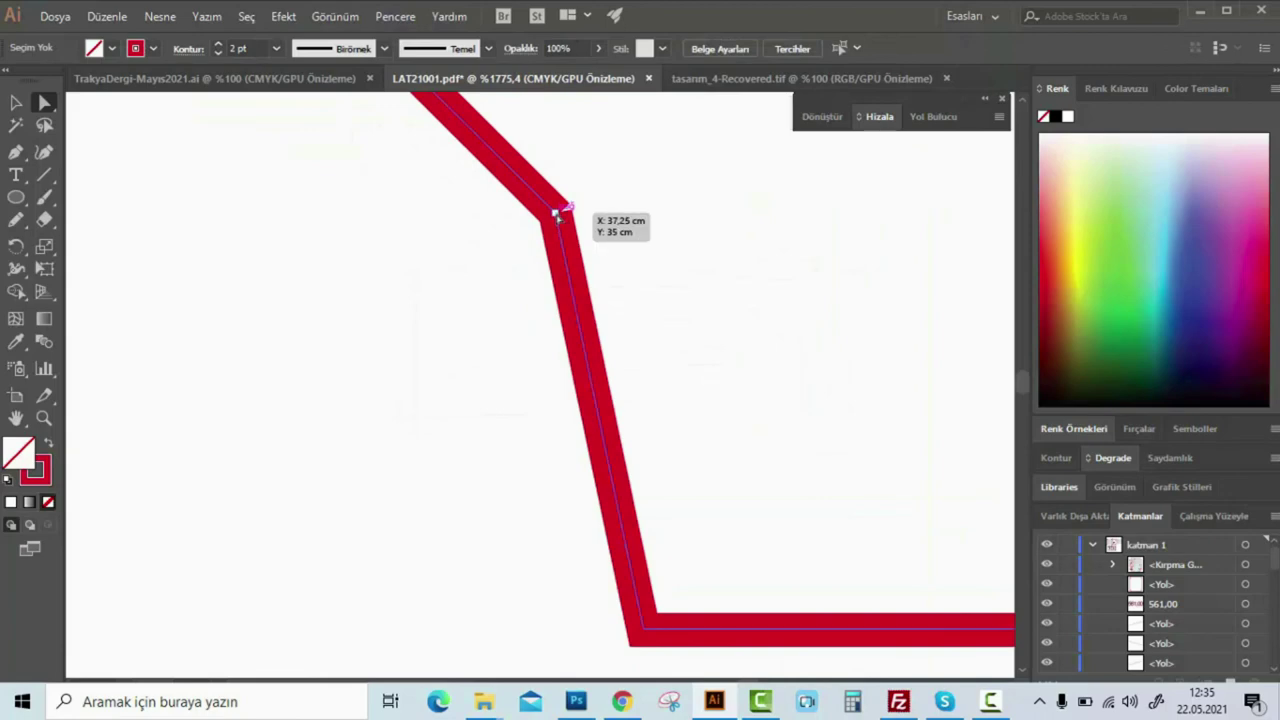
left_click_drag(571, 191, 571, 243)
scroll(575, 220, "up", 3)
scroll(577, 245, "up", 3)
scroll(450, 240, "down", 2)
mouse_move(450, 240)
left_mouse_down()
mouse_move(386, 289)
mouse_move(535, 336)
left_mouse_up()
mouse_move(439, 409)
left_mouse_down()
mouse_move(577, 357)
mouse_move(514, 586)
mouse_move(551, 349)
mouse_move(475, 487)
left_mouse_up()
Zoom out to view the whole KAPAK KUSE panel
left_click(554, 306, "ctrl+alt")
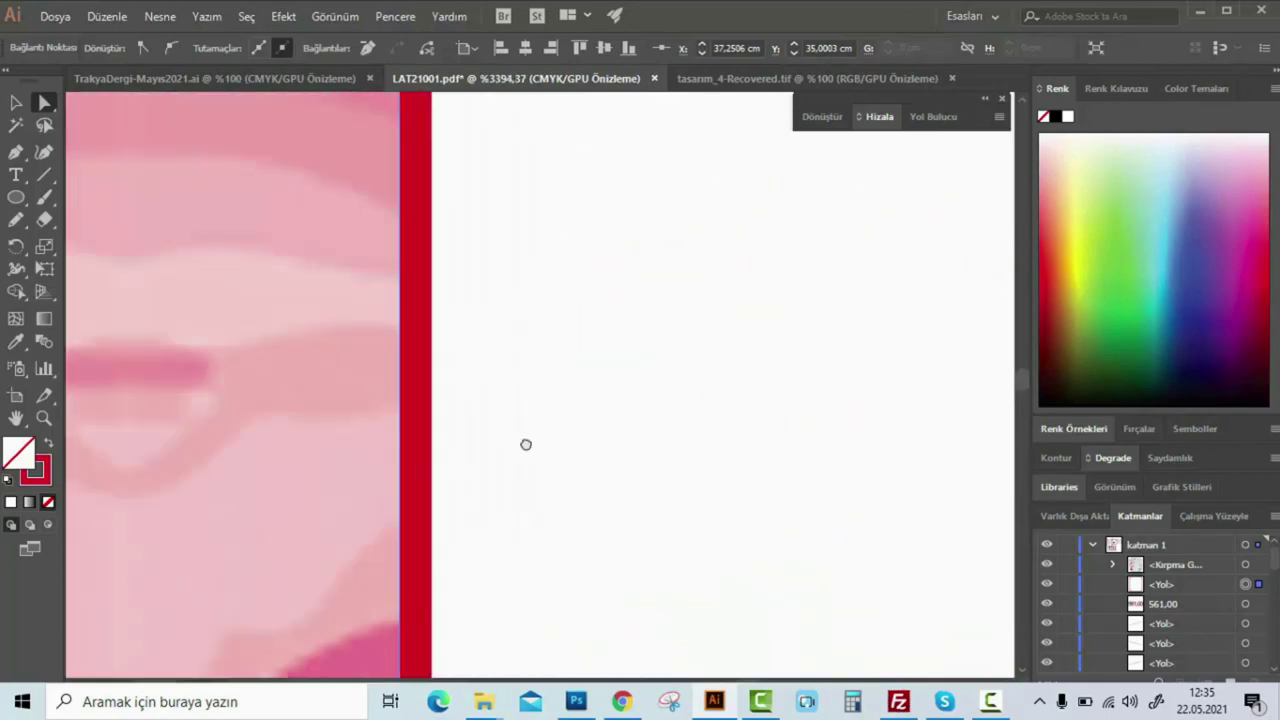
left_click(509, 400, "ctrl+alt")
left_click(500, 400, "ctrl+alt")
left_click(506, 391, "ctrl+alt")
left_click(506, 391, "ctrl+alt")
left_click(726, 394, "ctrl+alt")
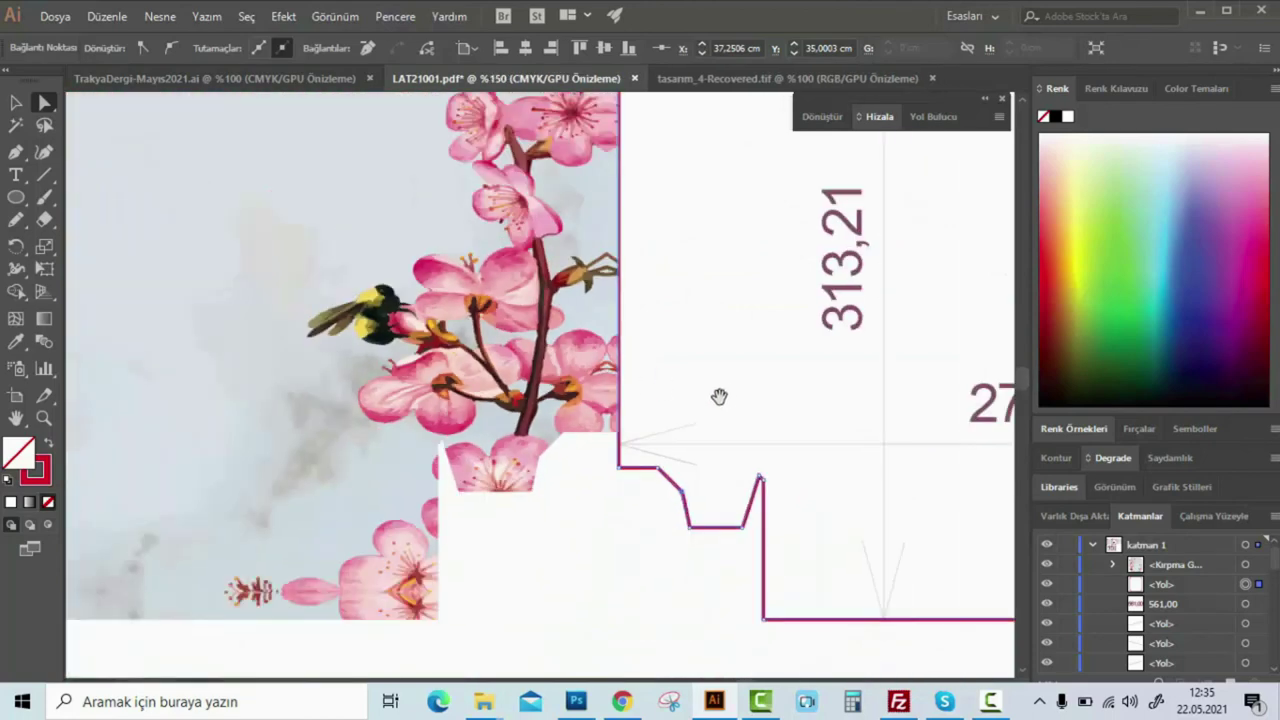
left_click(508, 443, "ctrl+alt")
left_click(586, 400, "ctrl+alt")
left_click(314, 447, "ctrl+alt")
scroll(496, 392, "down", 3)
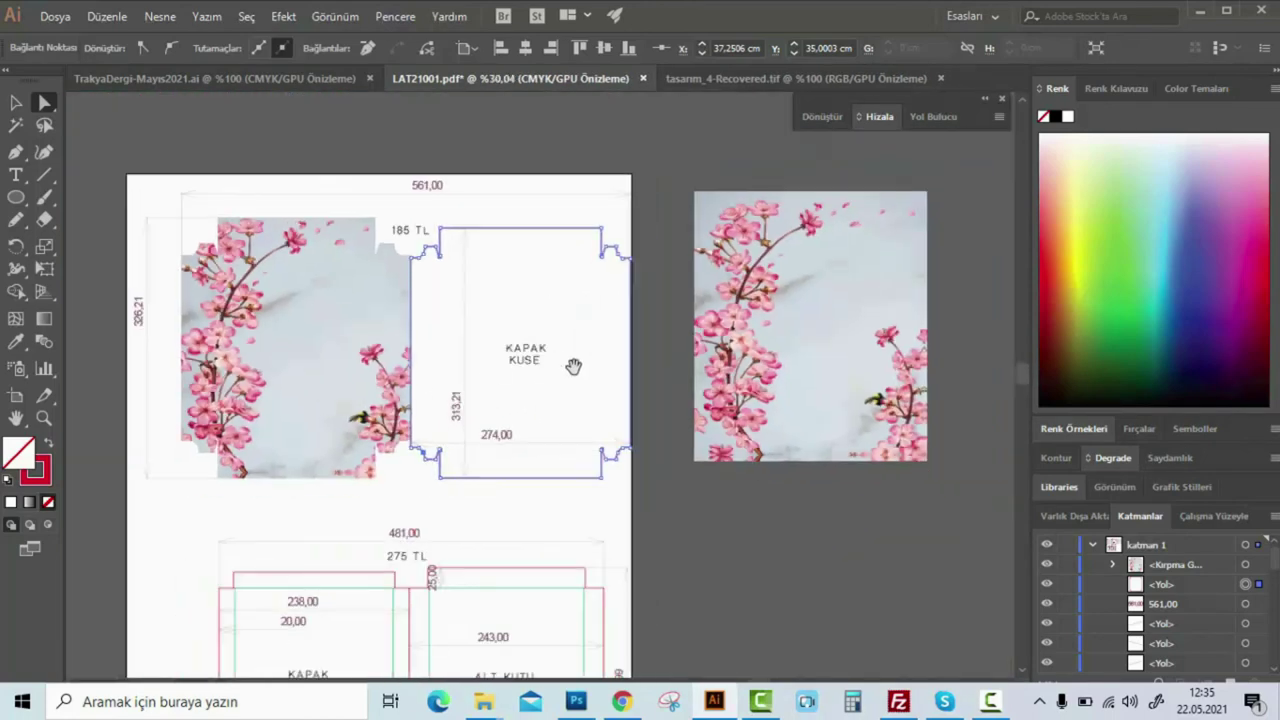
Drag the spare cherry-blossom image onto the KAPAK panel and nudge it up to cover the lid
scroll(525, 378, "up", 1)
left_click(873, 336)
mouse_move(889, 291)
left_mouse_down()
mouse_move(545, 348)
mouse_move(557, 363)
left_mouse_up()
scroll(557, 363, "up", 3)
left_click_drag(621, 494, 629, 458)
scroll(760, 295, "up", 3)
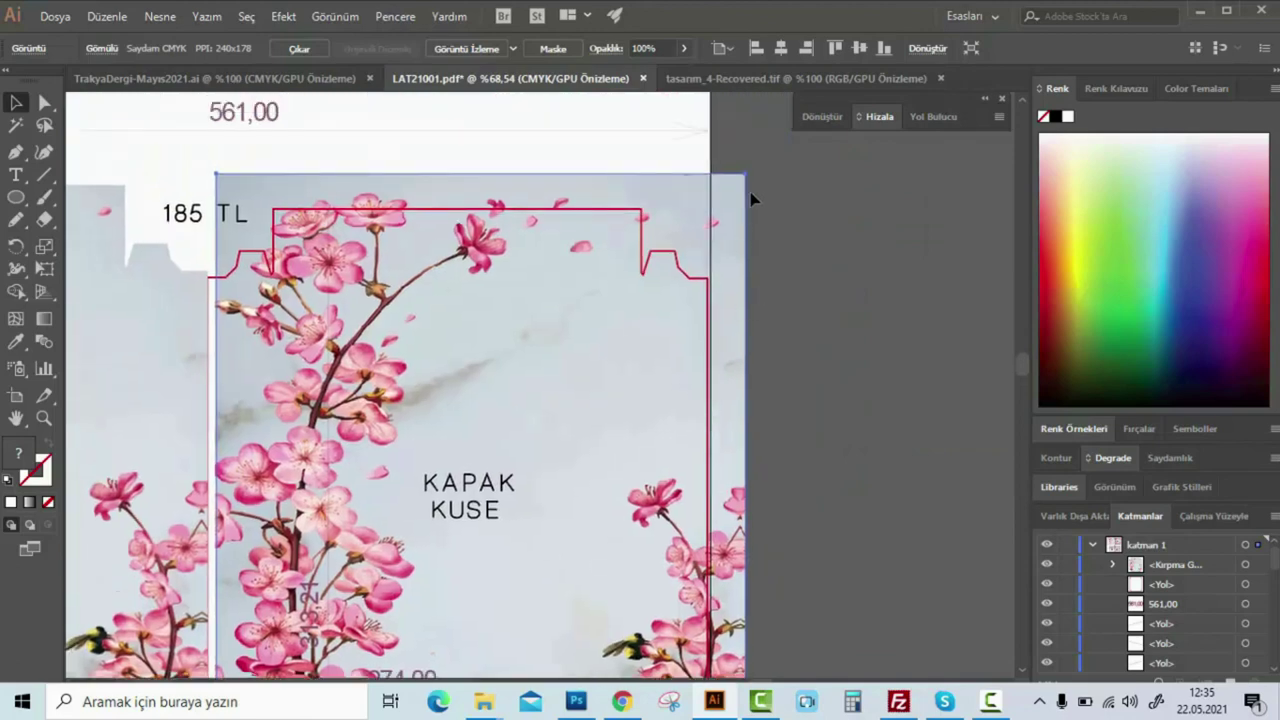
key("a")
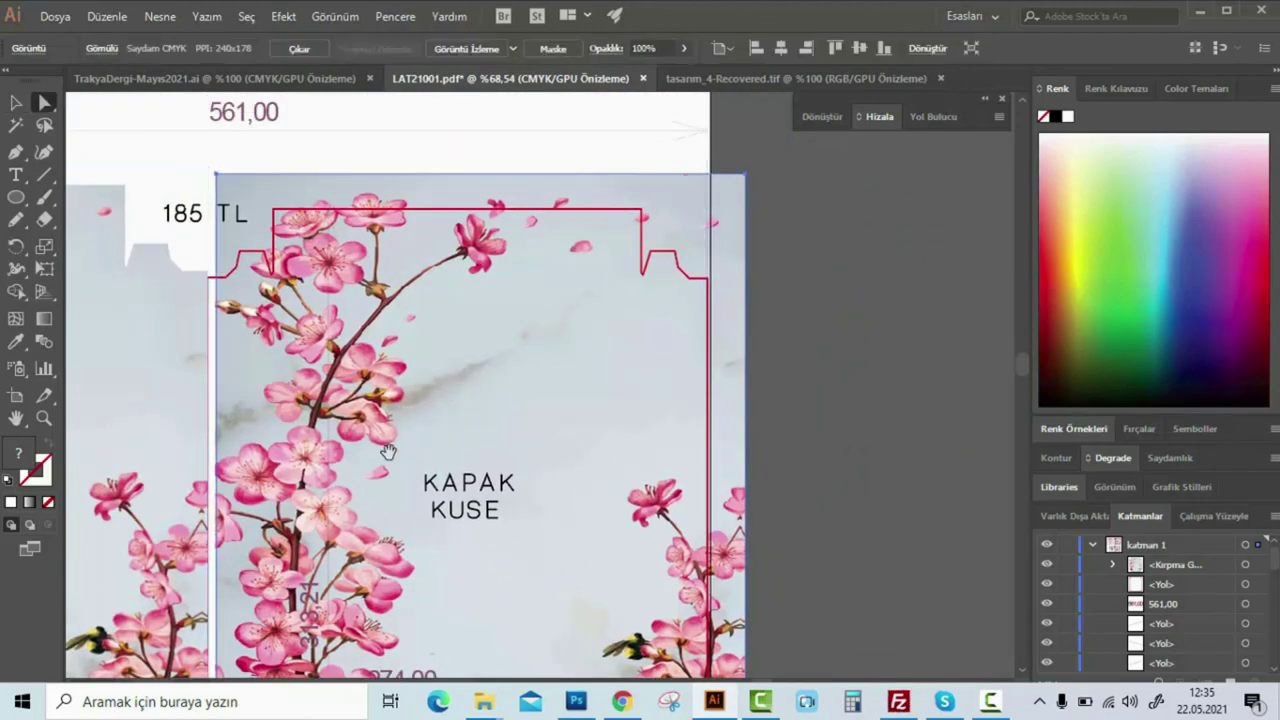
scroll(709, 343, "left", 3)
scroll(663, 300, "down", 2)
scroll(602, 352, "up", 1)
scroll(602, 352, "up", 1)
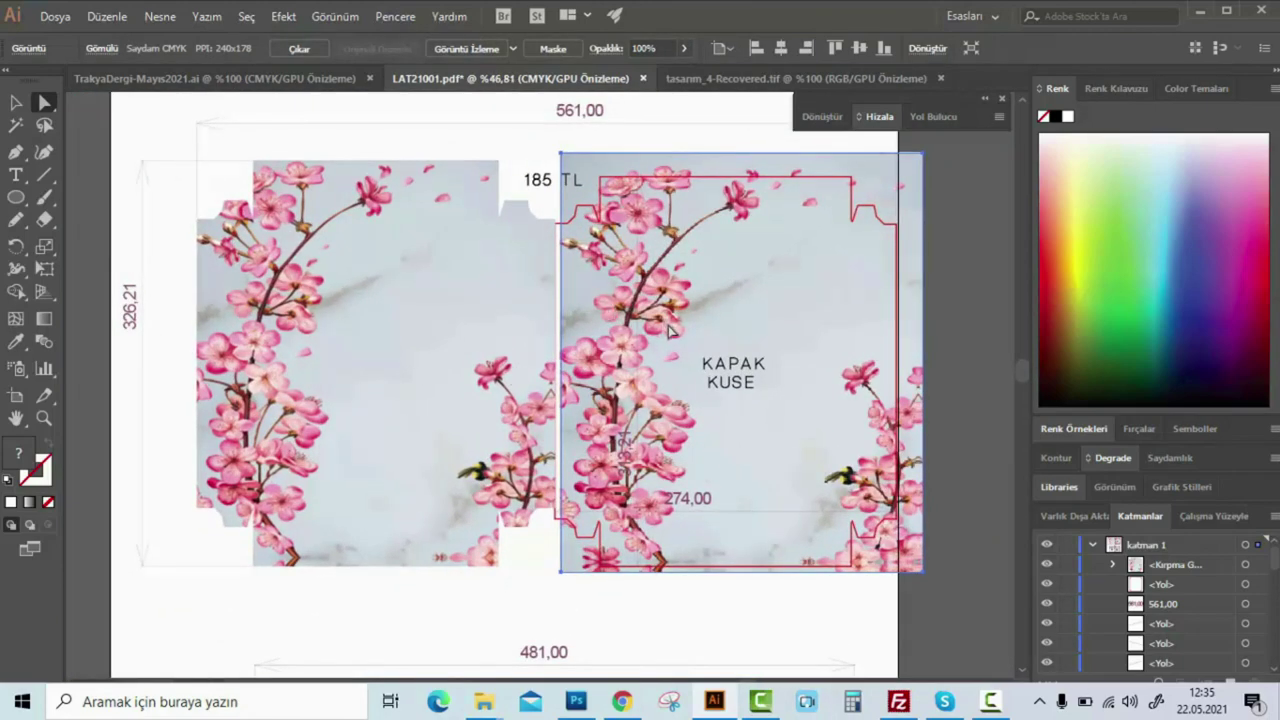
Reflect the lid's flower image across the vertical axis, previewing before confirming
key("v")
left_click(658, 250)
right_click(692, 272)
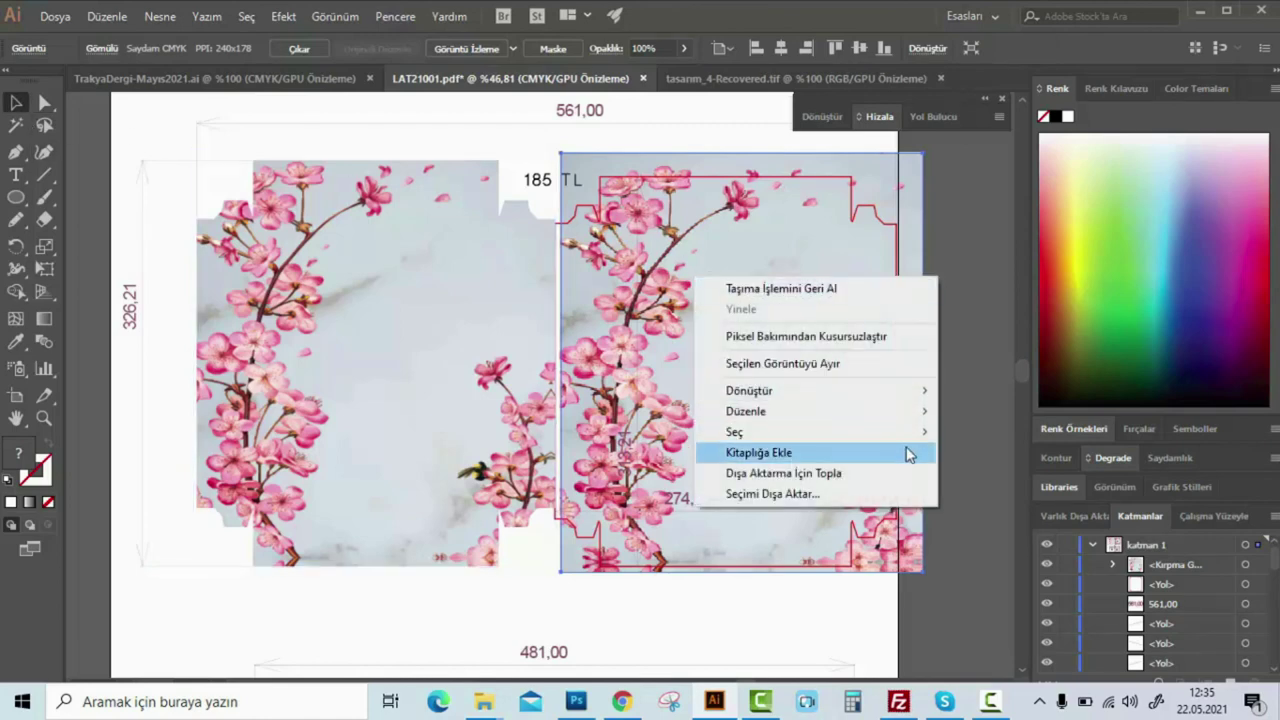
left_click(1010, 419)
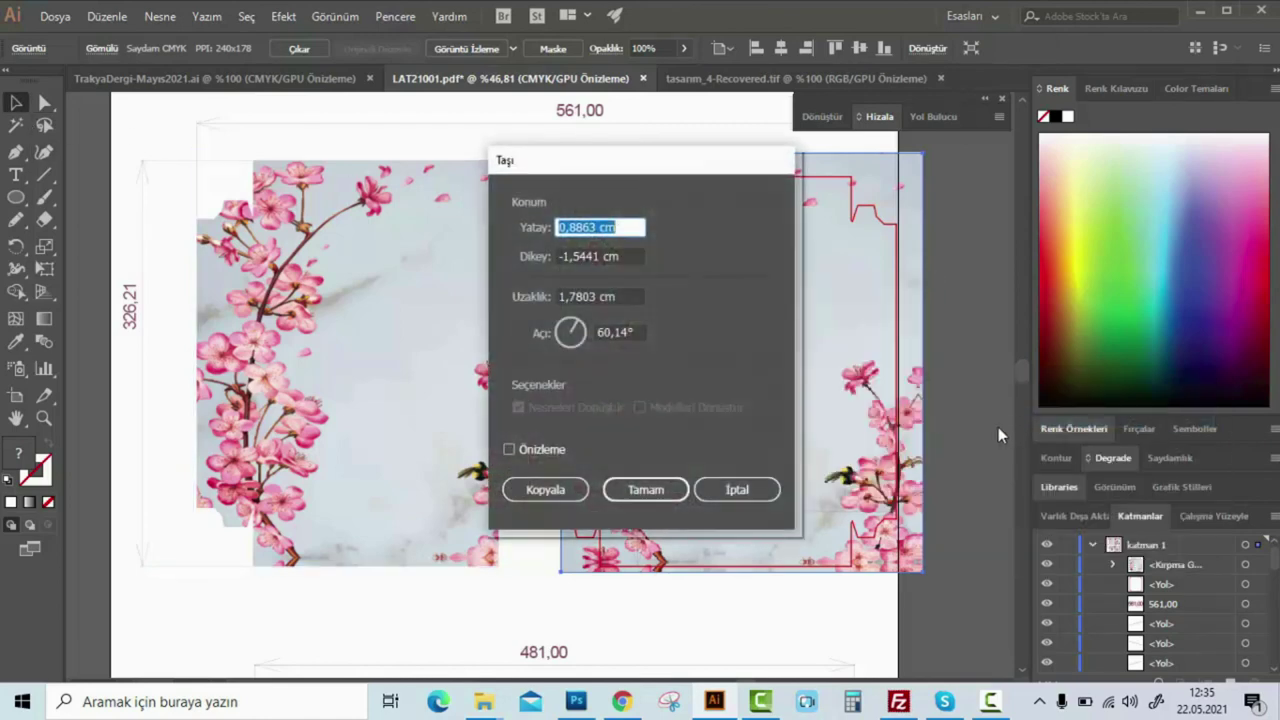
left_click(699, 497)
right_click(724, 404)
mouse_move(780, 518)
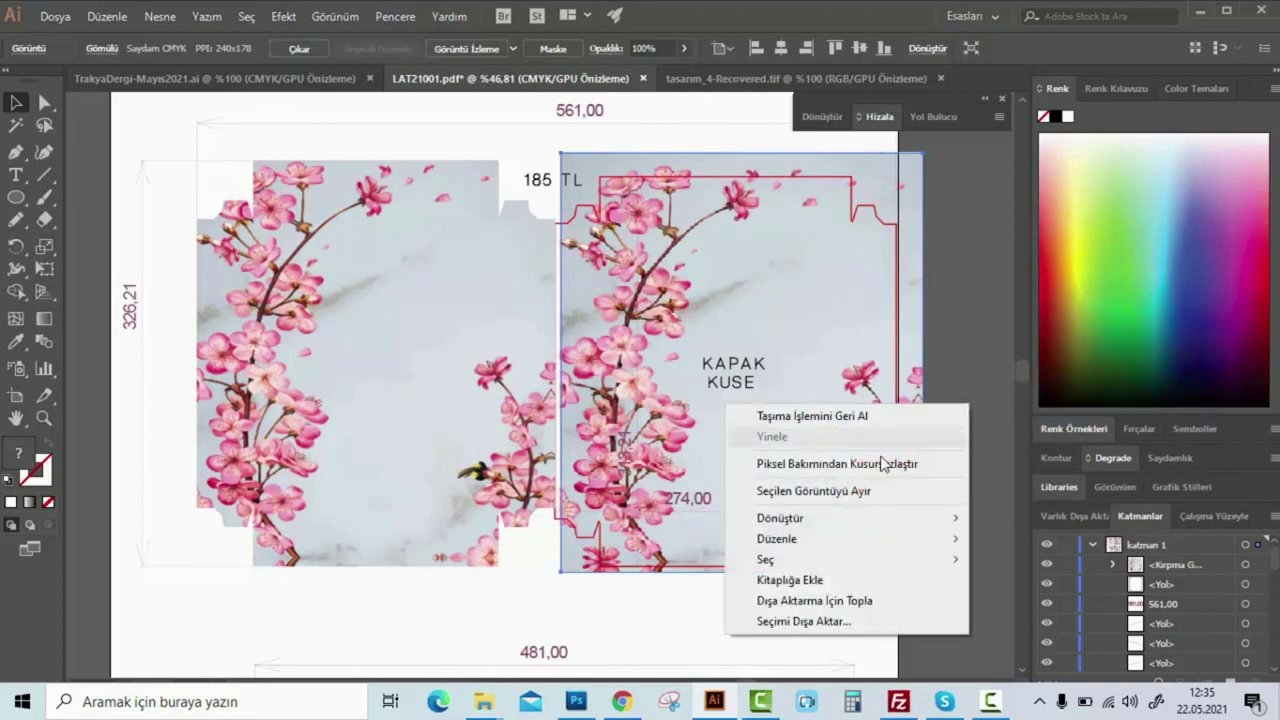
left_click(1015, 587)
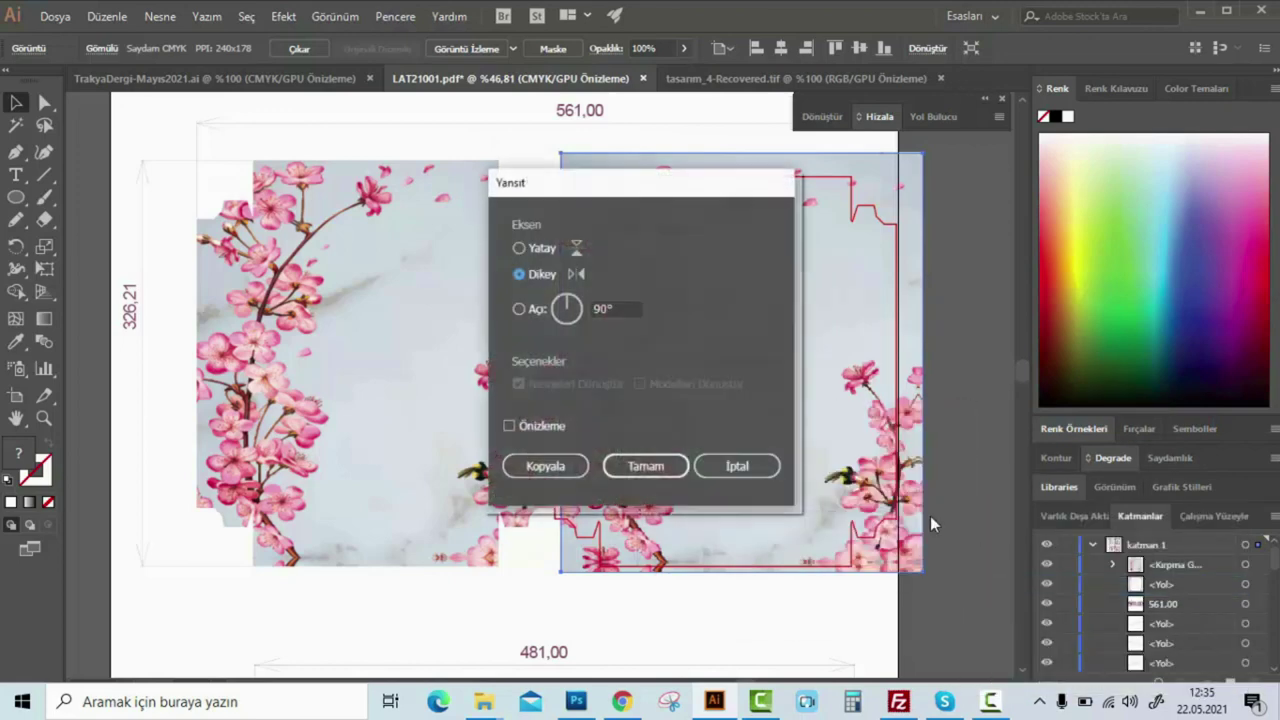
left_click(510, 426)
left_click_drag(672, 200, 284, 303)
left_click(104, 538)
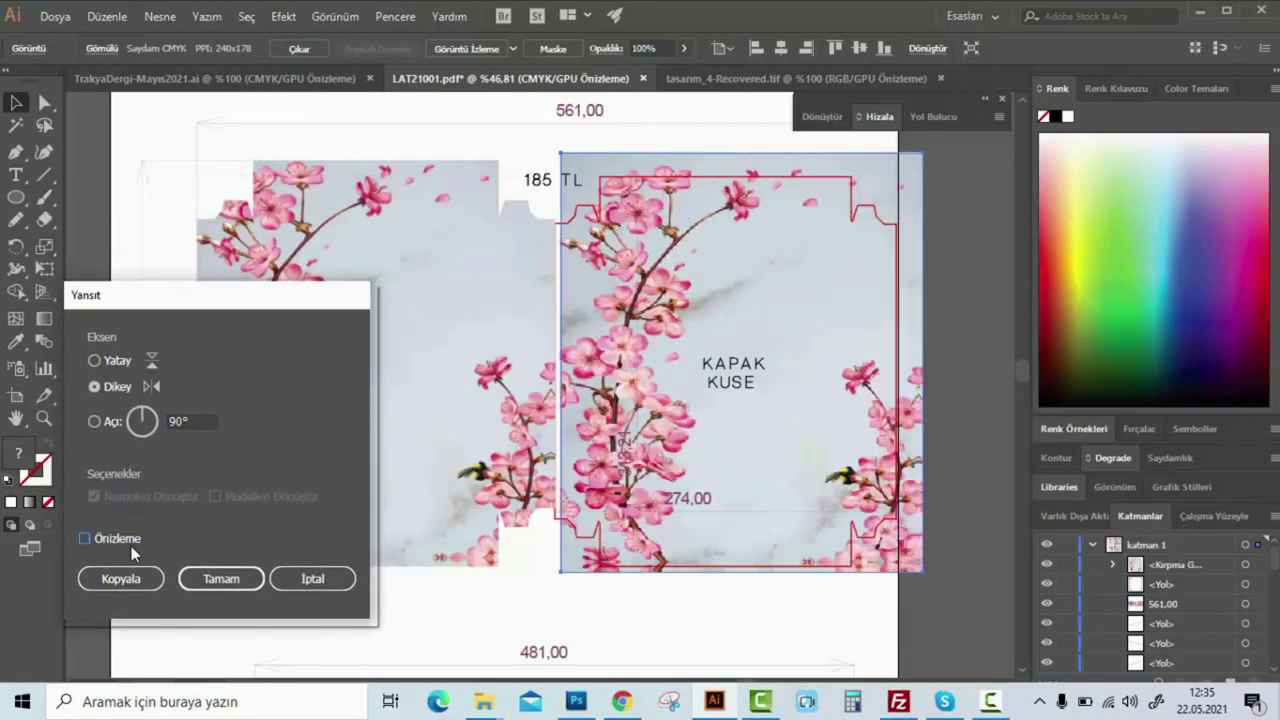
left_click(110, 538)
left_click(221, 578)
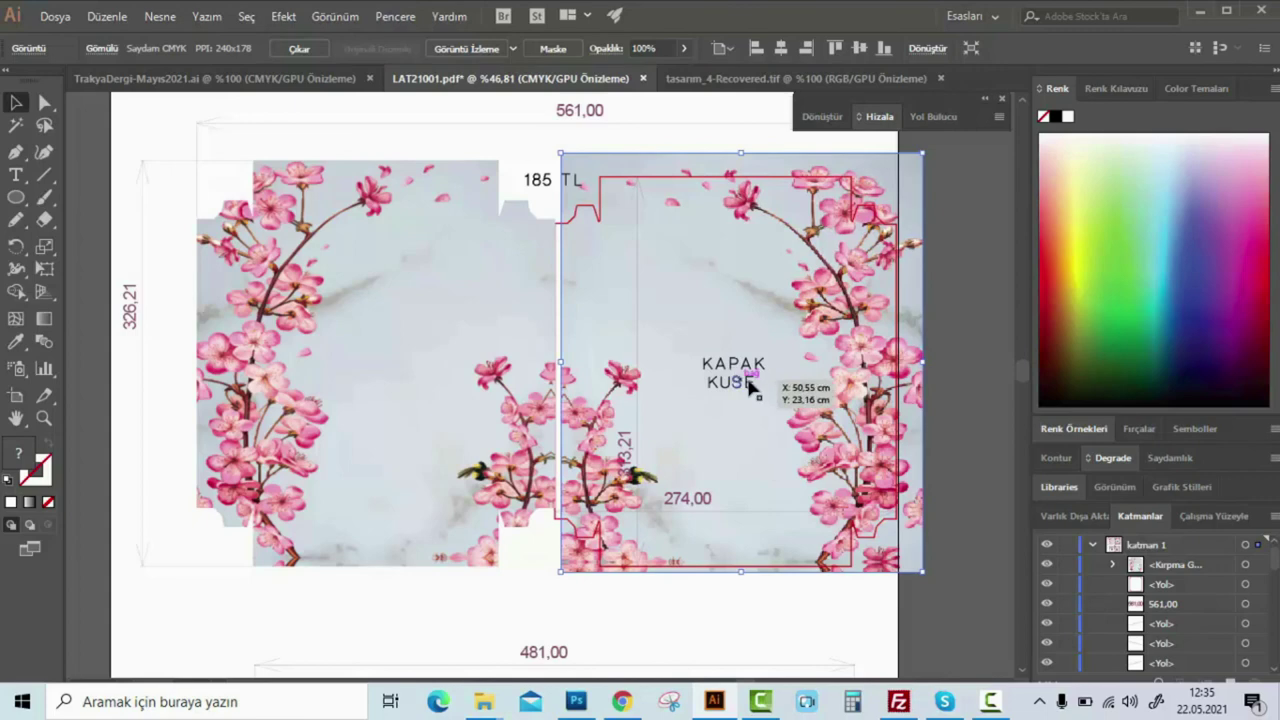
Shift the mirrored image slightly left over the lid cut lines
left_click_drag(748, 385, 818, 358)
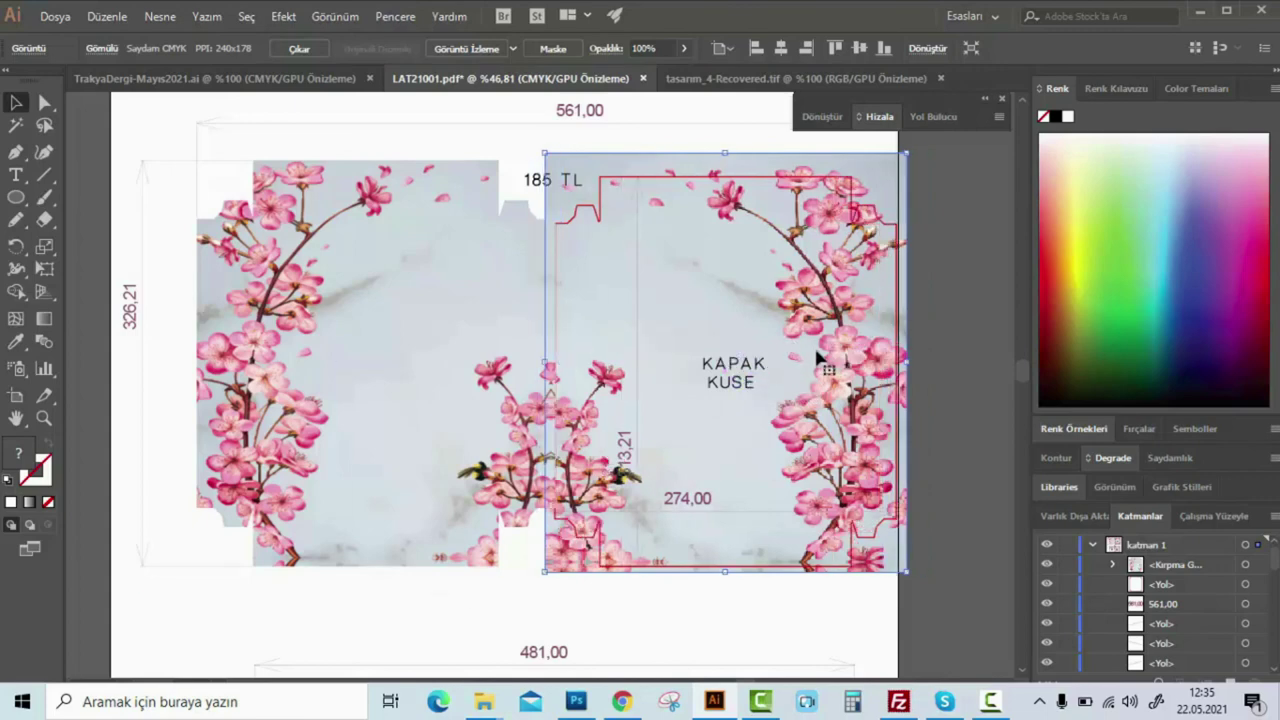
scroll(797, 250, "up", 3)
scroll(738, 337, "up", 2)
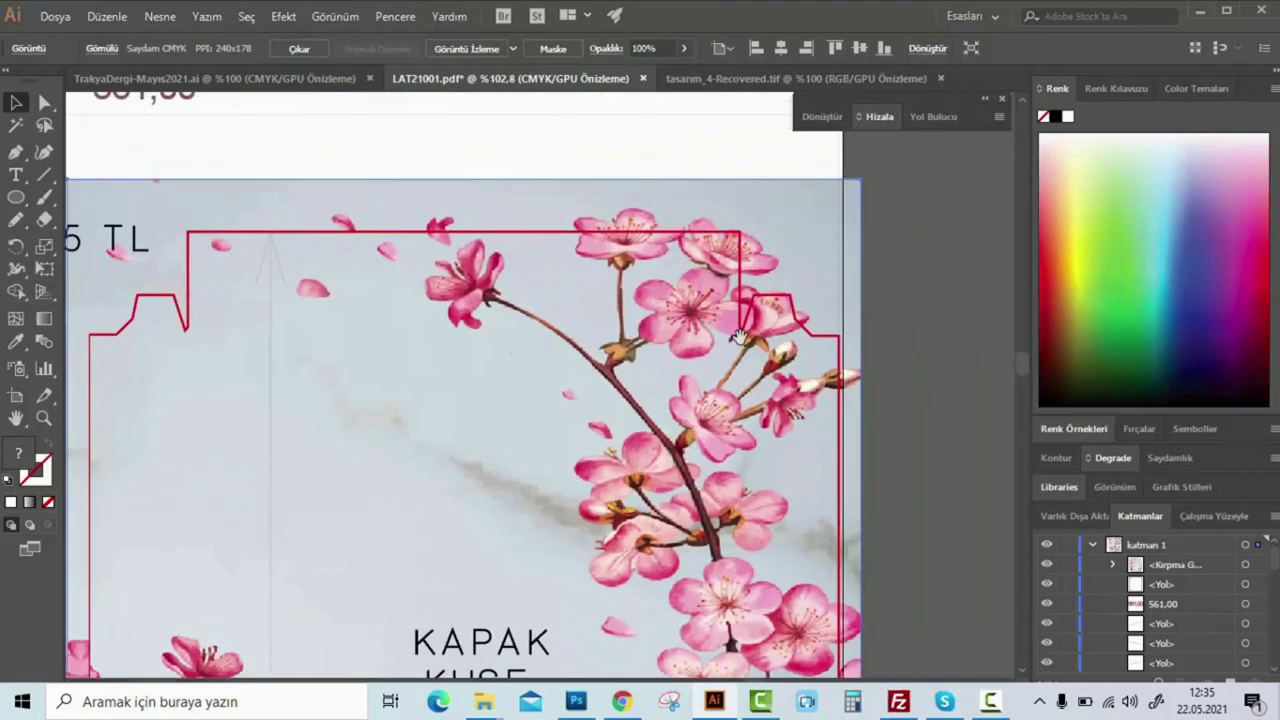
left_click(768, 272)
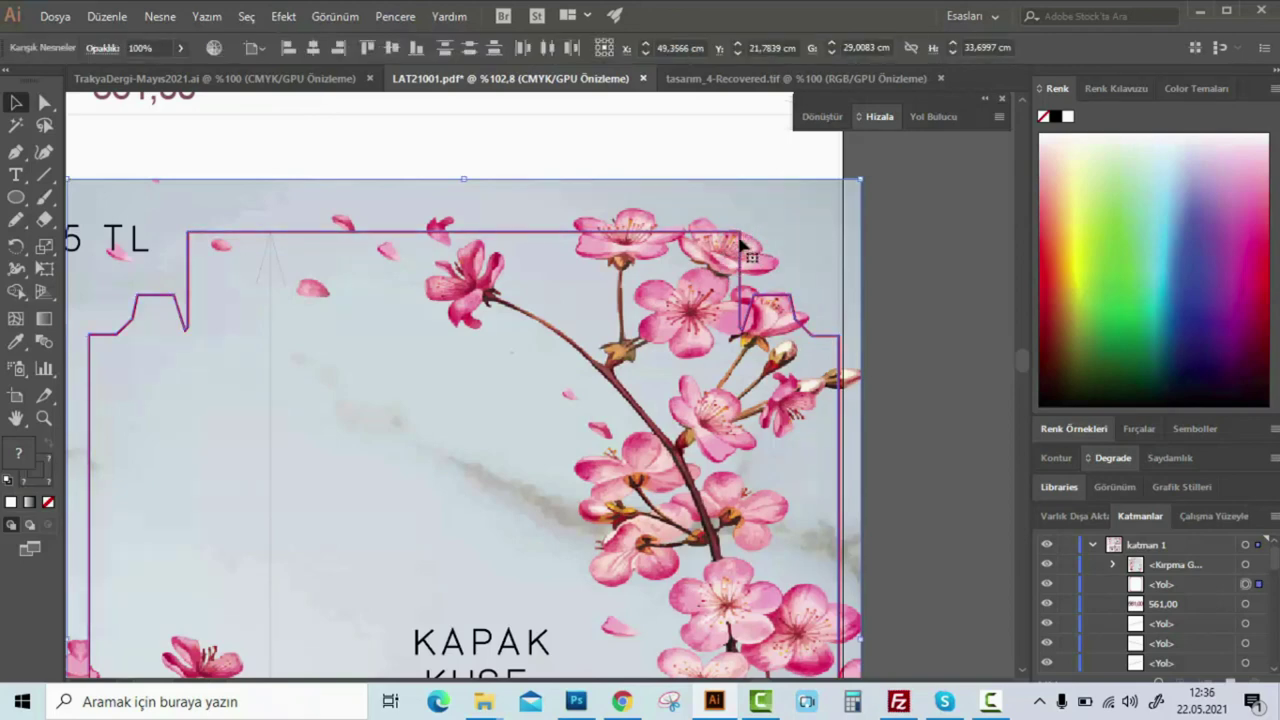
Select the red KAPAK lid path, then Shift-add the mirrored blossom image
left_click(939, 282)
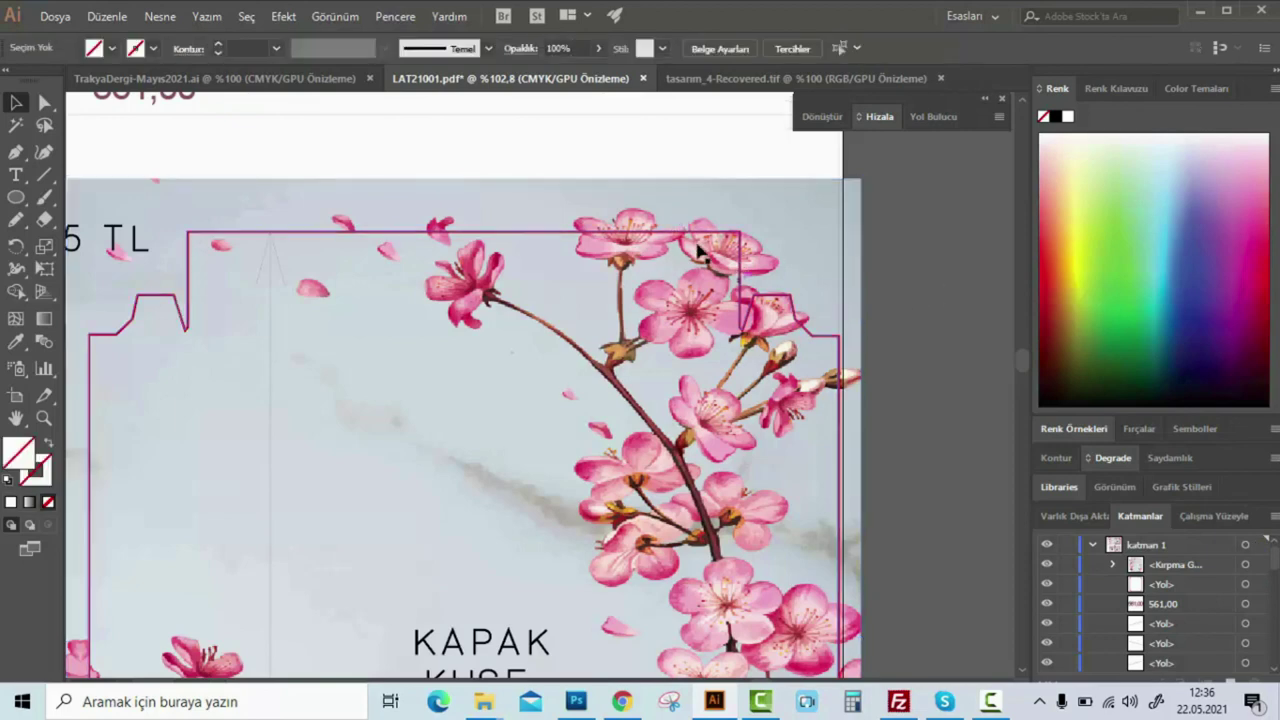
scroll(700, 251, "up", 4)
left_click(786, 236)
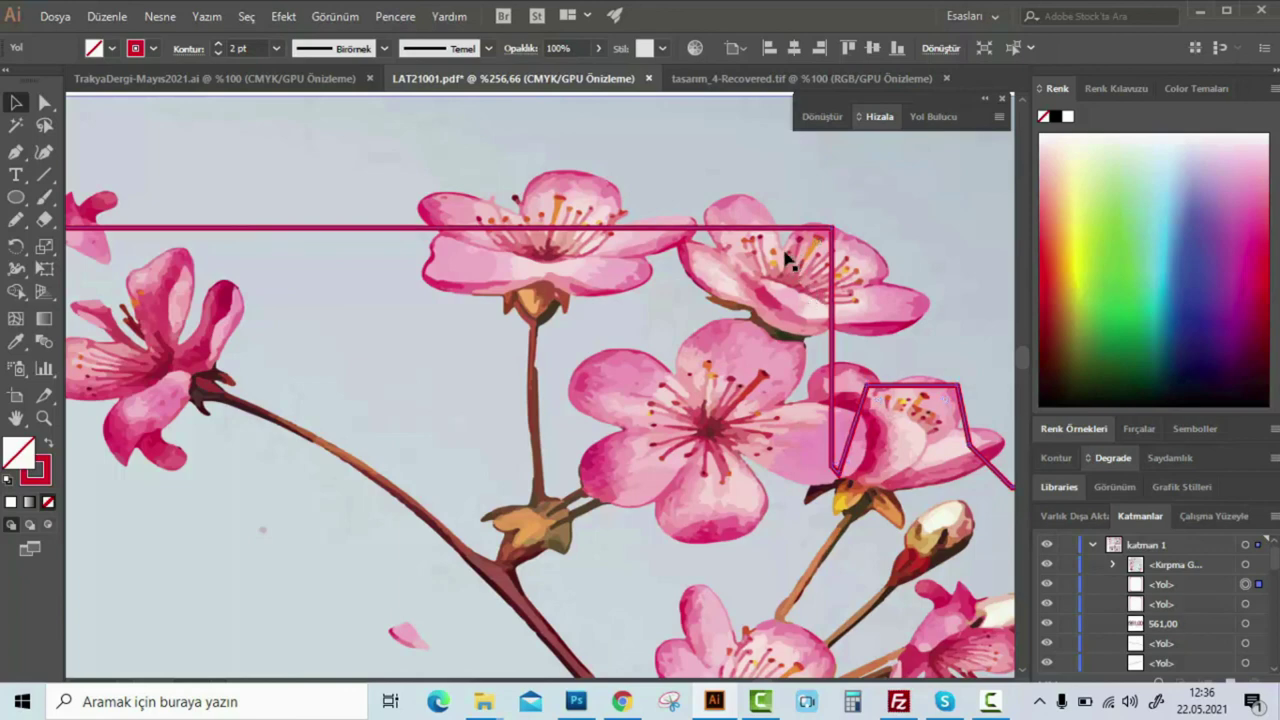
scroll(694, 323, "down", 4)
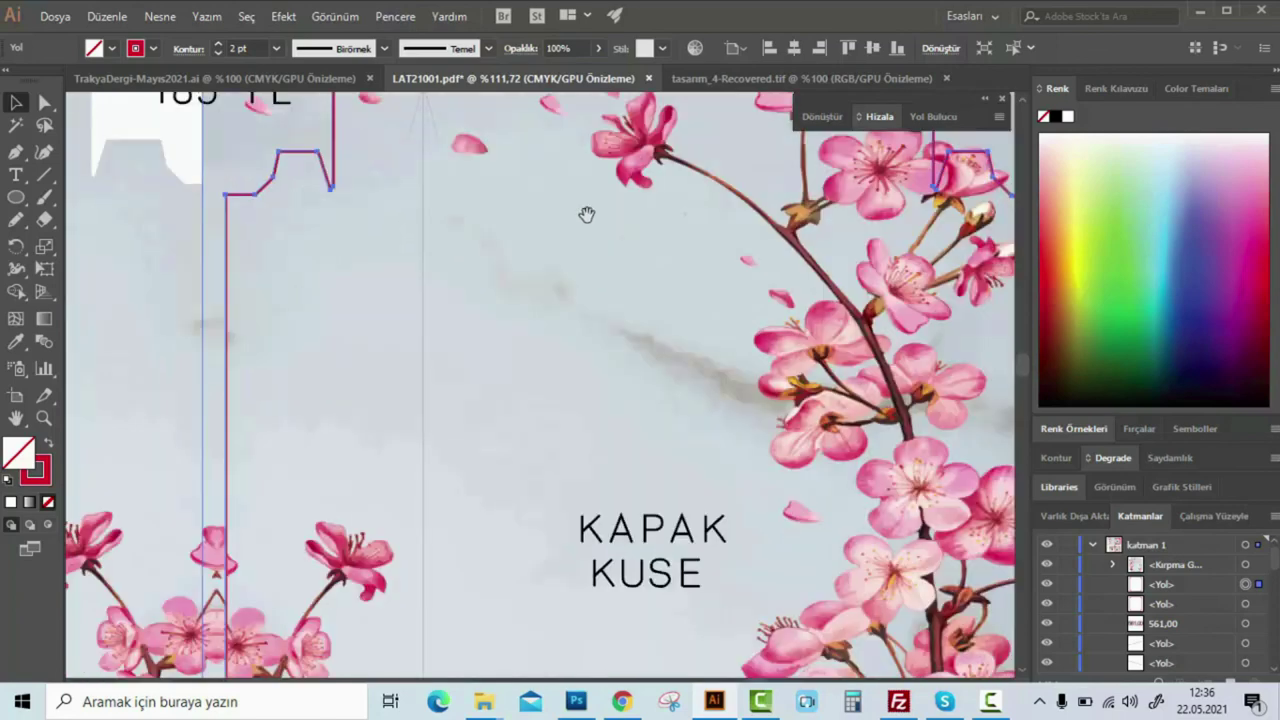
left_click_drag(686, 232, 905, 118)
left_click(320, 488)
scroll(703, 437, "up", 5)
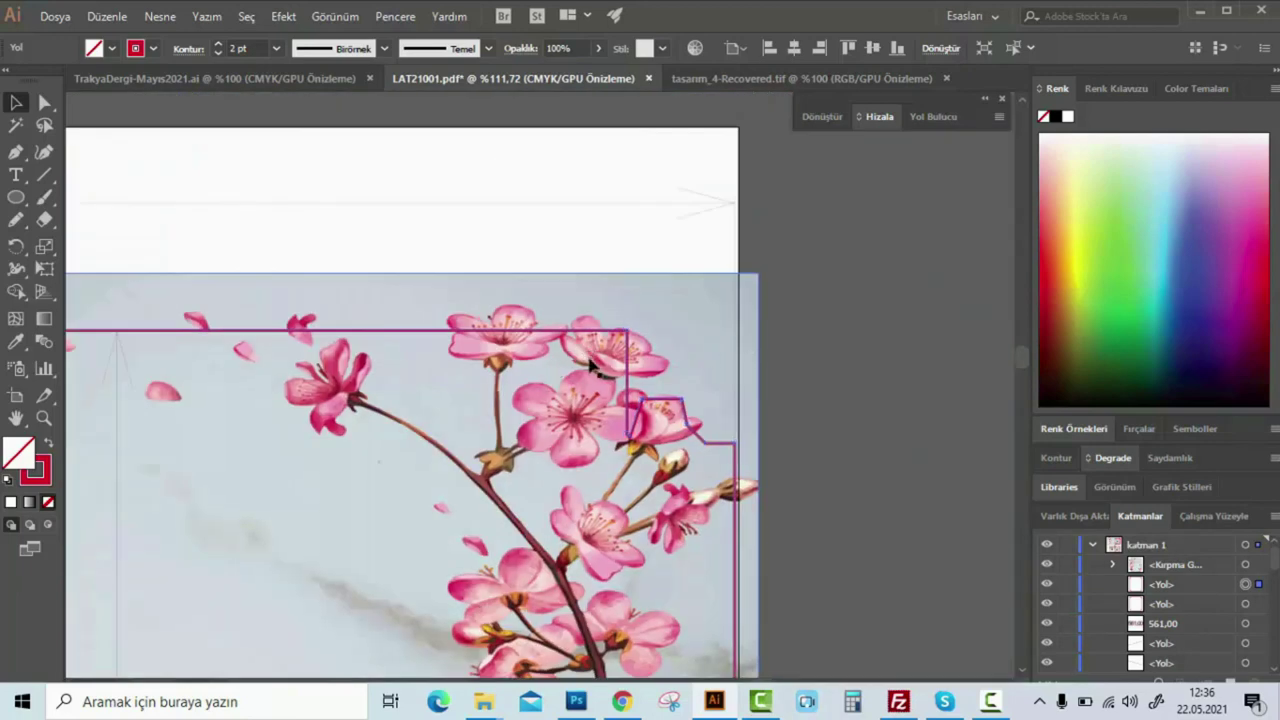
scroll(640, 345, "up", 2)
scroll(631, 325, "up", 2)
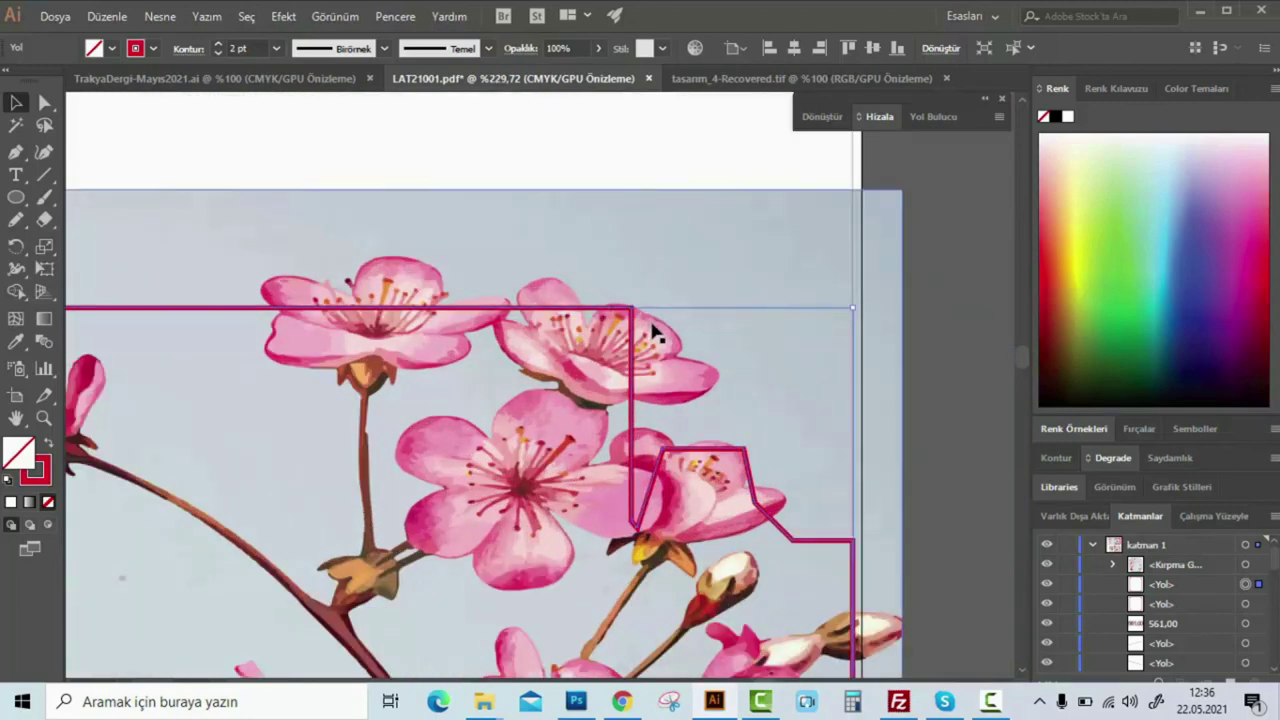
left_click(741, 236)
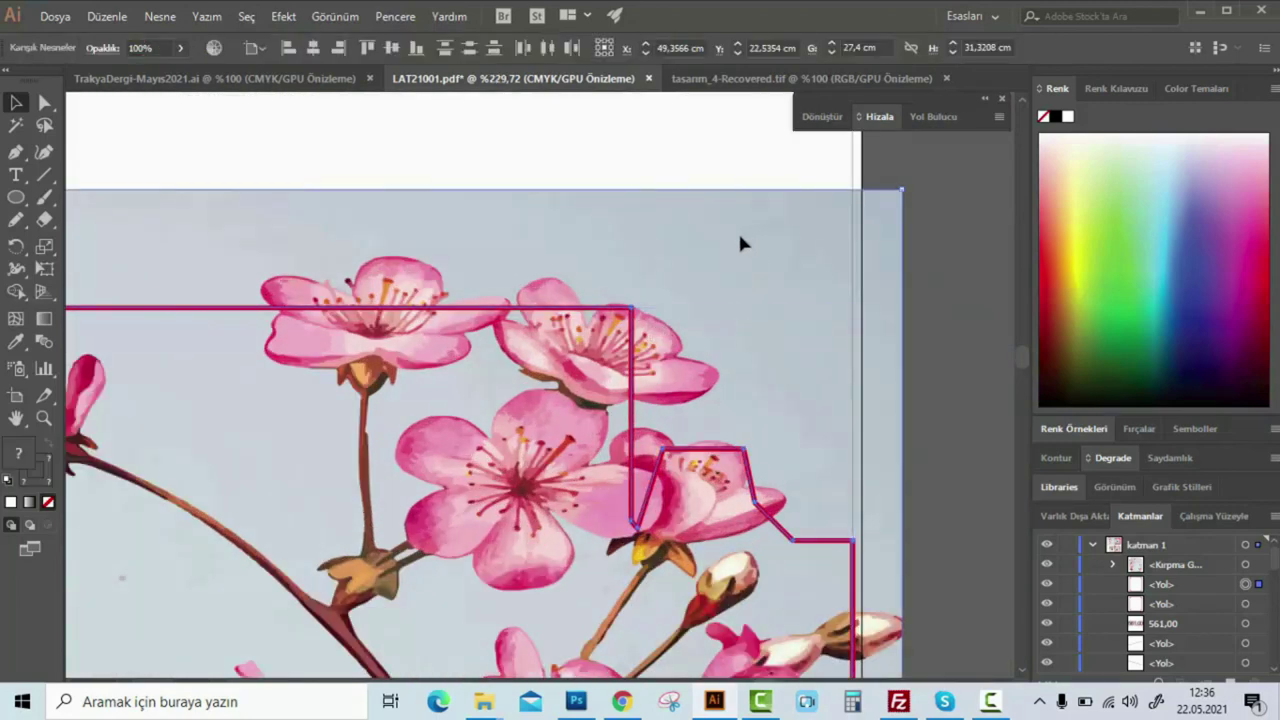
scroll(727, 290, "down", 5)
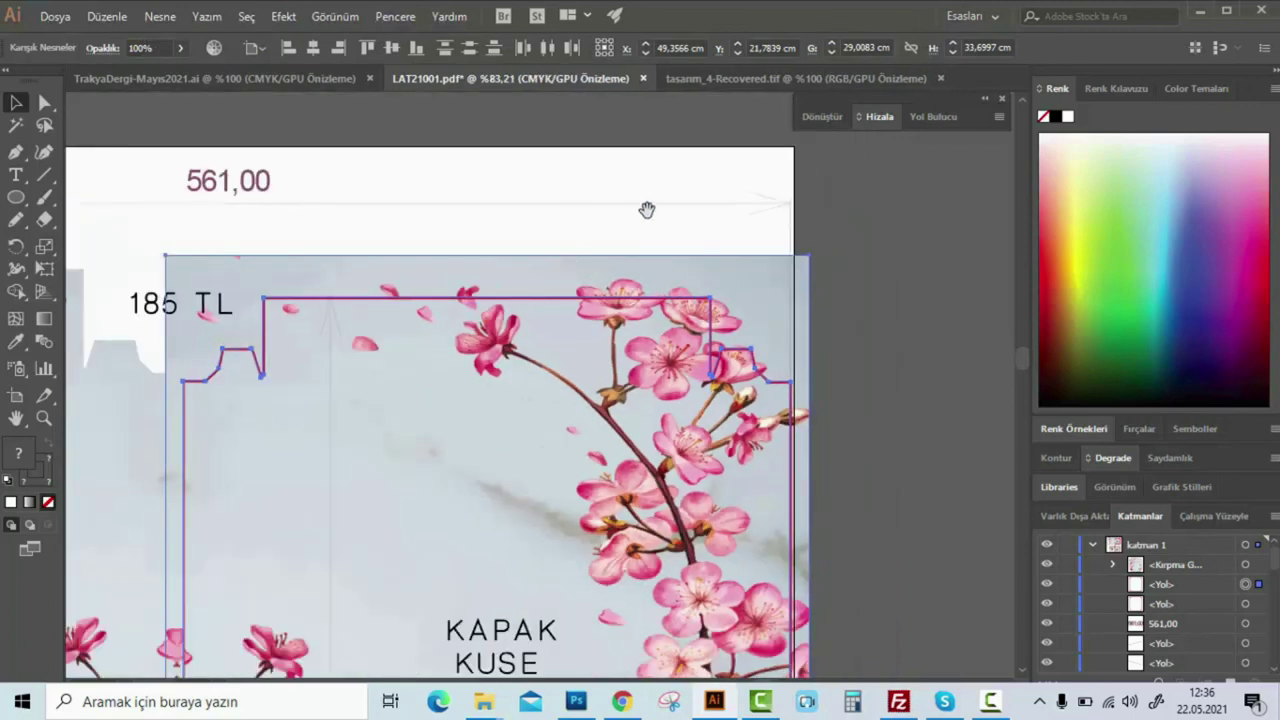
Make a clipping mask of the blossom image with the lid cut-line path
right_click(690, 296)
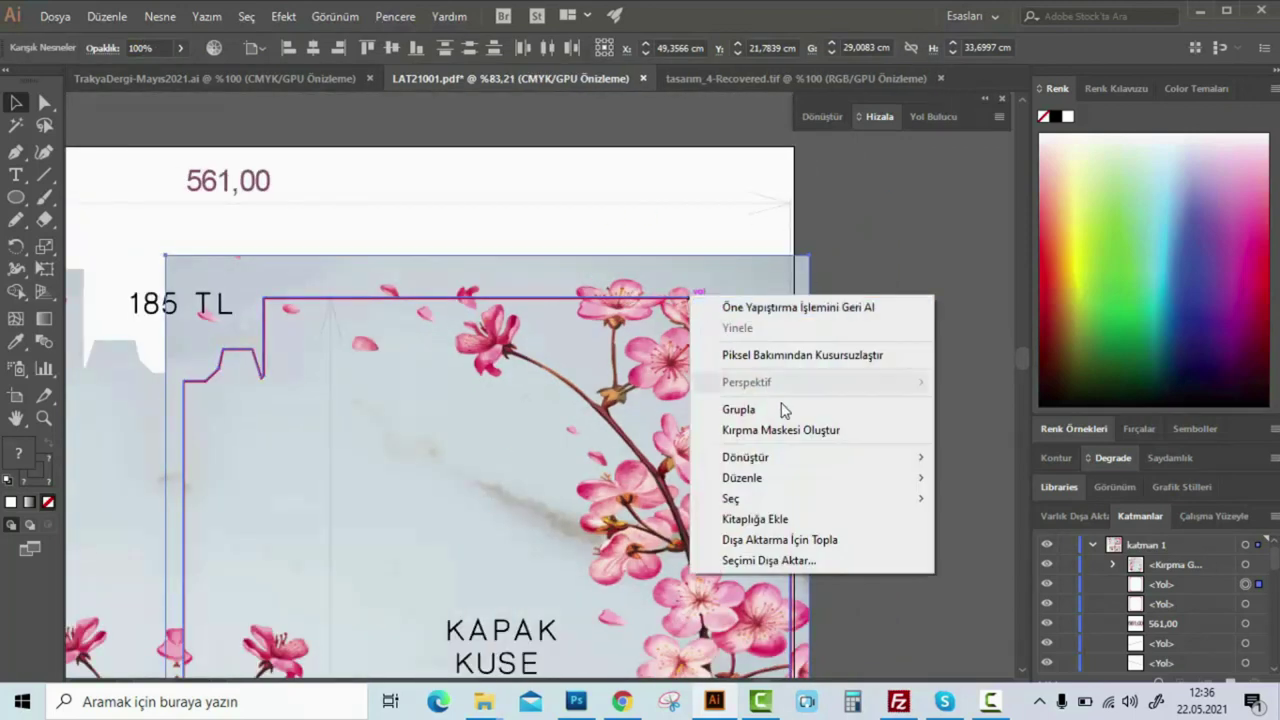
left_click(808, 433)
left_click(723, 343)
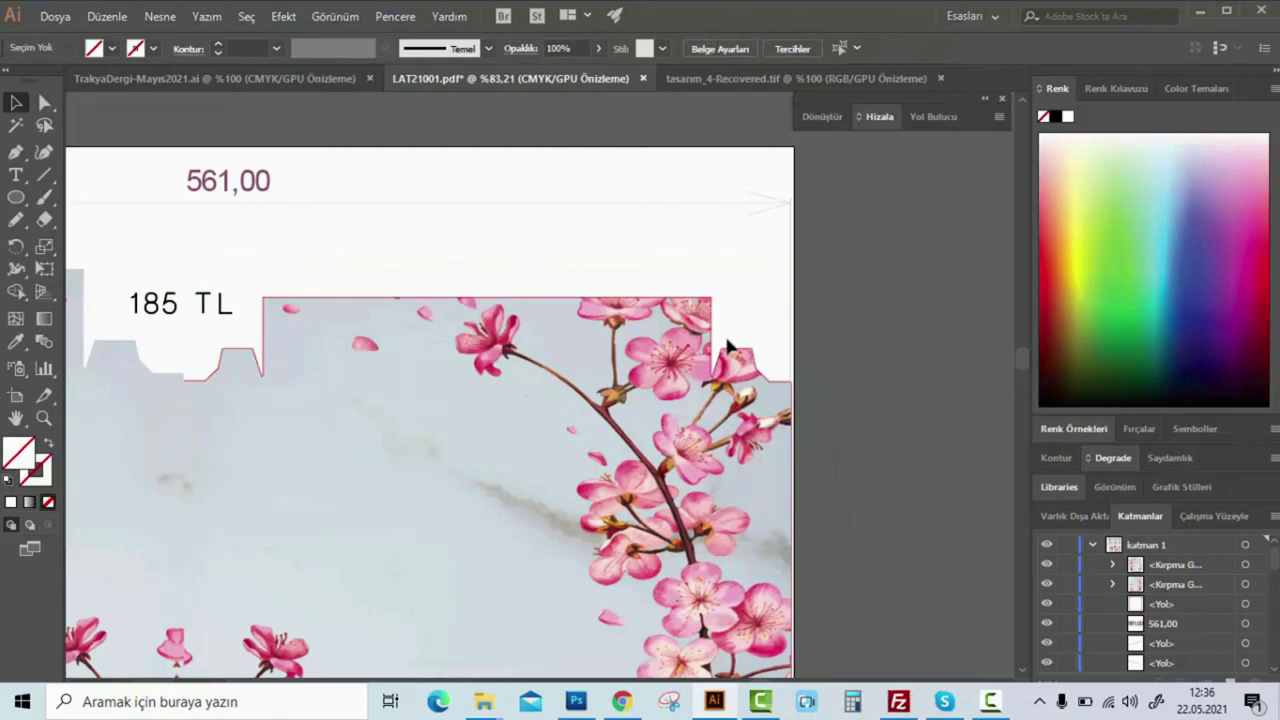
Align the clipped image with the red lid lines and send it to the back
scroll(586, 306, "up", 7)
left_click_drag(723, 272, 585, 365)
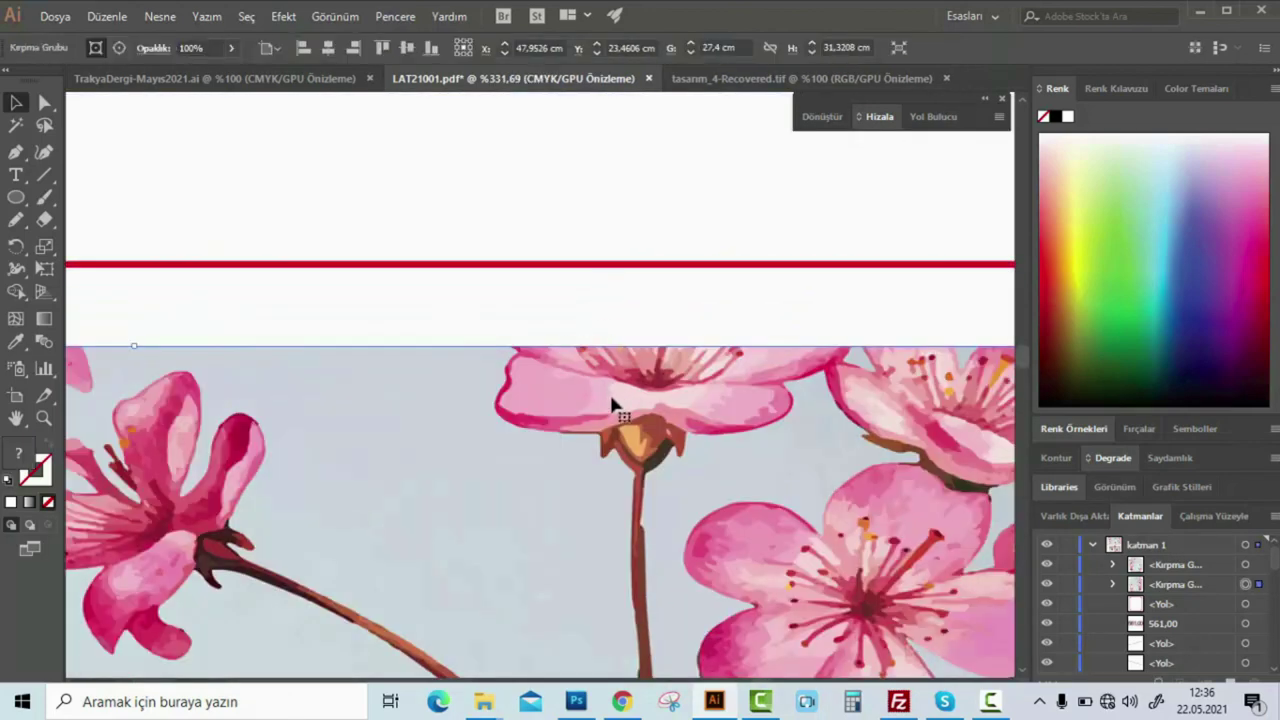
scroll(780, 400, "down", 7)
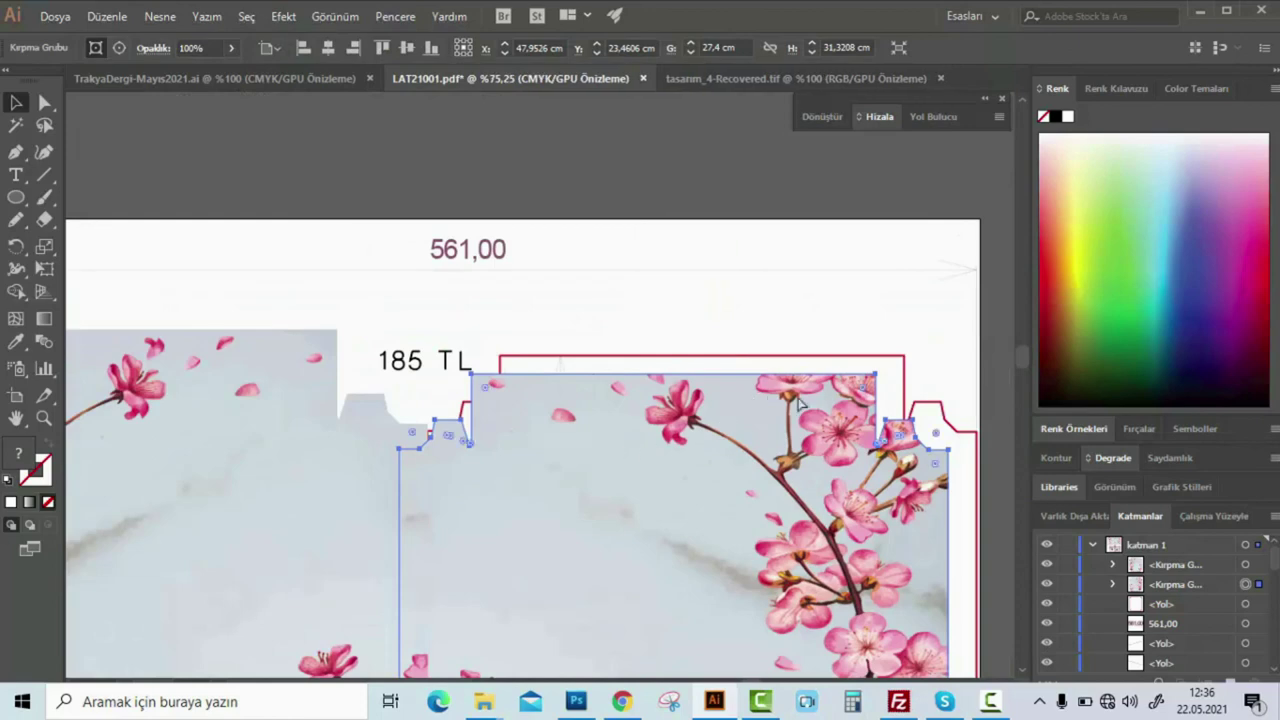
left_click_drag(790, 403, 858, 403)
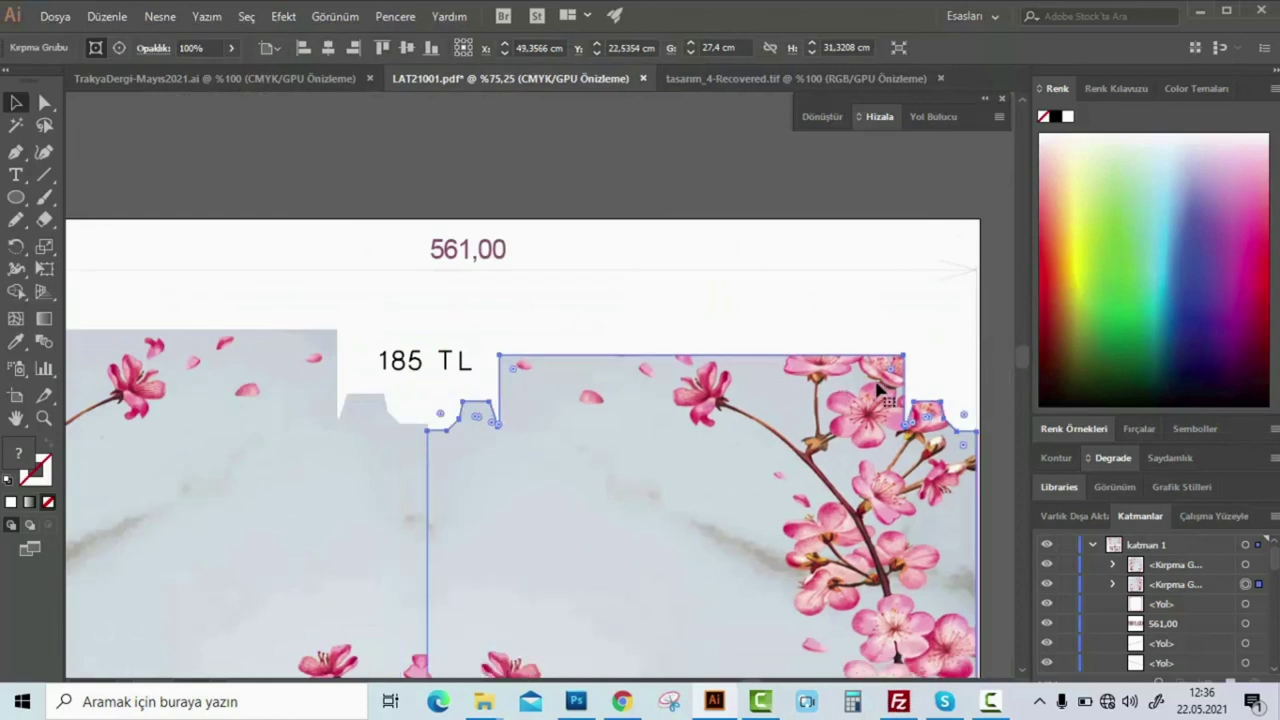
scroll(714, 380, "up", 7)
right_click(692, 374)
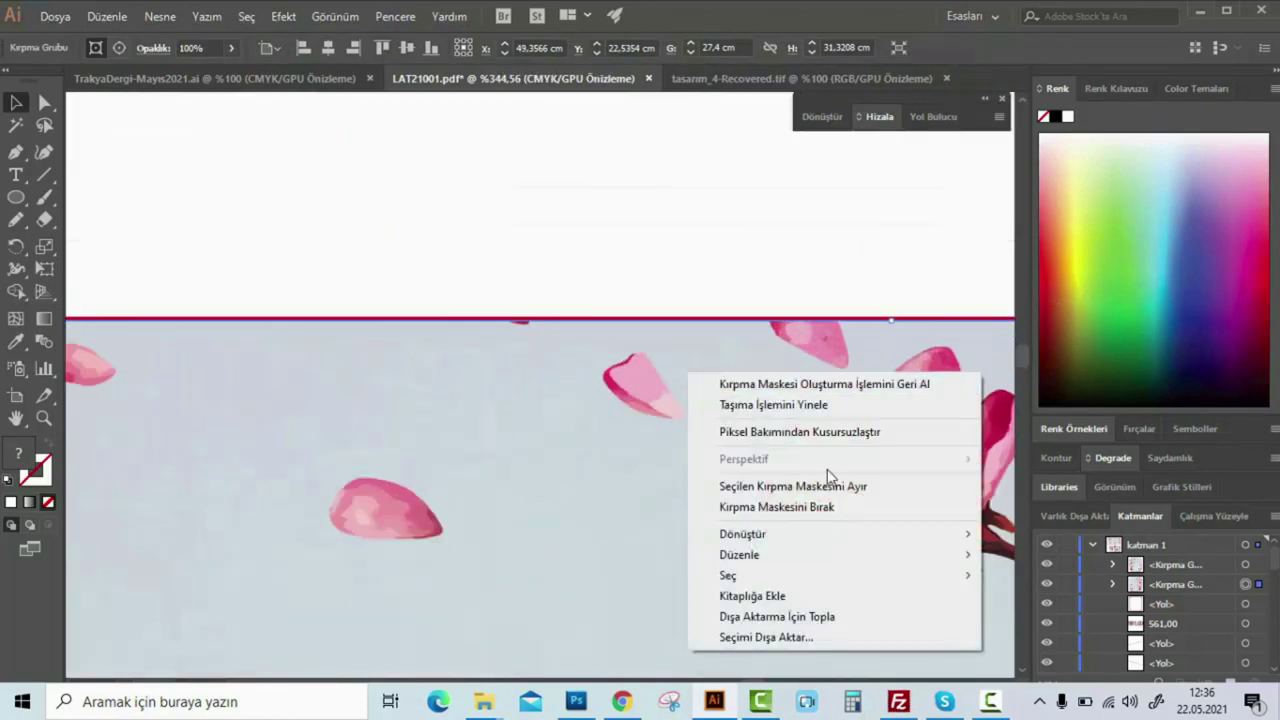
mouse_move(830, 555)
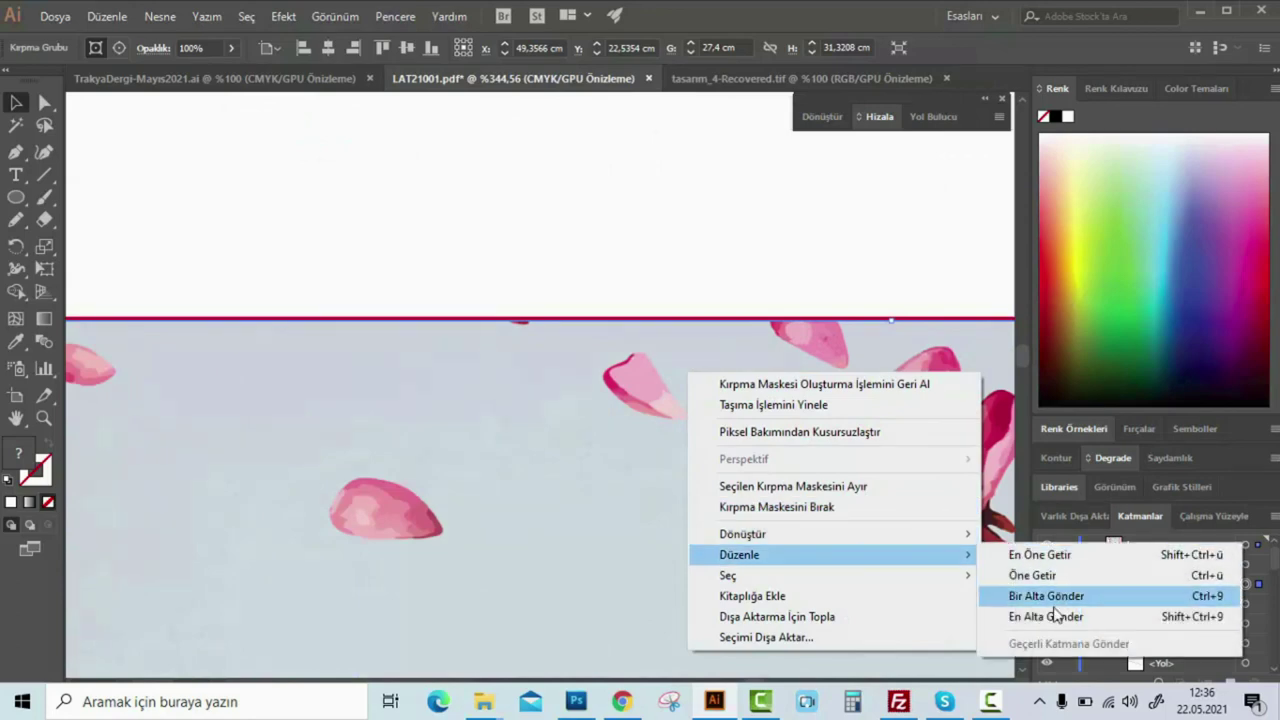
left_click(1050, 616)
left_click(783, 295)
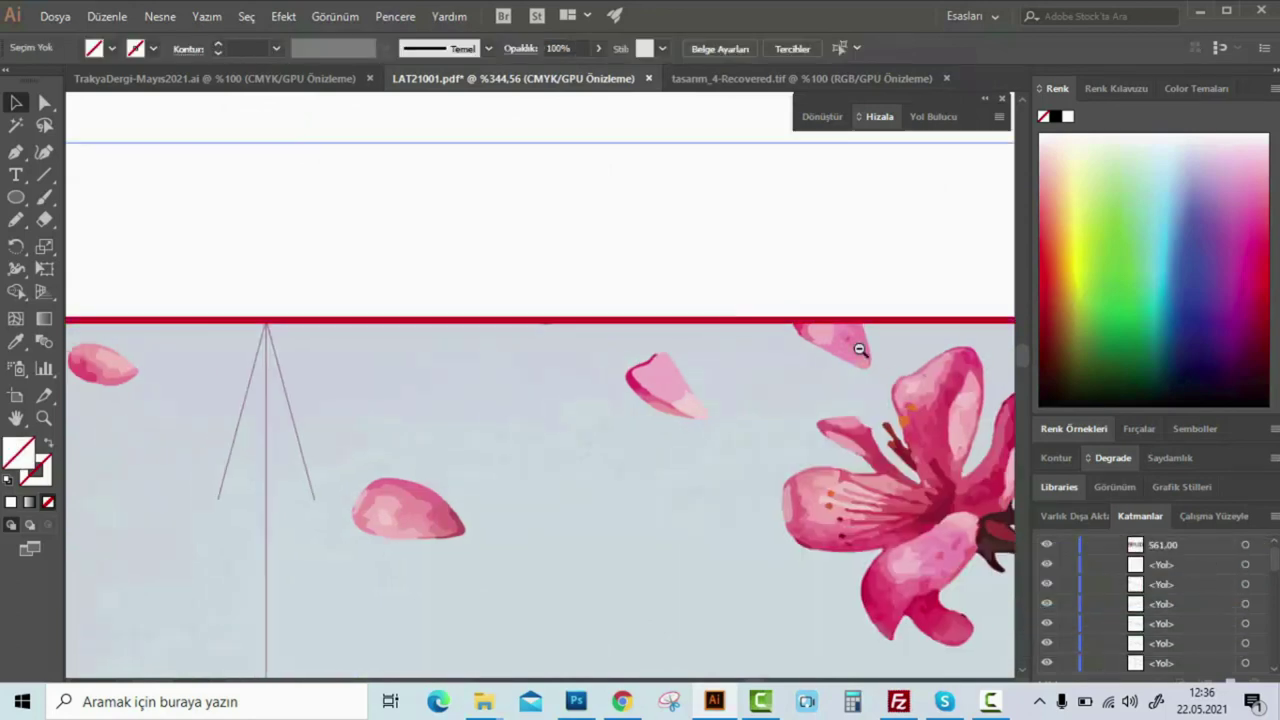
scroll(514, 414, "down", 3)
scroll(795, 386, "down", 3)
scroll(759, 376, "down", 1)
scroll(759, 376, "down", 2)
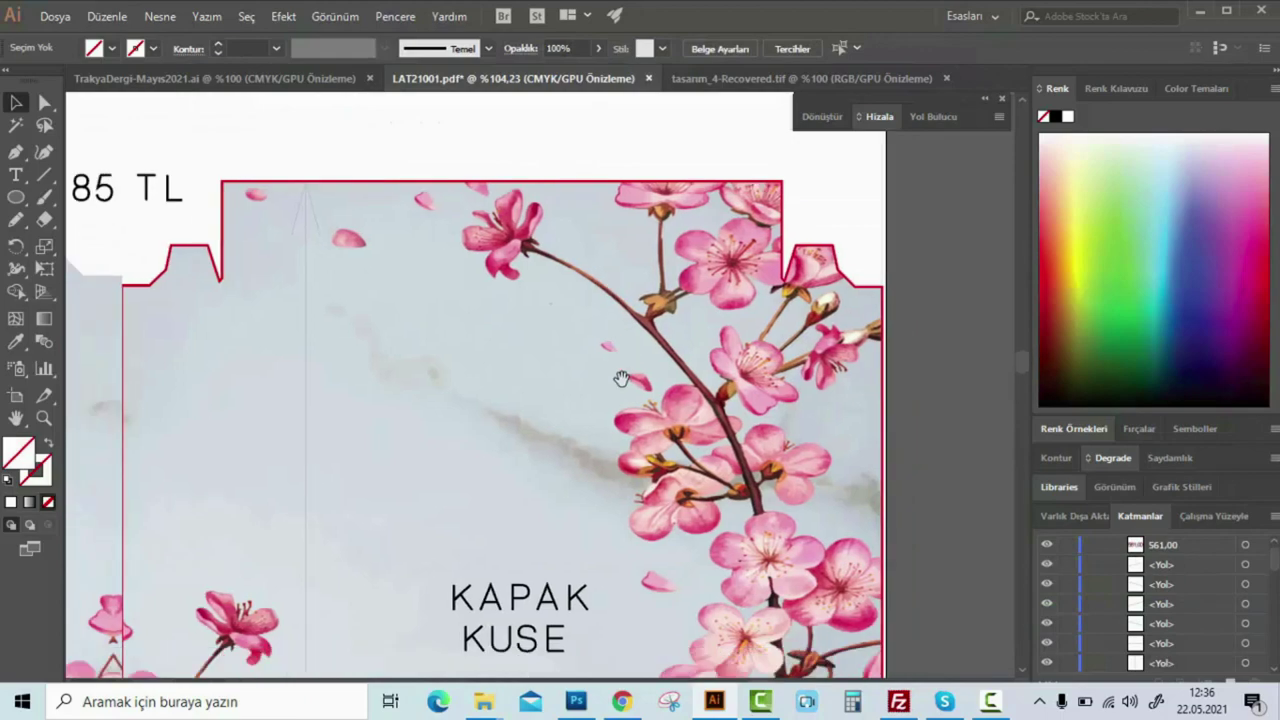
scroll(623, 349, "down", 4)
scroll(557, 286, "down", 3)
scroll(557, 286, "left", 3)
left_click_drag(417, 531, 380, 503)
scroll(450, 400, "left", 3)
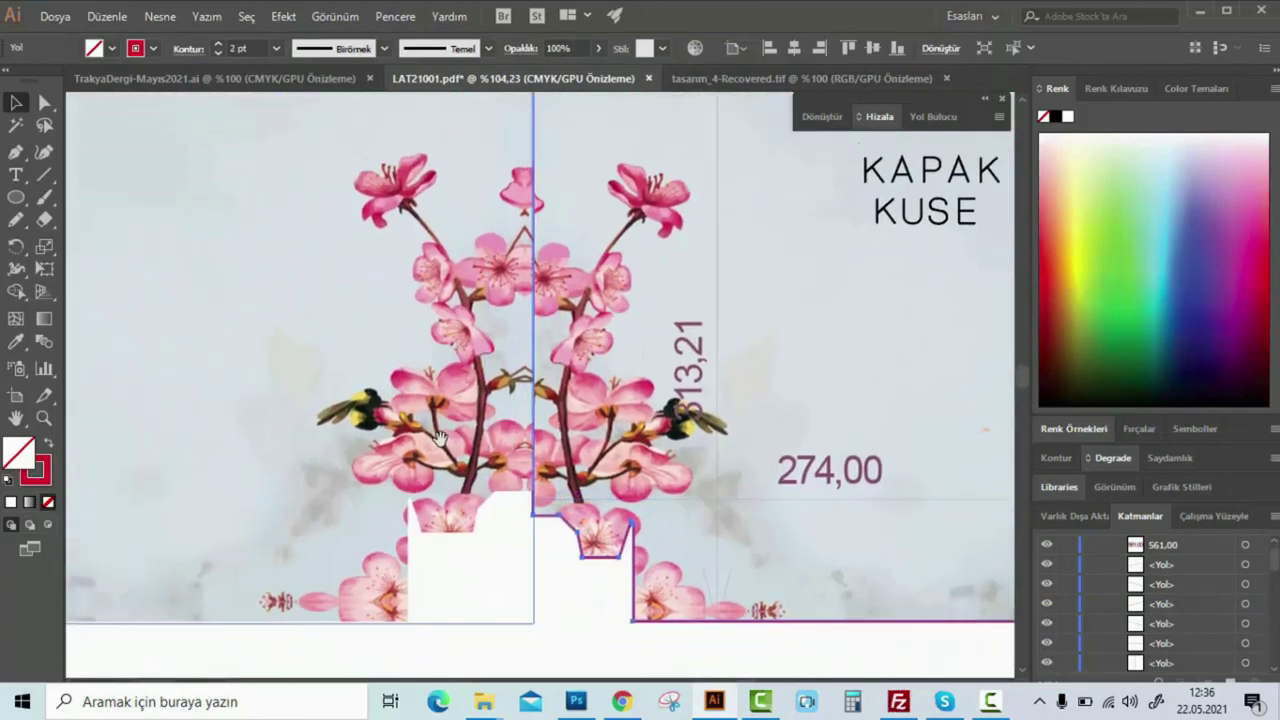
scroll(509, 289, "down", 3)
scroll(509, 289, "up", 3)
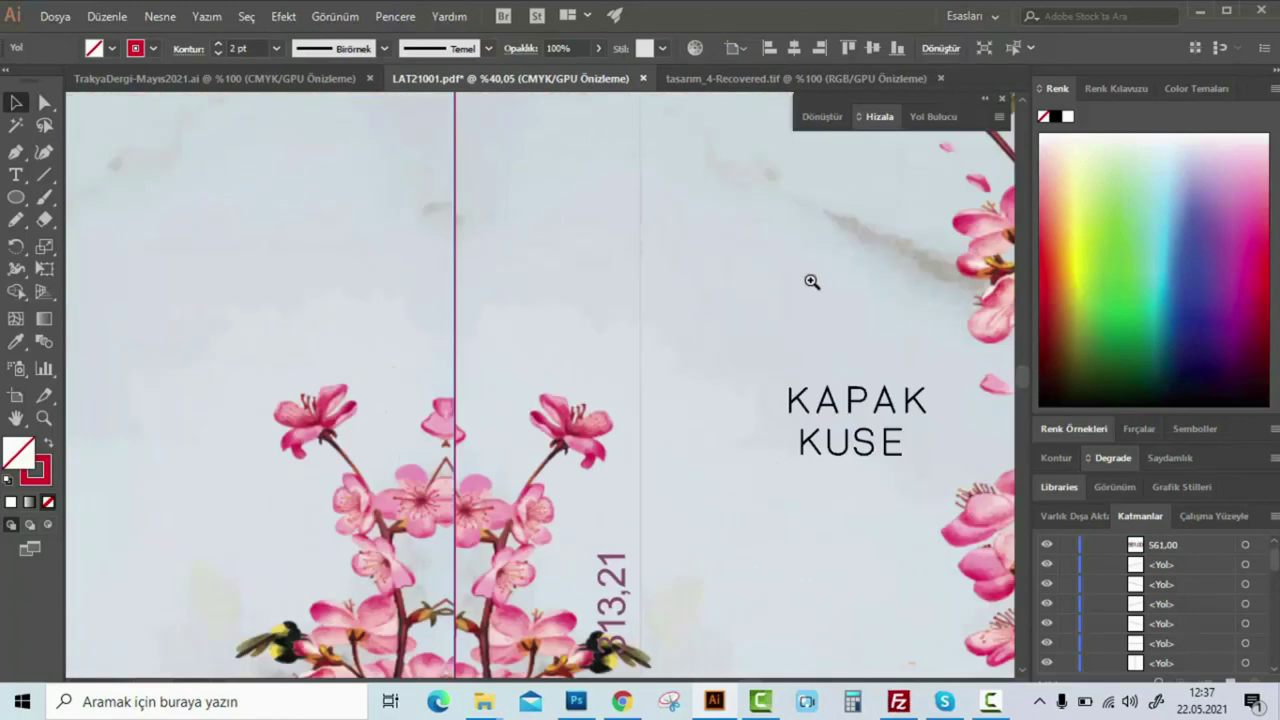
scroll(674, 457, "up", 3)
scroll(470, 380, "up", 3)
scroll(500, 430, "left", 3)
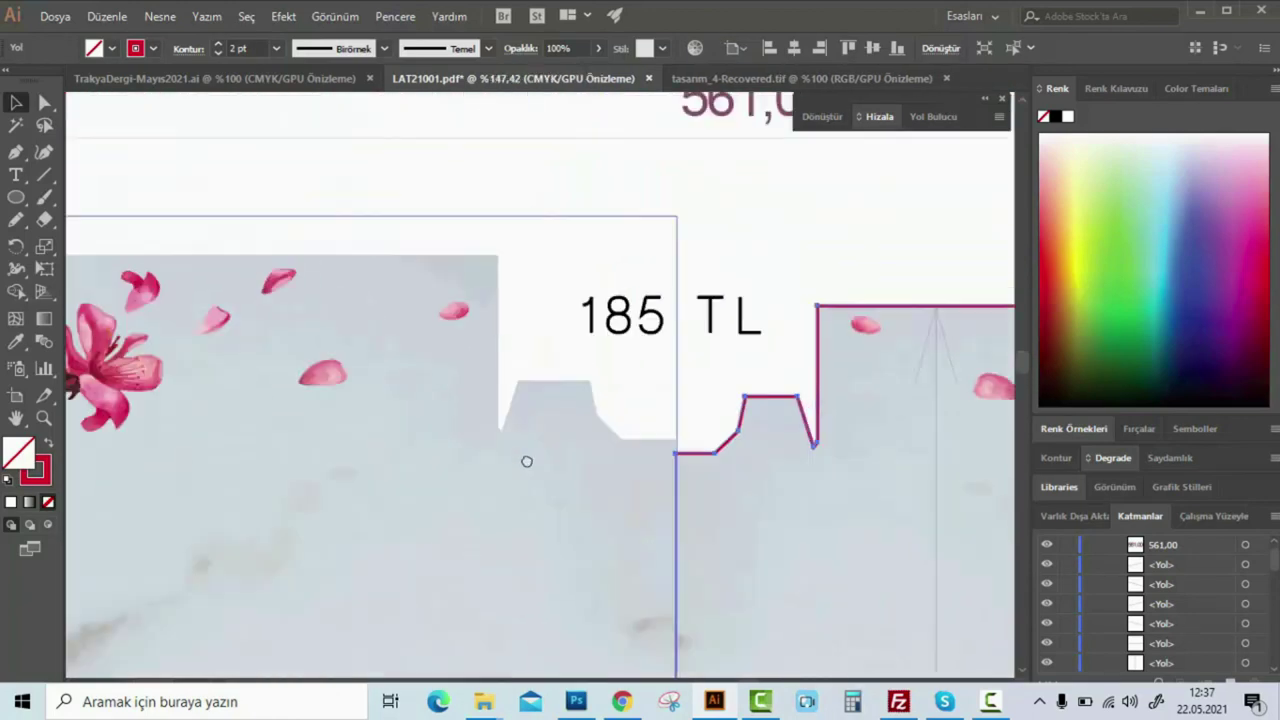
scroll(540, 217, "up", 5)
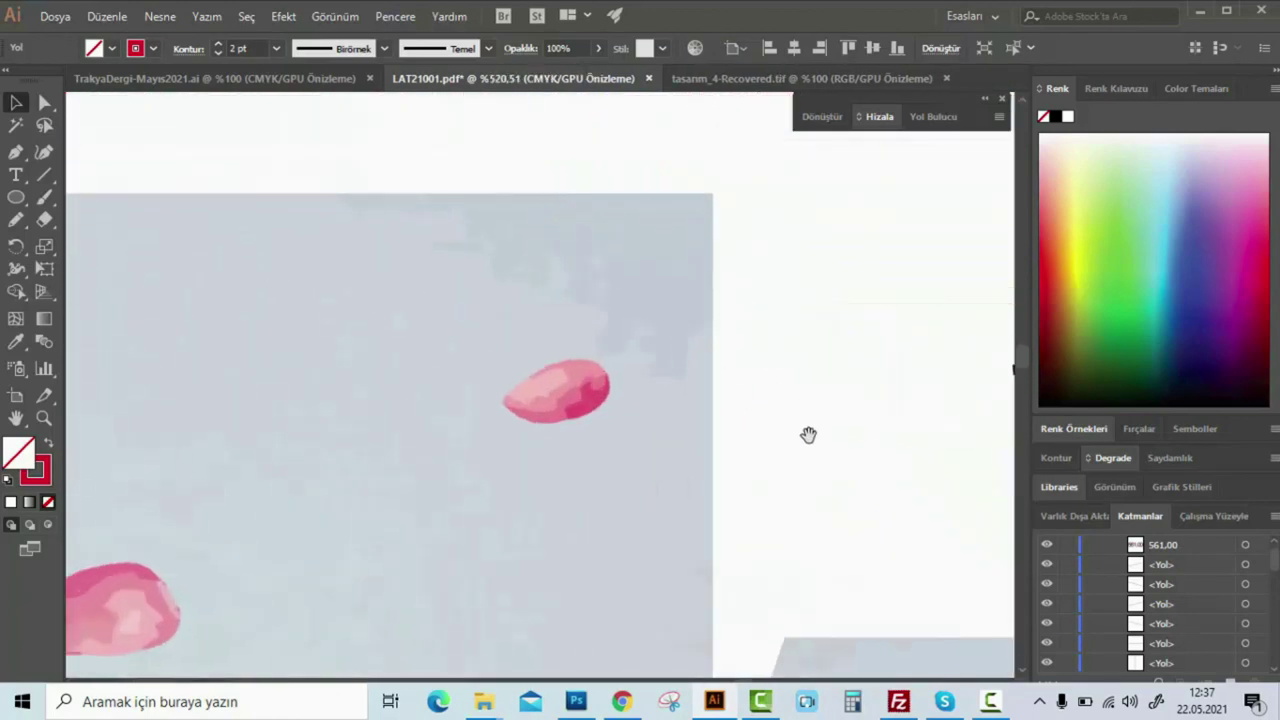
scroll(808, 434, "up", 5)
scroll(840, 450, "left", 3)
scroll(871, 466, "right", 3)
scroll(437, 334, "down", 2)
scroll(354, 459, "down", 5)
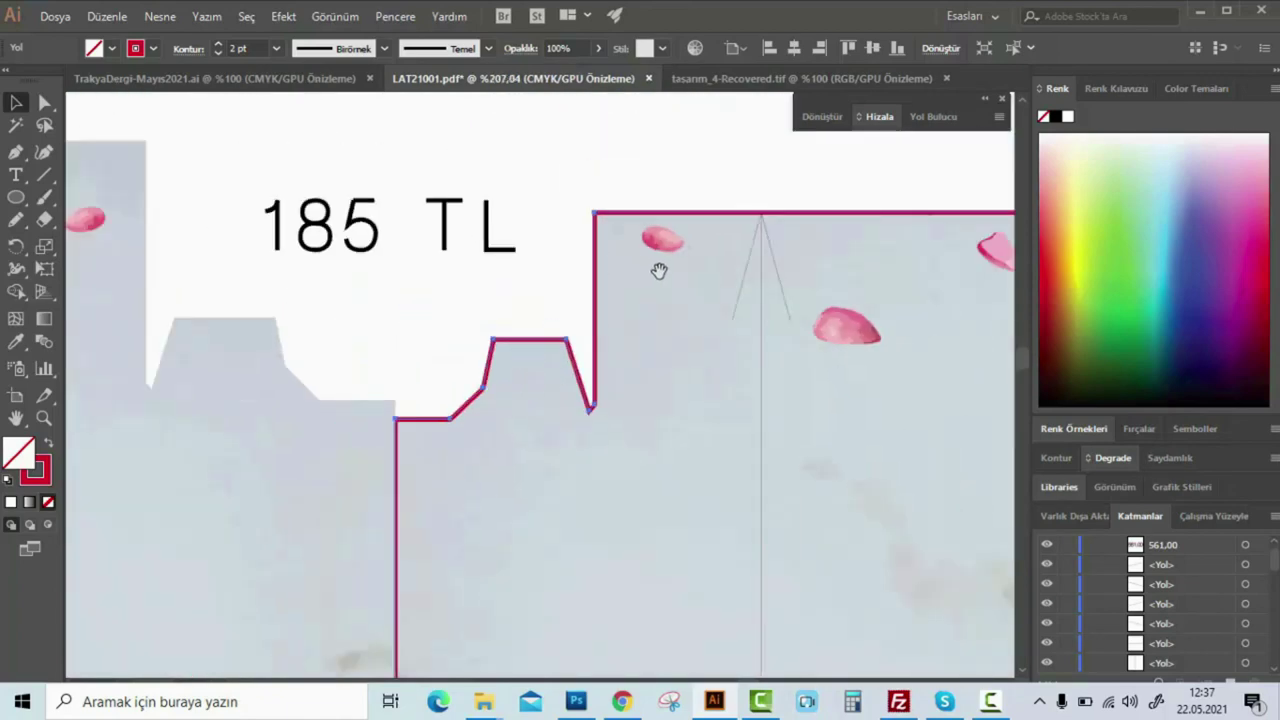
scroll(434, 291, "down", 2)
scroll(363, 371, "down", 3)
scroll(636, 398, "down", 3)
scroll(636, 398, "down", 3)
scroll(640, 380, "right", 2)
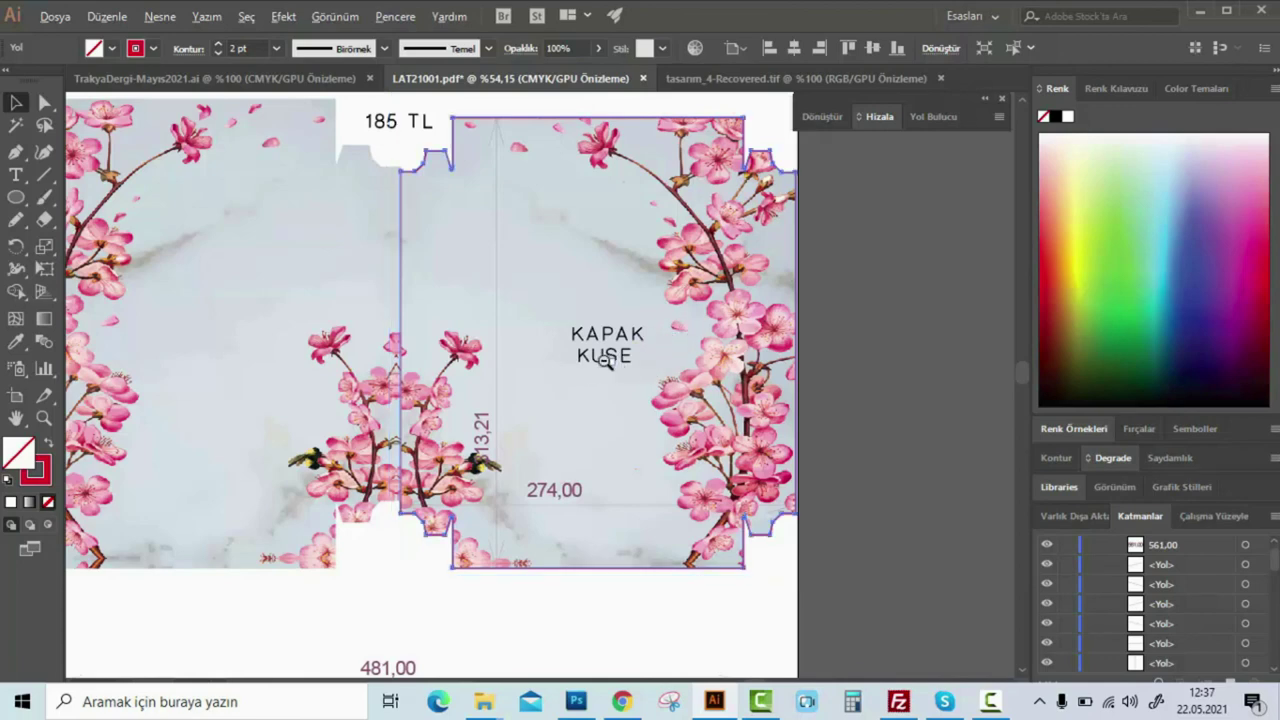
scroll(560, 380, "down", 2)
scroll(569, 409, "left", 2)
left_click(668, 228)
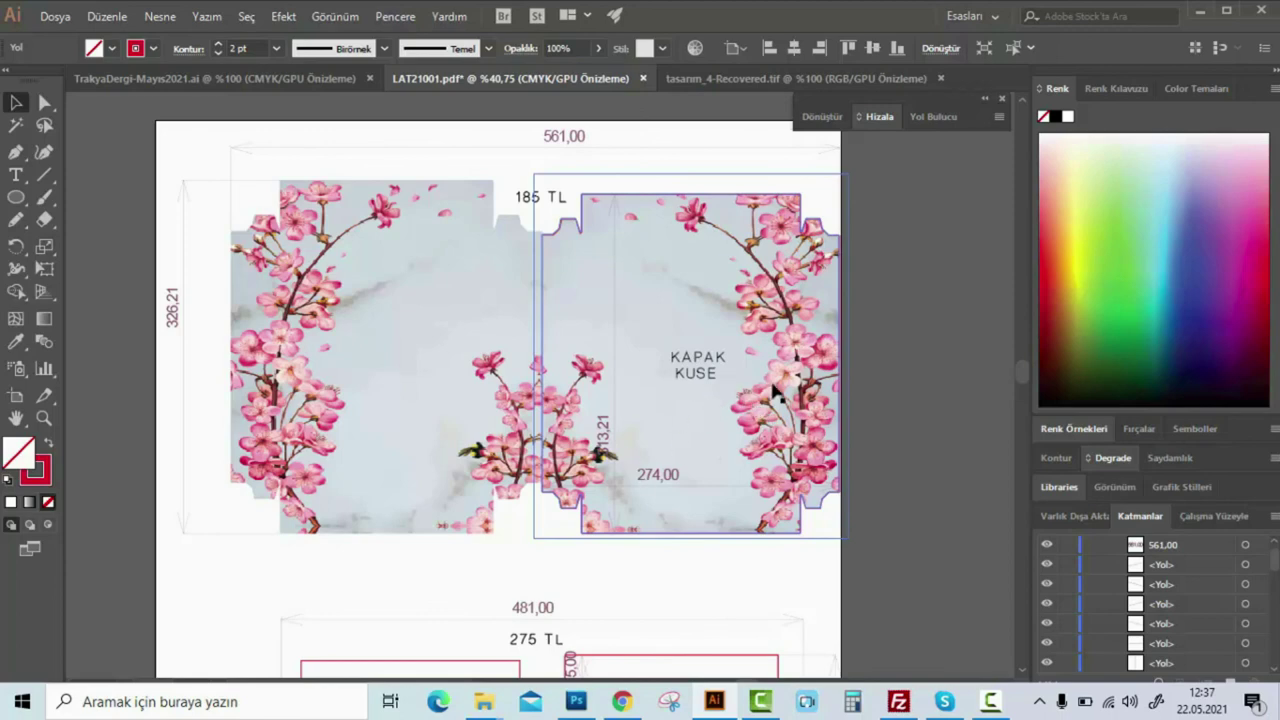
left_click(500, 257)
left_click(600, 215)
left_click(520, 513)
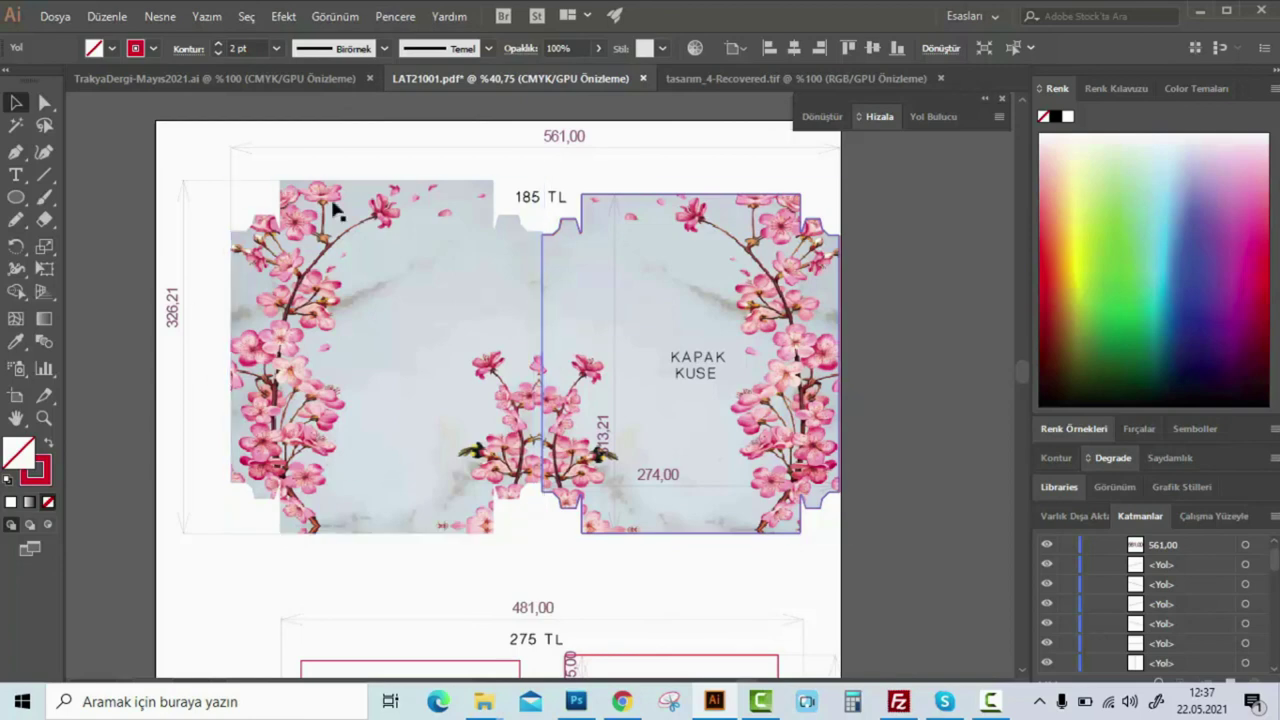
left_click(660, 465)
scroll(748, 530, "down", 2)
scroll(746, 511, "down", 6)
scroll(714, 200, "down", 1)
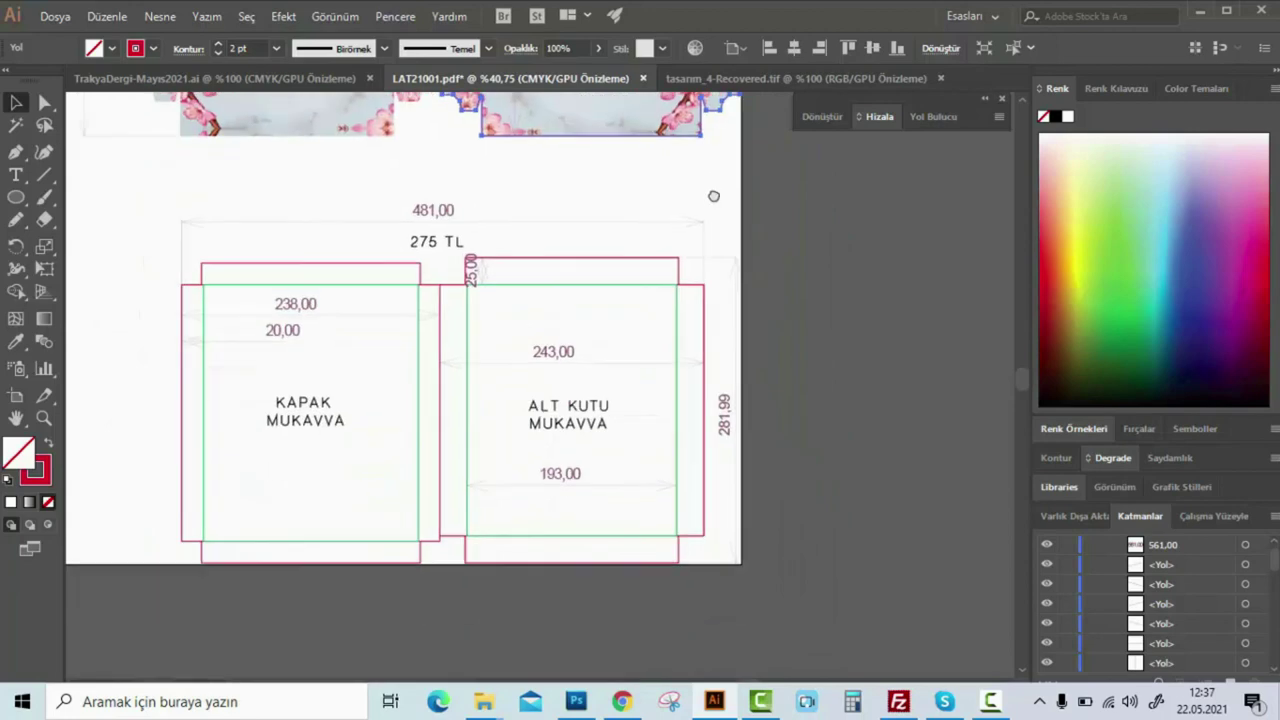
scroll(640, 260, "up", 8)
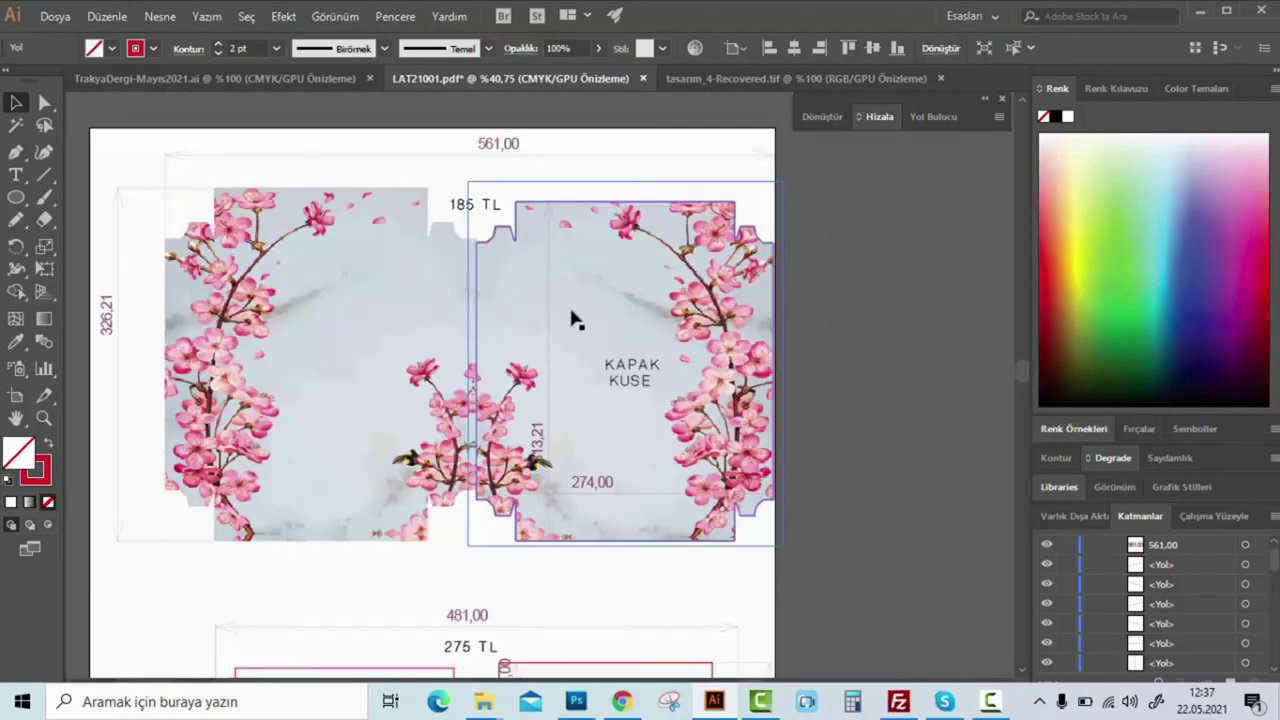